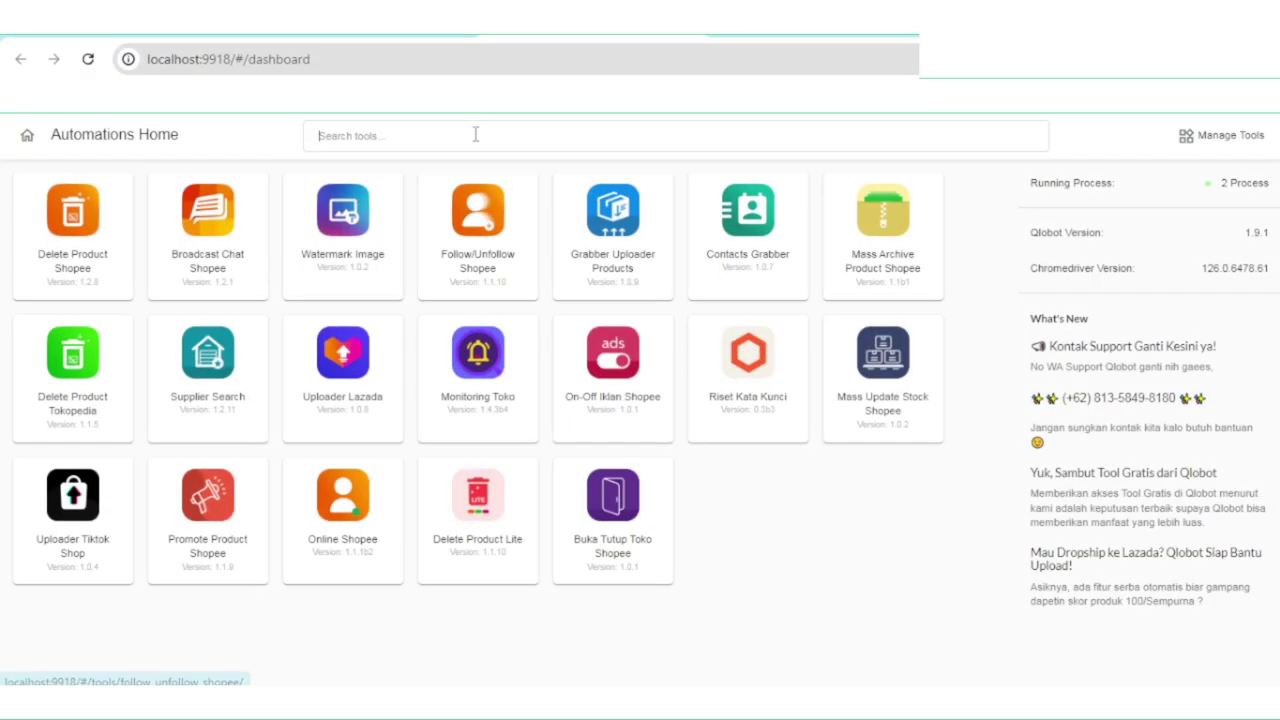
Open the tool management page and look through the installed tools.
left_click_drag(815, 245, 823, 405)
left_click(780, 523)
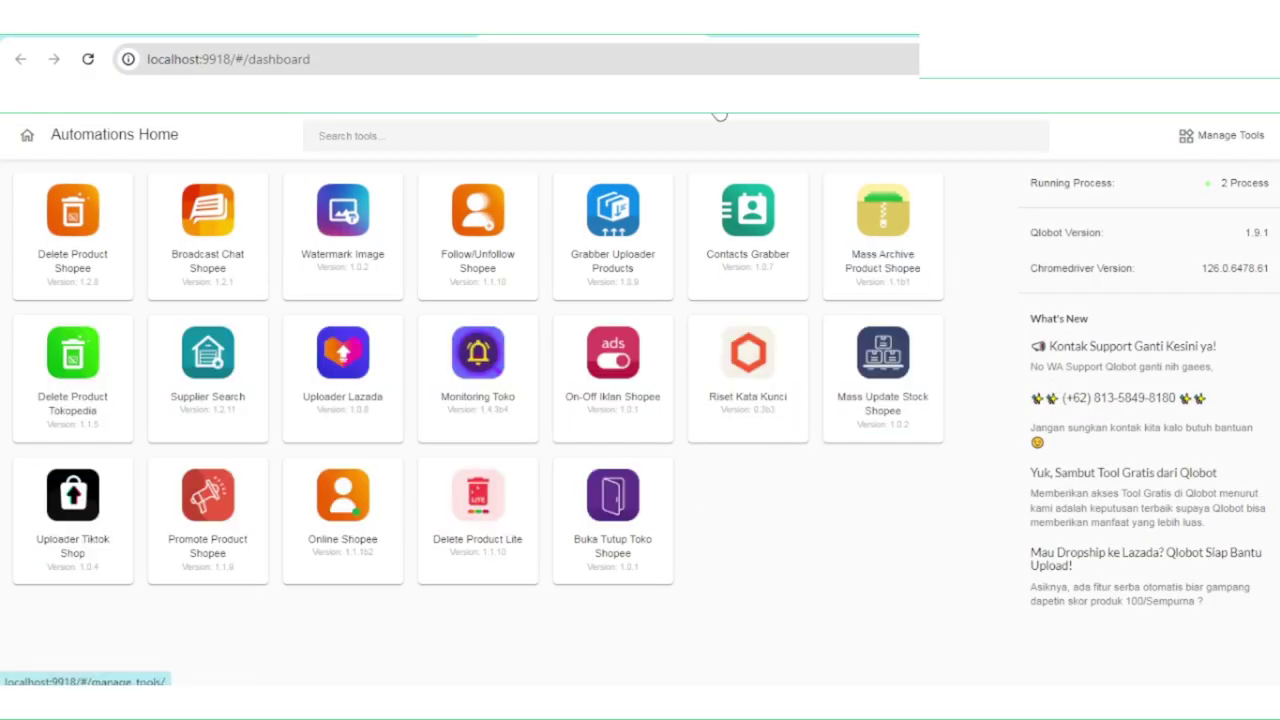
left_click(728, 116)
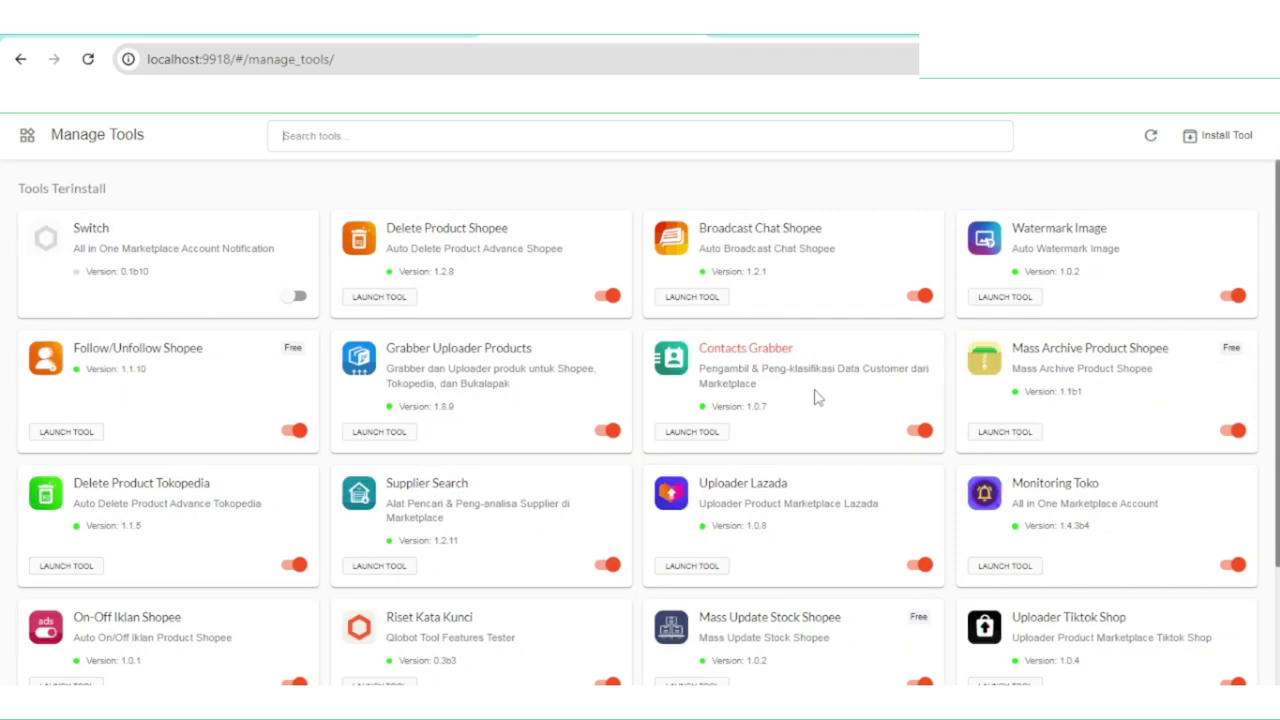
scroll(760, 404, "down", 2)
scroll(760, 404, "up", 2)
Review the launcher's general settings and return to the Automations Home dashboard.
left_click(768, 115)
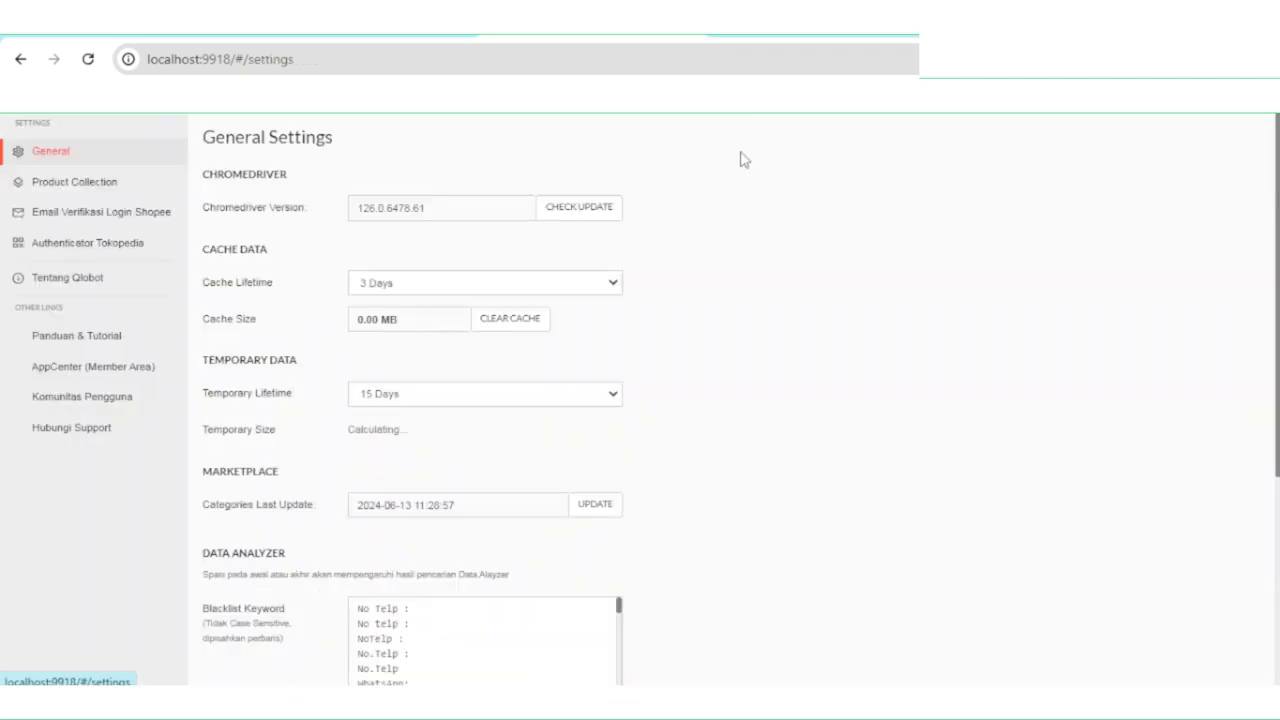
scroll(729, 334, "down", 3)
scroll(729, 334, "up", 3)
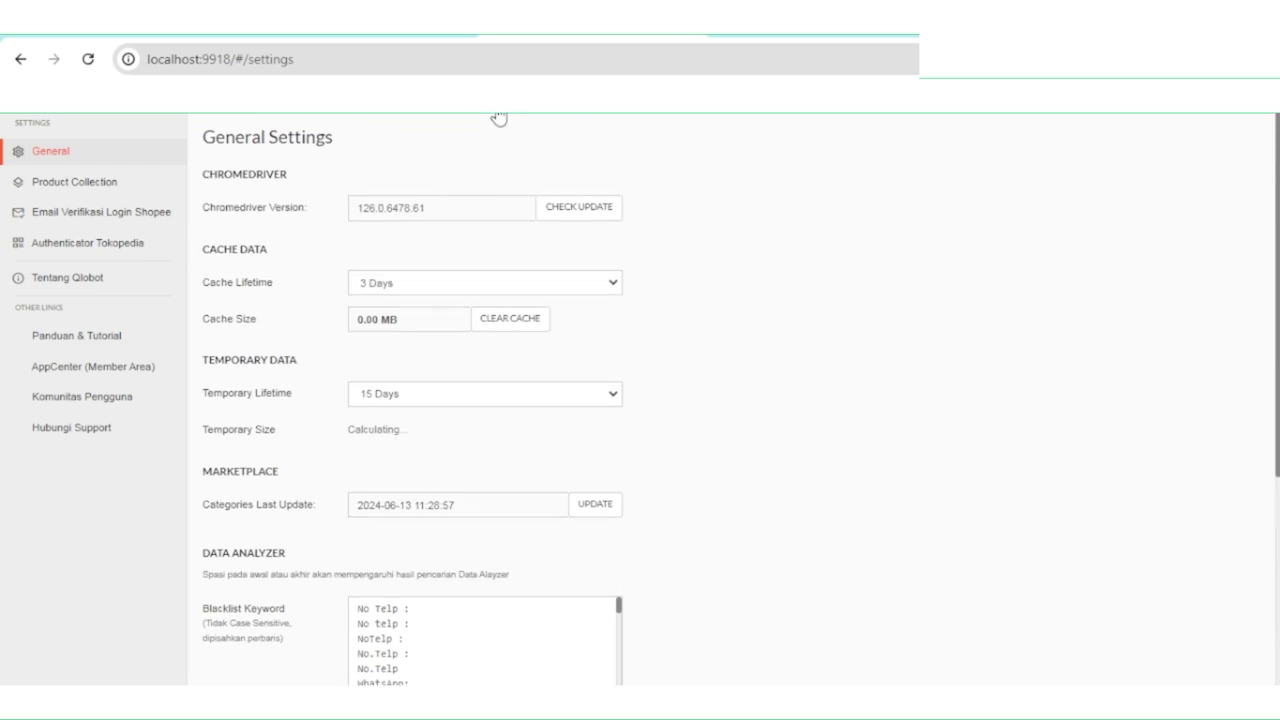
left_click(490, 117)
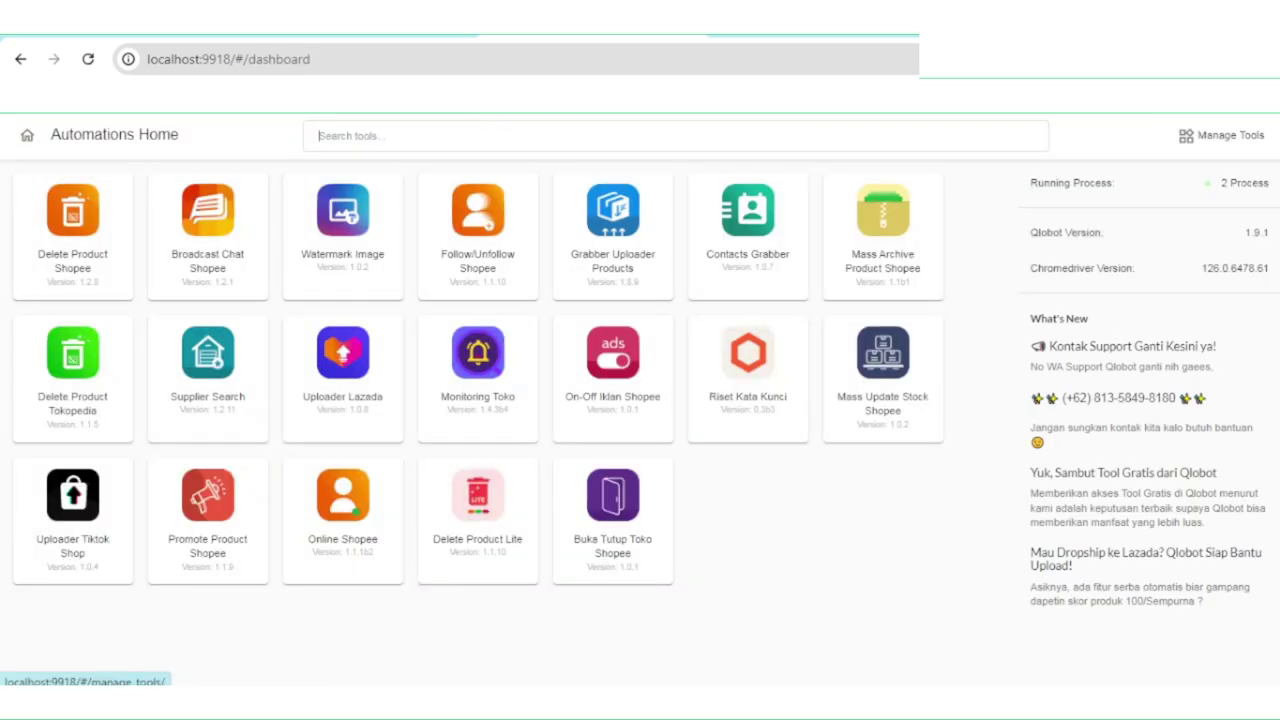
Refresh the installed tools on the tool management page and show the new tools available for installation.
left_click(709, 116)
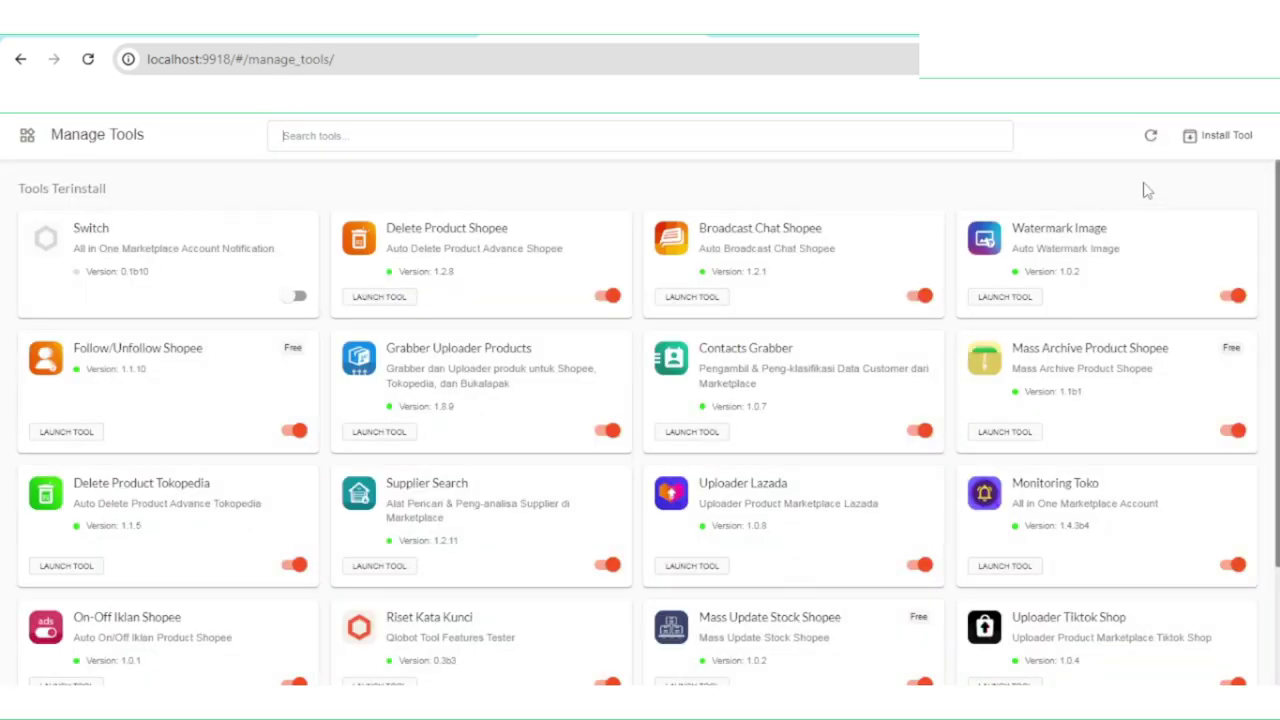
left_click(1150, 136)
left_click(1242, 147)
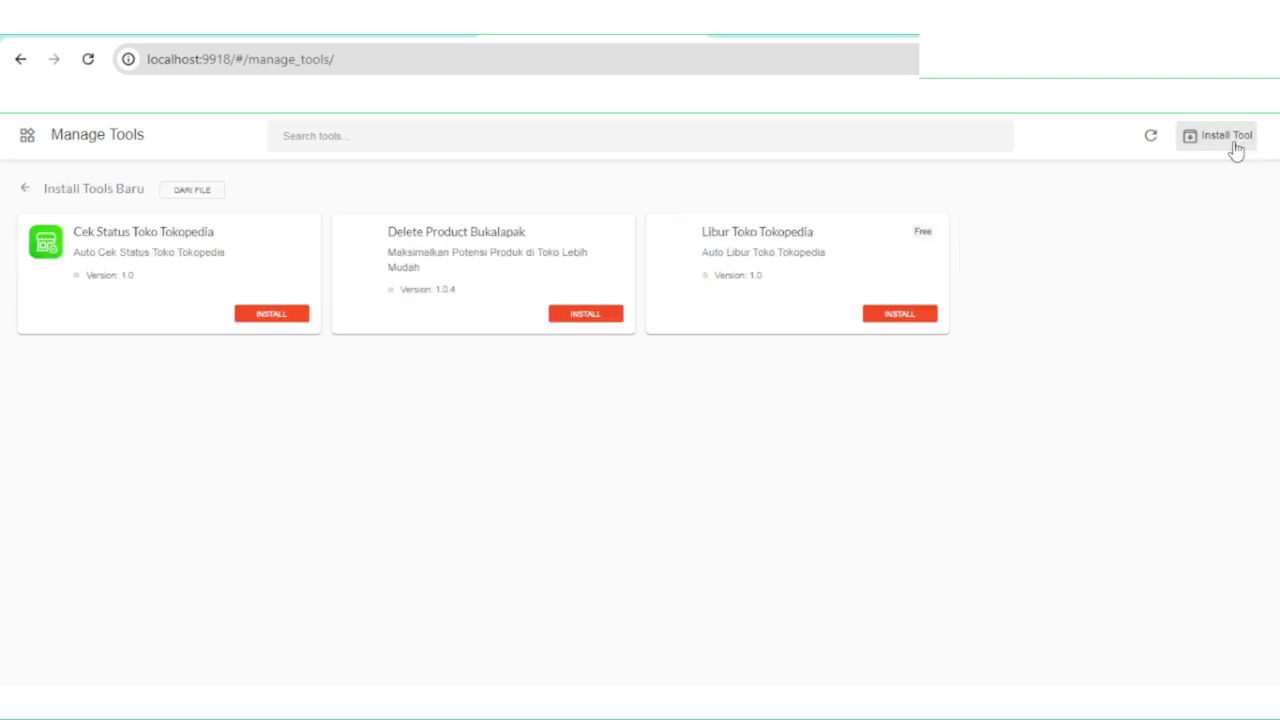
Open the Qlobot Launcher about page and check for a new launcher version.
left_click(133, 117)
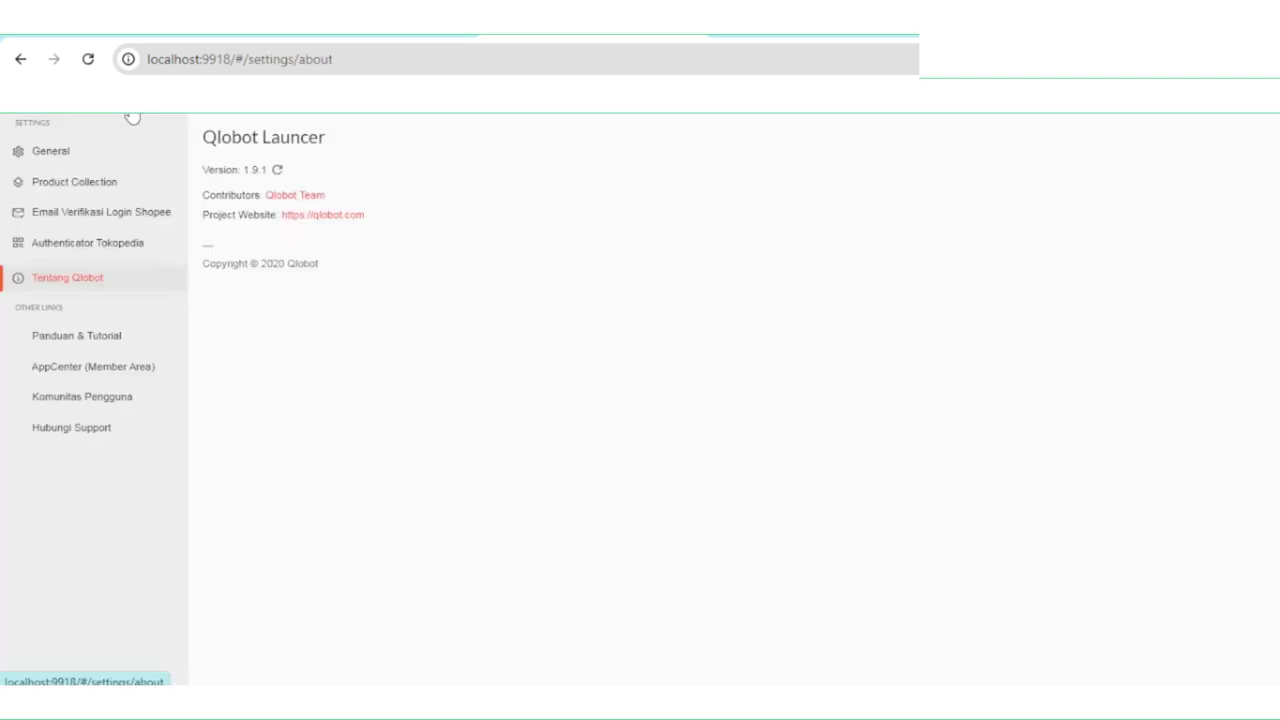
left_click(276, 170)
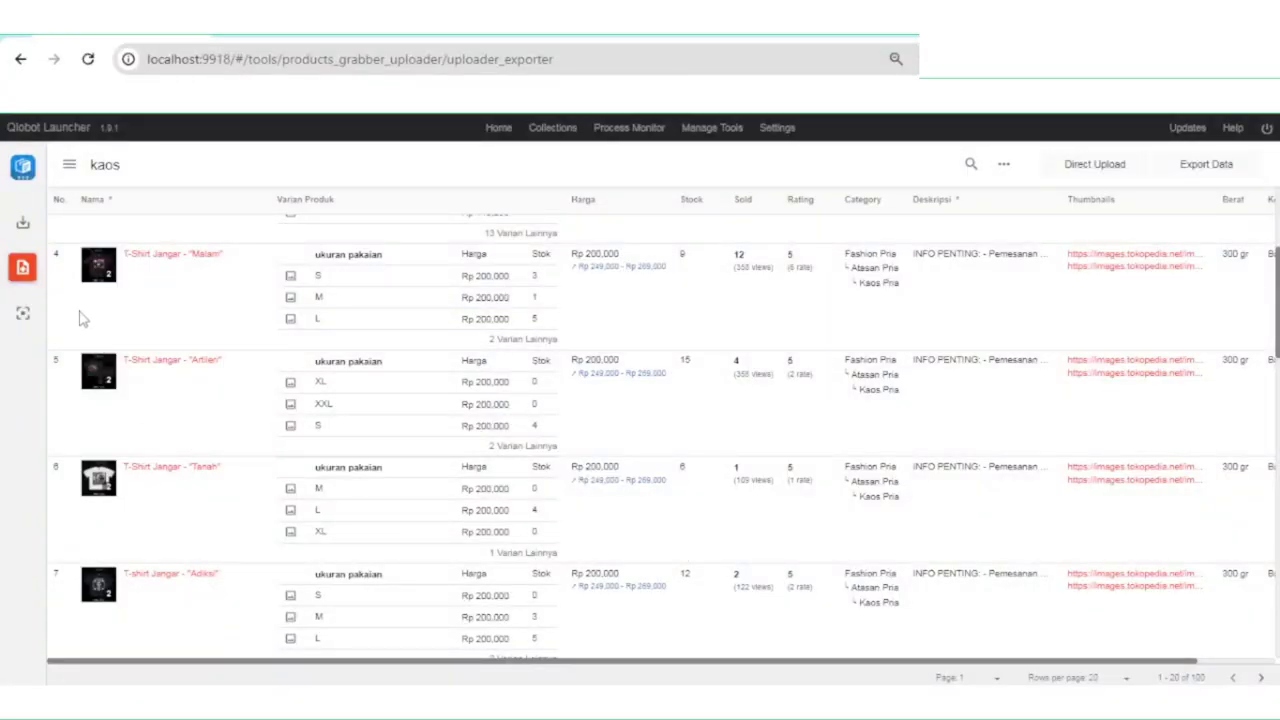
Look through the product rows of the kaos collection in the product uploader, back up to the first product.
left_click_drag(75, 258, 951, 428)
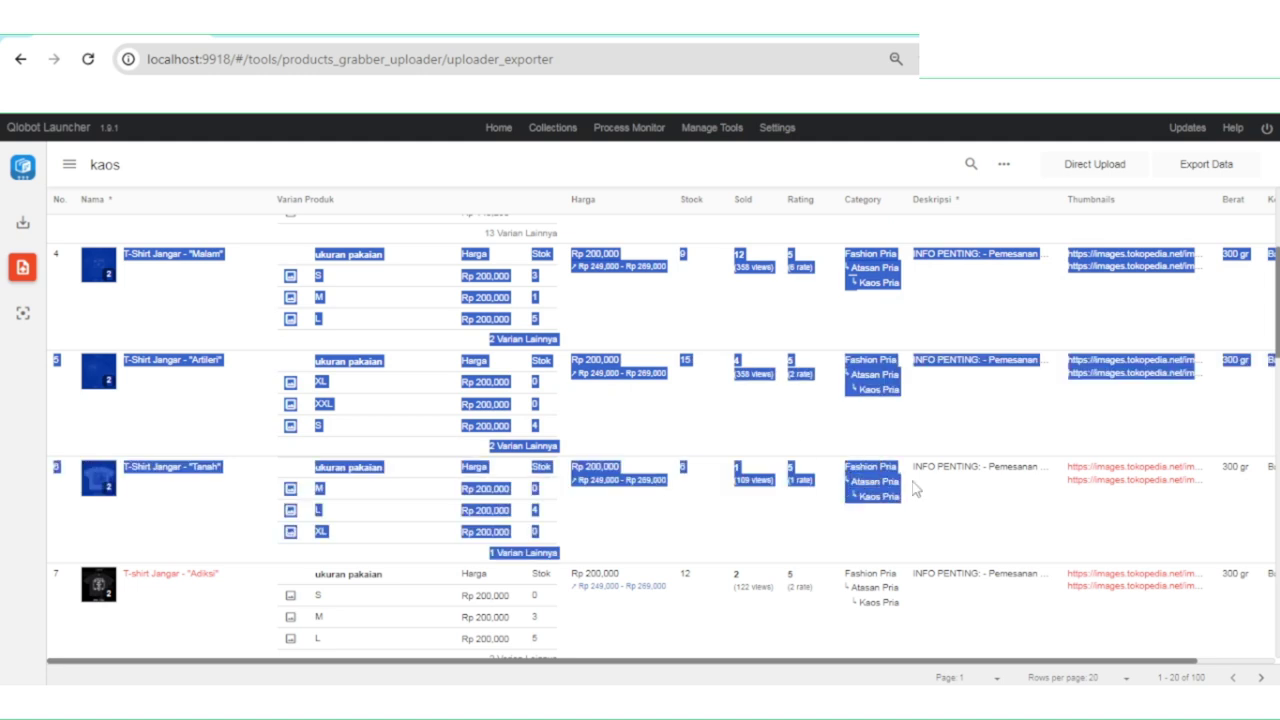
left_click(951, 428)
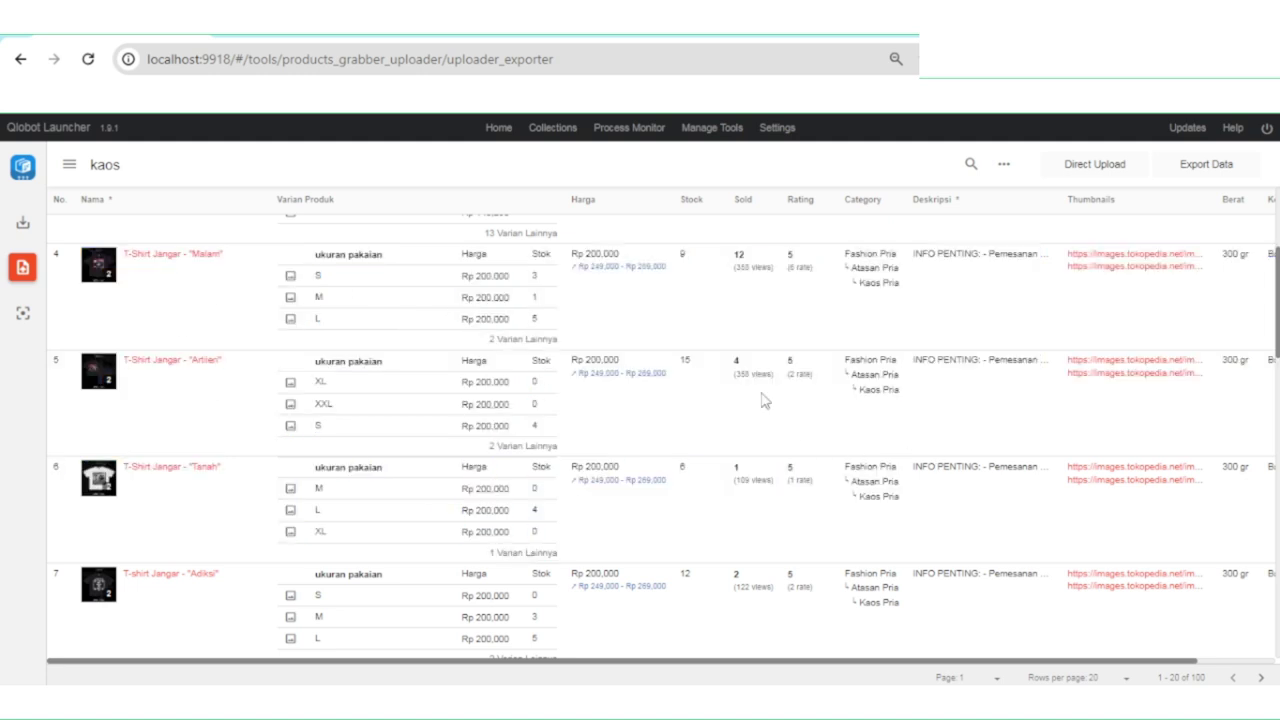
scroll(415, 458, "up", 3)
scroll(415, 458, "up", 1)
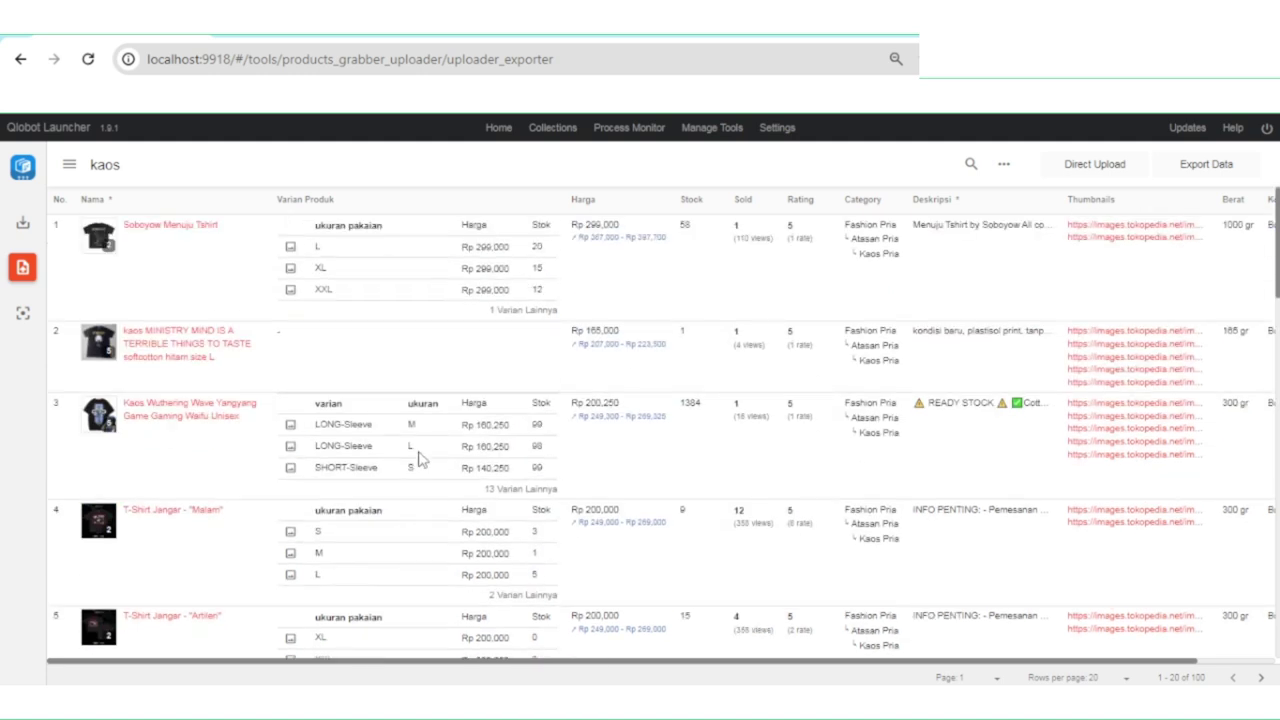
Highlight the kaos collection title, then show and close its product name search.
double_click(96, 164)
left_click(191, 166)
left_click(972, 166)
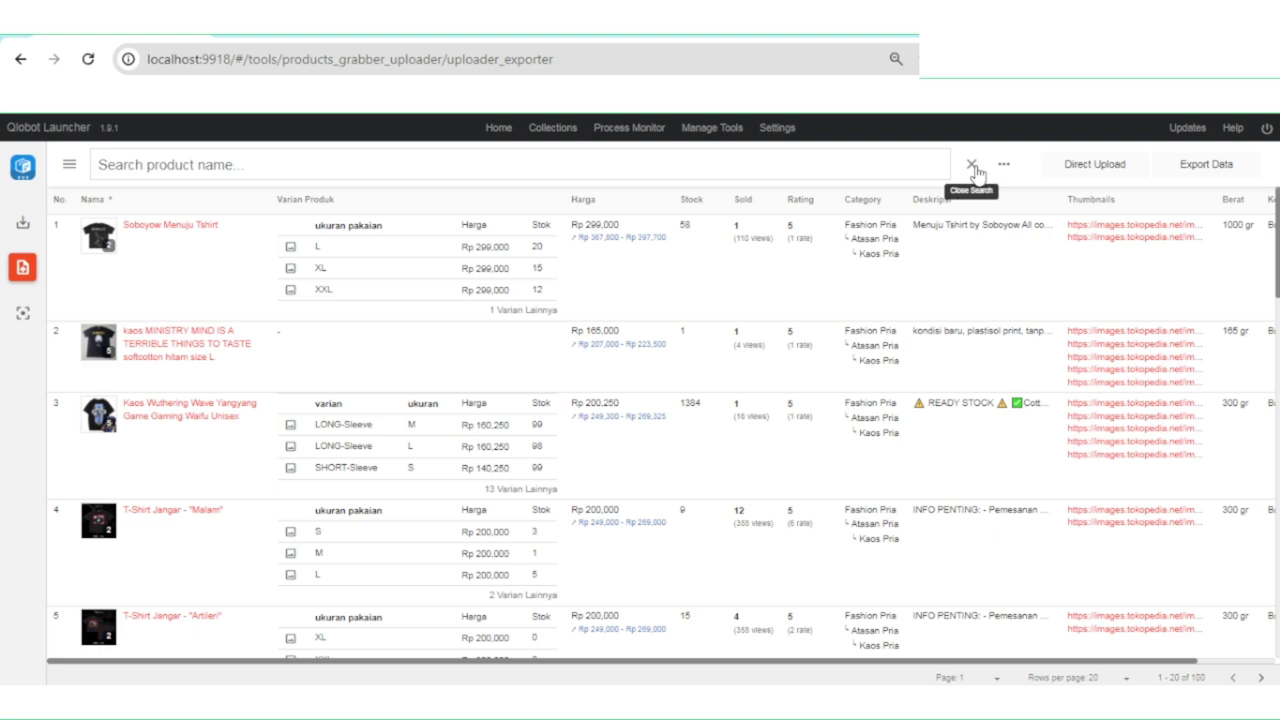
left_click(972, 166)
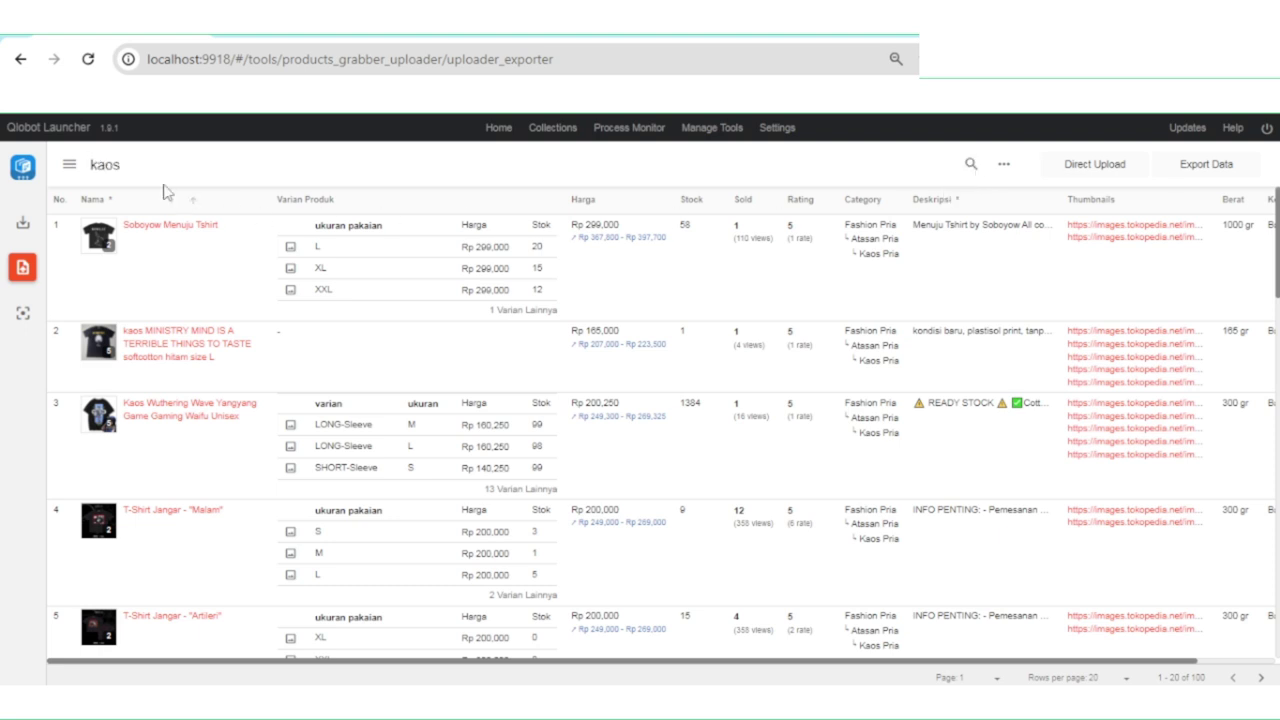
Highlight the kaos collection title again and show its Direct Upload settings.
left_click_drag(90, 165, 124, 172)
left_click(788, 178)
left_click(1072, 172)
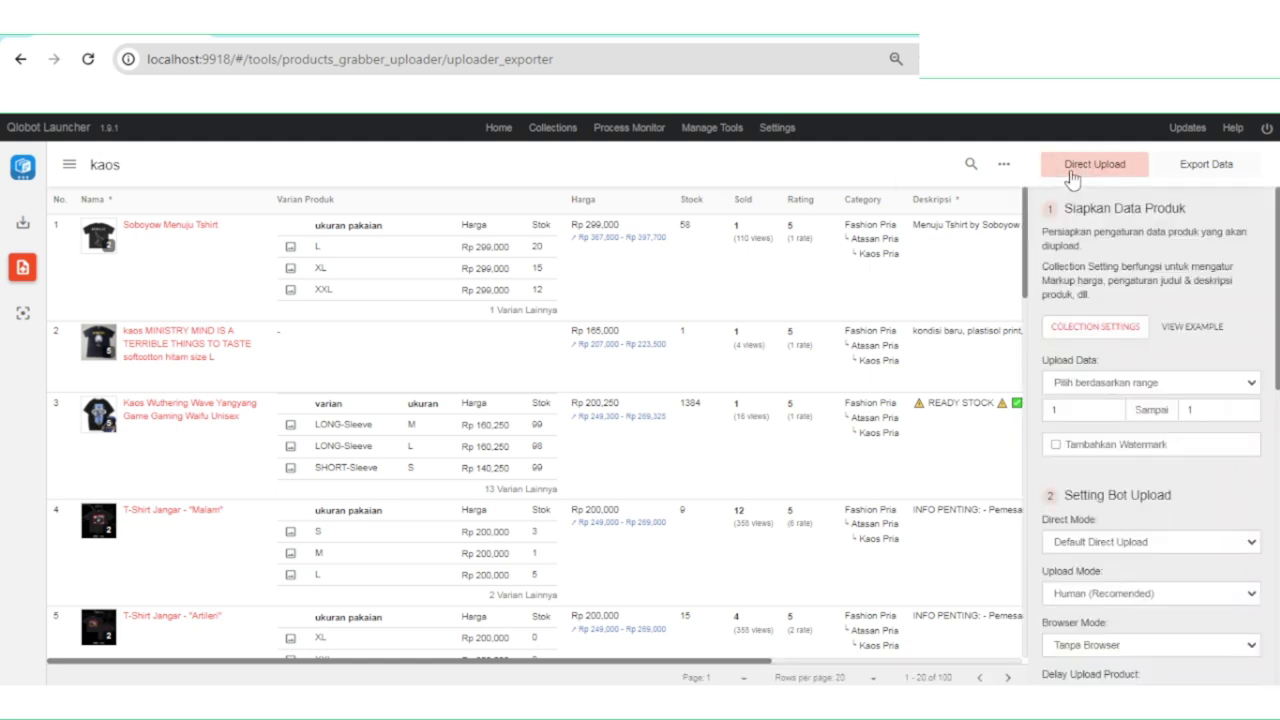
left_click(1072, 176)
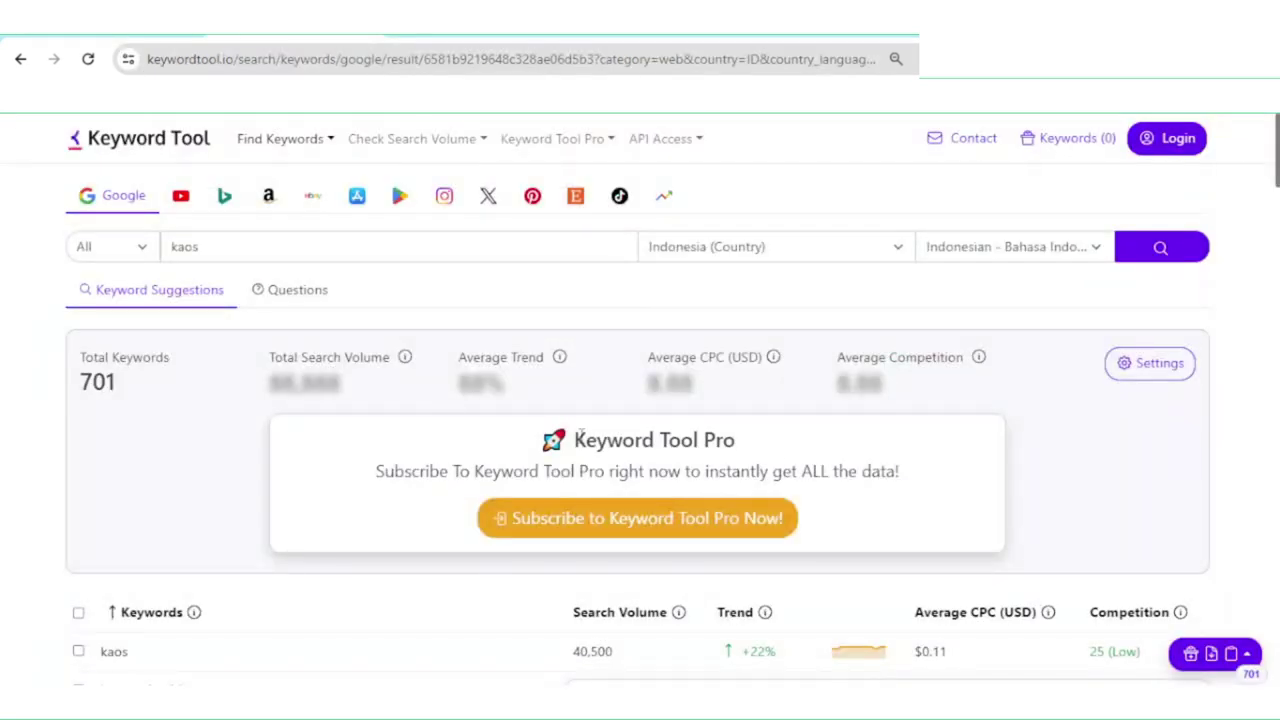
On the Keyword Tool results for kaos, highlight the site name and the keywordtool.io domain in the address.
triple_click(45, 136)
left_click(45, 136)
left_click(190, 62)
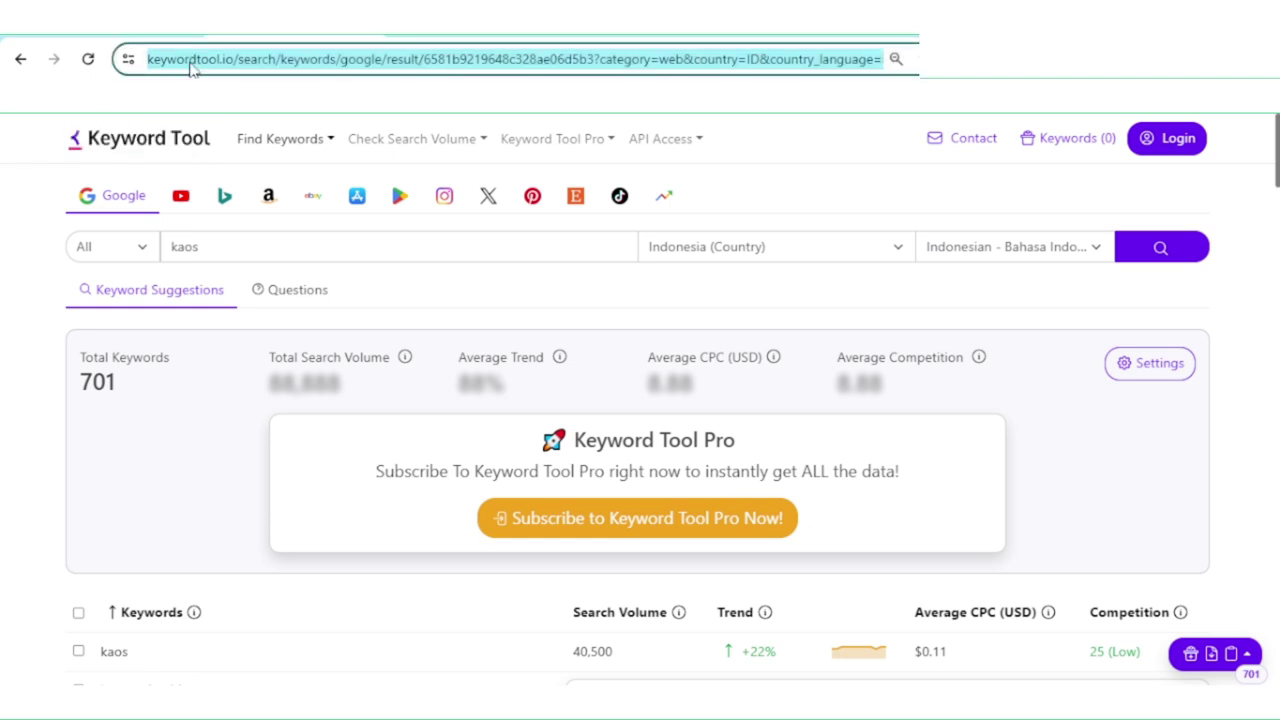
left_click(191, 63)
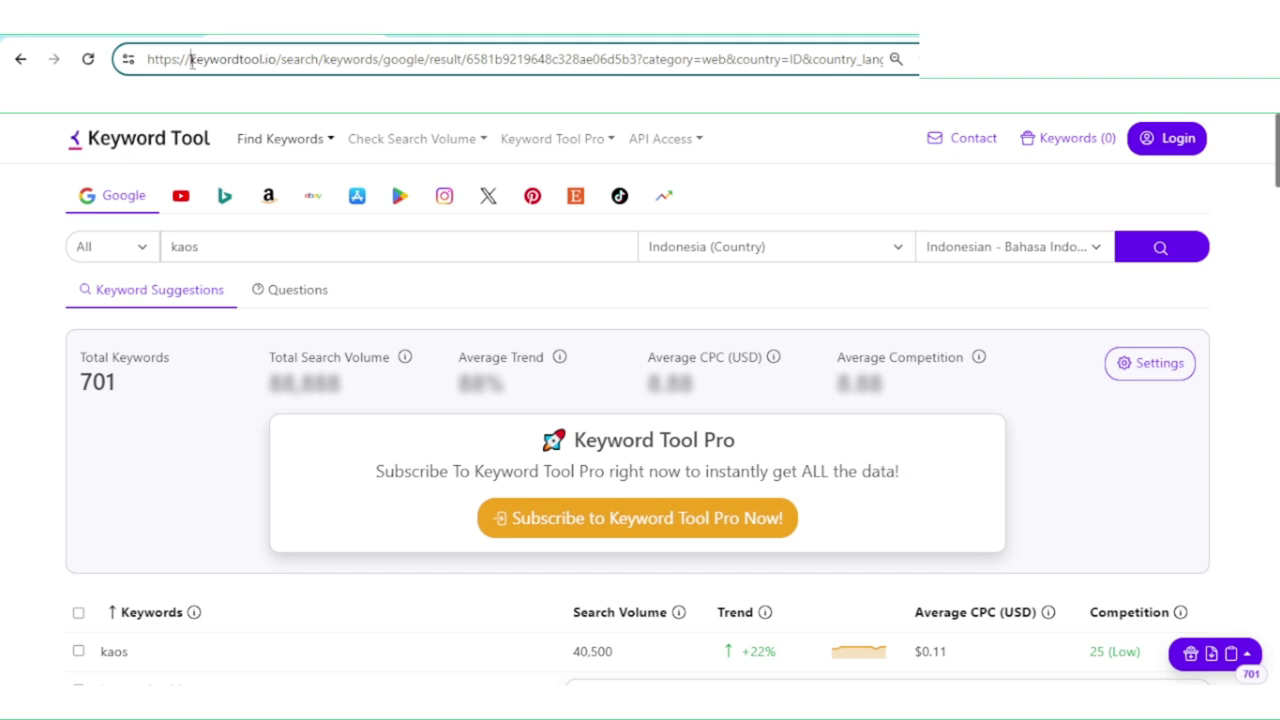
left_click_drag(191, 62, 276, 63)
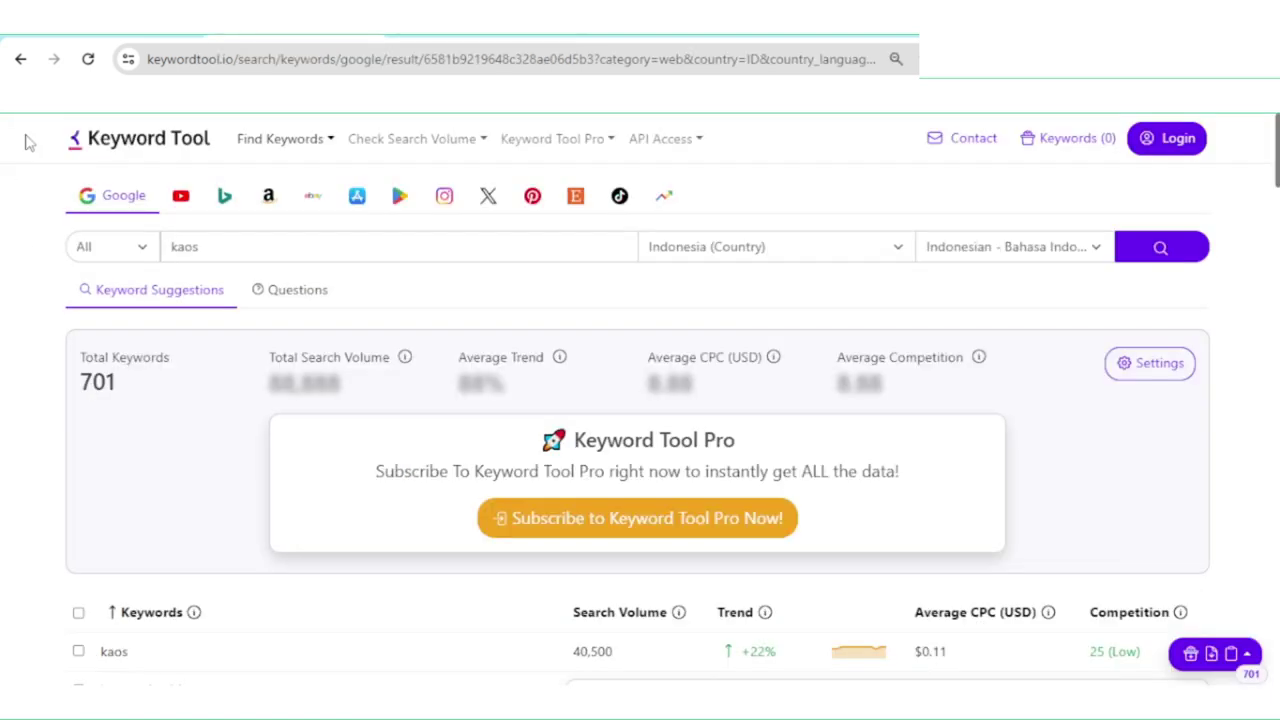
triple_click(44, 138)
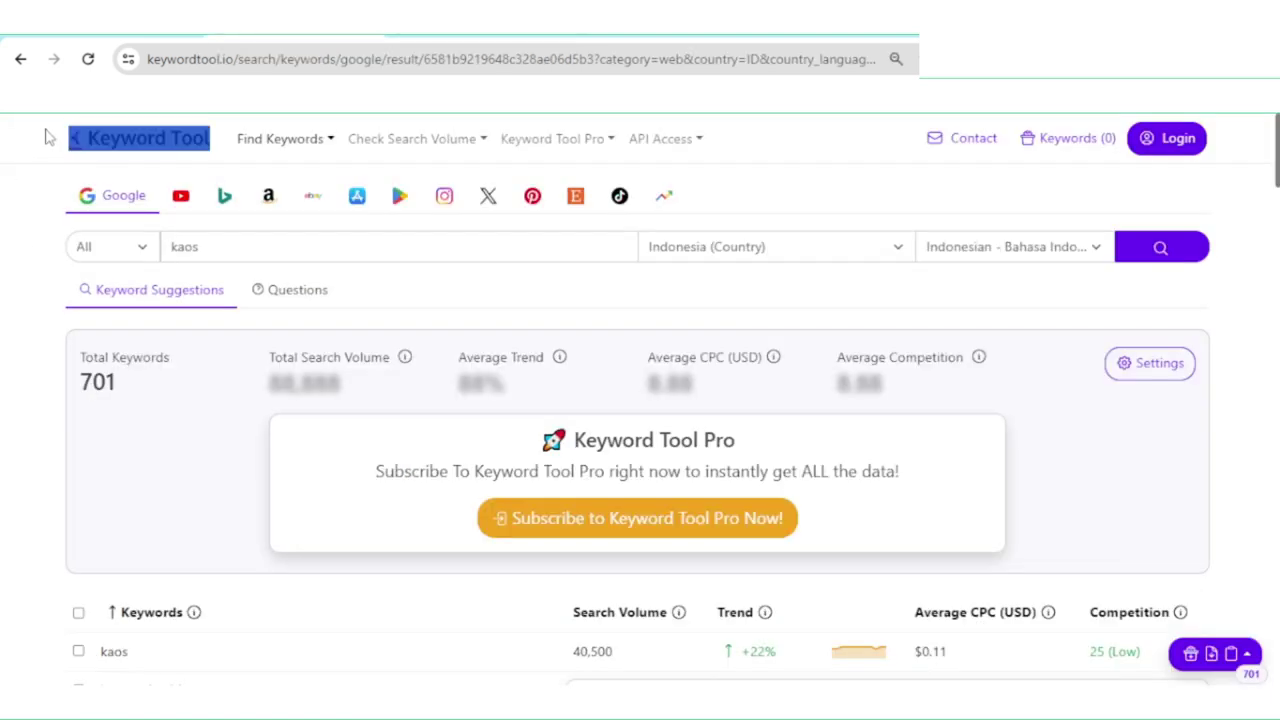
left_click(191, 62)
left_click(190, 62)
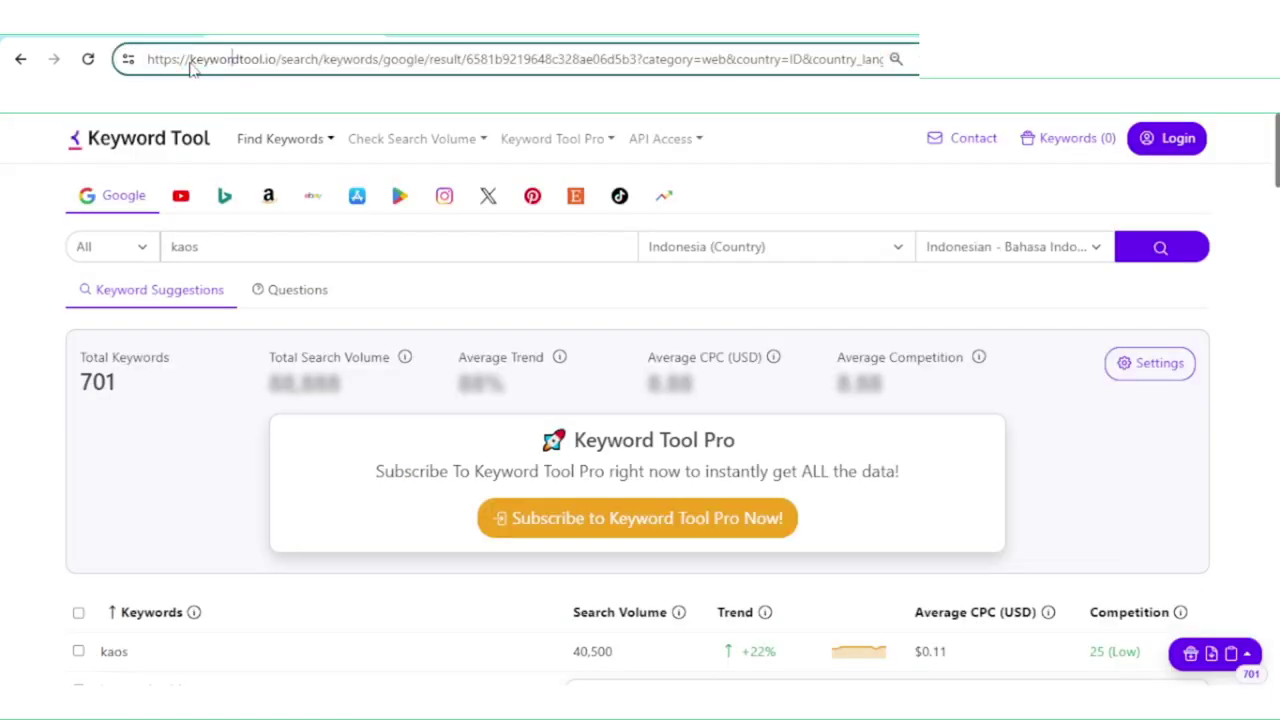
left_click_drag(192, 62, 276, 65)
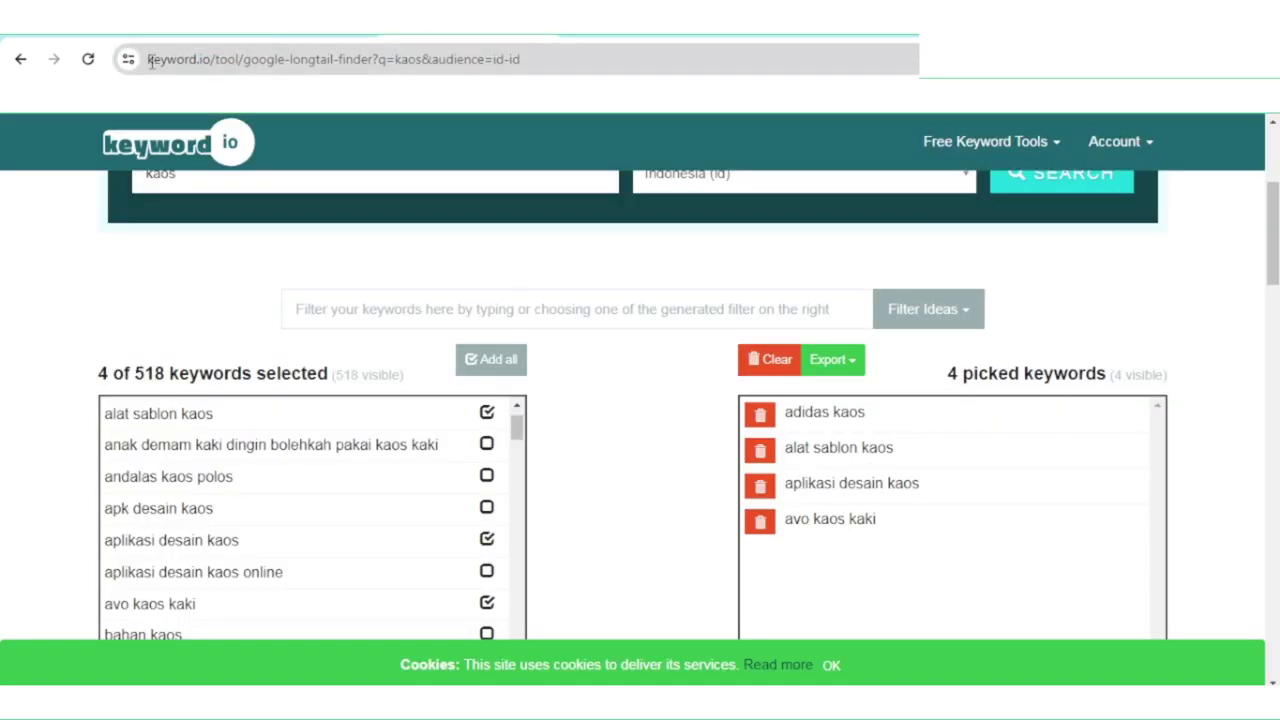
Highlight the domain in the addresses of the keyword.io longtail finder and the Ahrefs keyword generator.
left_click_drag(150, 62, 184, 62)
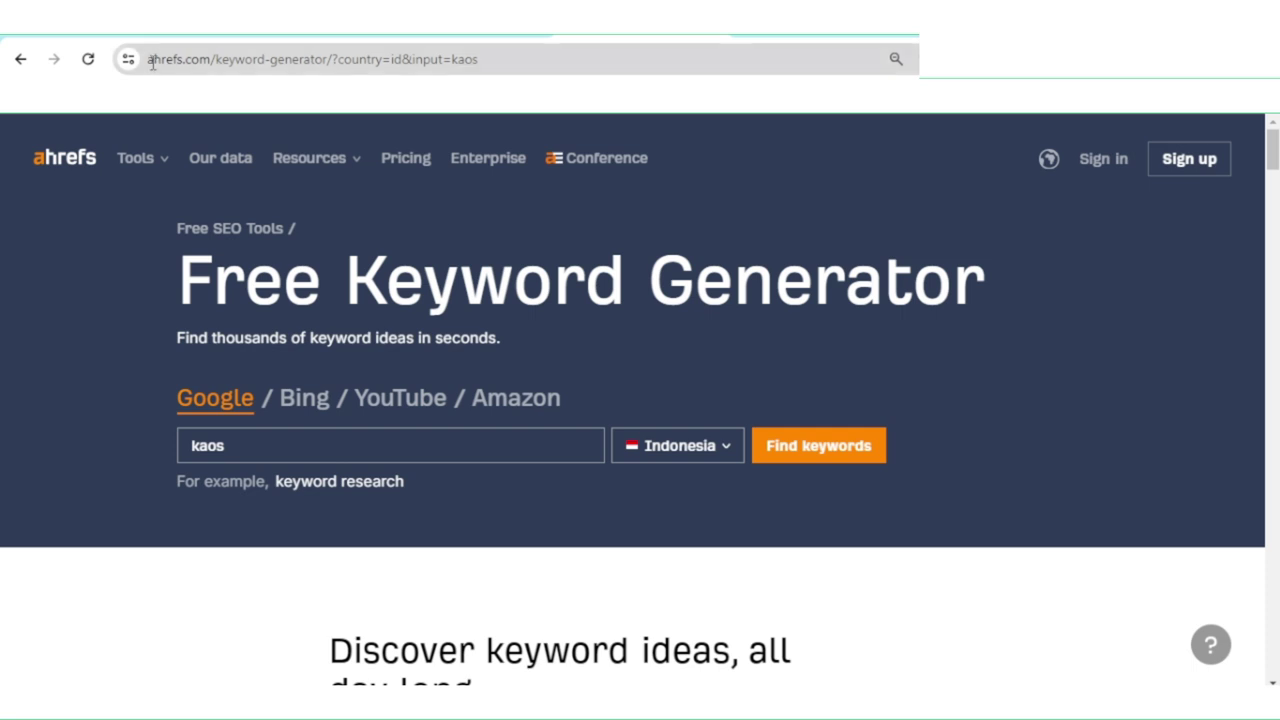
left_click_drag(150, 62, 253, 62)
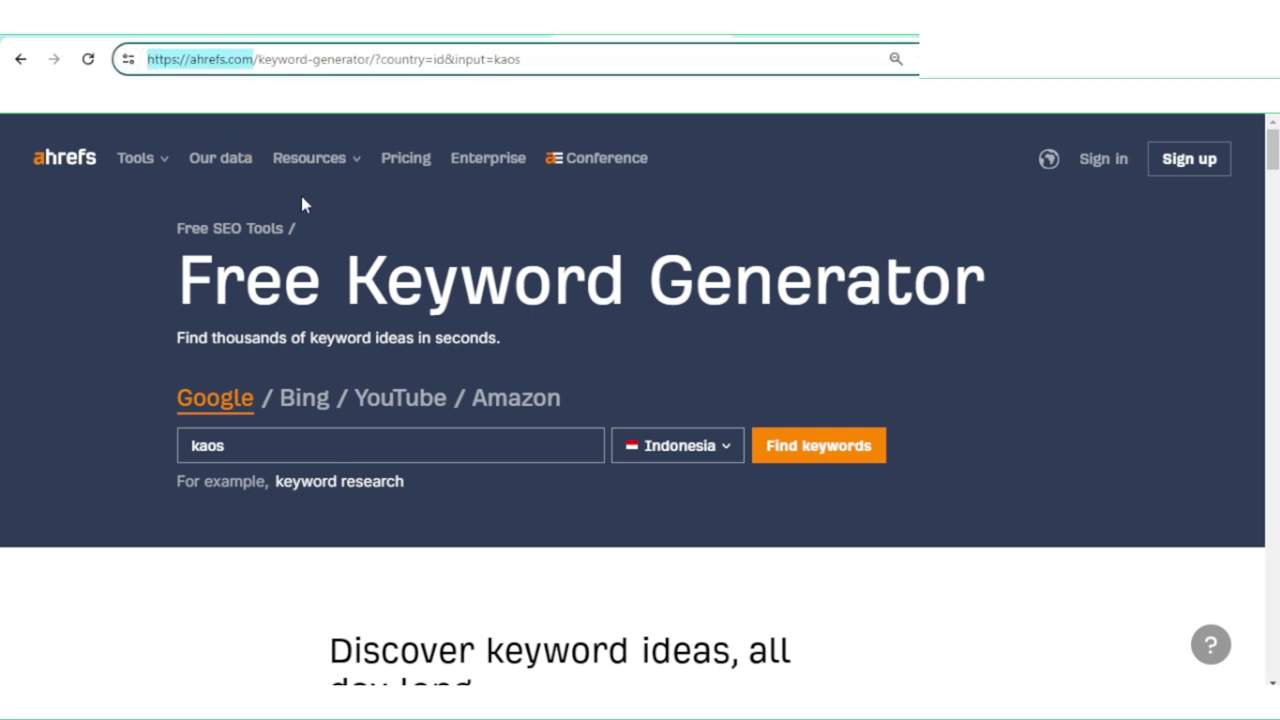
left_click(134, 220)
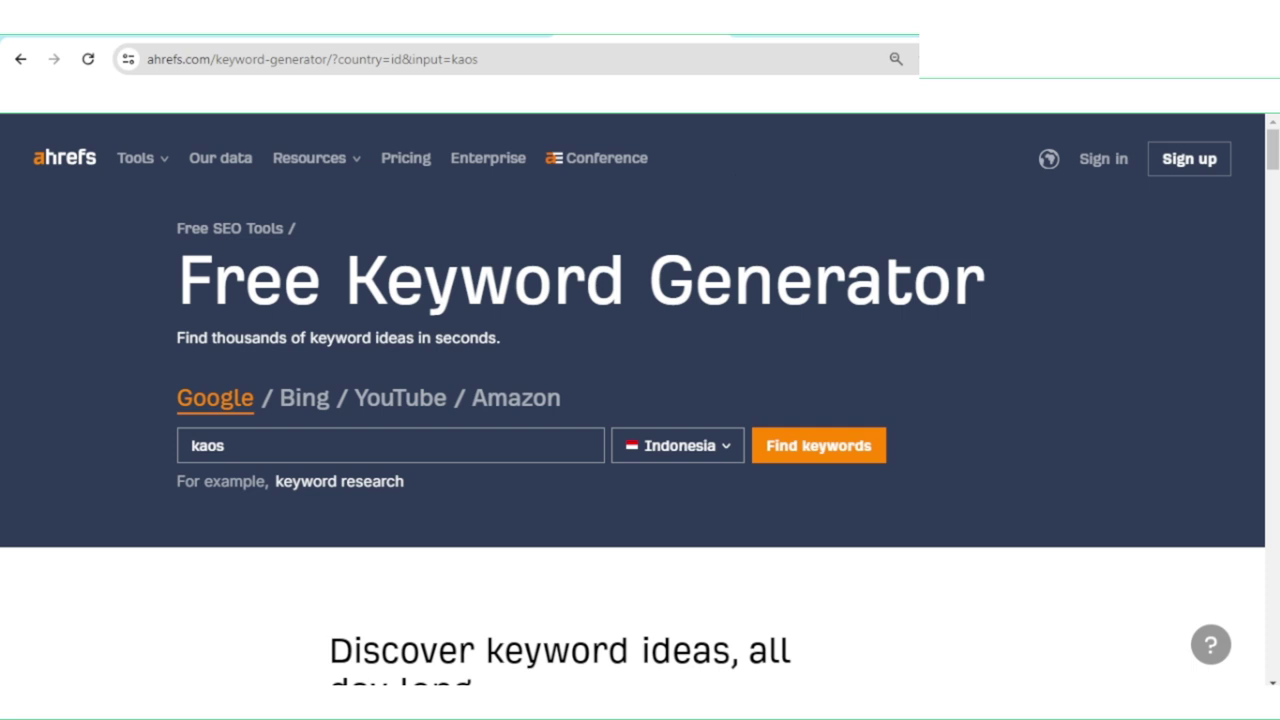
Switch to the Tokopedia and Shopee home pages and show the suggestions of Shopee's product search.
key("ctrl+Tab")
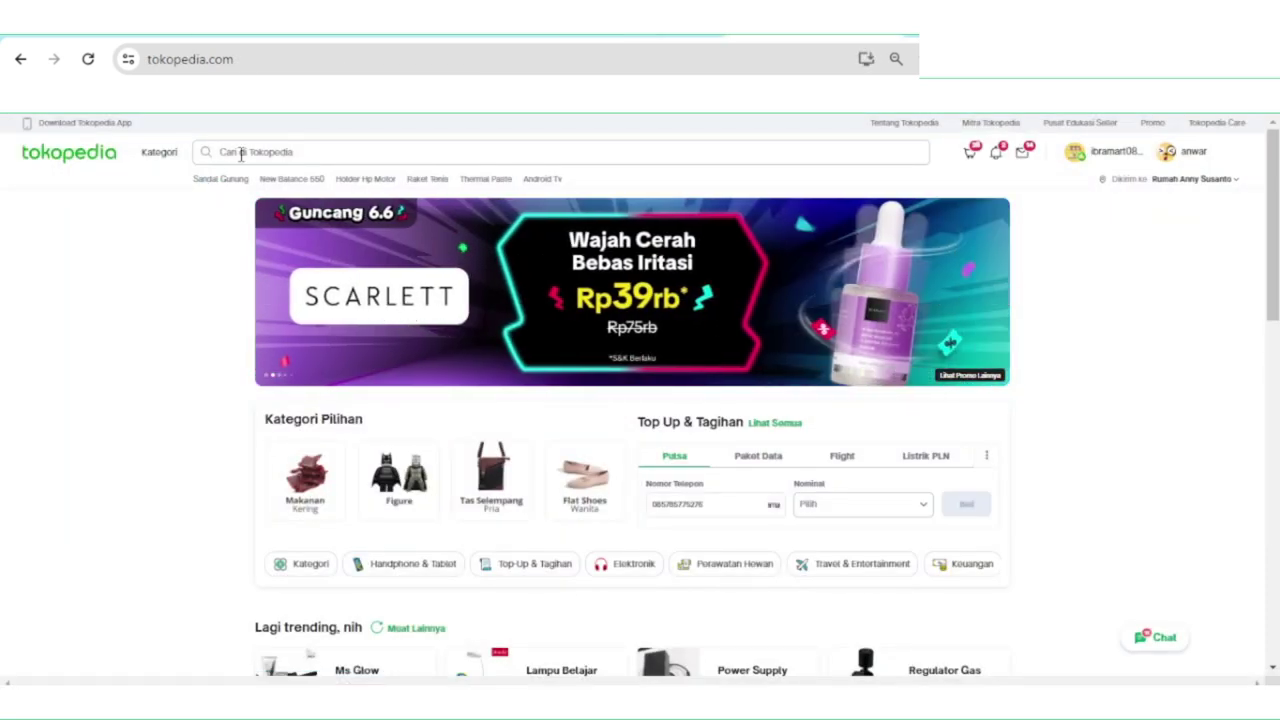
key("ctrl+Tab")
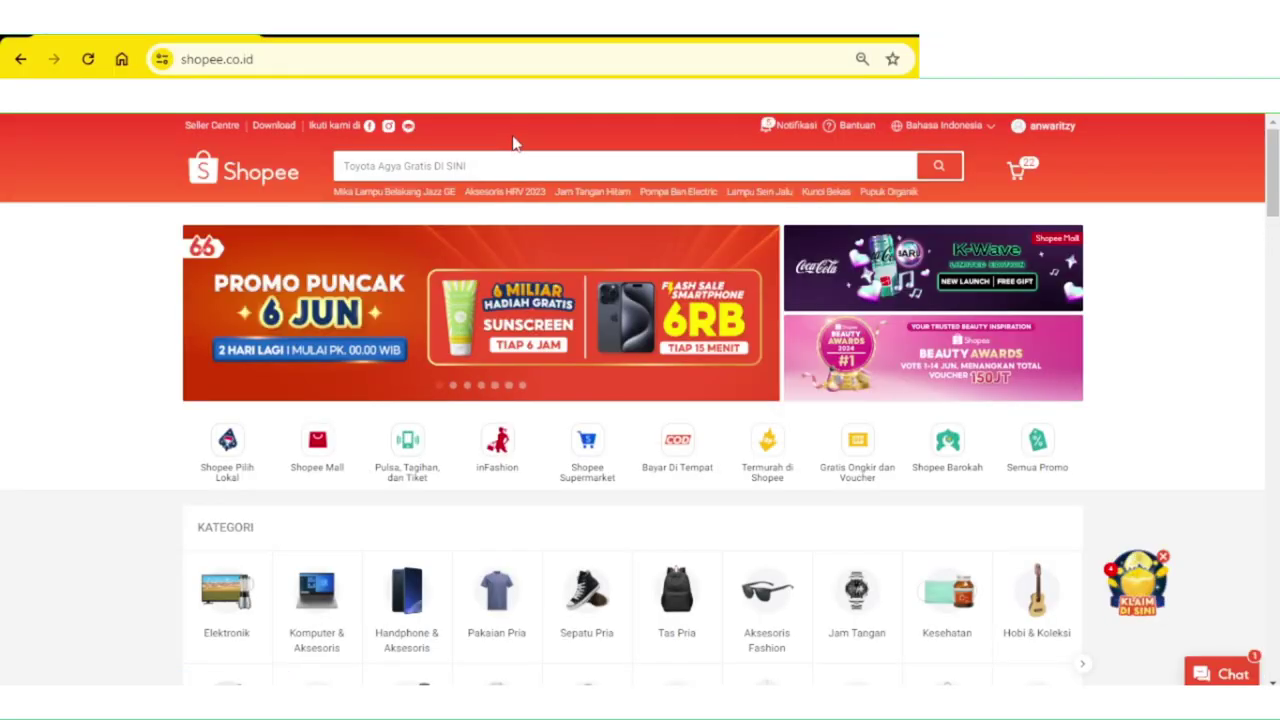
left_click(456, 165)
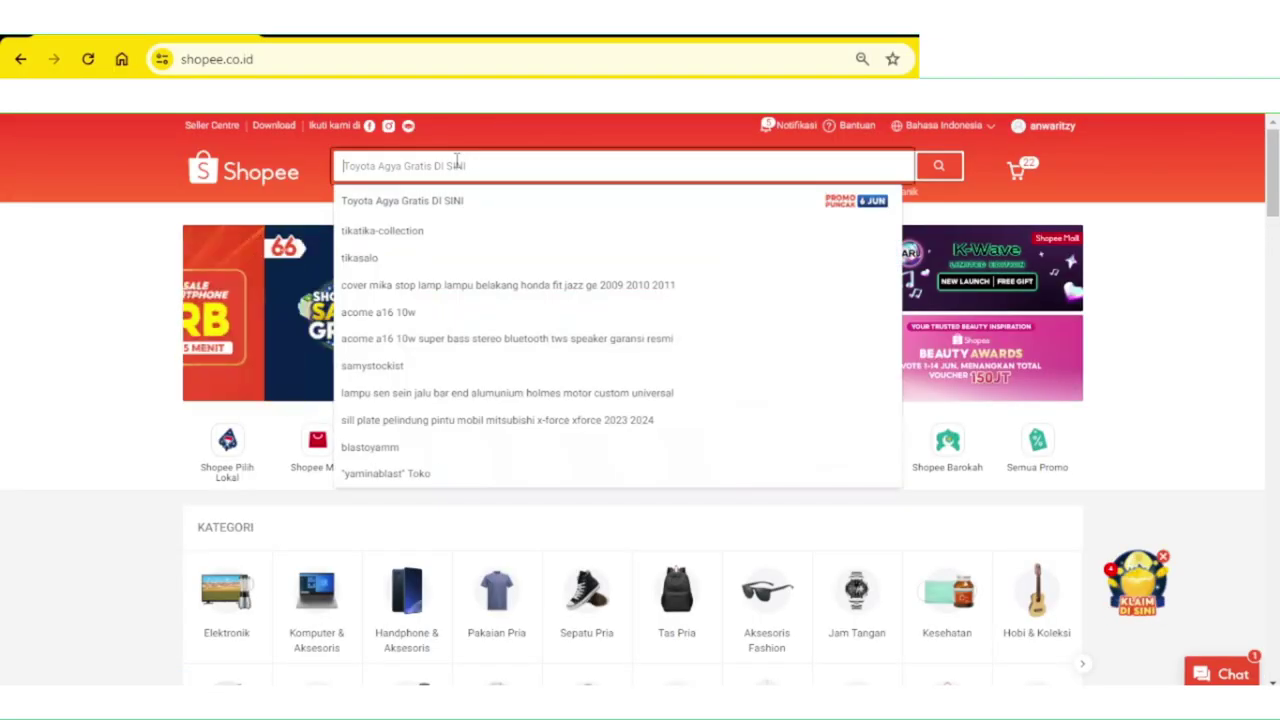
left_click(486, 146)
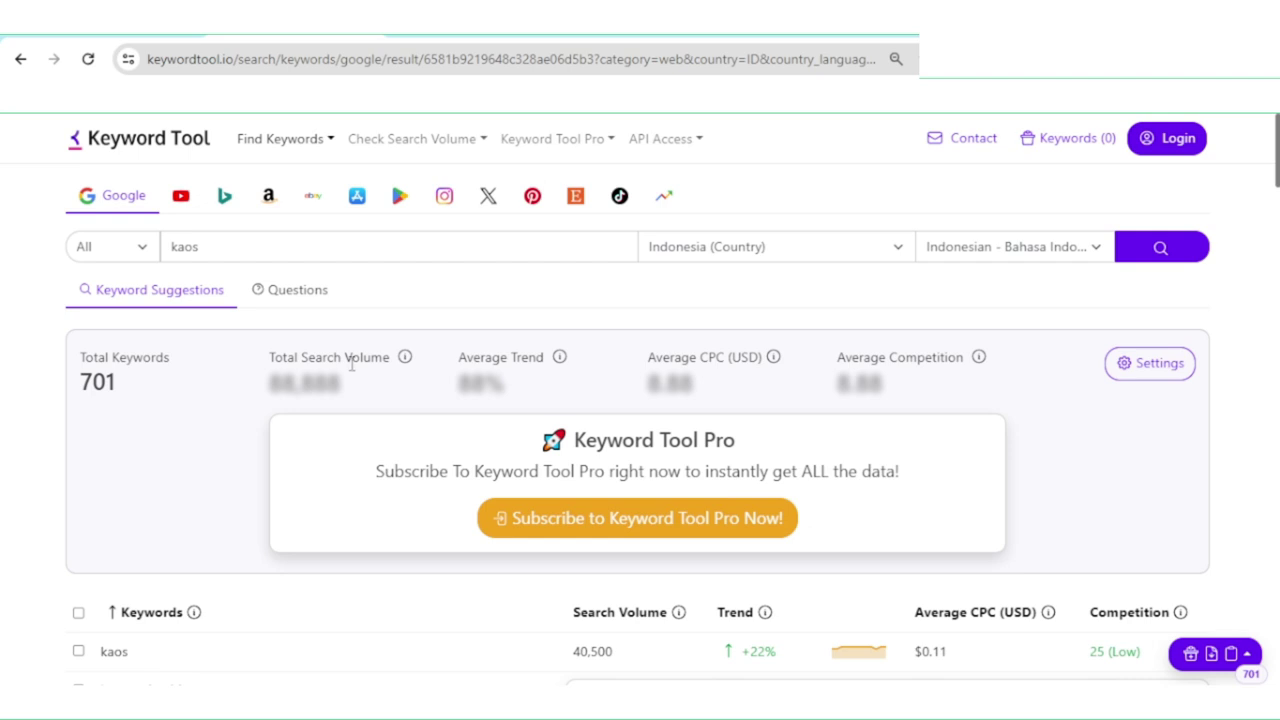
Return to the Keyword Tool results for kaos and highlight its site name and the keywordtool.io domain.
triple_click(45, 137)
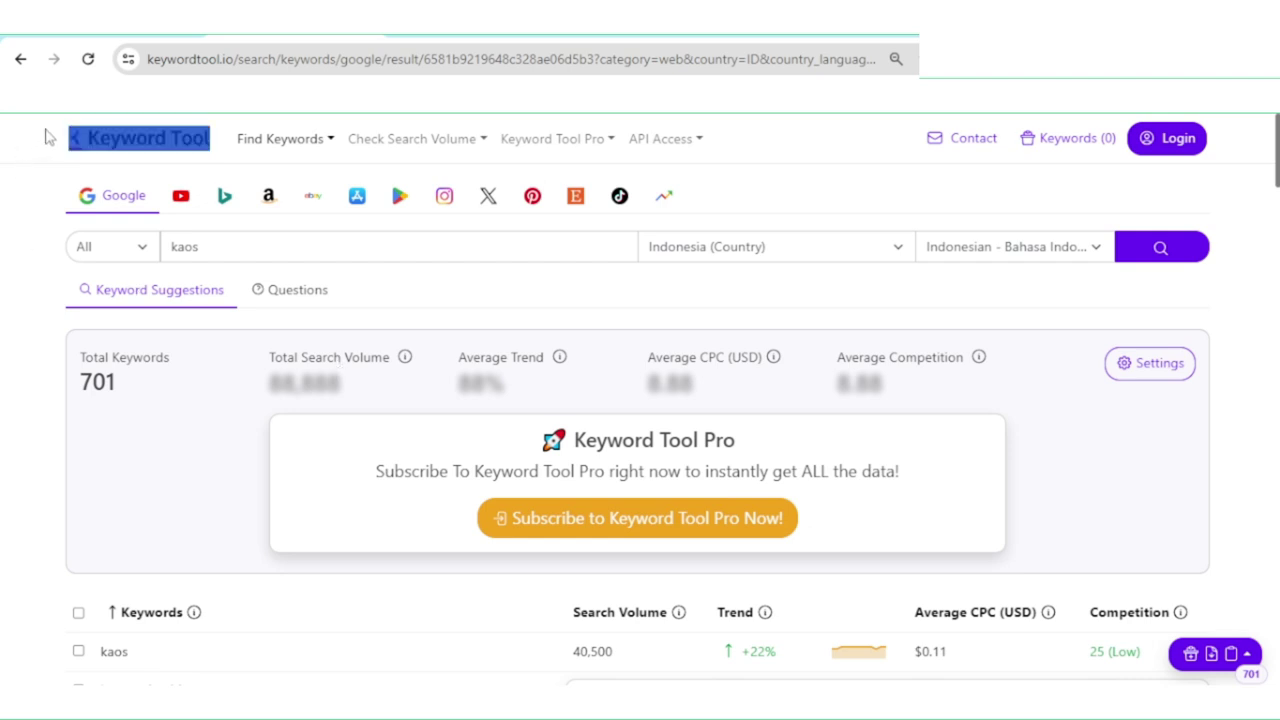
left_click(46, 137)
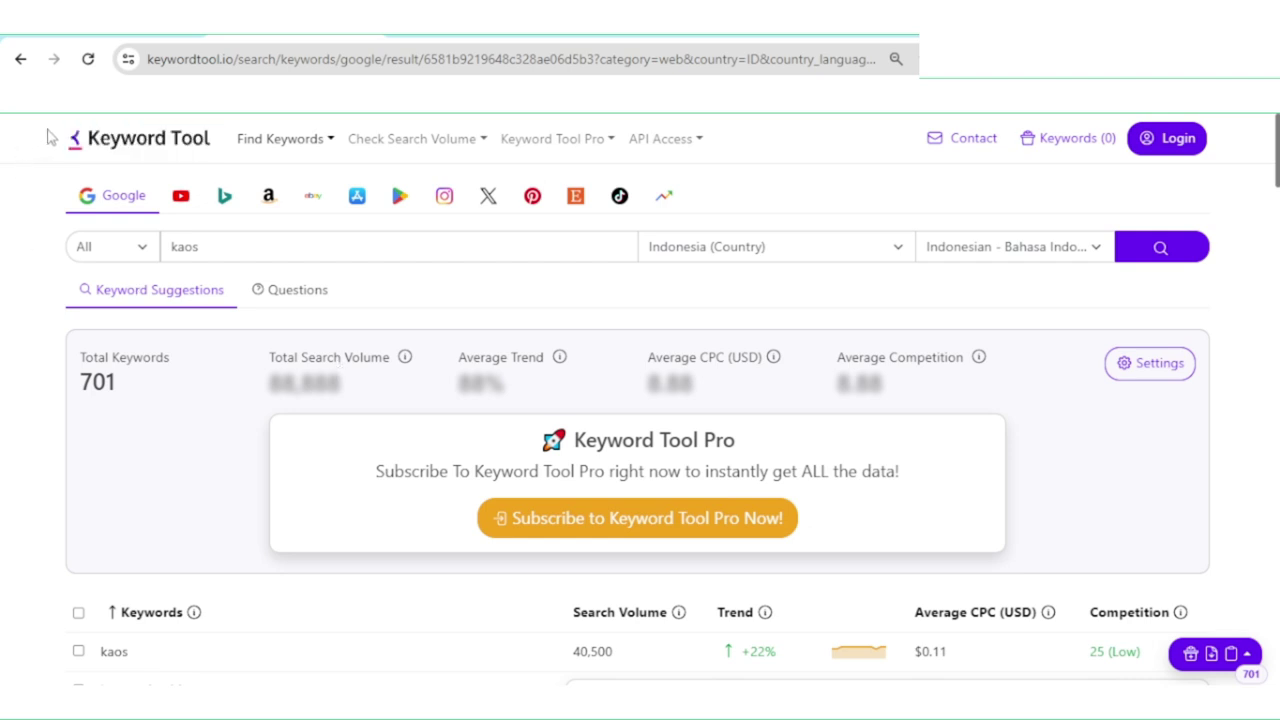
left_click(191, 63)
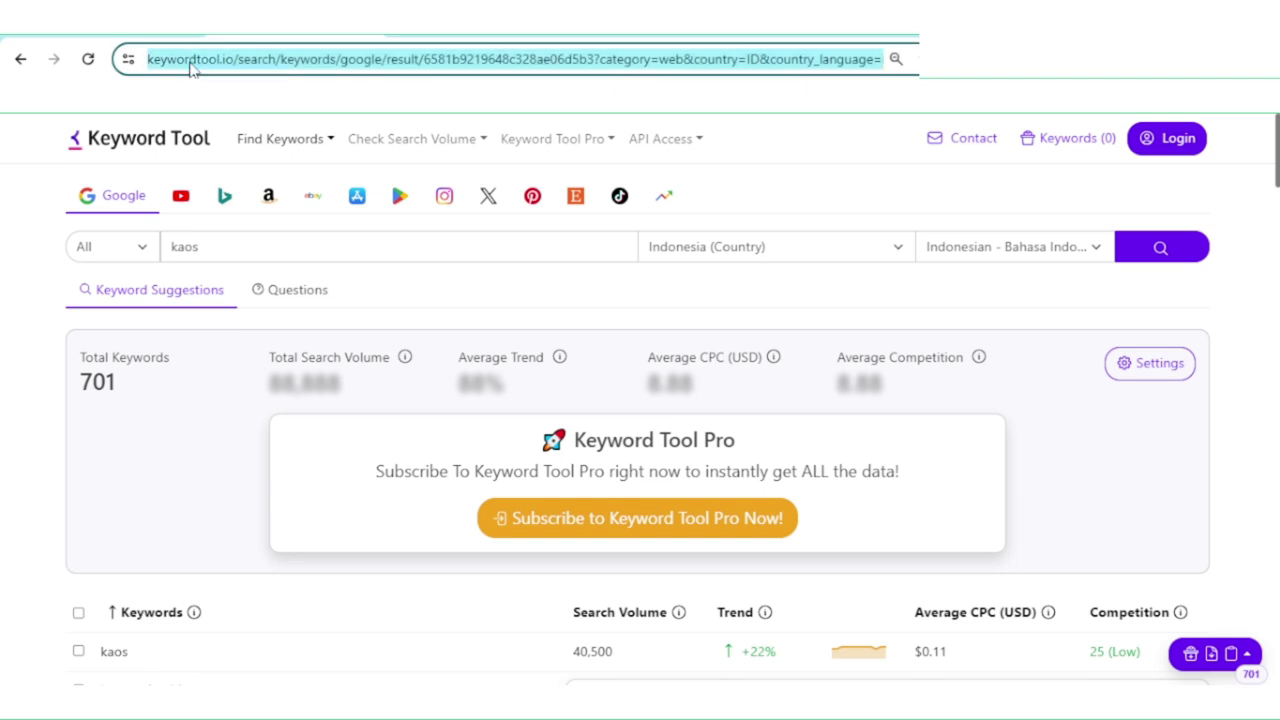
left_click(193, 63)
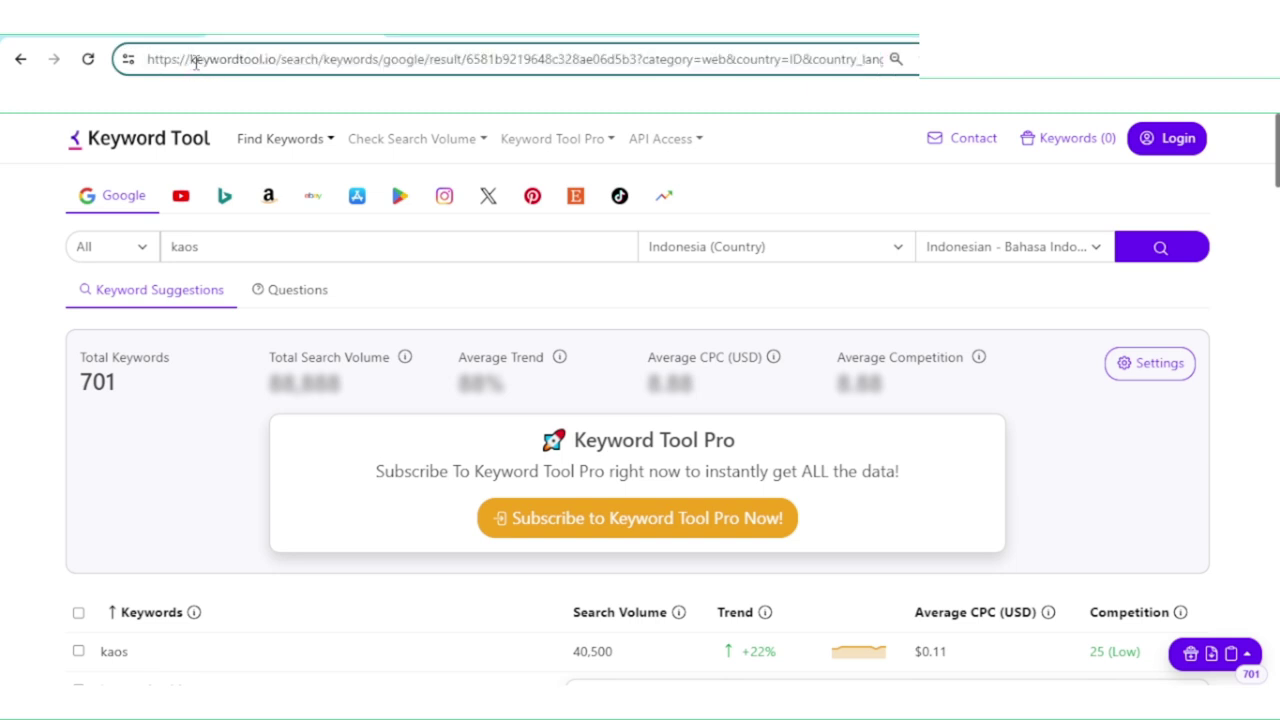
left_click_drag(191, 63, 276, 63)
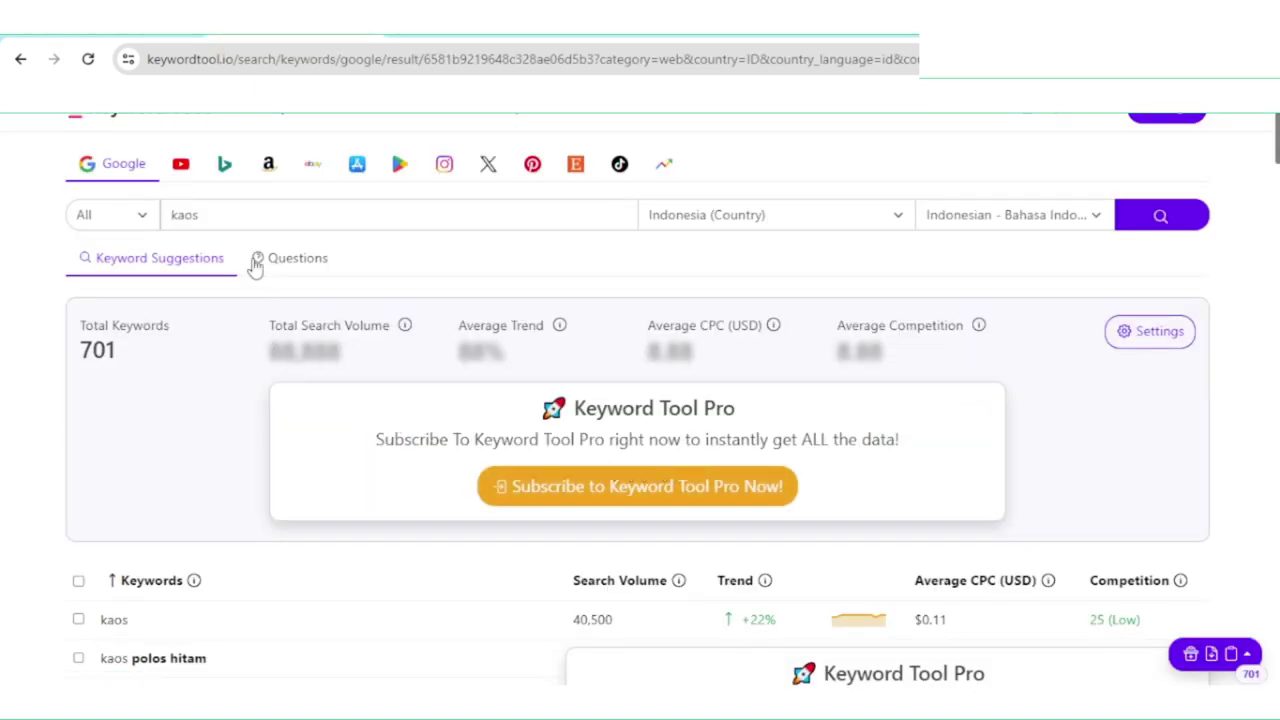
double_click(245, 211)
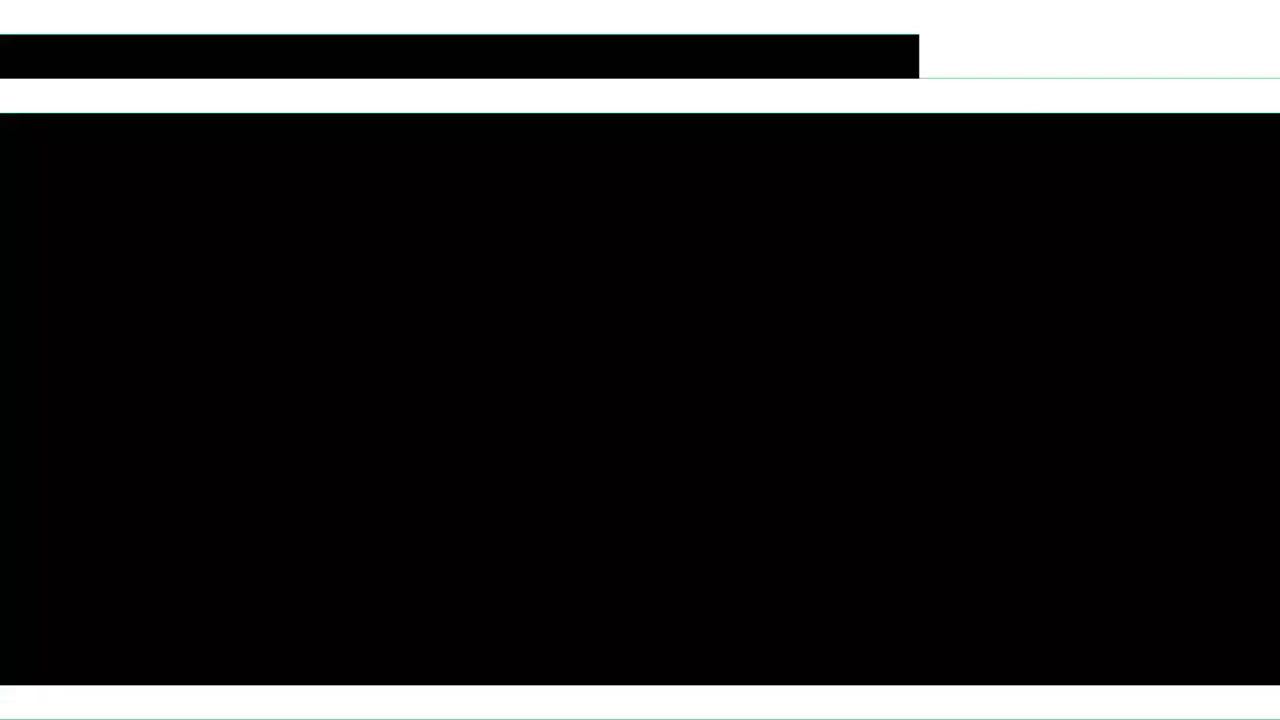
Re-enter kaos as the Keyword Tool search keyword and choose Indonesia (Country) as the location.
key("BackSpace")
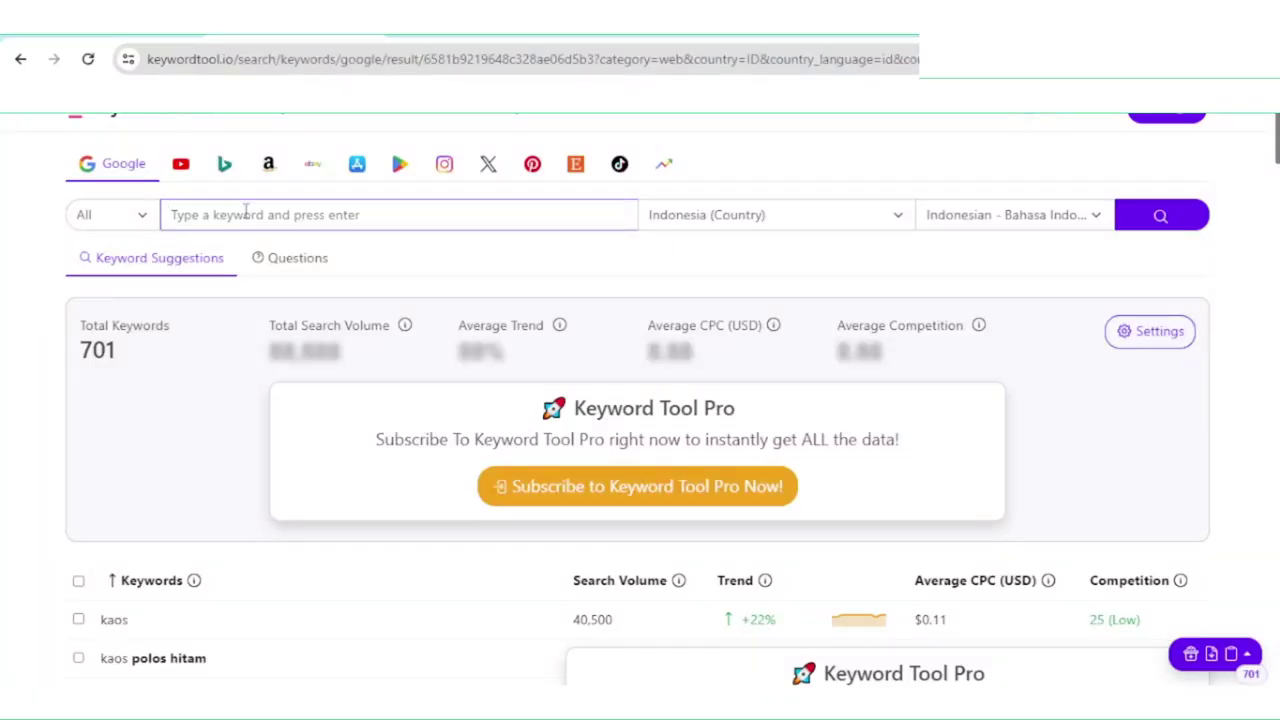
type("kaos")
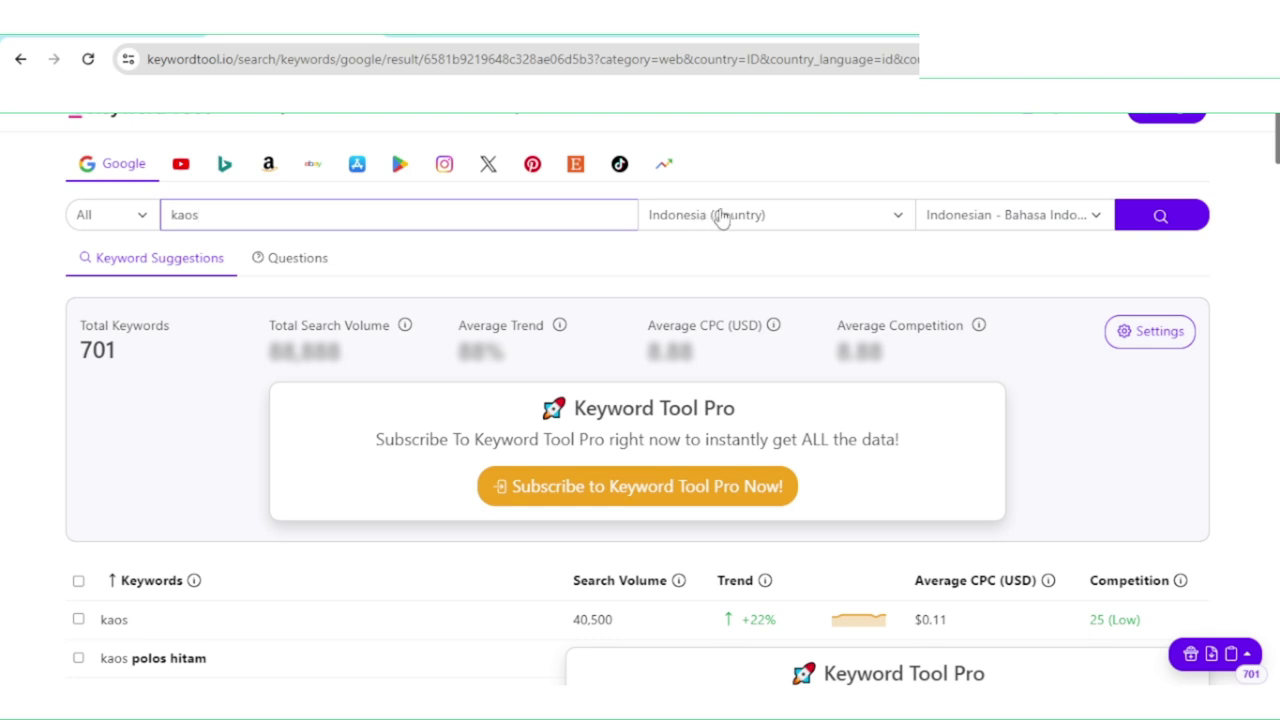
left_click(680, 218)
left_click(659, 219)
double_click(659, 219)
left_click(714, 212)
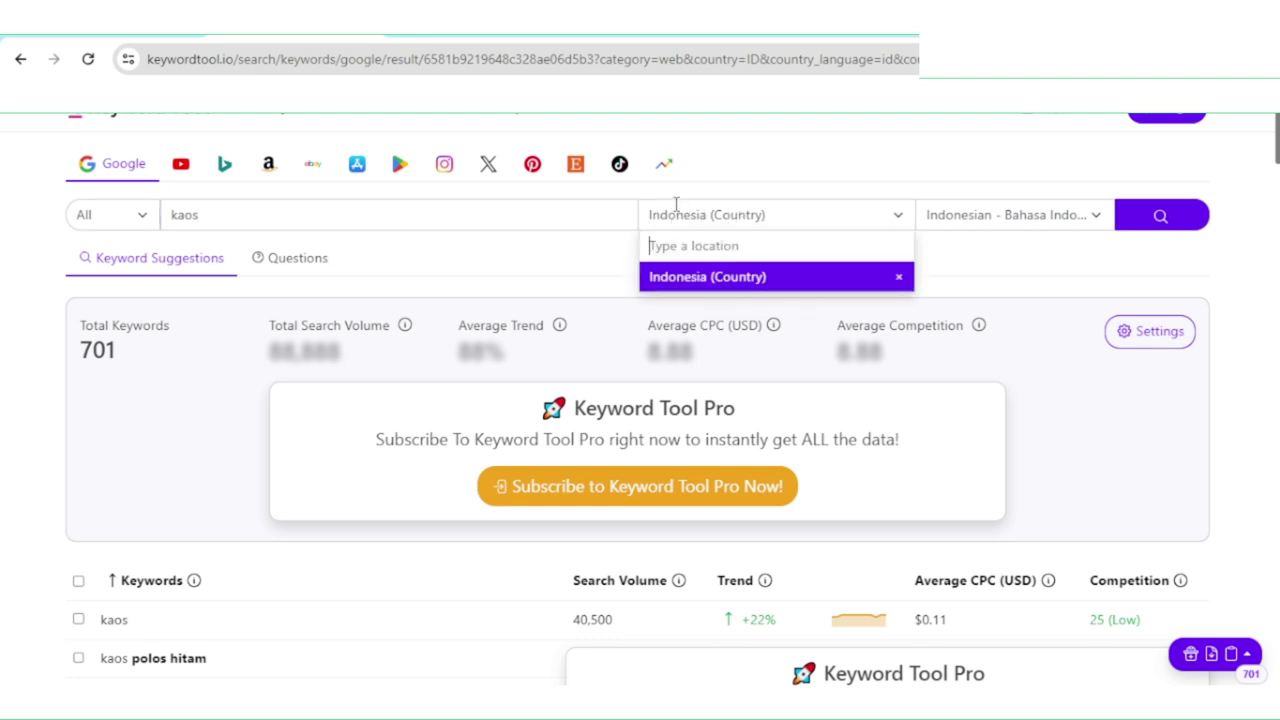
left_click(700, 280)
left_click(686, 200)
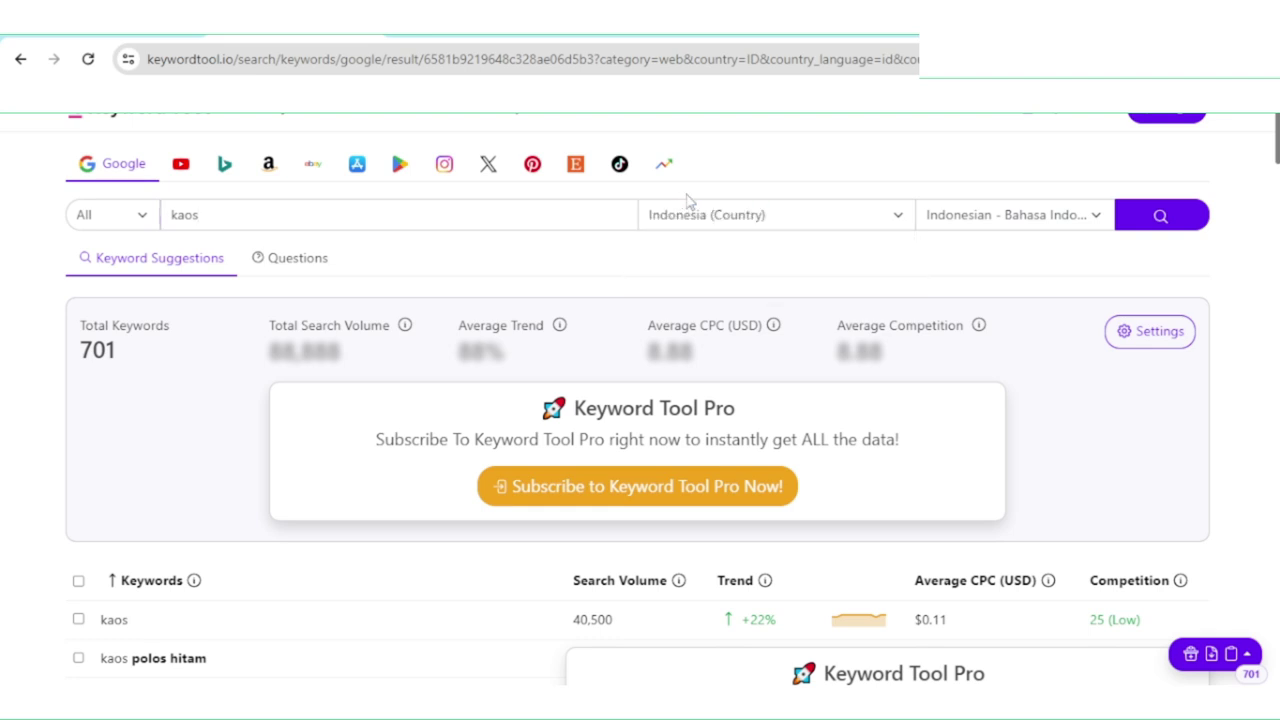
Highlight the Indonesian - Bahasa Indonesia language setting and look through the available search languages.
triple_click(957, 197)
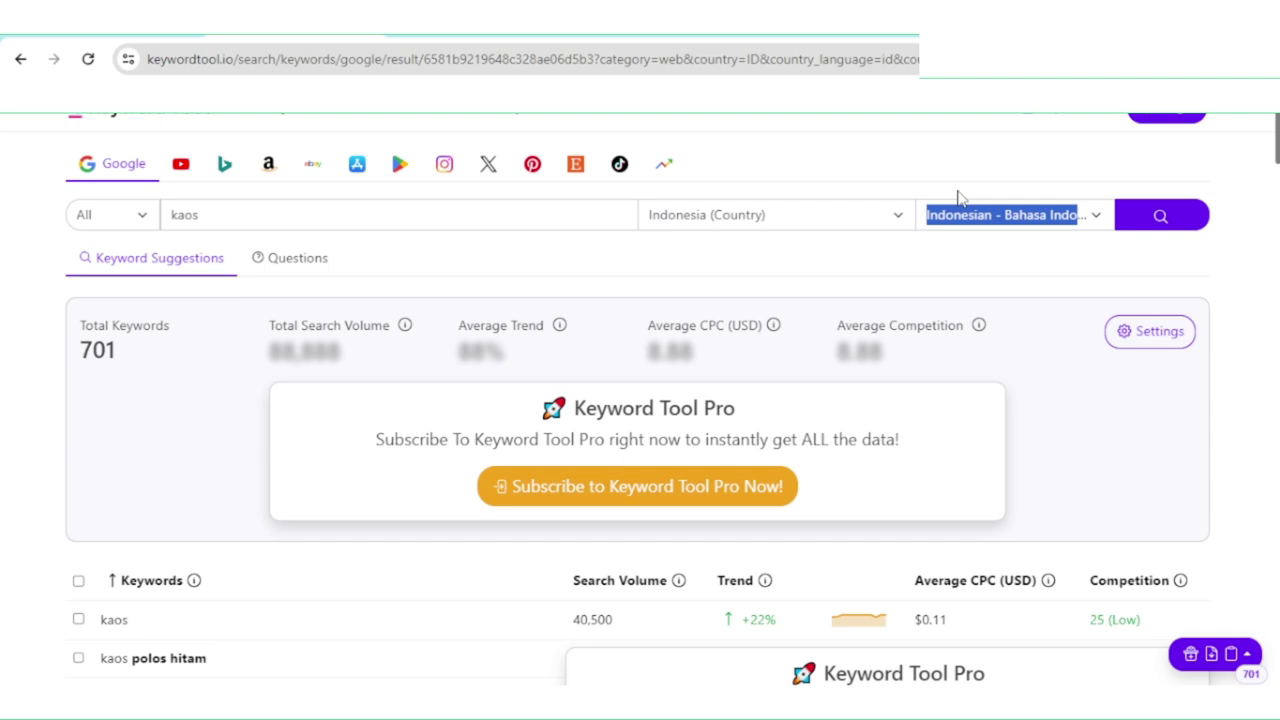
left_click(963, 213)
scroll(978, 340, "down", 3)
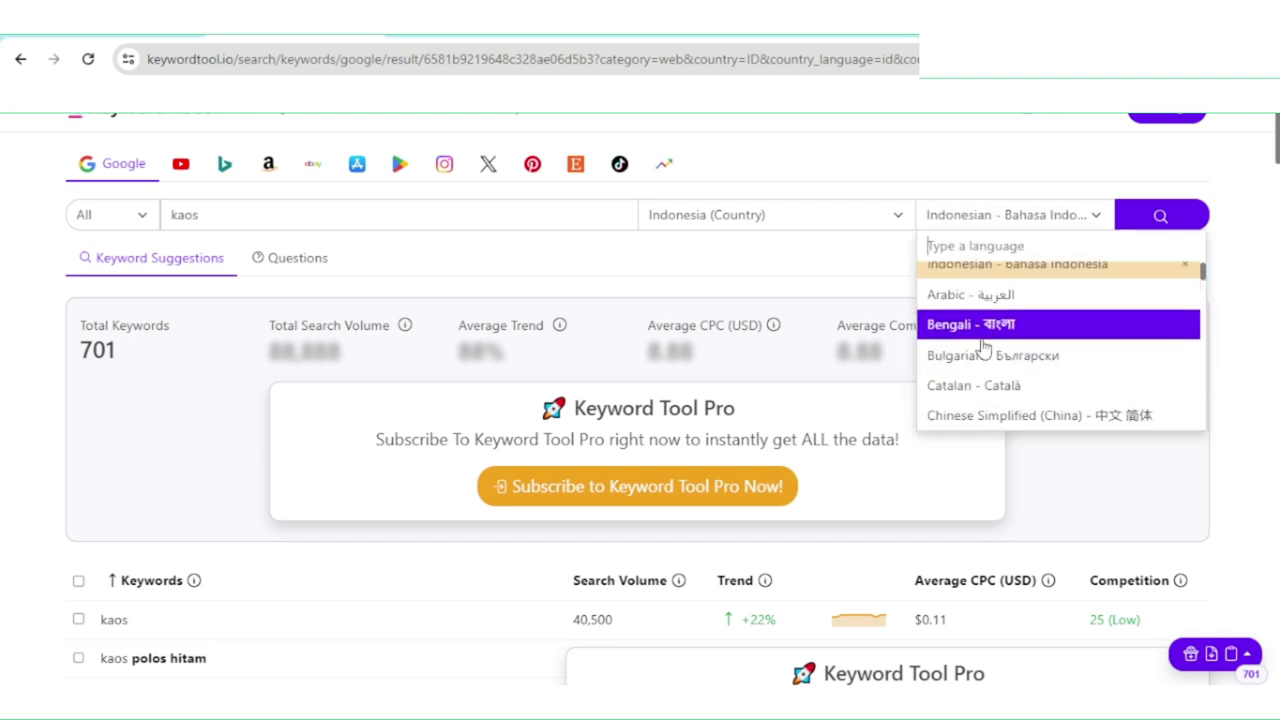
scroll(978, 345, "up", 3)
left_click(968, 197)
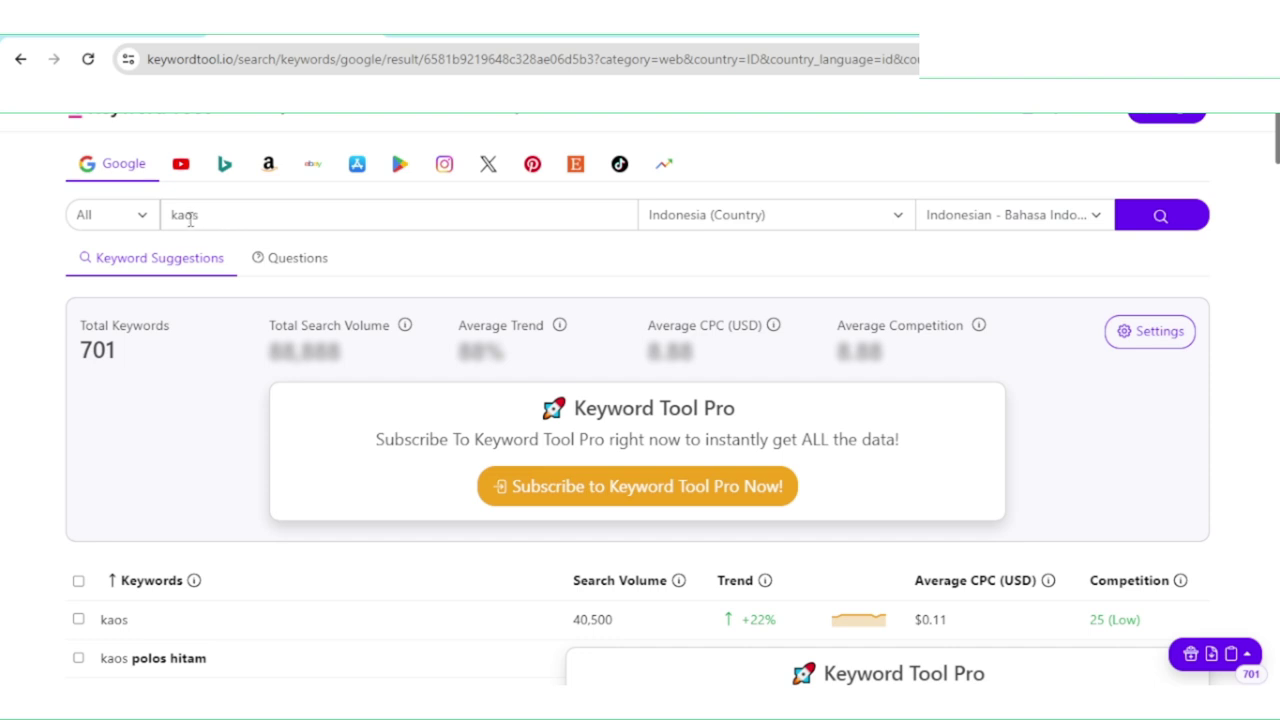
Run the Keyword Tool search for kaos and look through the list of keyword suggestions.
left_click_drag(173, 200, 1080, 255)
left_click(1090, 258)
left_click(1162, 224)
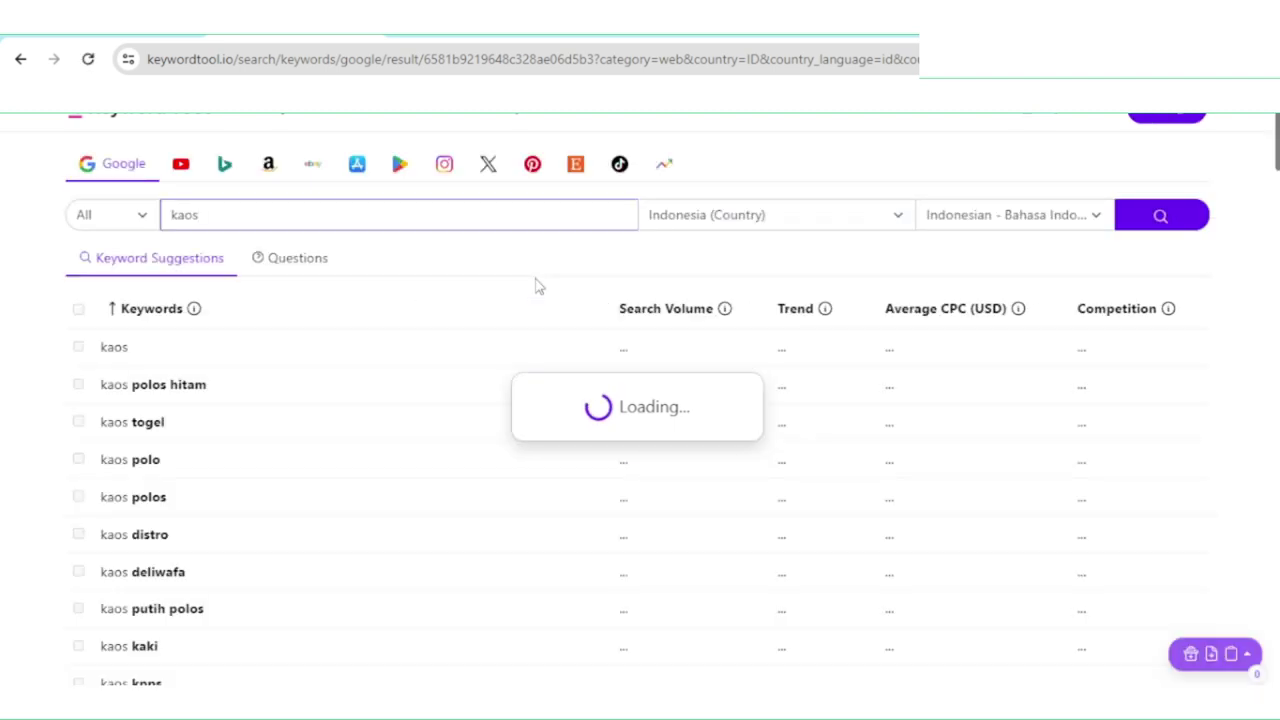
scroll(36, 502, "down", 5)
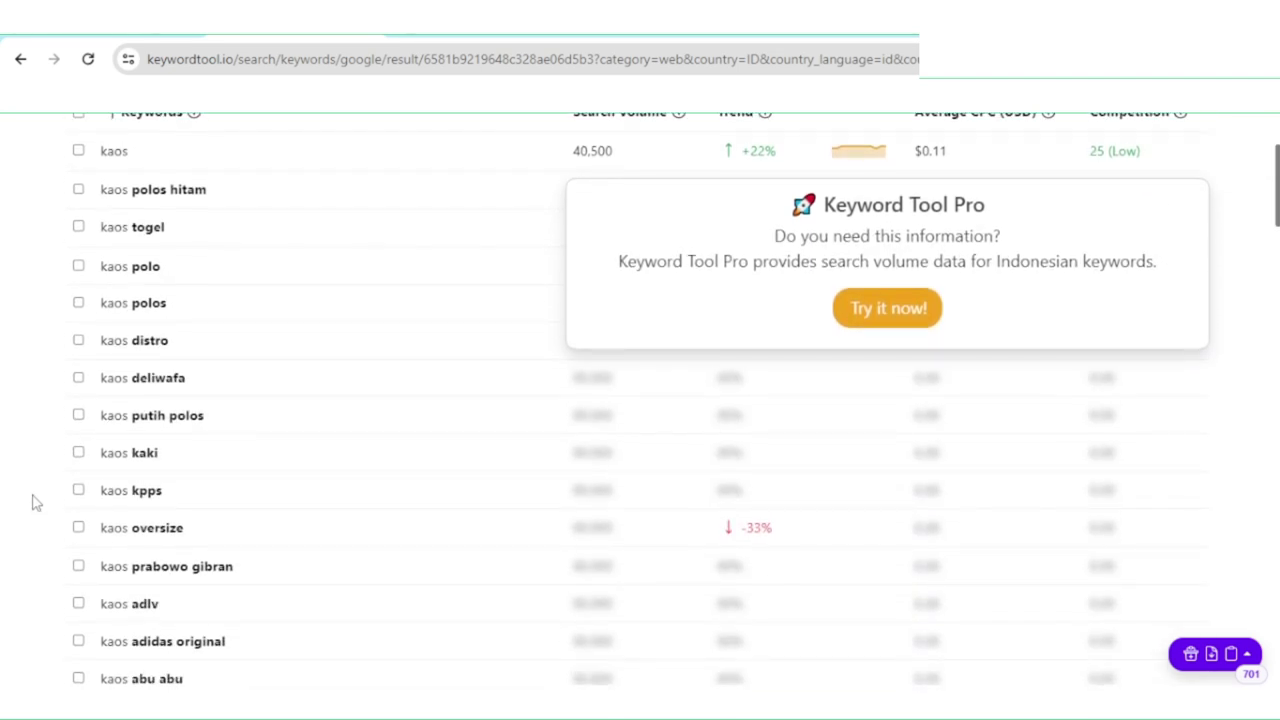
scroll(33, 502, "down", 7)
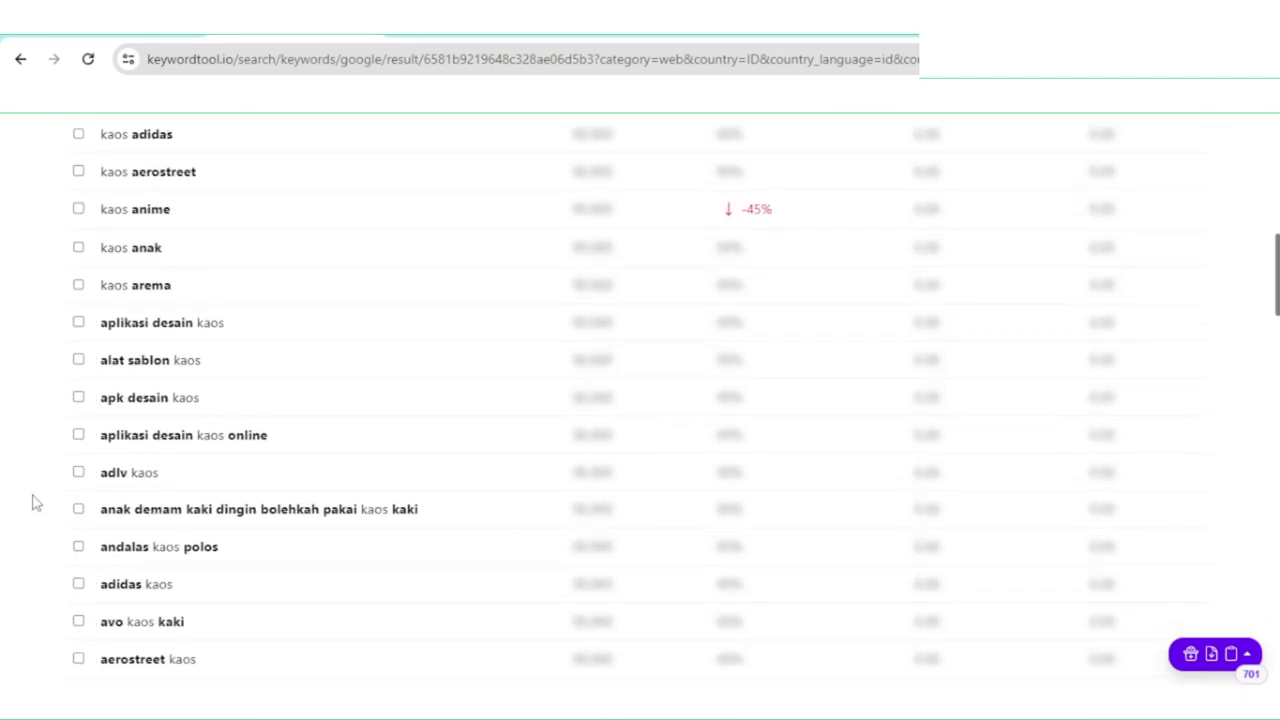
scroll(33, 502, "down", 2)
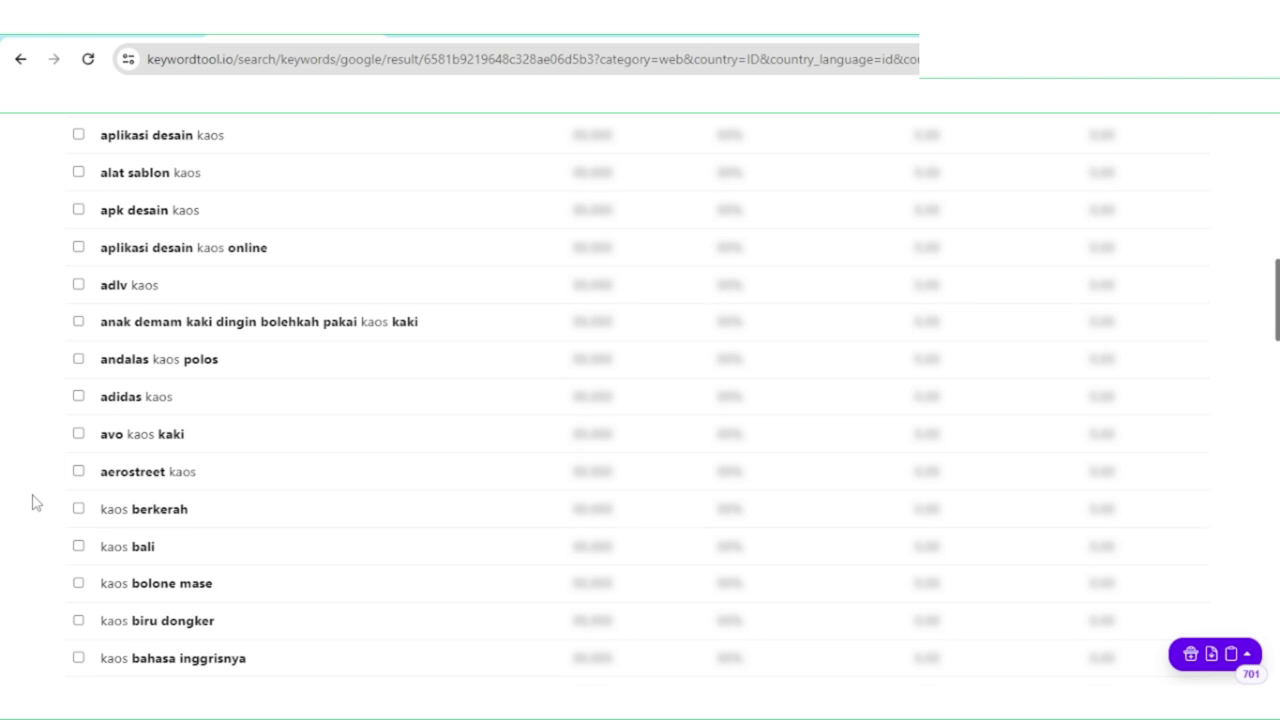
Switch to the keyword.io longtail finder, search for kaos with Indonesia (id) as the audience, and bring up the keyword lists.
key("ctrl+Tab")
scroll(343, 229, "up", 3)
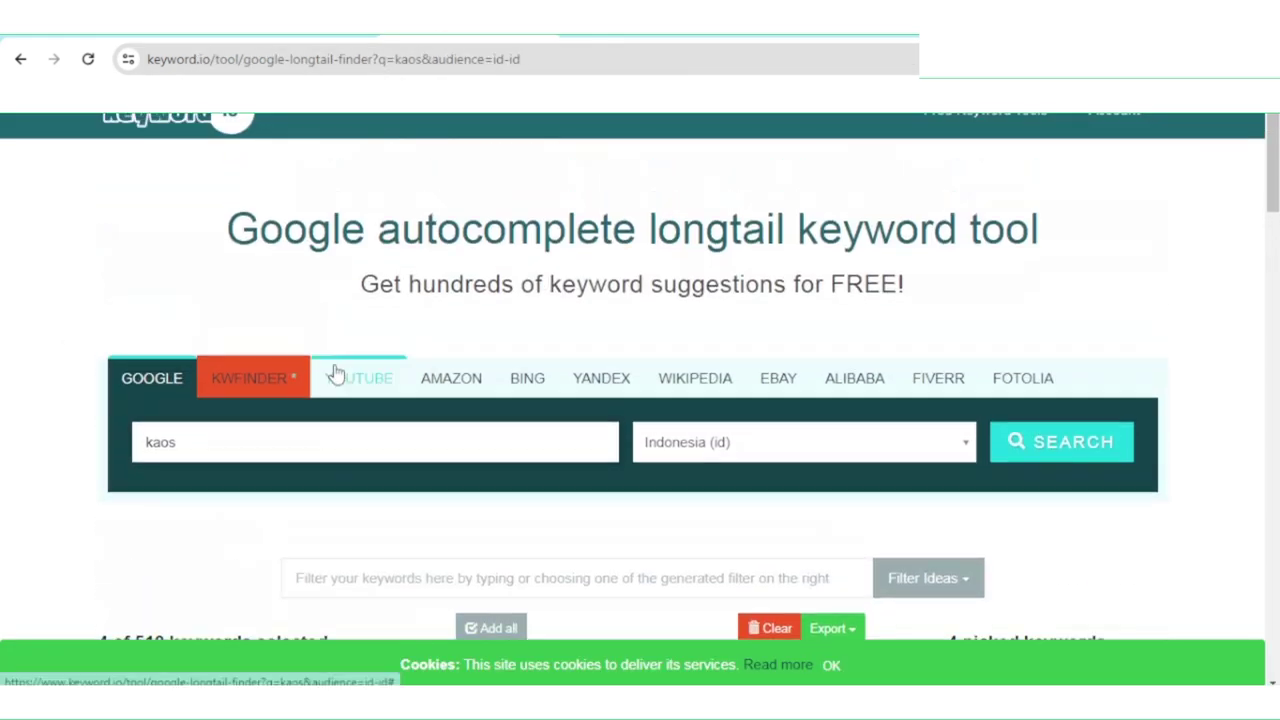
double_click(199, 441)
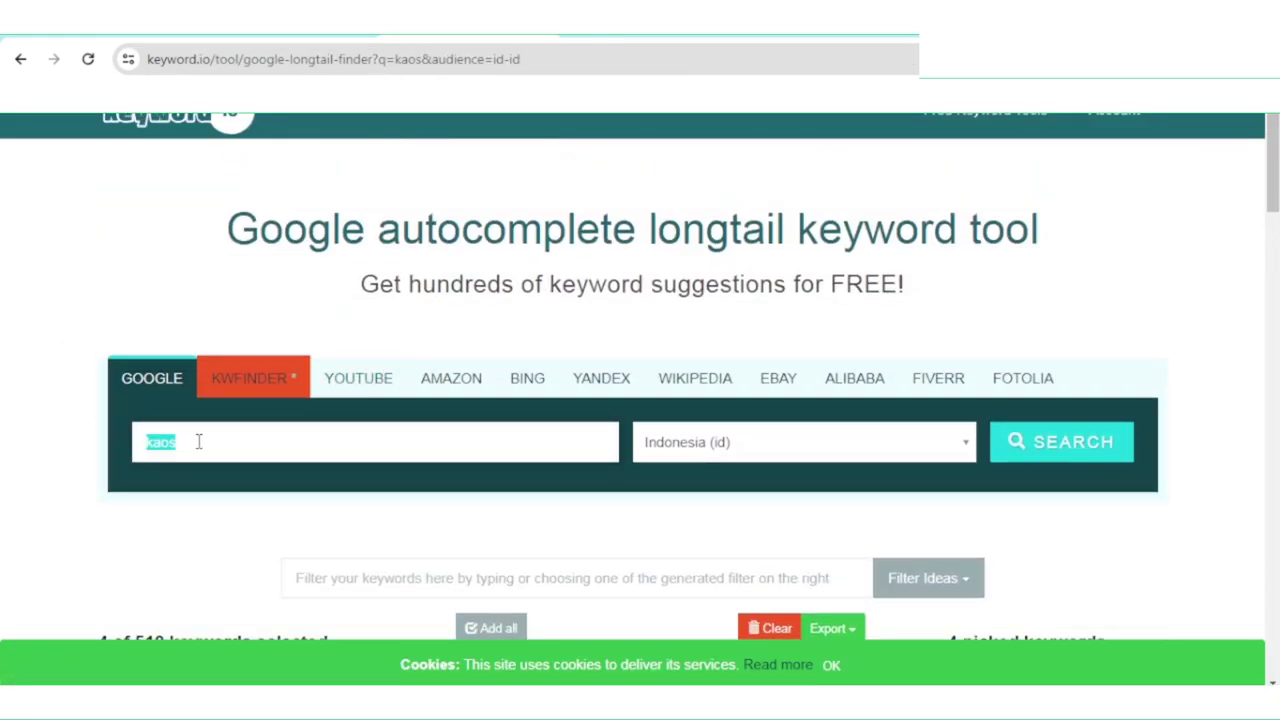
key("BackSpace")
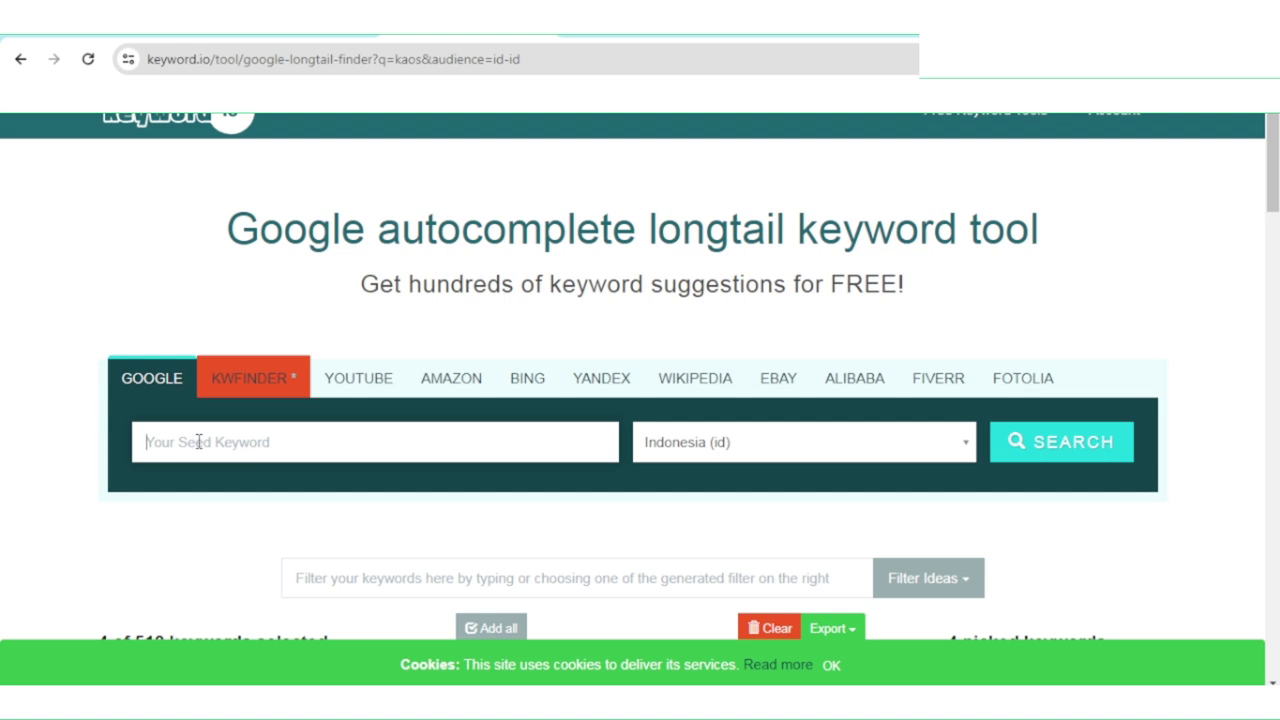
type("kaos")
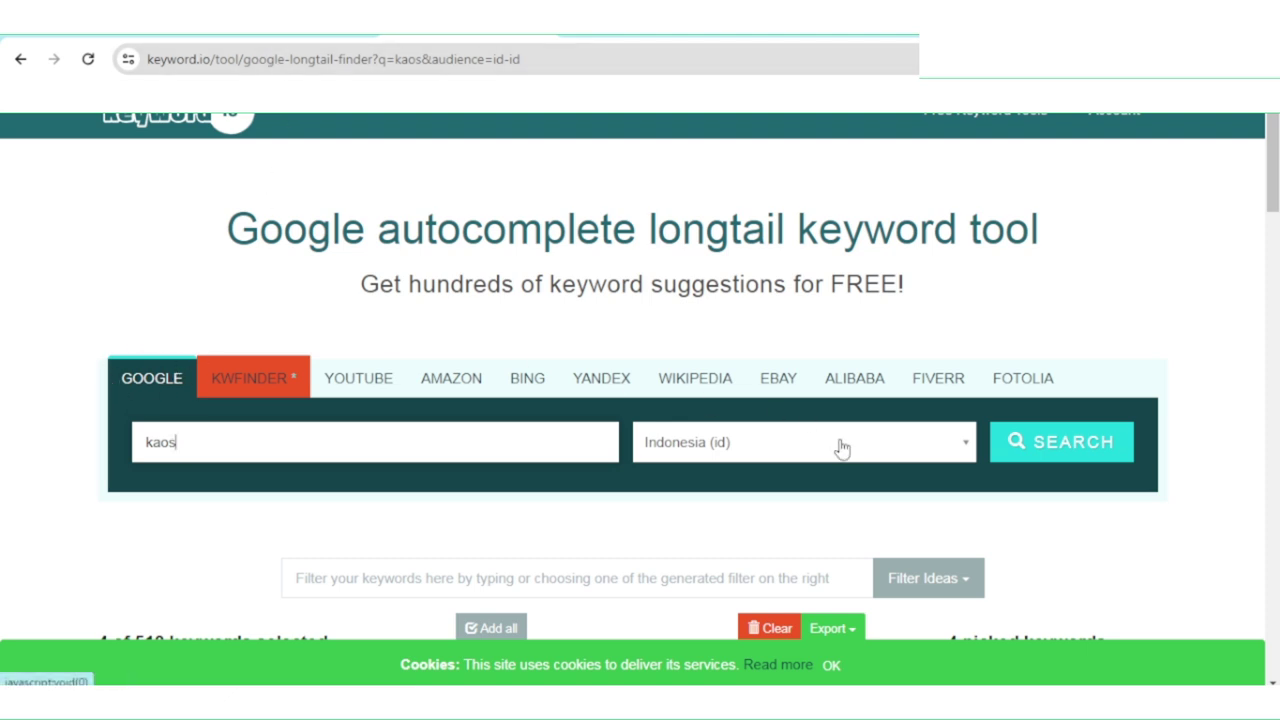
left_click(1030, 452)
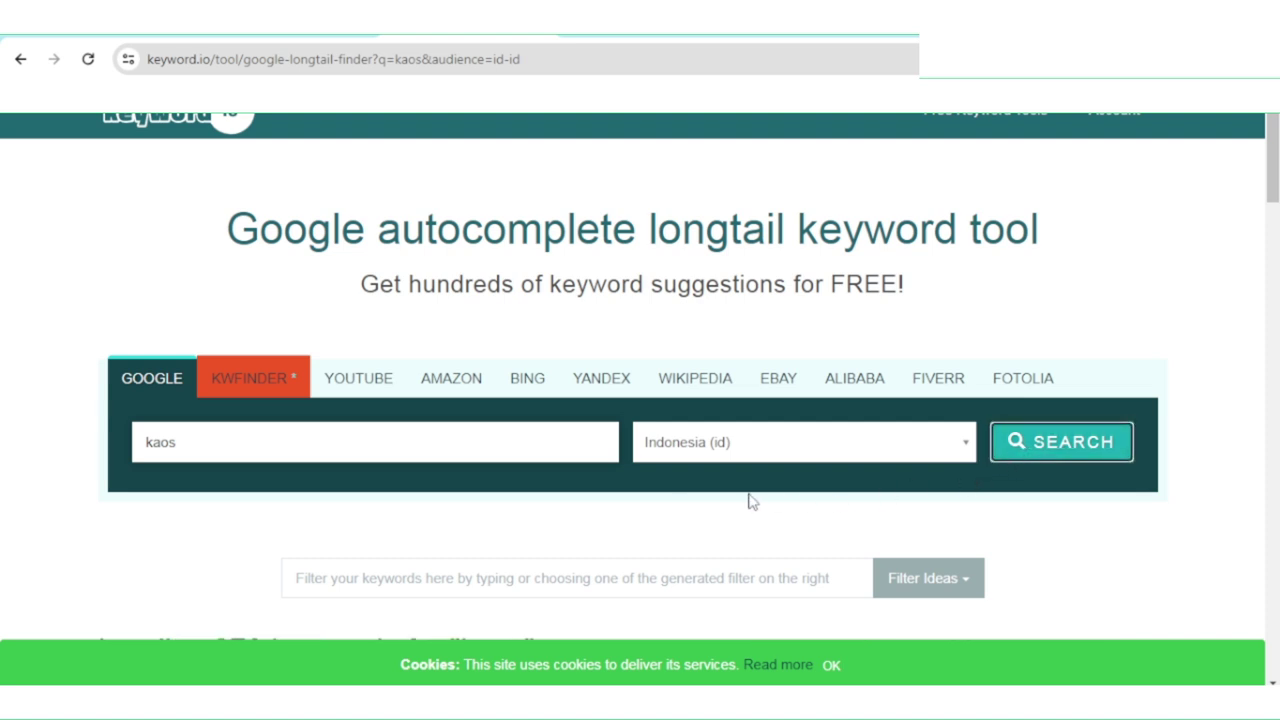
scroll(15, 495, "down", 5)
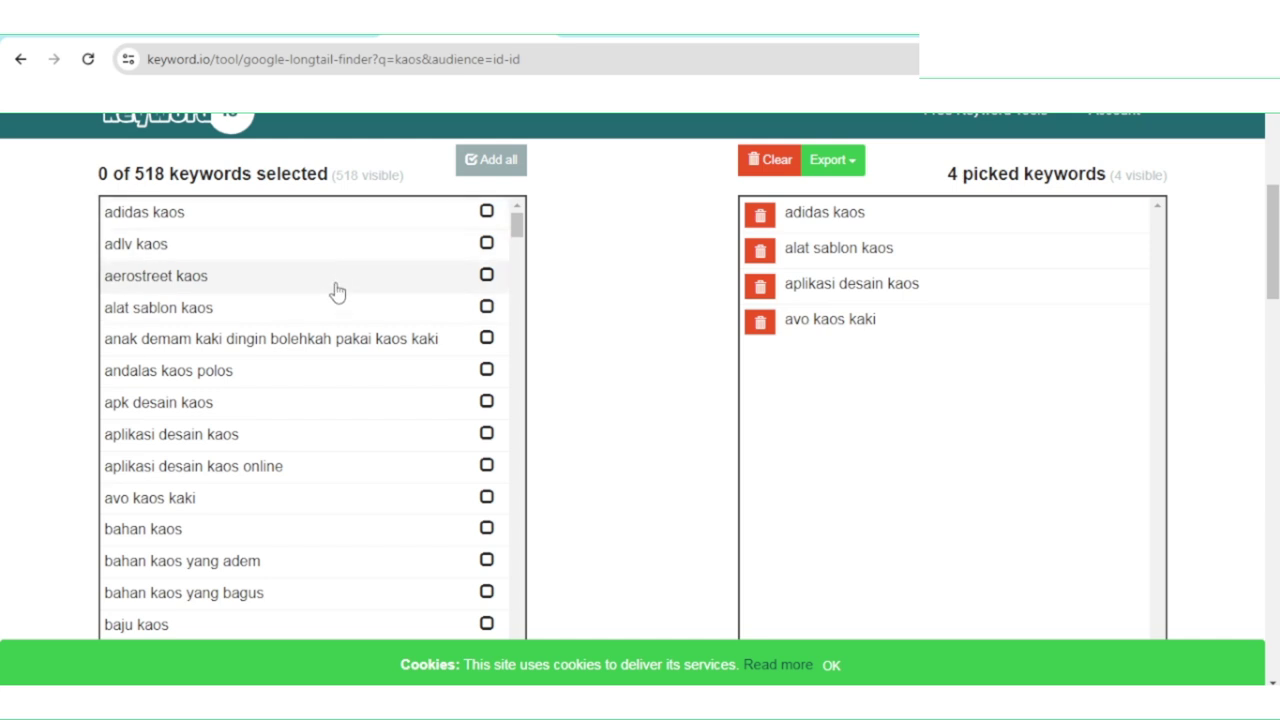
Remove adidas kaos, alat sablon kaos, aplikasi desain kaos and avo kaos kaki from the picked keywords.
left_click(760, 217)
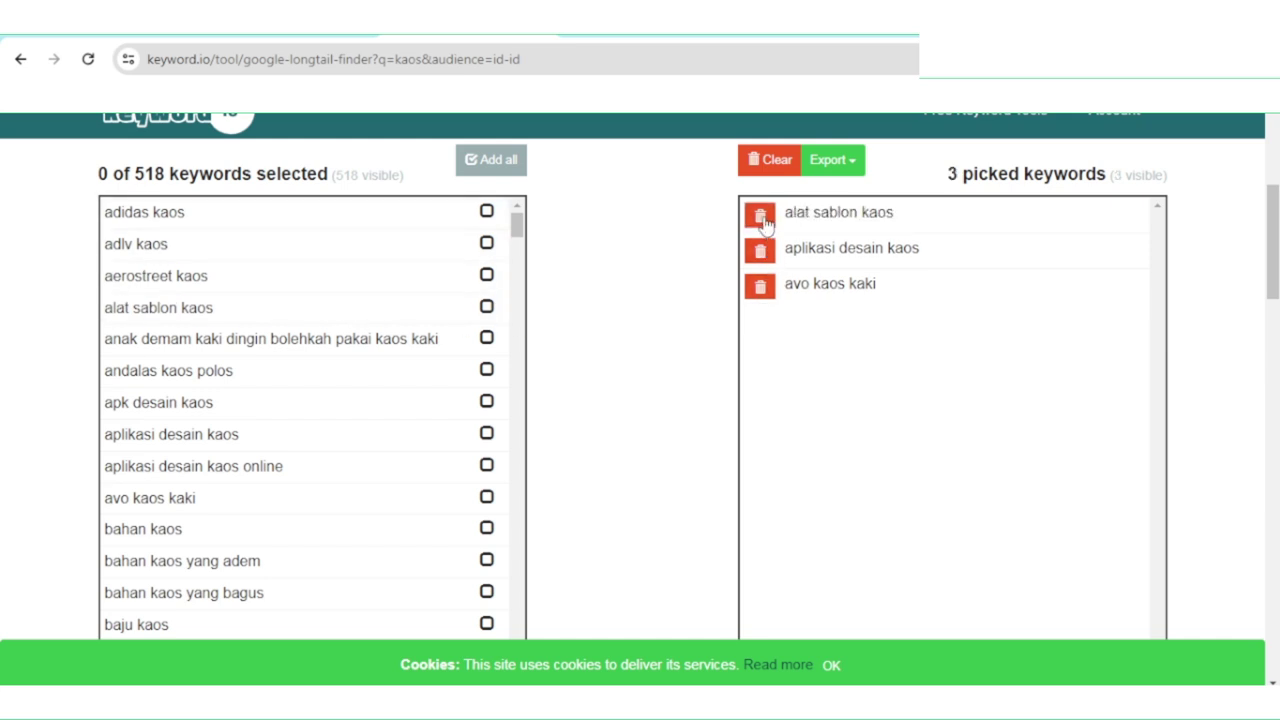
left_click(760, 217)
left_click(760, 217)
left_click(760, 217)
Switch to the Ahrefs Free Keyword Generator, show its kaos keyword and Indonesia country choice, and look over the page.
left_click(400, 18)
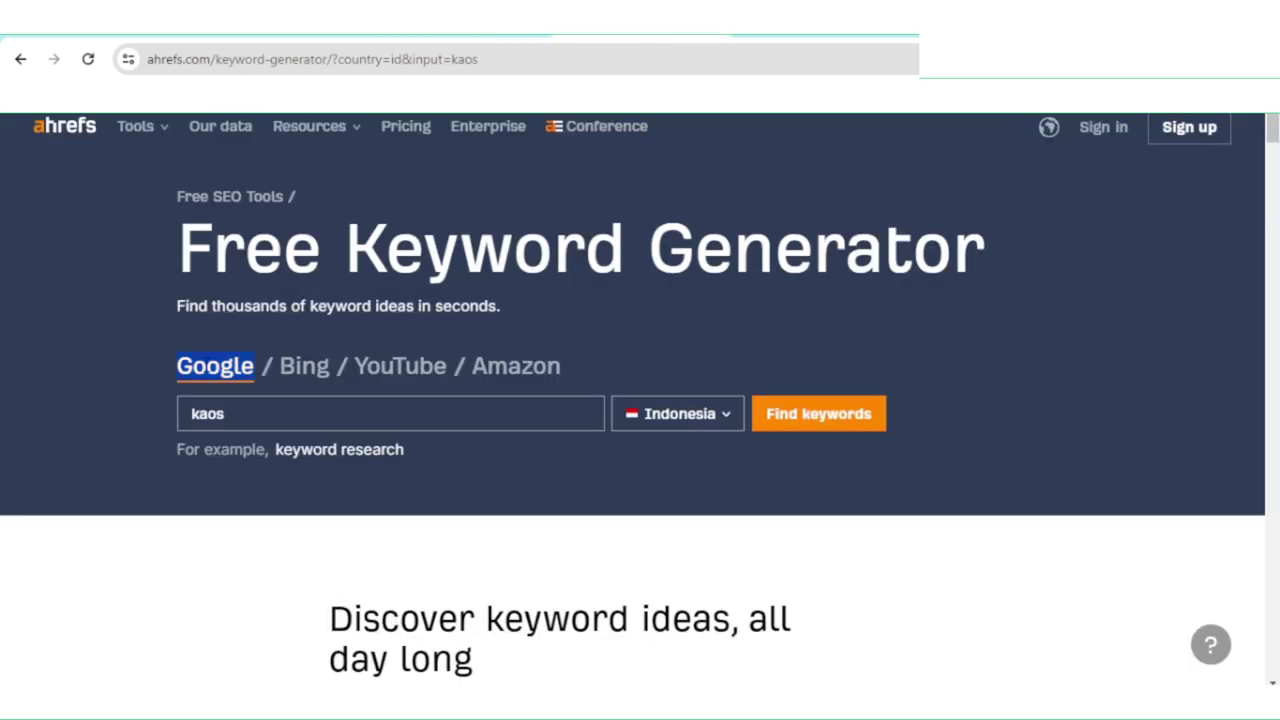
left_click(320, 425)
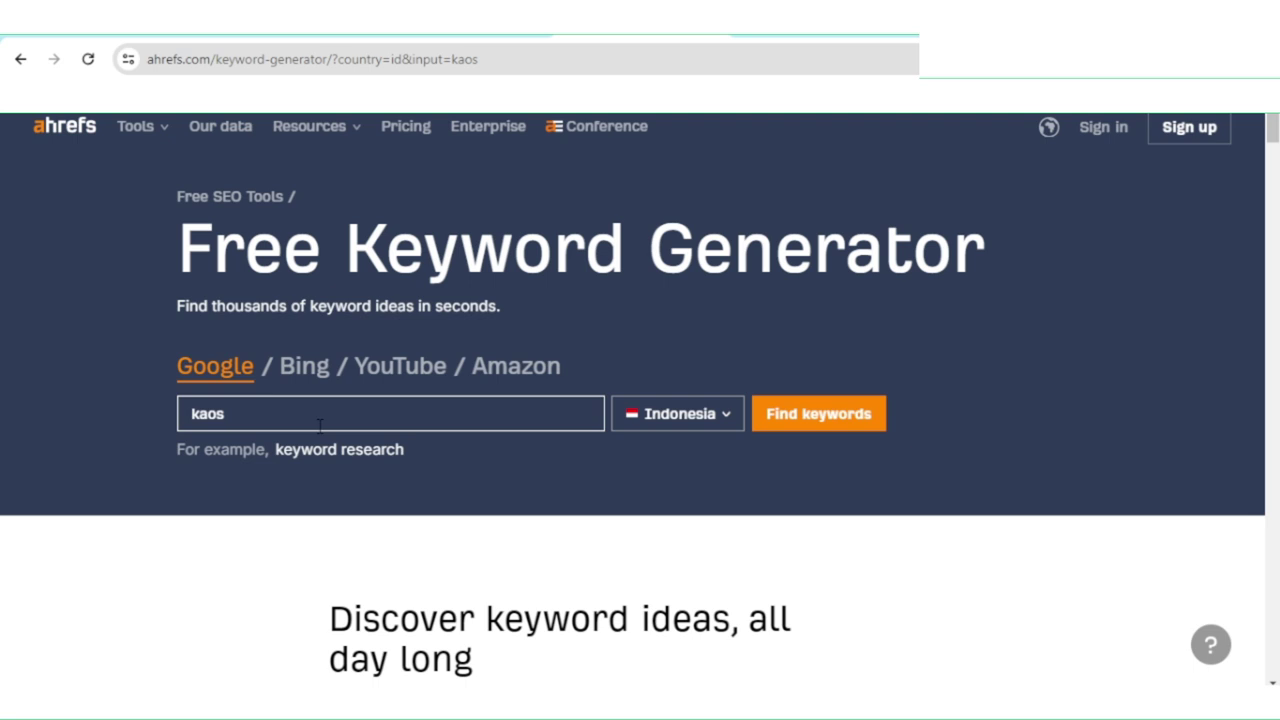
double_click(207, 415)
left_click(131, 430)
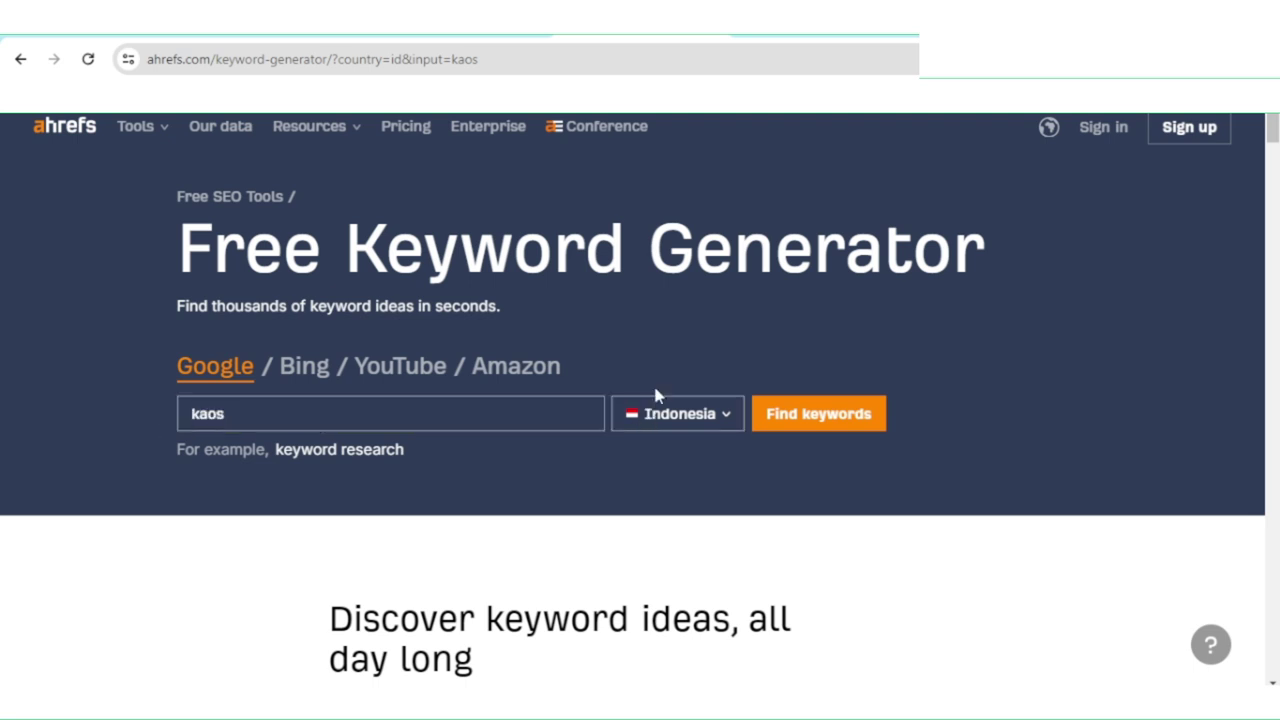
left_click(660, 418)
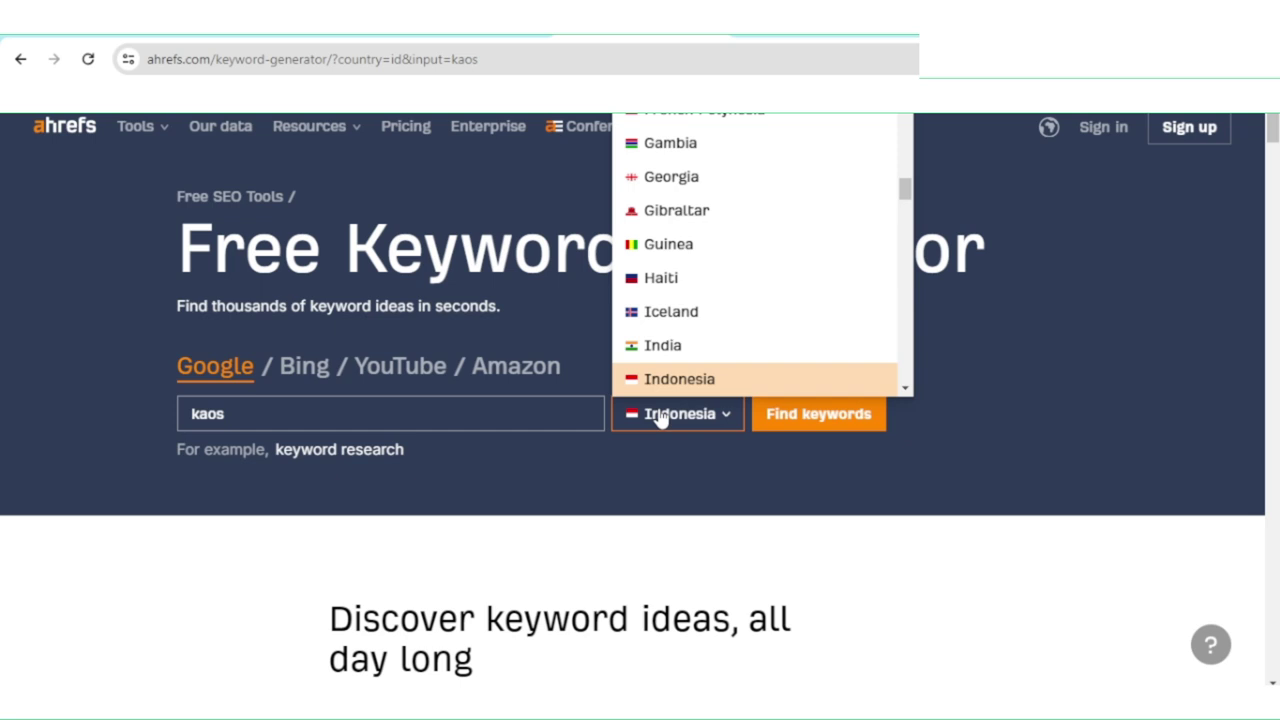
left_click(662, 418)
left_click(717, 423)
left_click(717, 423)
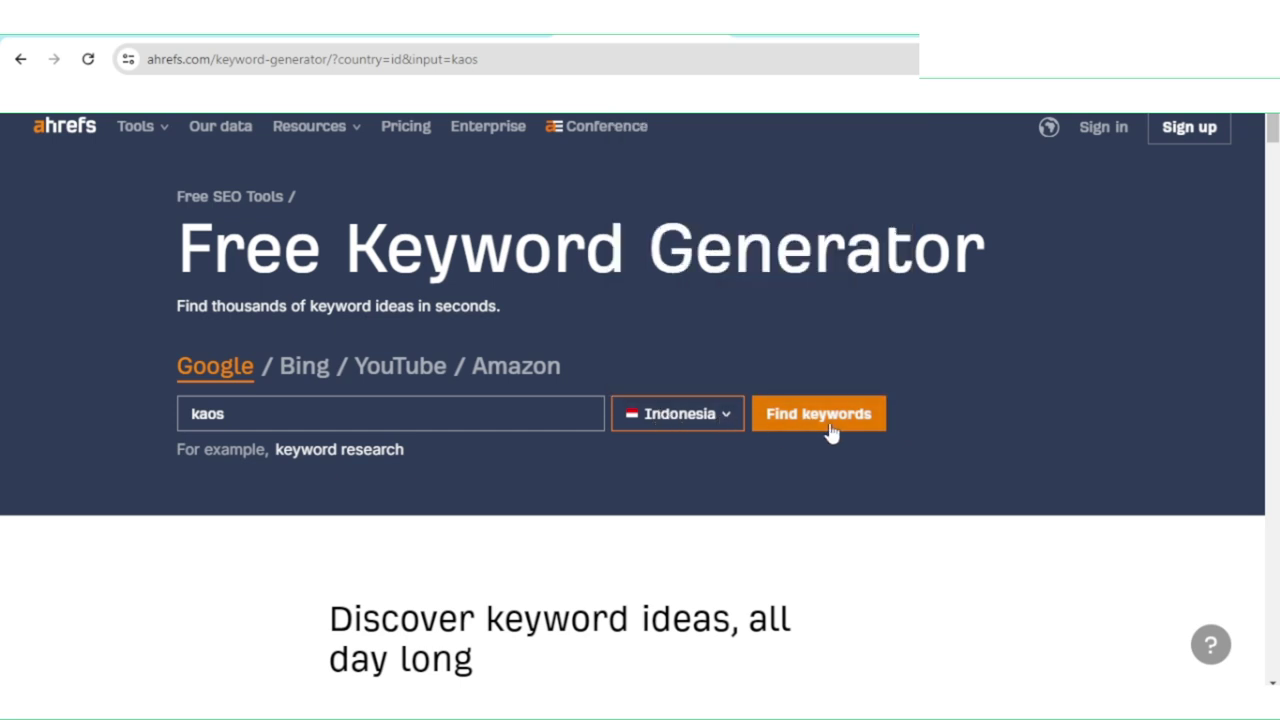
scroll(465, 505, "down", 6)
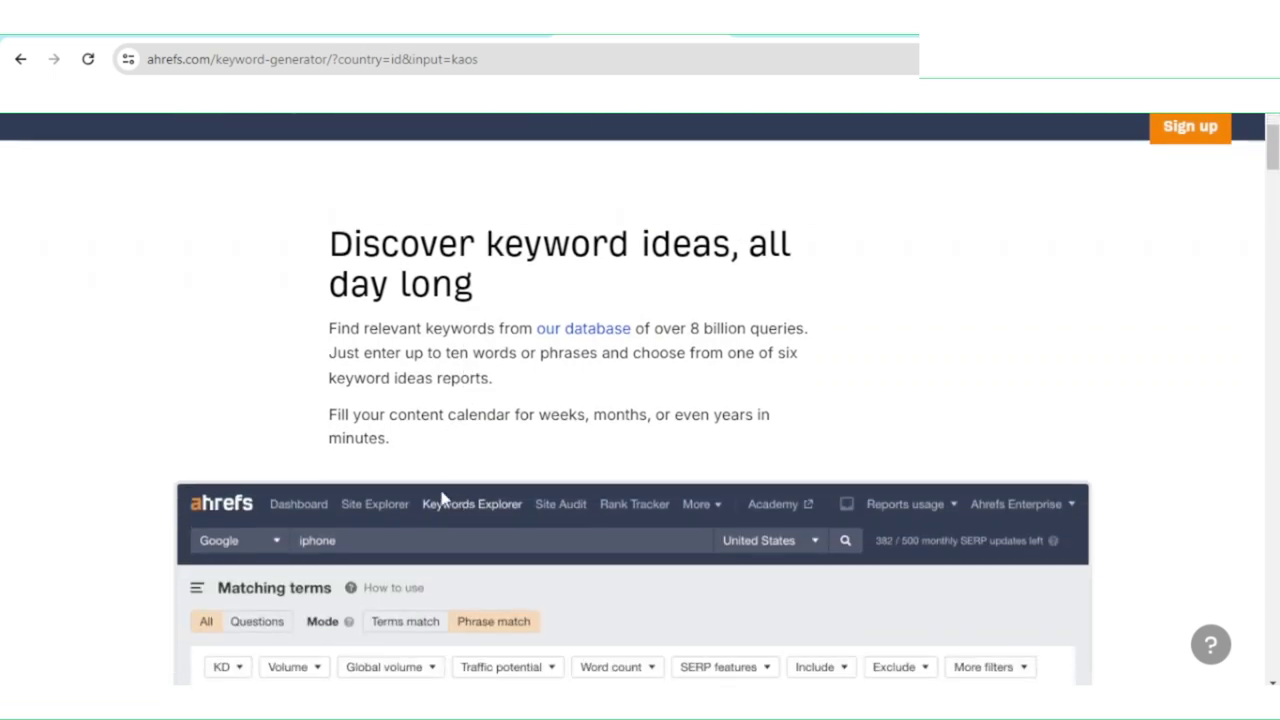
scroll(115, 416, "down", 3)
scroll(115, 416, "up", 8)
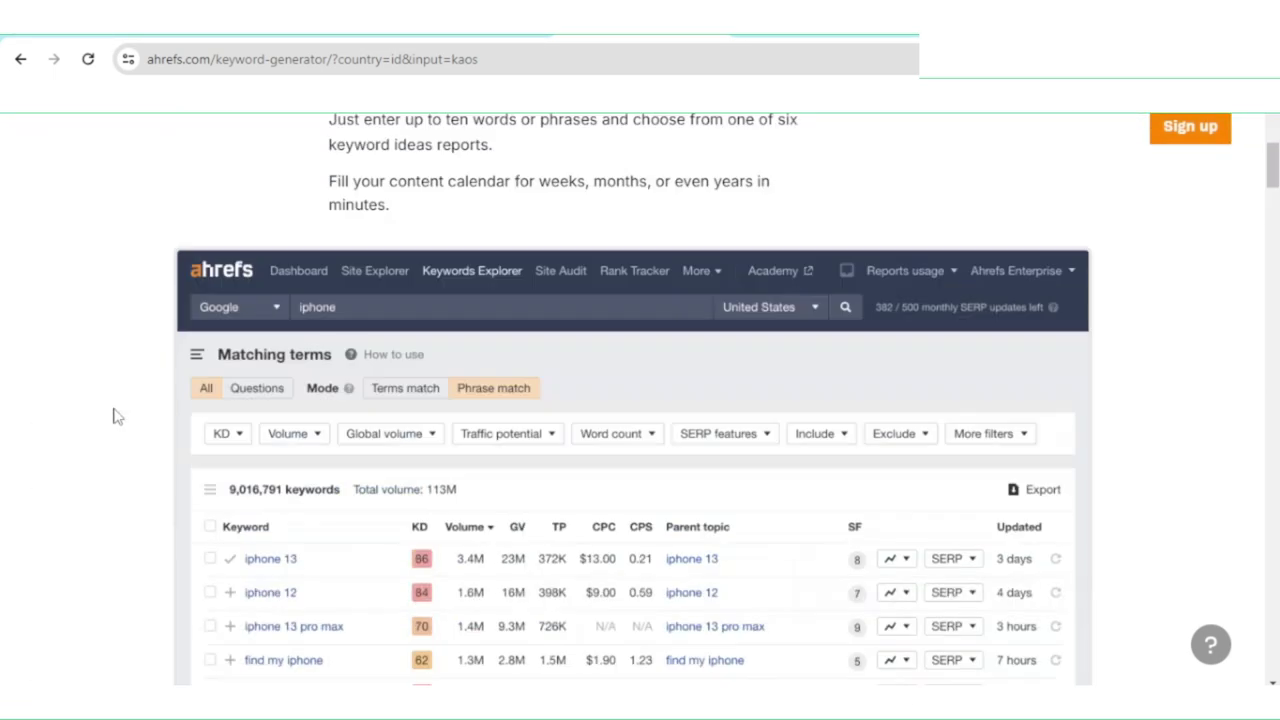
left_click(857, 322)
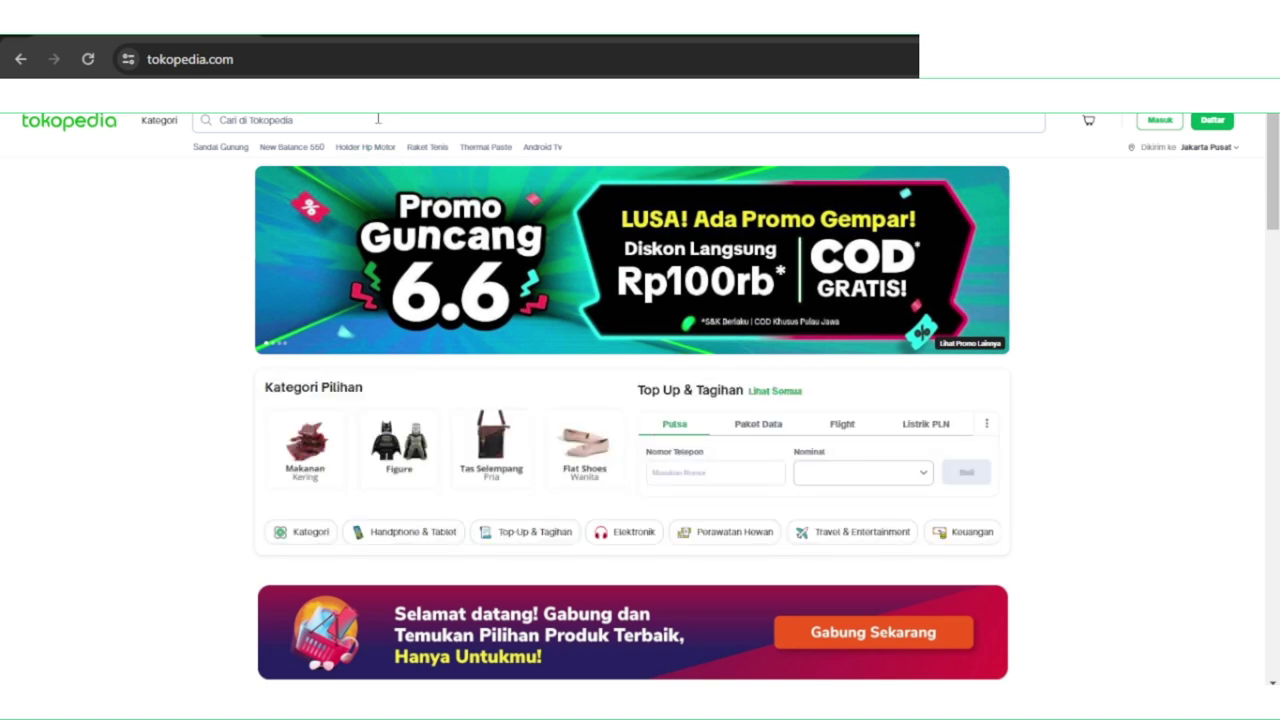
Enter kaos in the Tokopedia and Shopee product searches and compare their keyword suggestions.
left_click(378, 119)
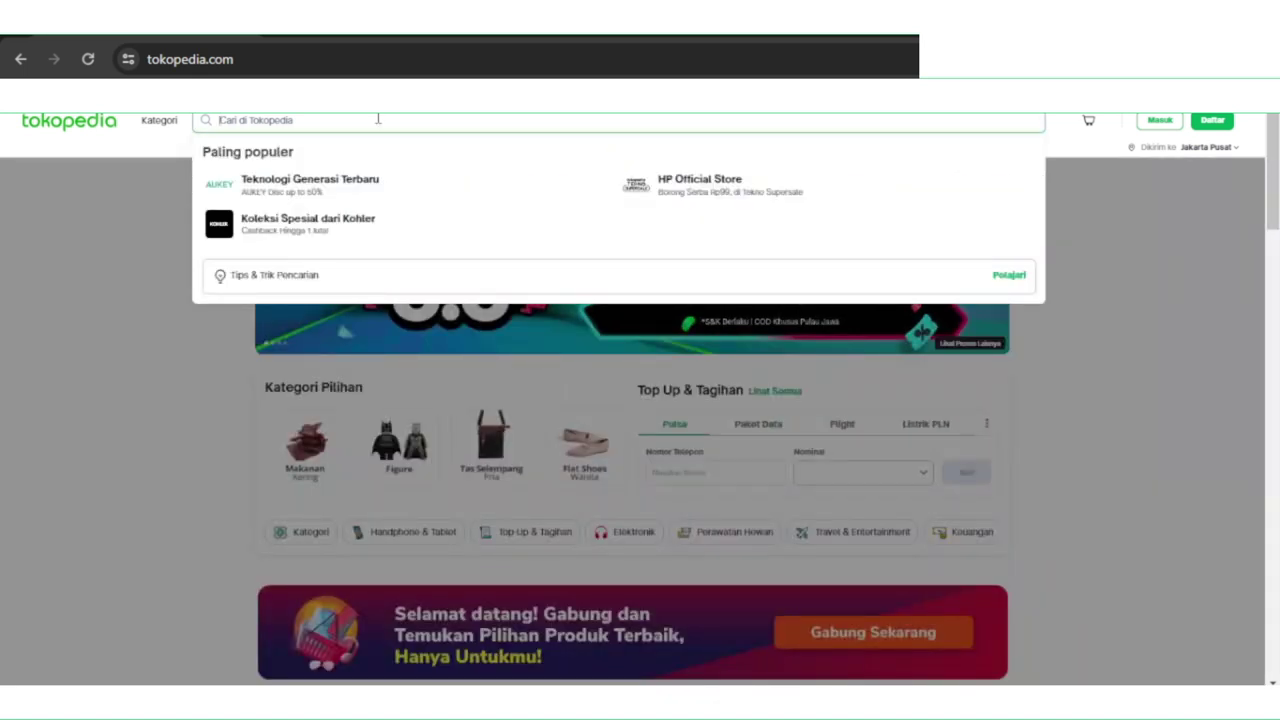
type("kao")
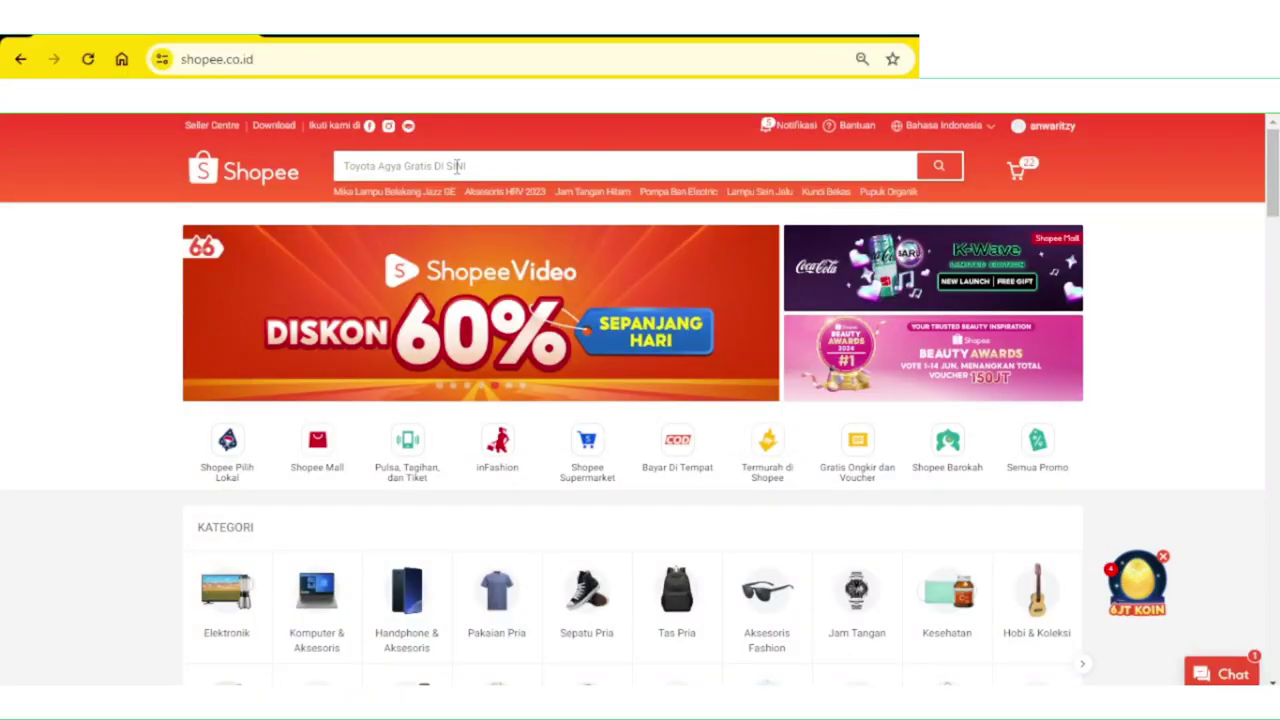
left_click(457, 166)
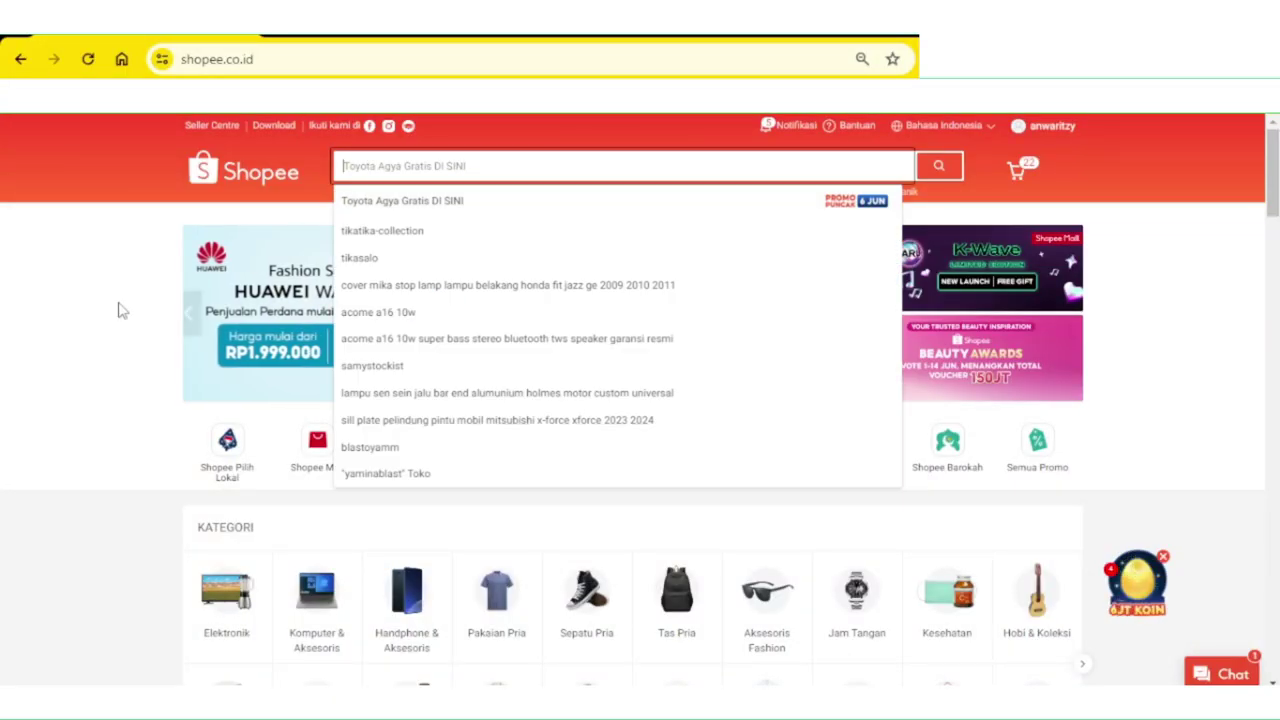
type("kaos")
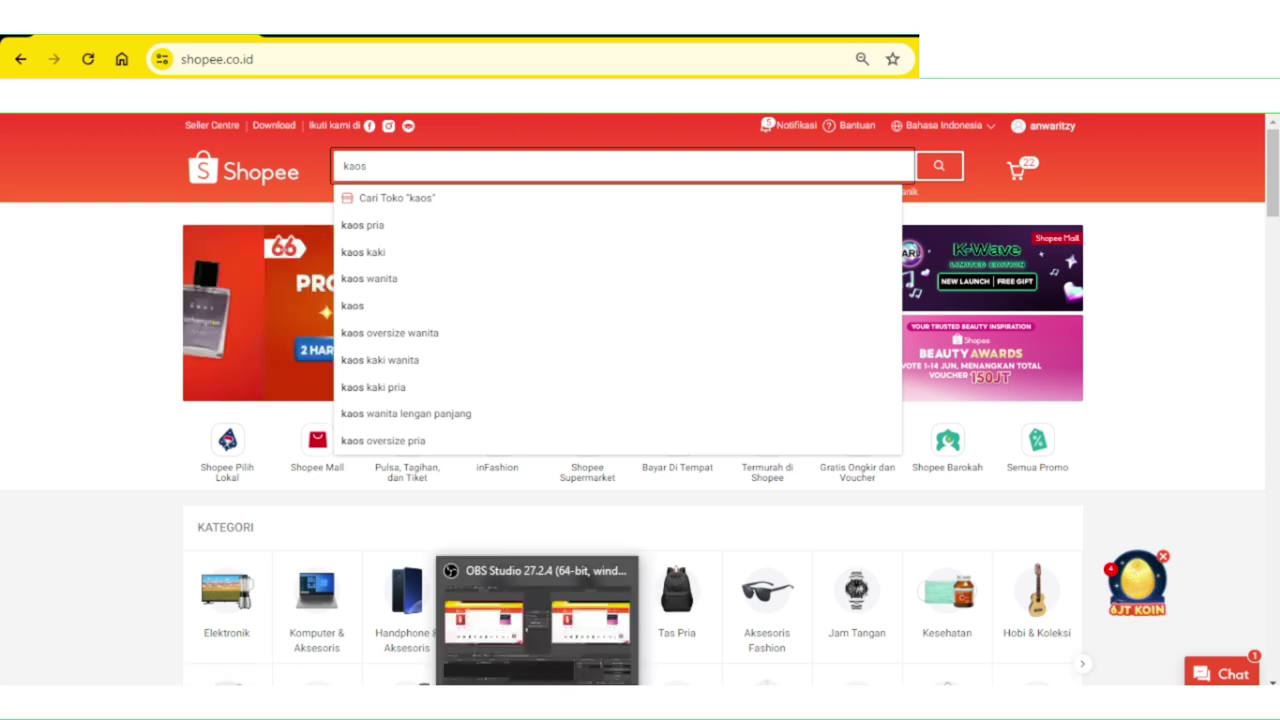
key("alt+Tab")
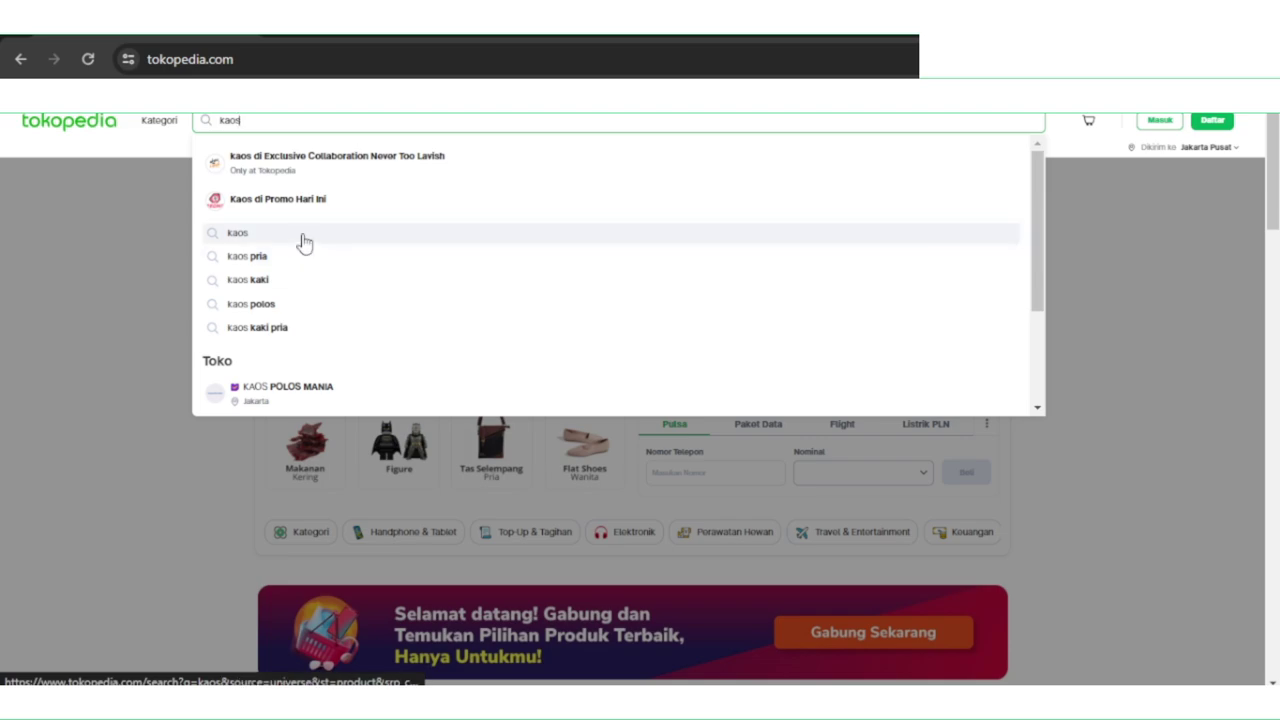
key("alt+Tab")
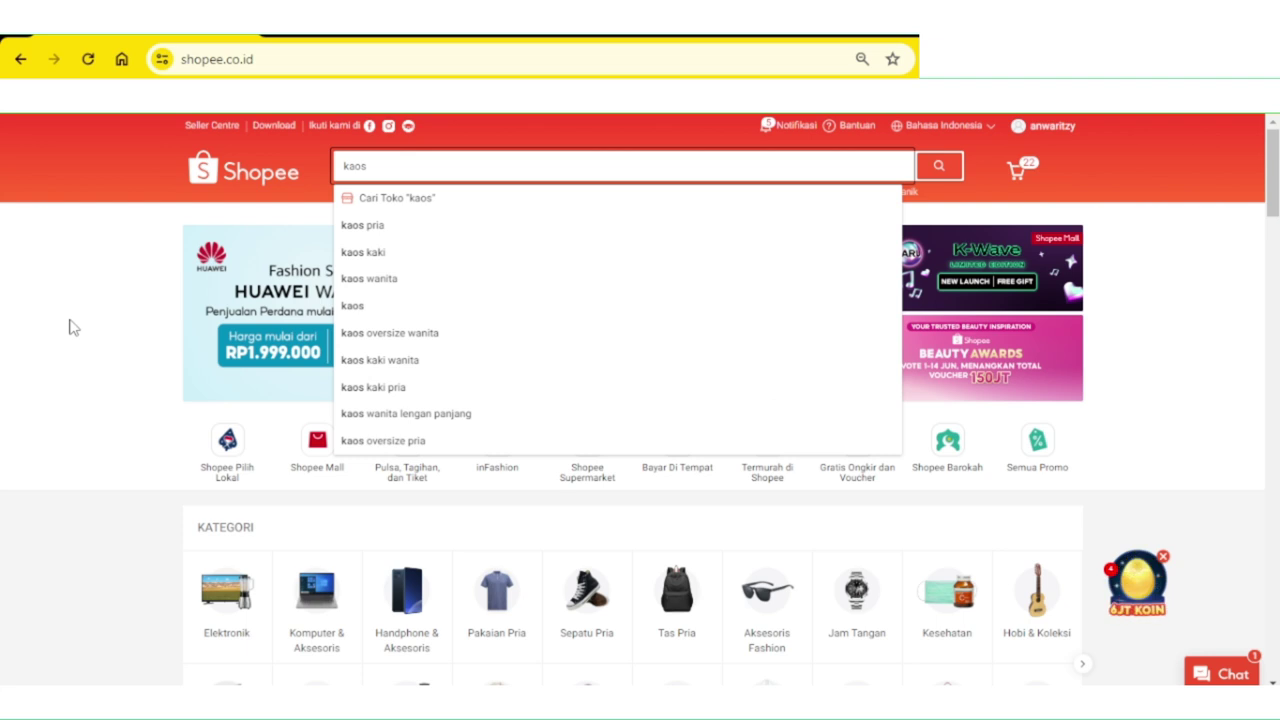
Return to the Keyword Tool results and select the keywords kaos, kaos polos hitam and kaos togel.
key("alt+Tab")
scroll(40, 430, "down", 3)
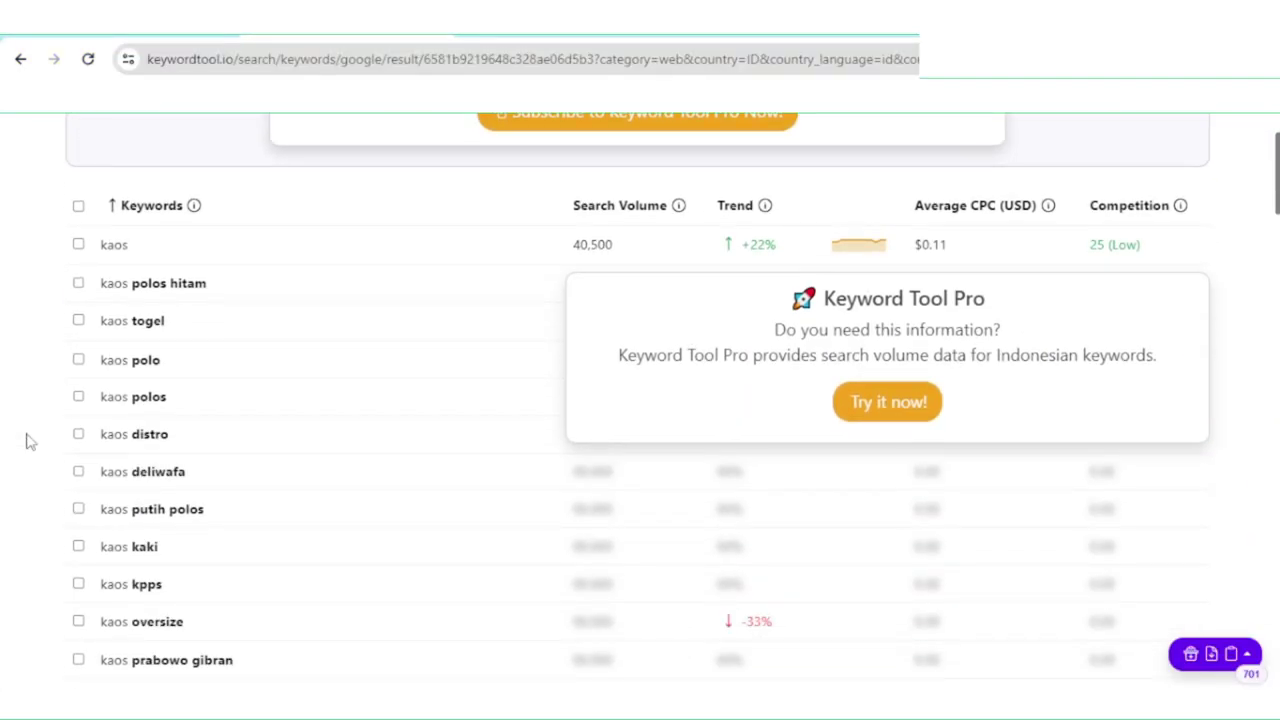
left_click(78, 245)
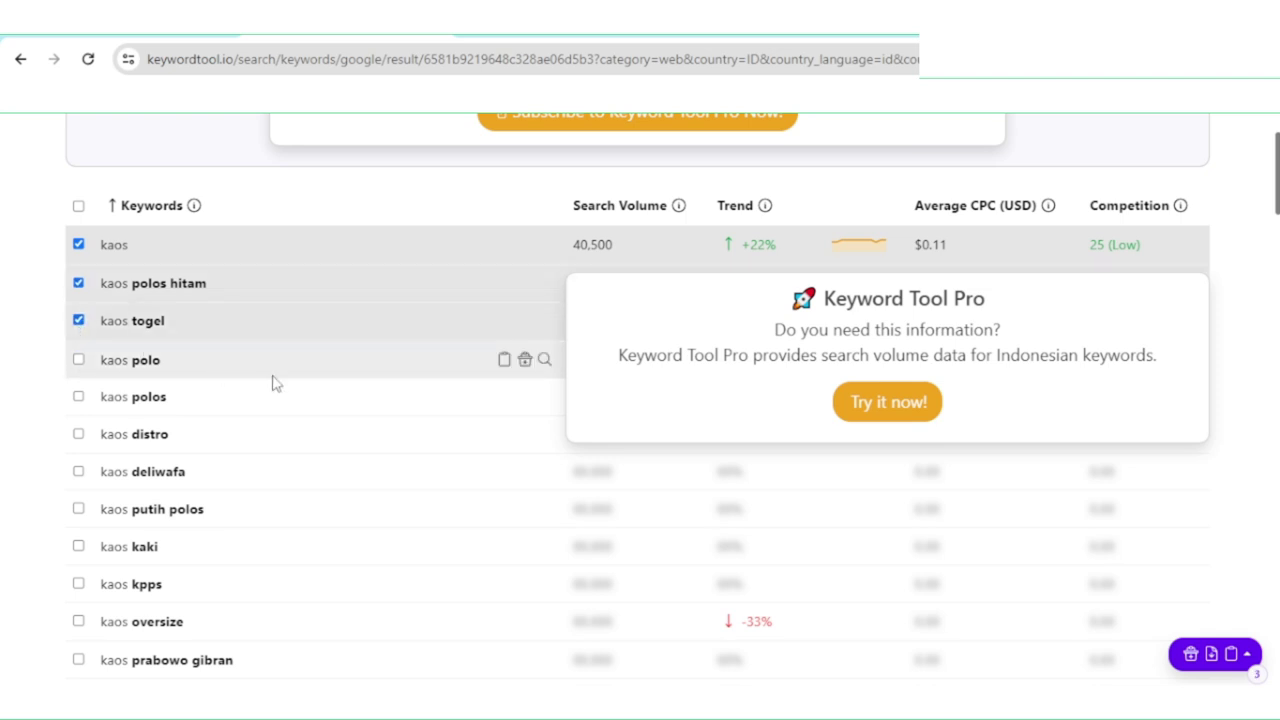
scroll(280, 380, "down", 1)
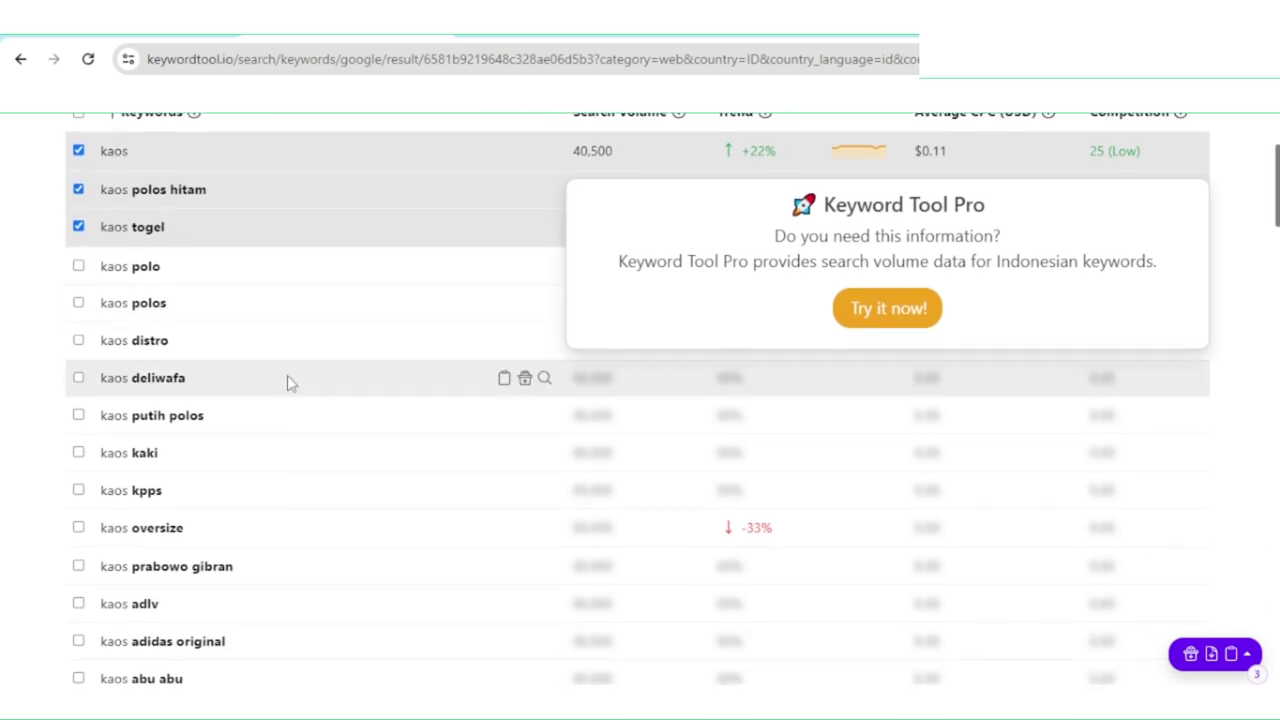
Add kaos polo, kaos kaki and kaos kpps to the selected keywords, deselect kaos togel, and copy the selection.
left_click(78, 265)
left_click(78, 228)
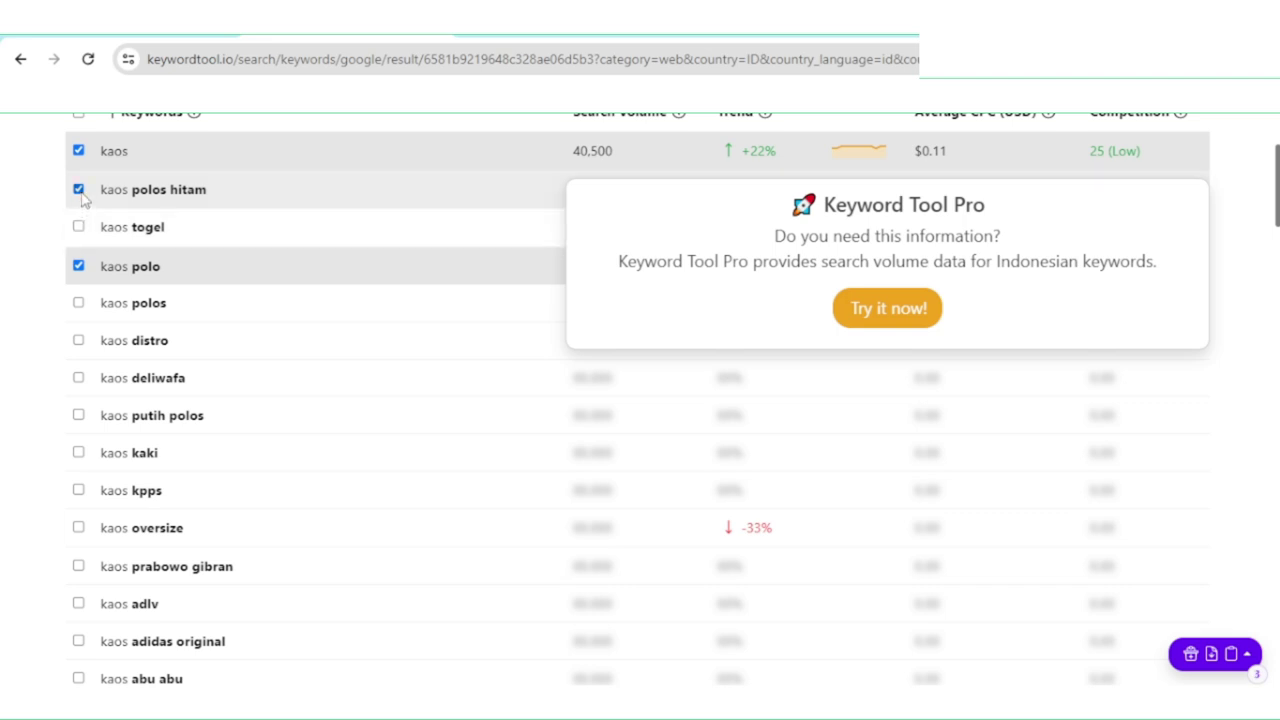
left_click(78, 490)
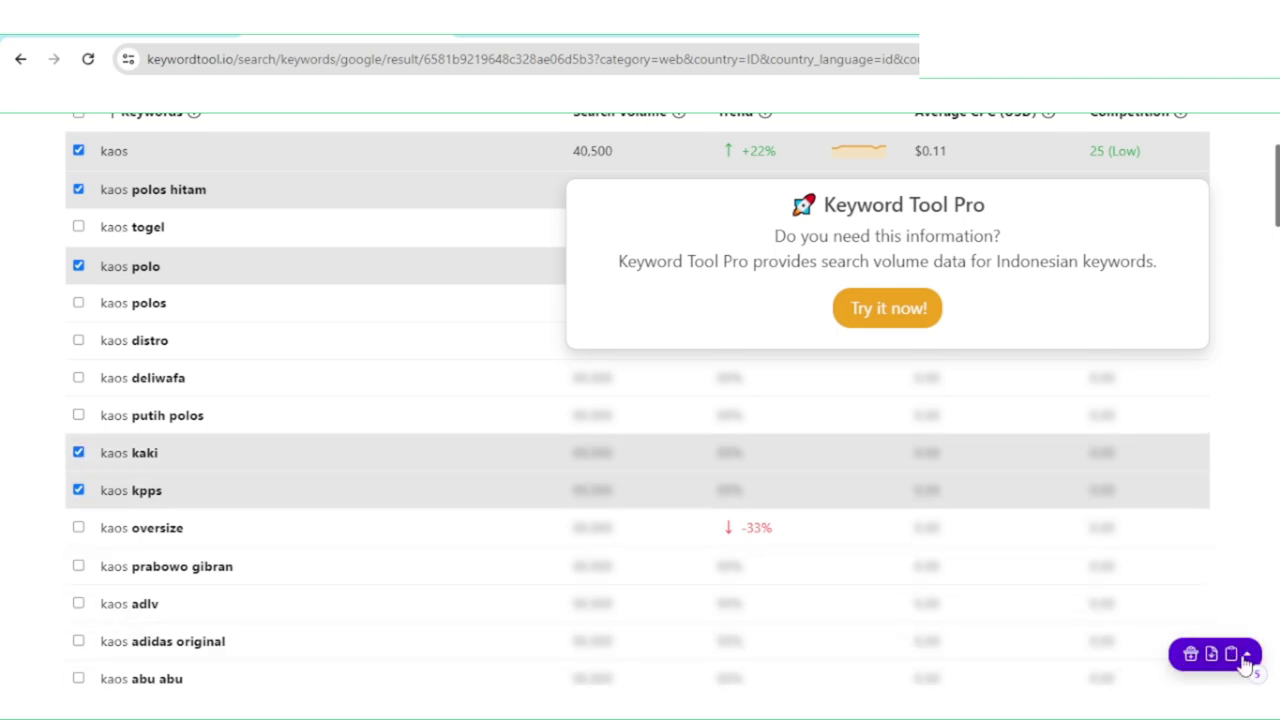
left_click(1247, 656)
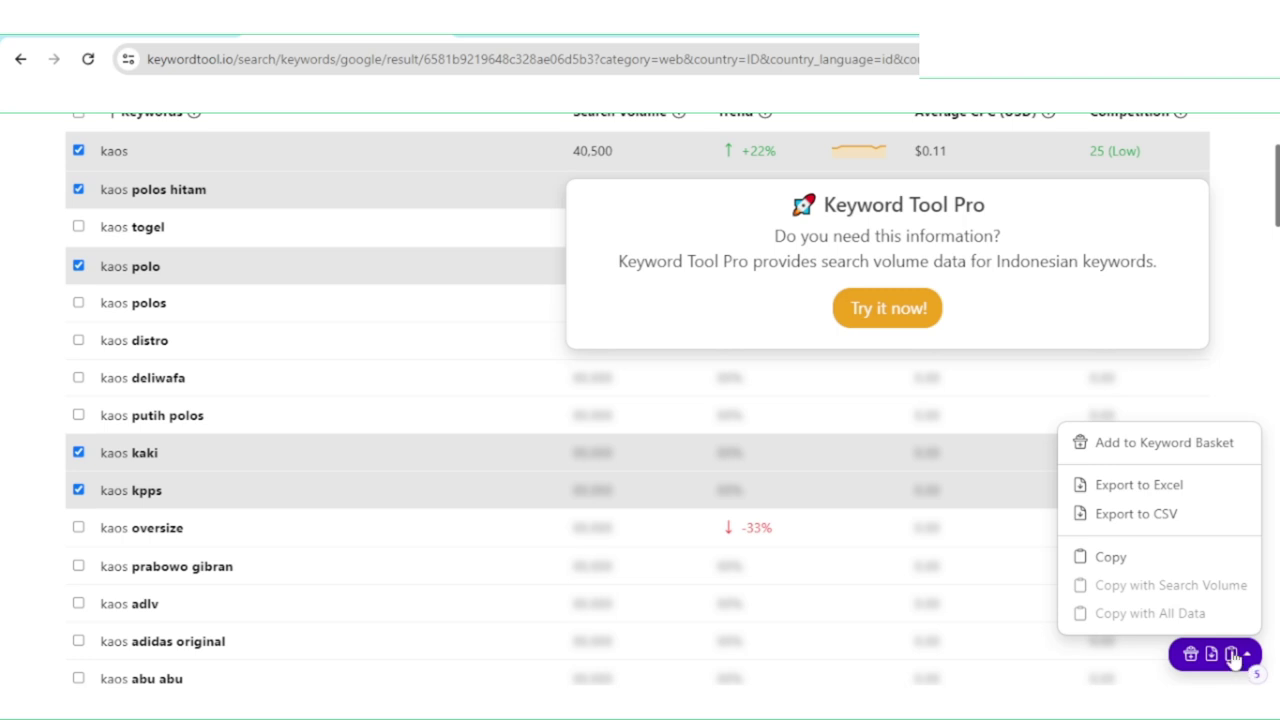
left_click(1111, 560)
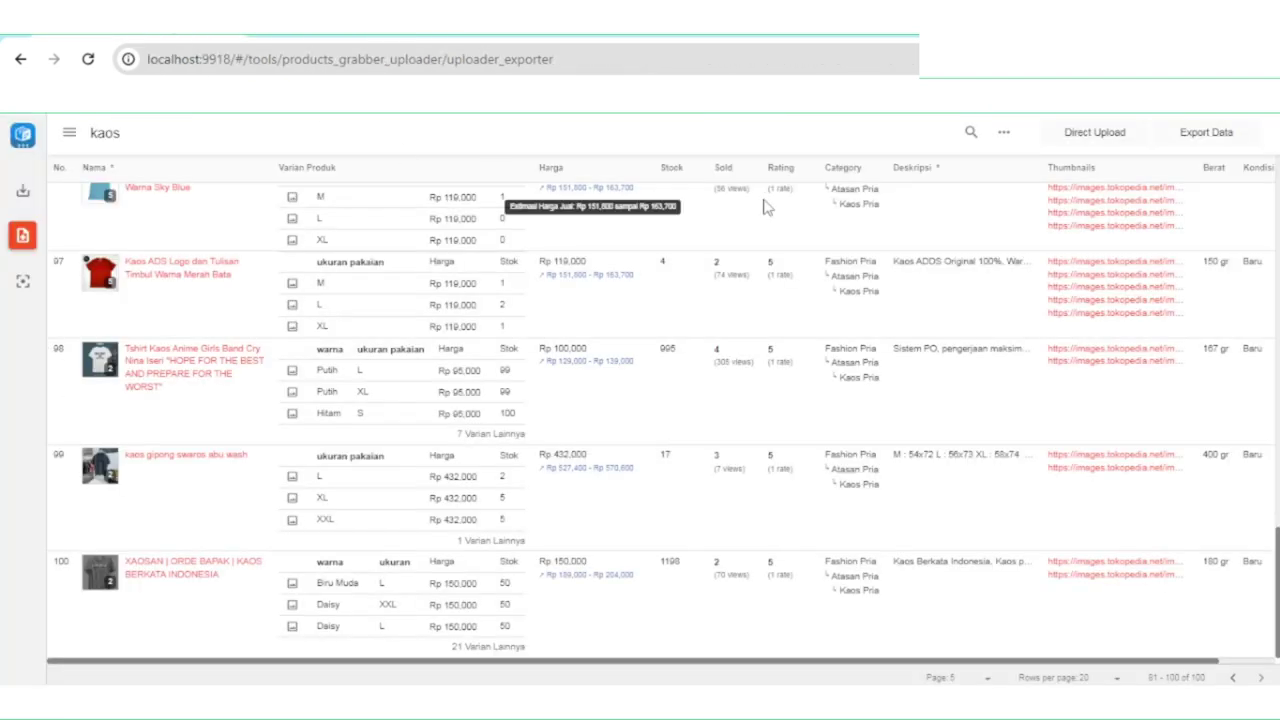
Switch to the Qlobot kaos collection, open Direct Upload's collection settings, and paste the copied keywords into Tambahan Awal Judul Produk.
left_click(1104, 140)
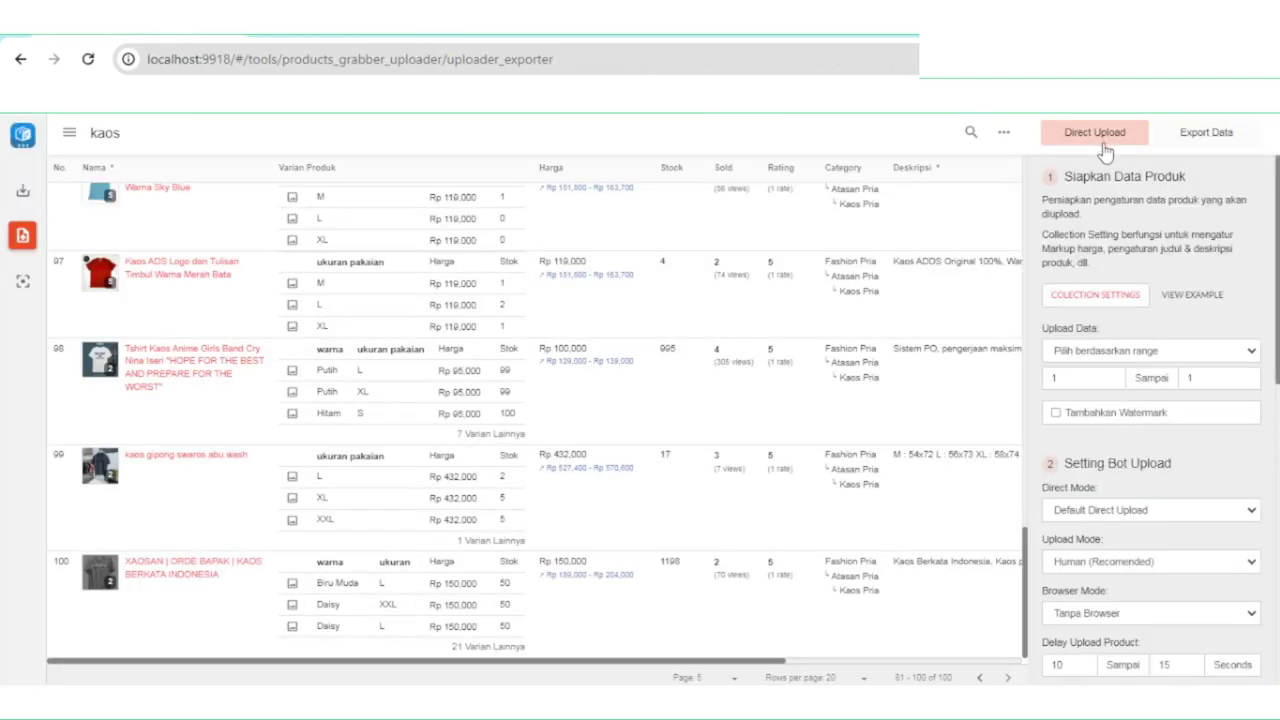
left_click(1098, 293)
scroll(582, 412, "down", 4)
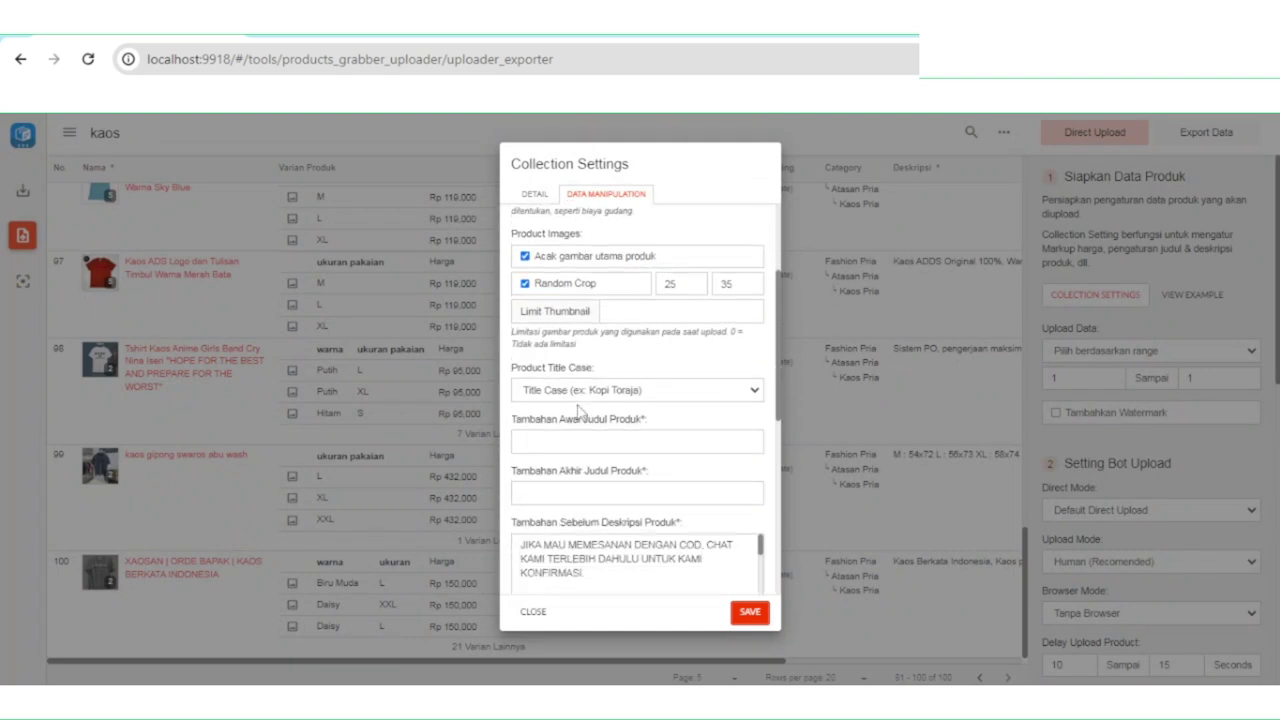
left_click(572, 234)
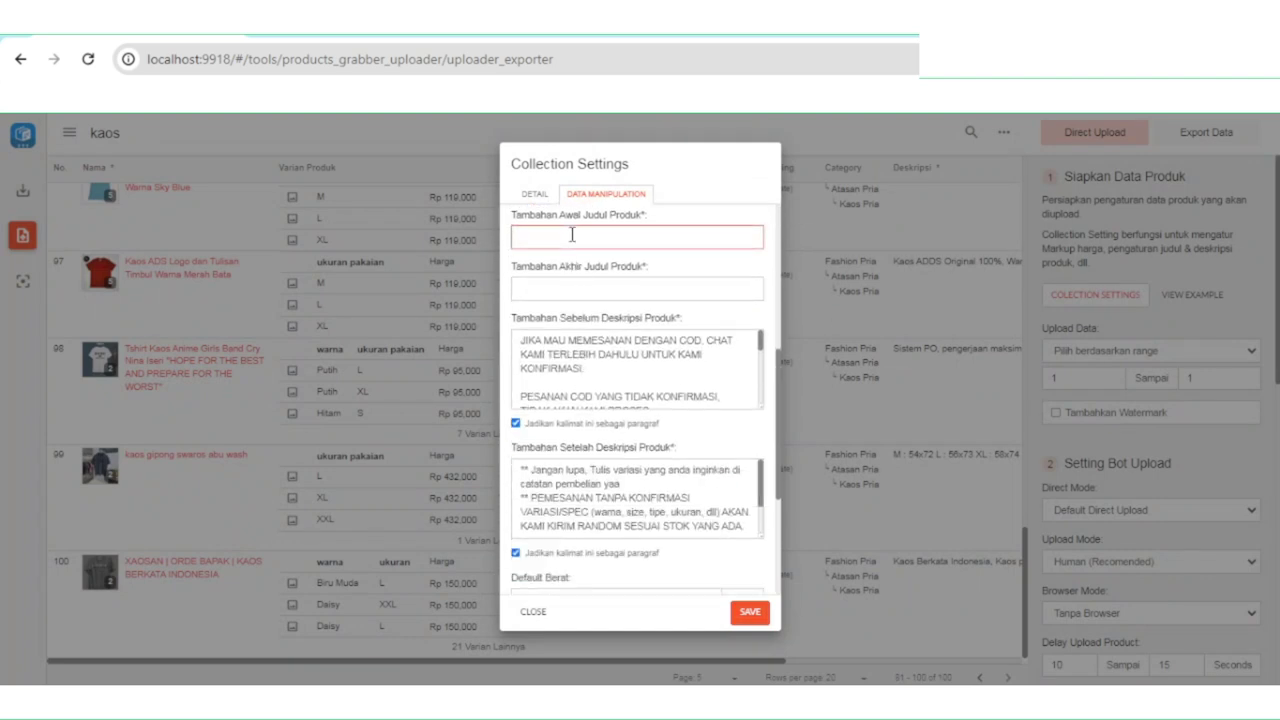
right_click(572, 236)
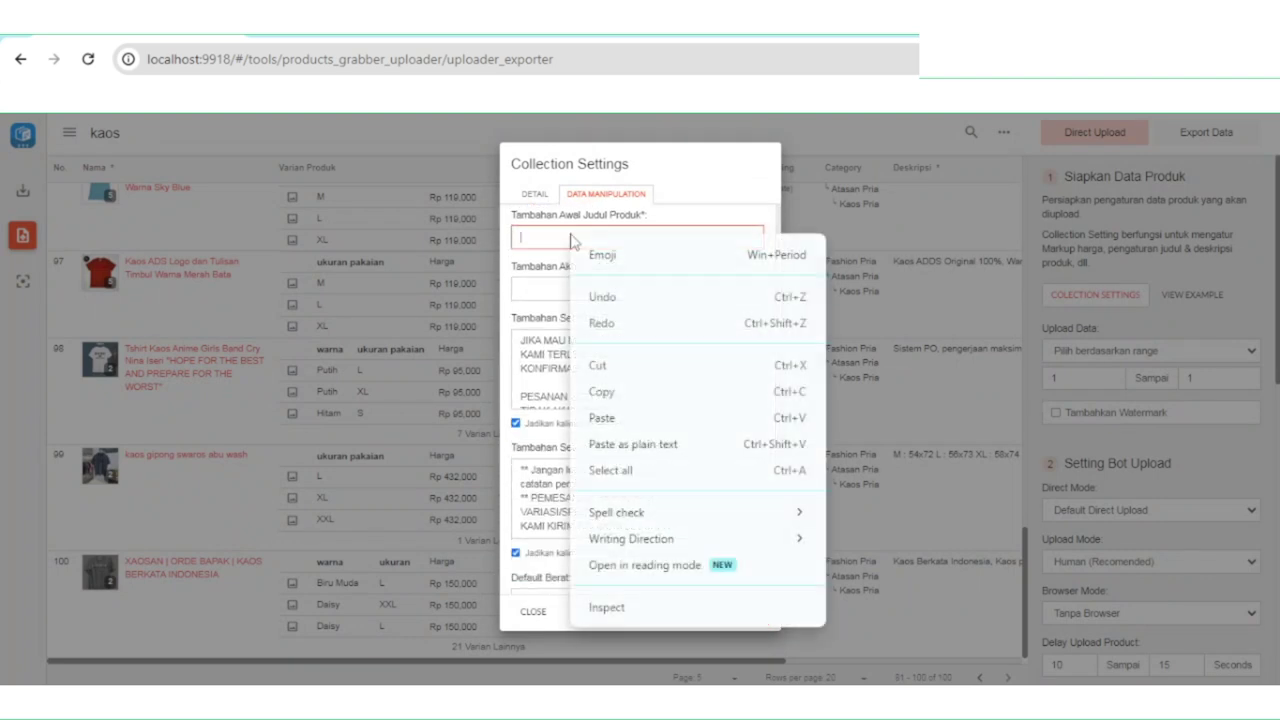
left_click(604, 418)
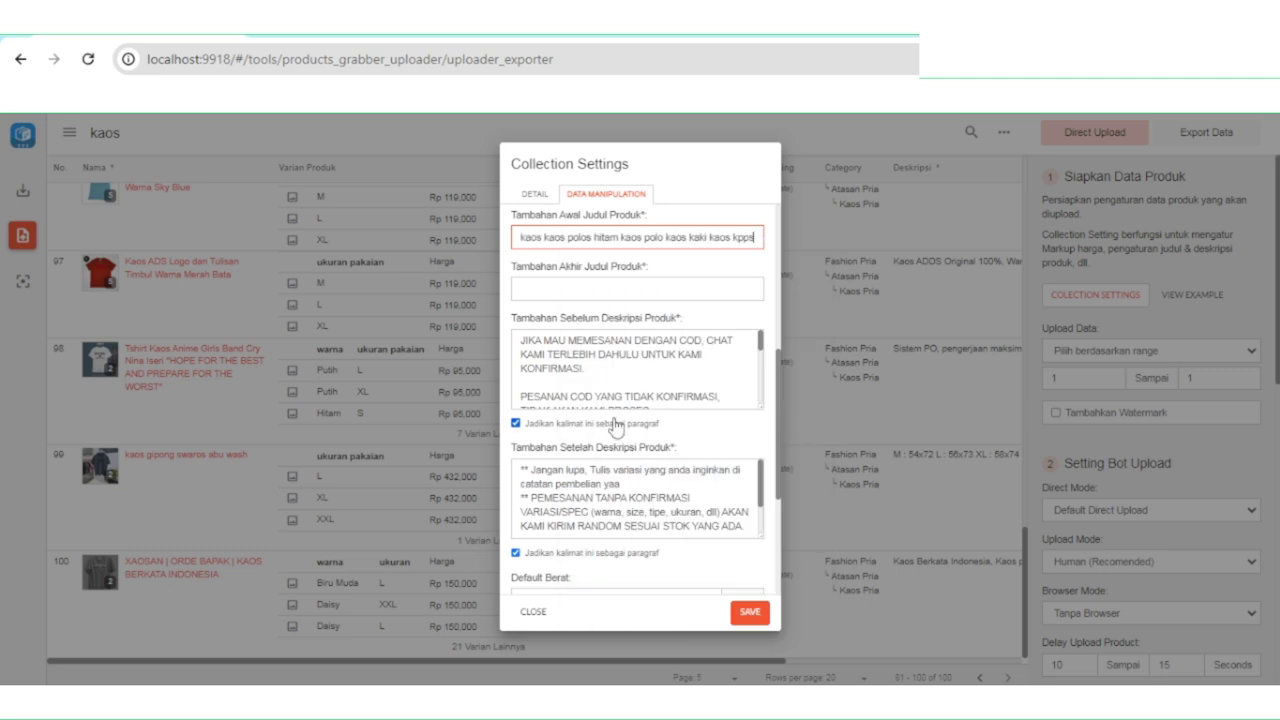
Clear the Tambahan Awal Judul Produk field and close the collection settings.
triple_click(614, 236)
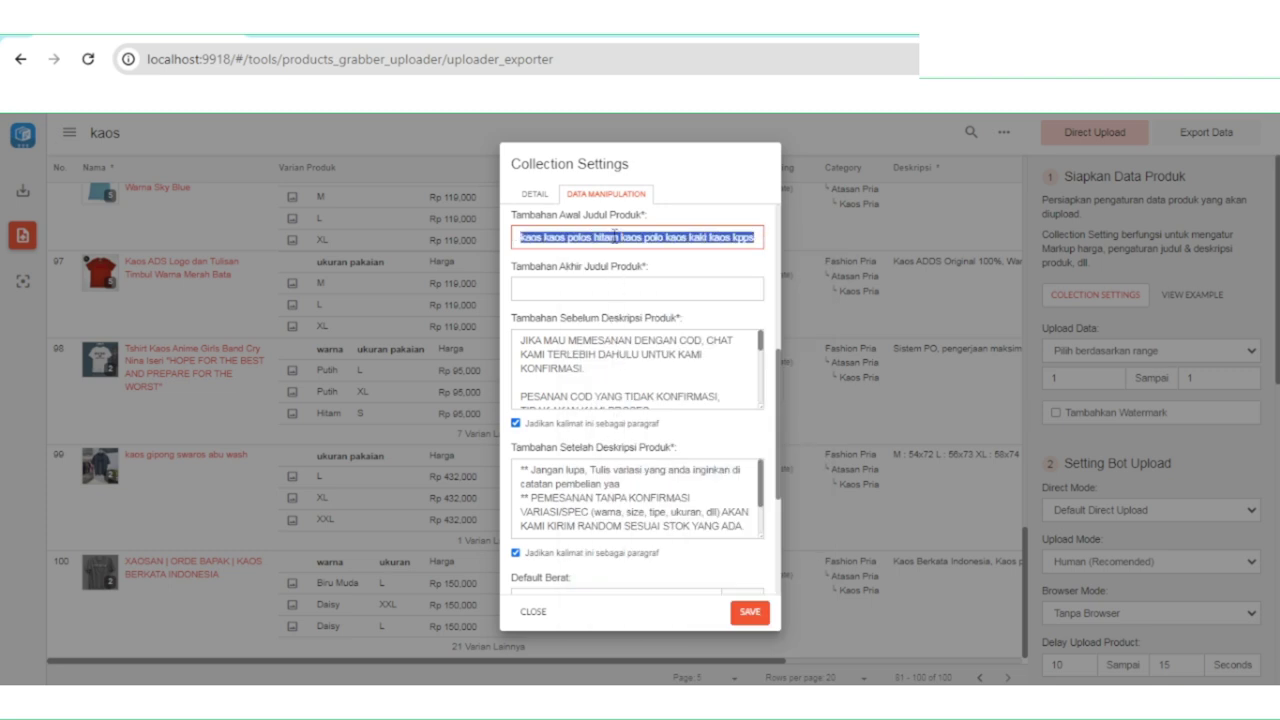
key("BackSpace")
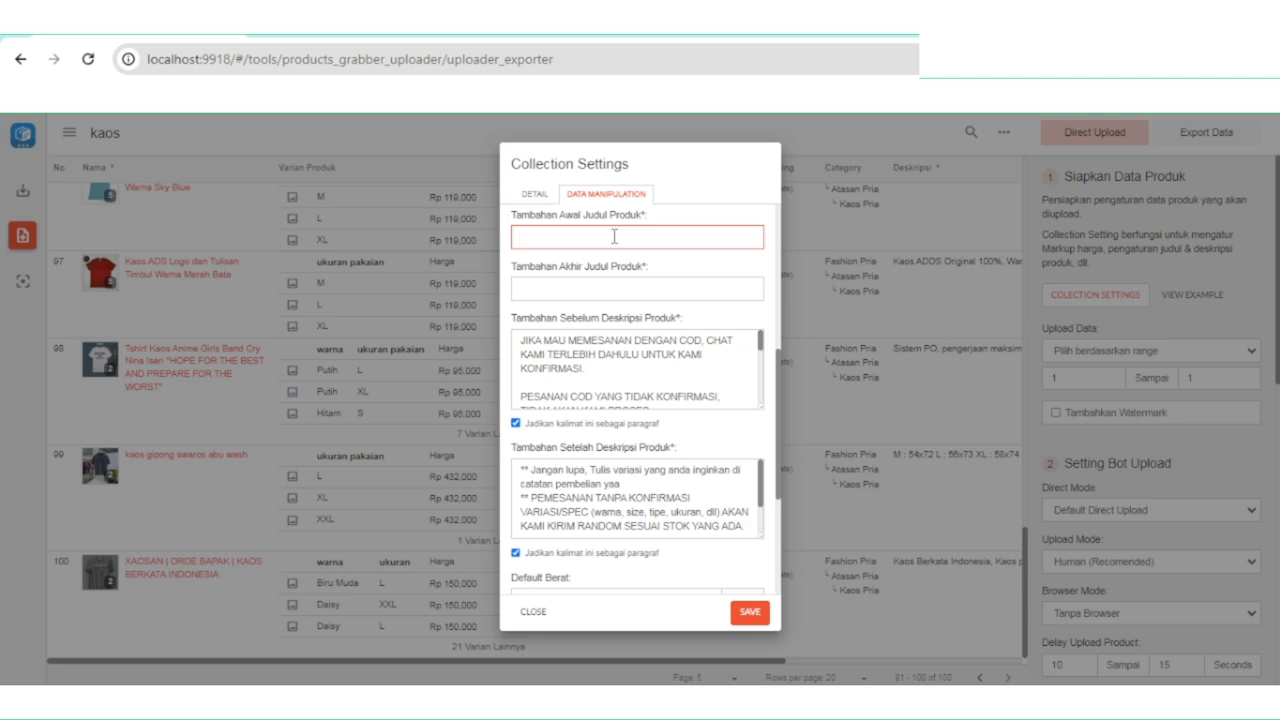
left_click(951, 210)
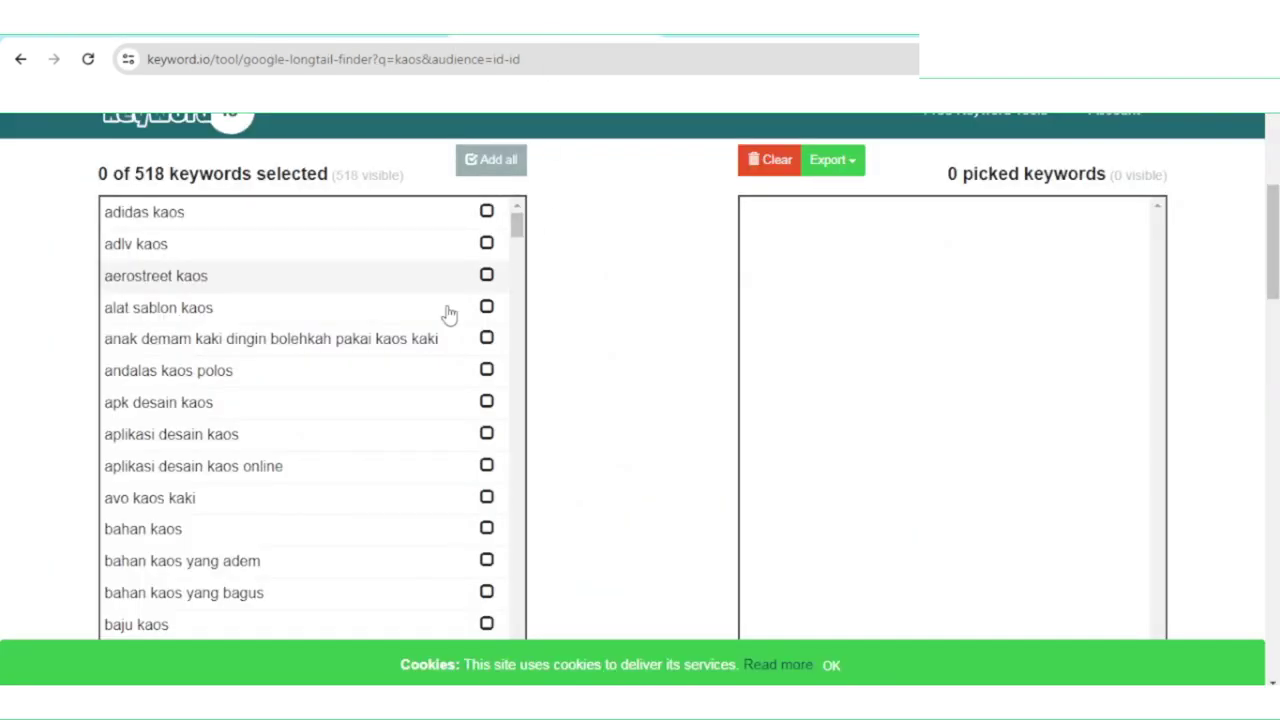
In the keyword.io kaos results, pick aplikasi desain kaos, bahan kaos yang adem, andalas kaos polos and aerostreet kaos.
scroll(403, 449, "up", 2)
scroll(640, 457, "down", 1)
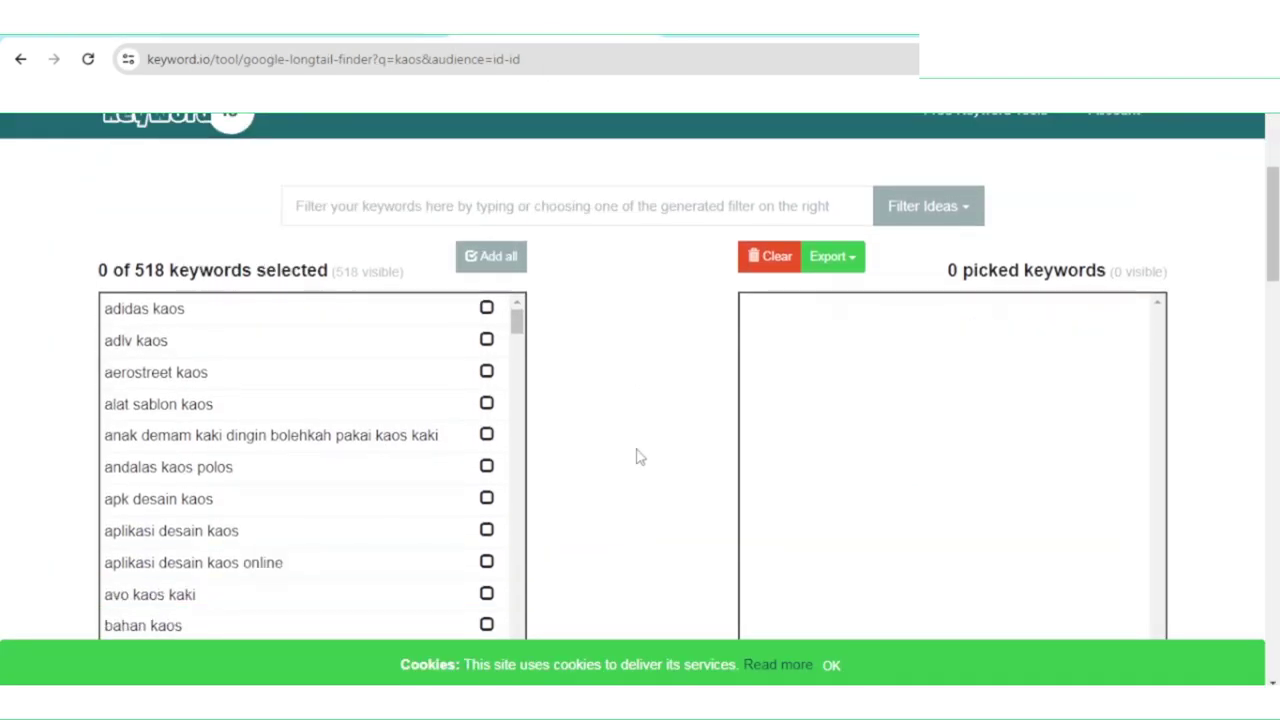
scroll(637, 451, "down", 1)
scroll(549, 507, "up", 3)
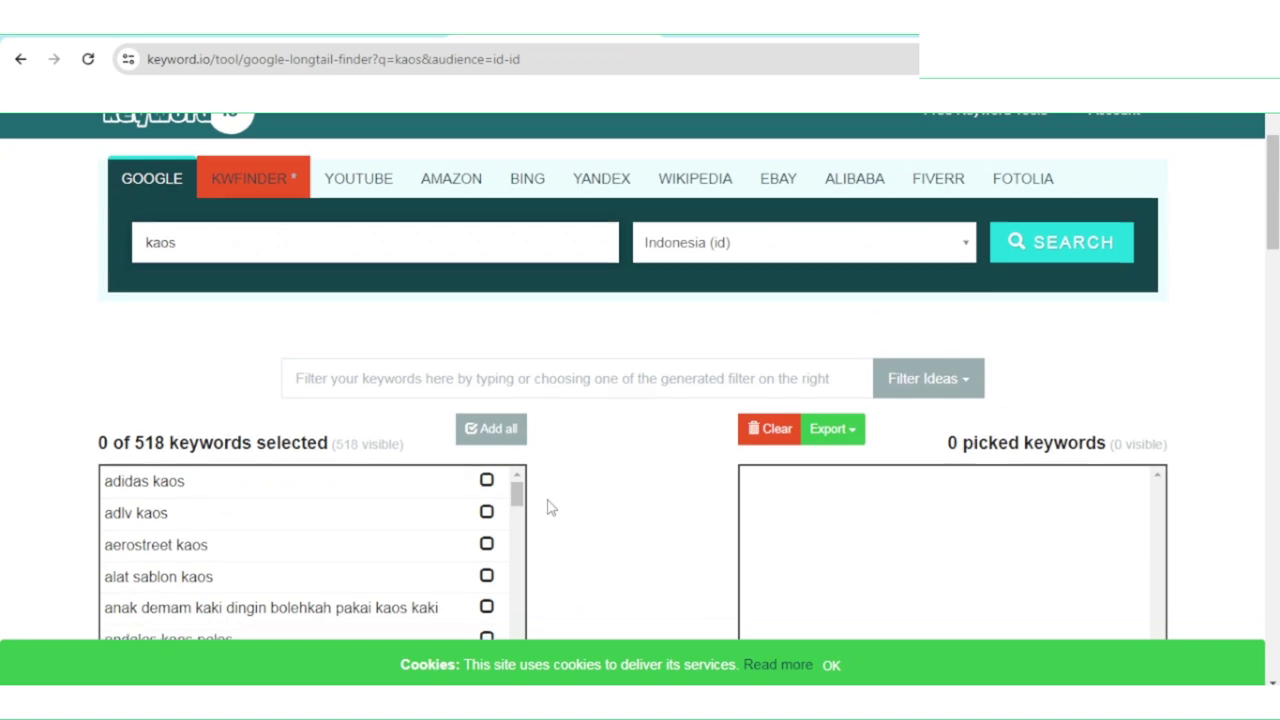
scroll(549, 507, "down", 4)
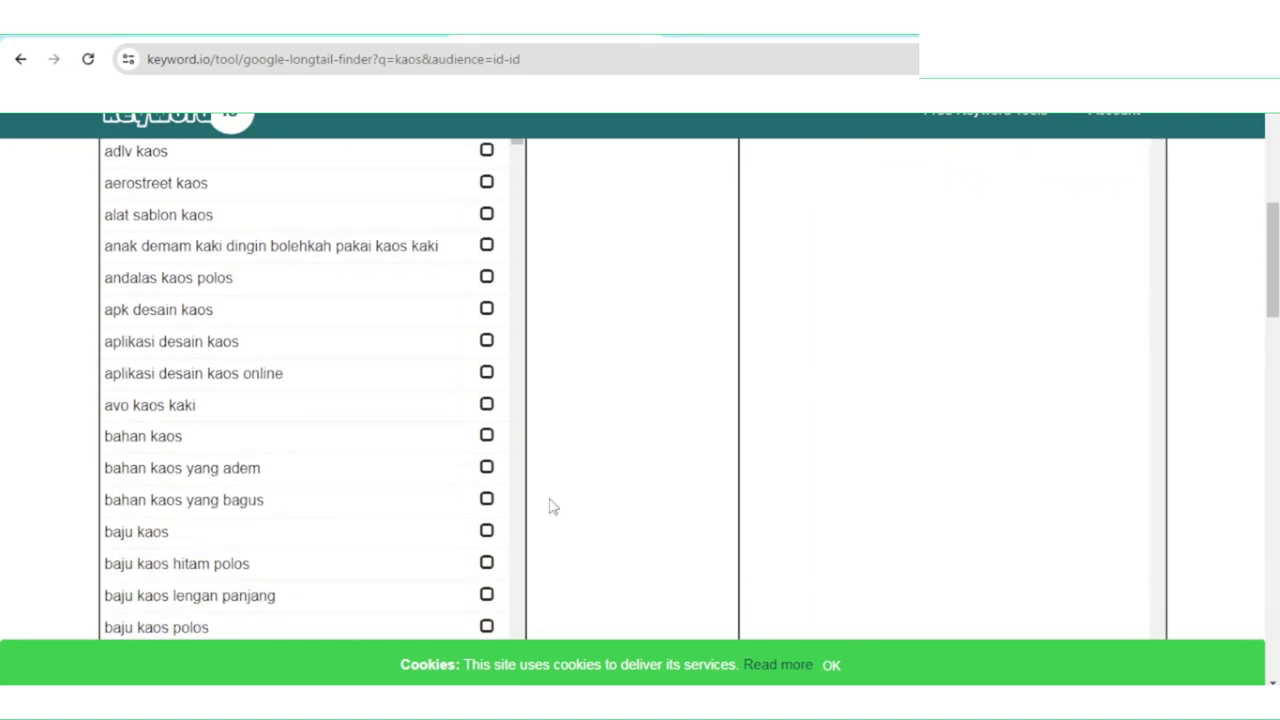
left_click(325, 342)
left_click(320, 478)
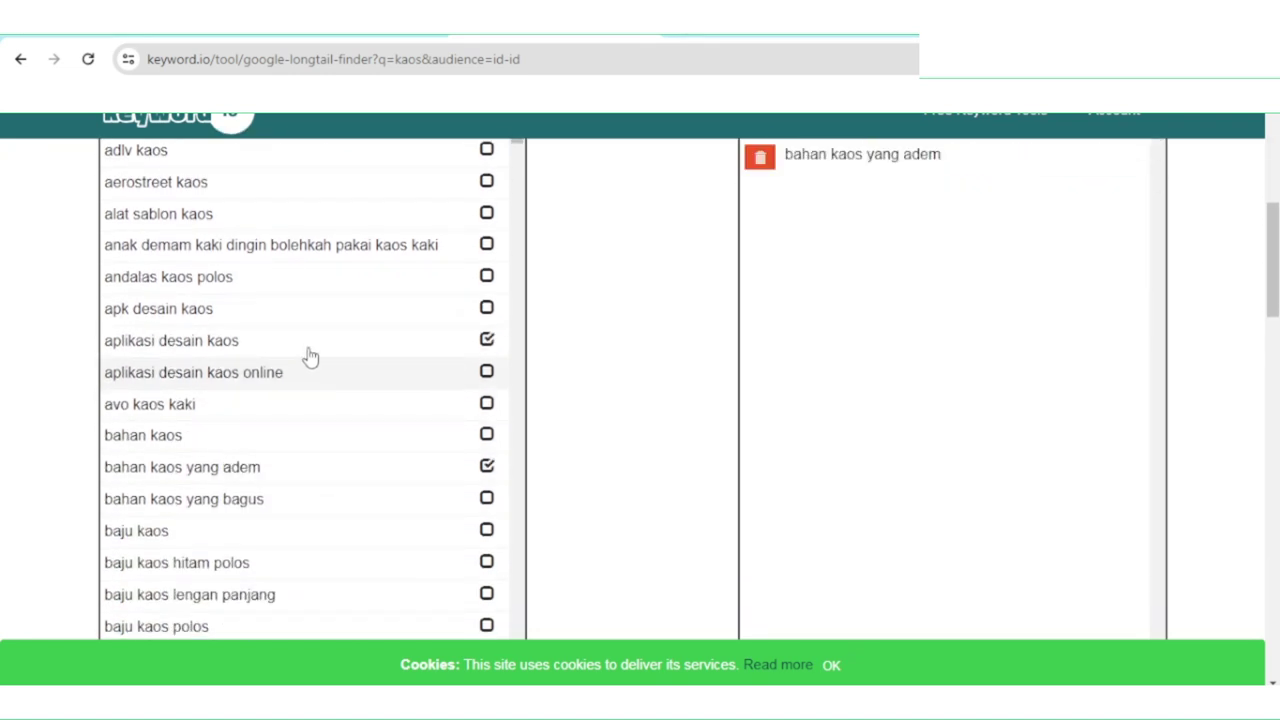
left_click(311, 284)
left_click(311, 192)
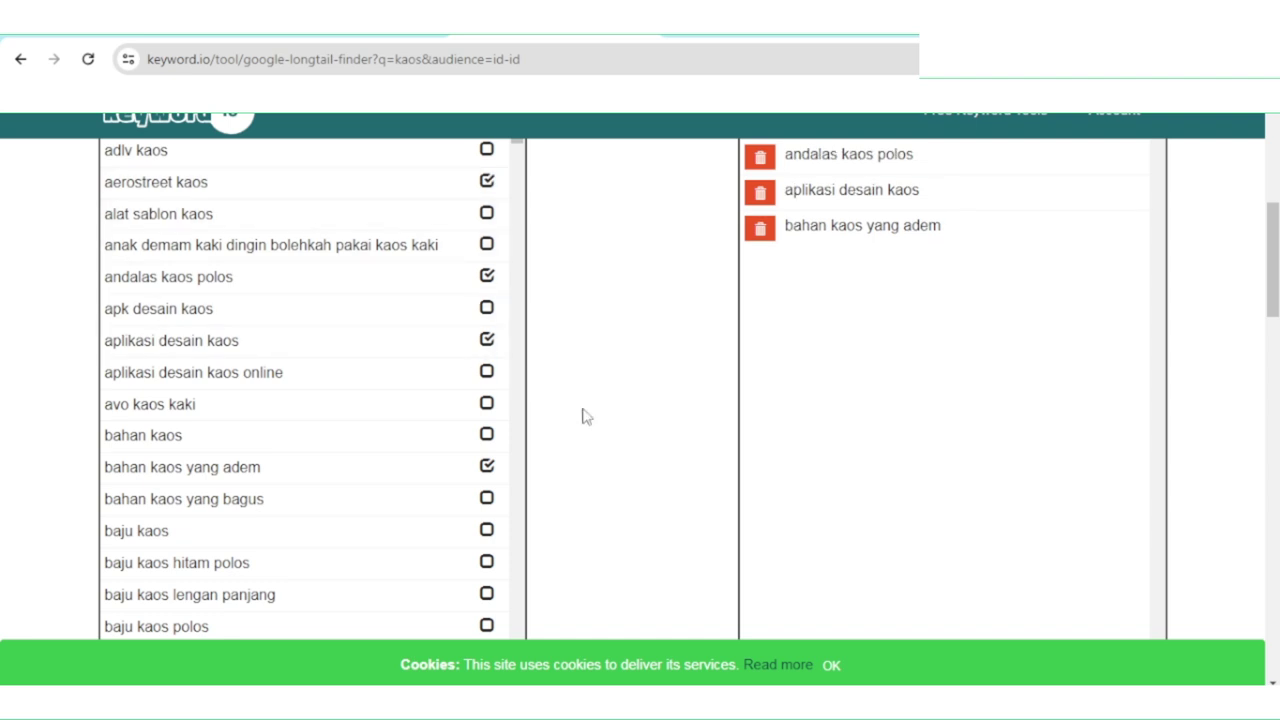
Copy the picked keyword.io keywords to the clipboard.
scroll(600, 440, "up", 2)
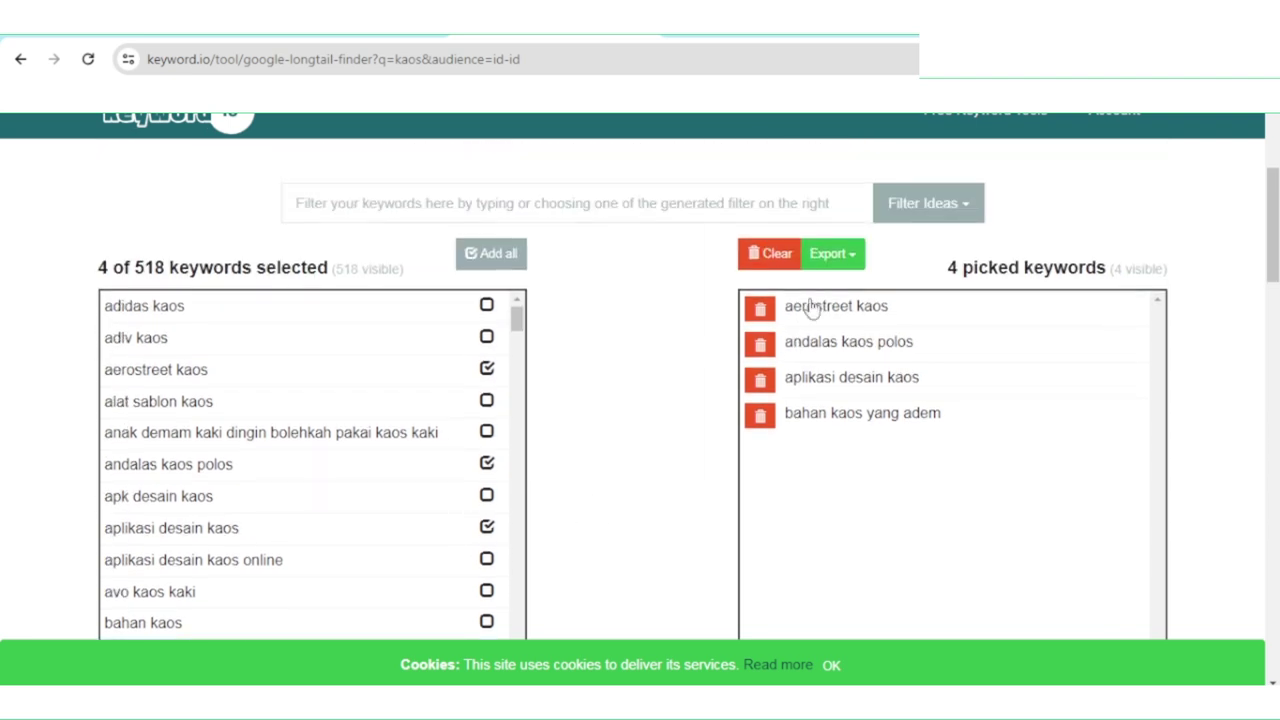
left_click(832, 254)
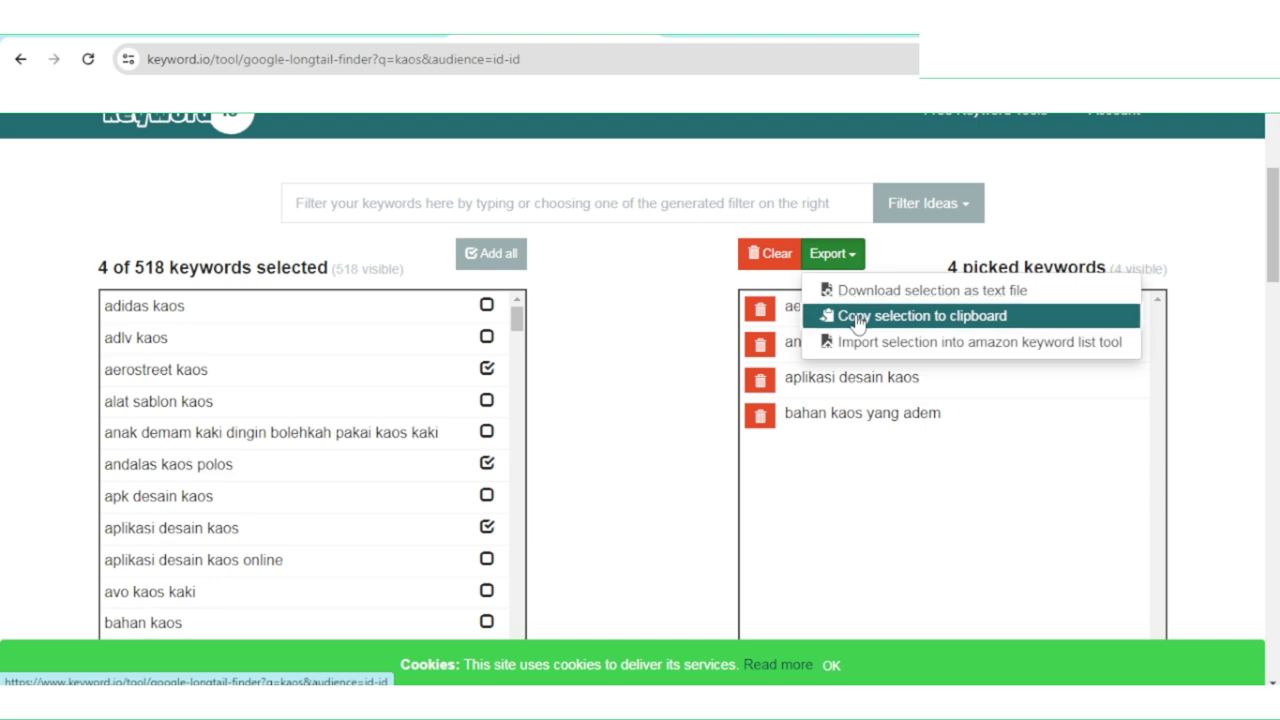
left_click(848, 316)
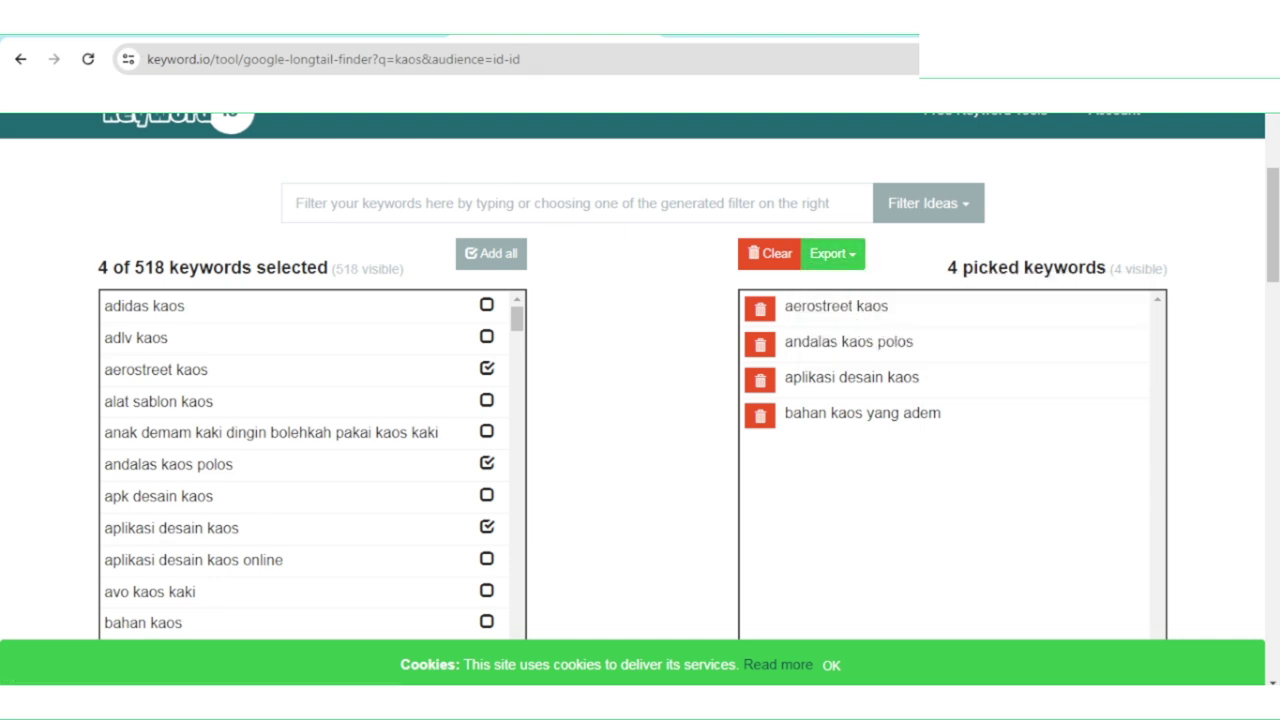
Return to Qlobot, reopen the collection settings and paste the keyword.io selection into Tambahan Awal Judul Produk.
left_click(152, 20)
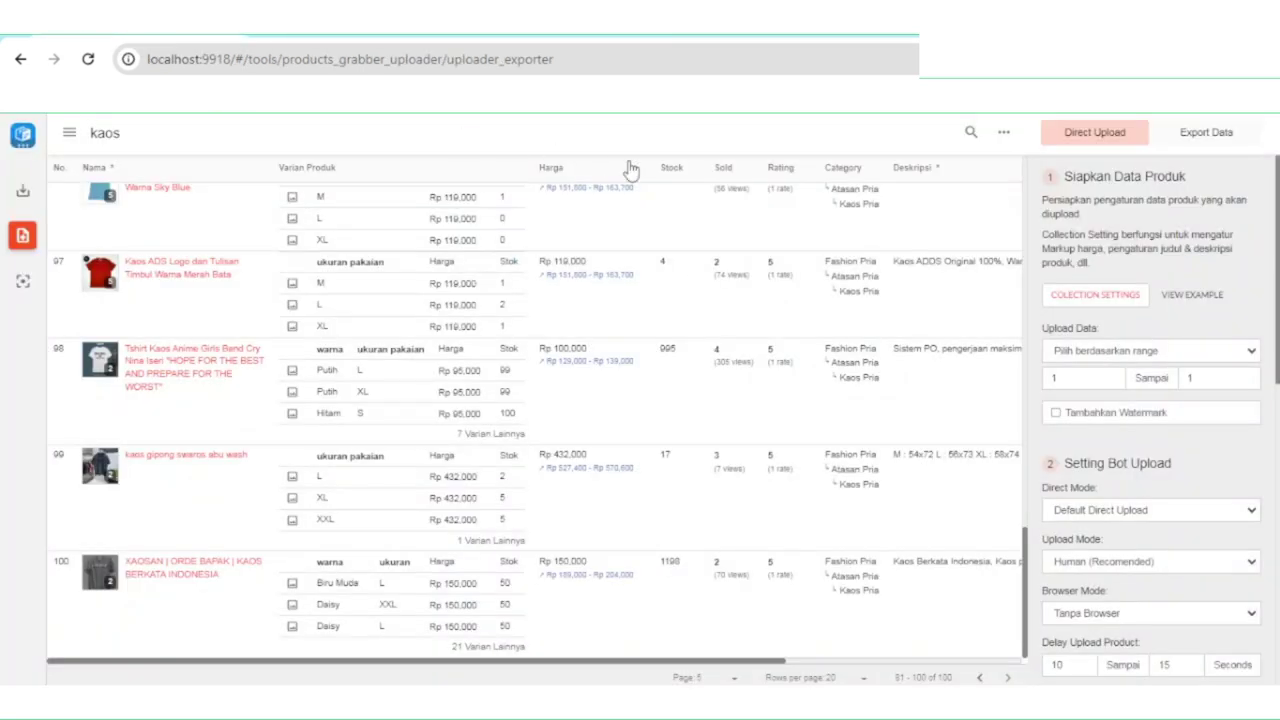
left_click(1066, 298)
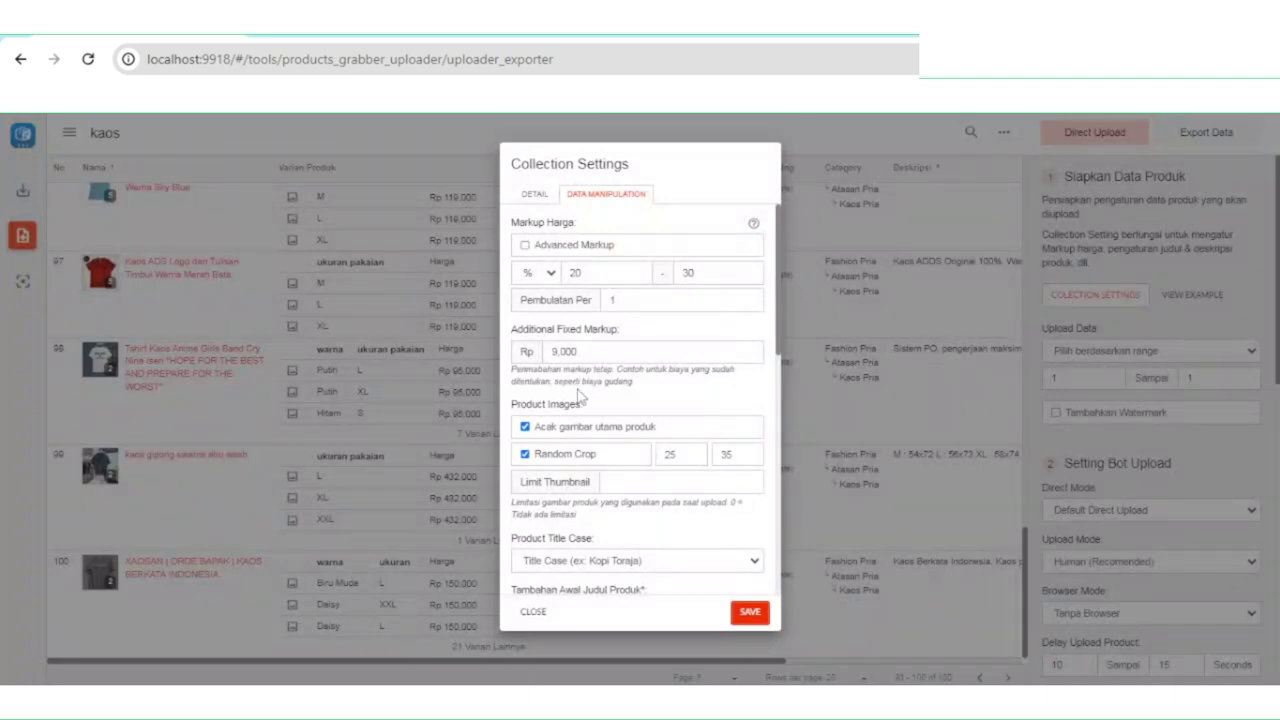
scroll(578, 397, "down", 4)
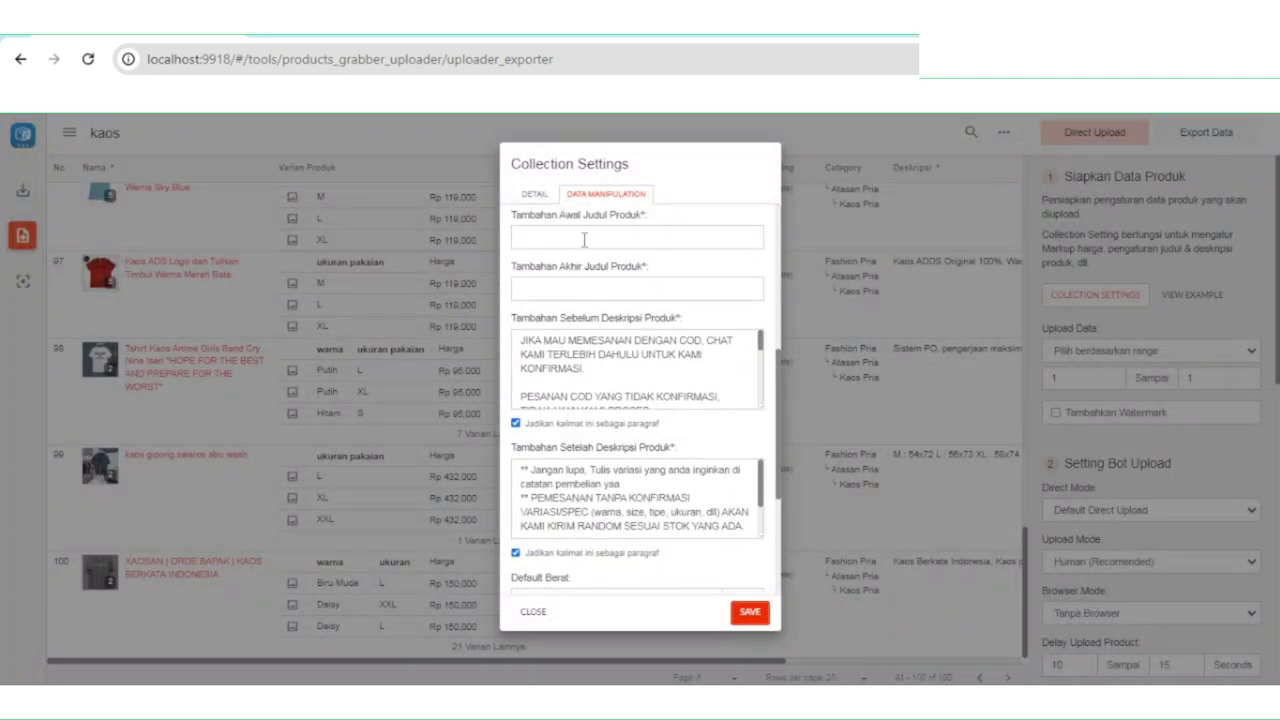
left_click(585, 238)
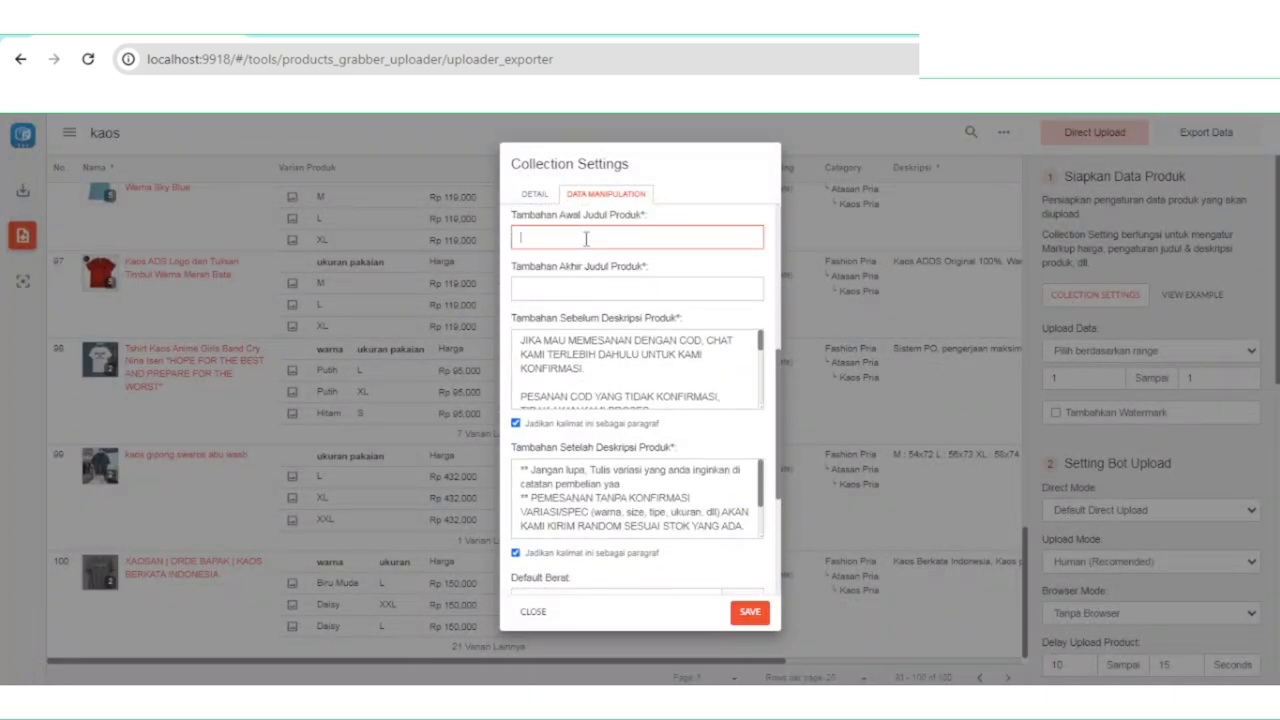
right_click(586, 240)
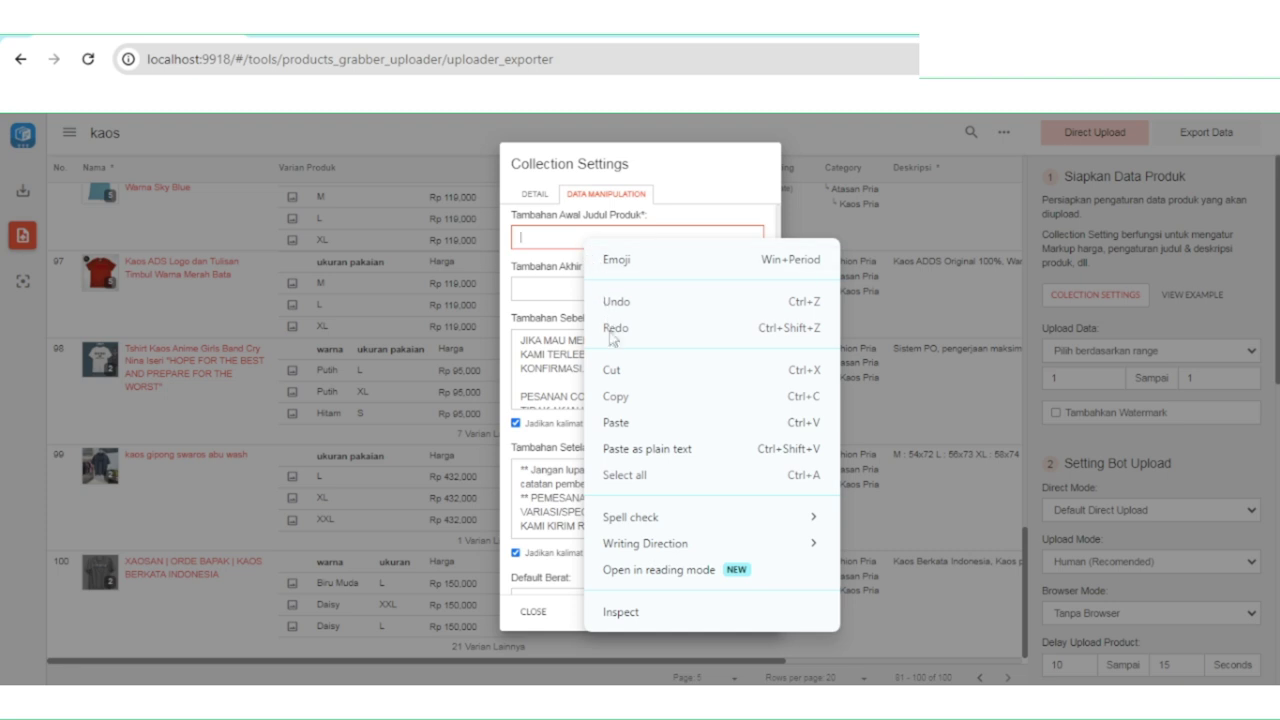
left_click(620, 423)
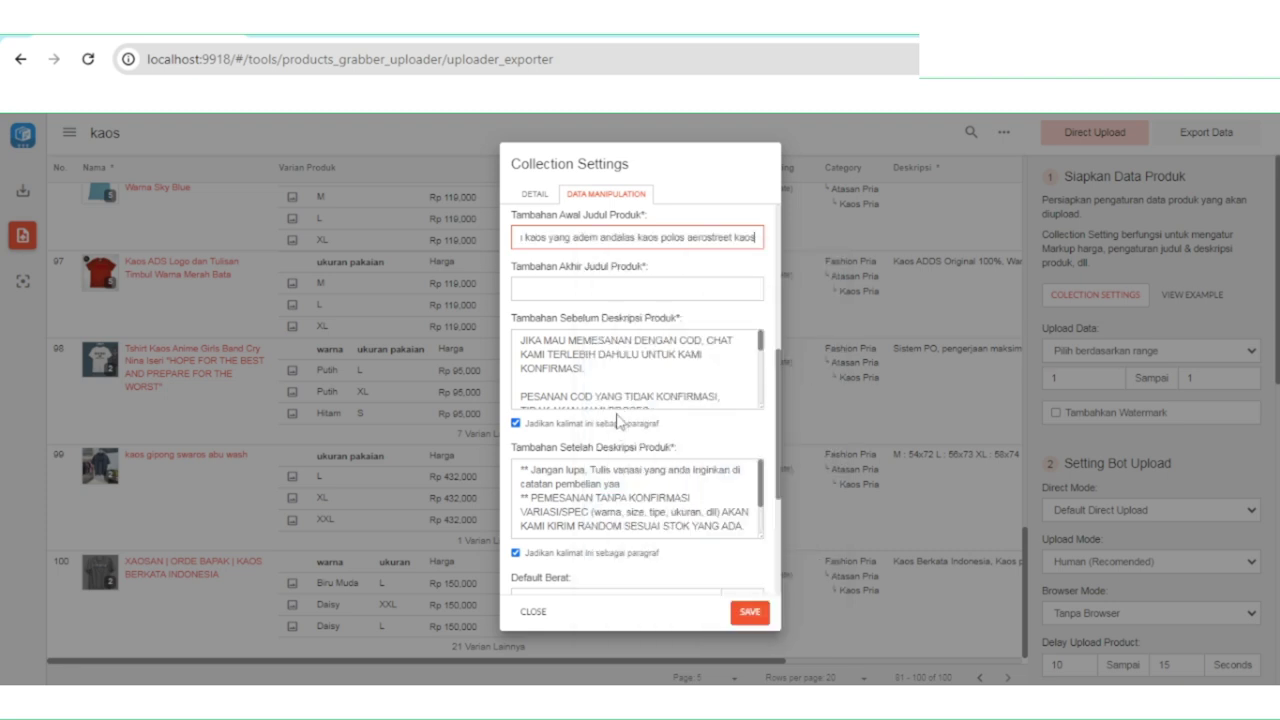
Replace the text in Tambahan Awal Judul Produk with kaos togel, copied from the Ahrefs keyword ideas.
triple_click(565, 240)
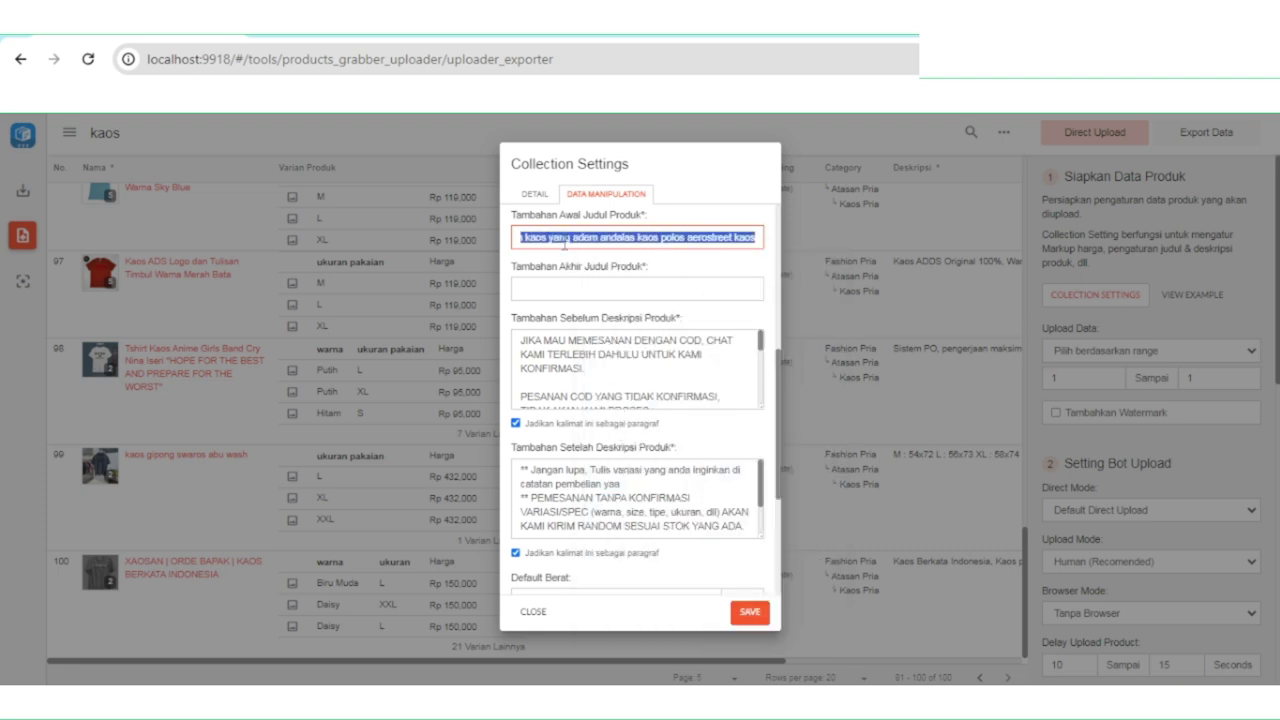
left_click(565, 240)
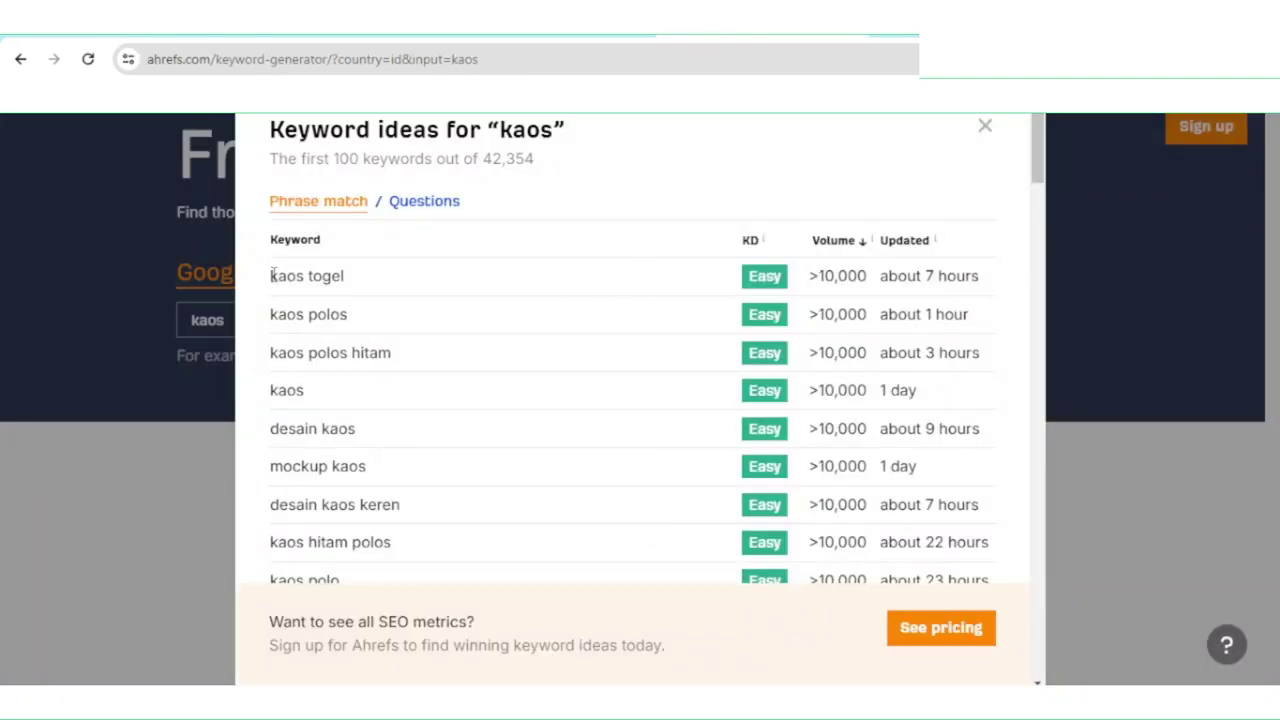
left_click_drag(272, 275, 344, 277)
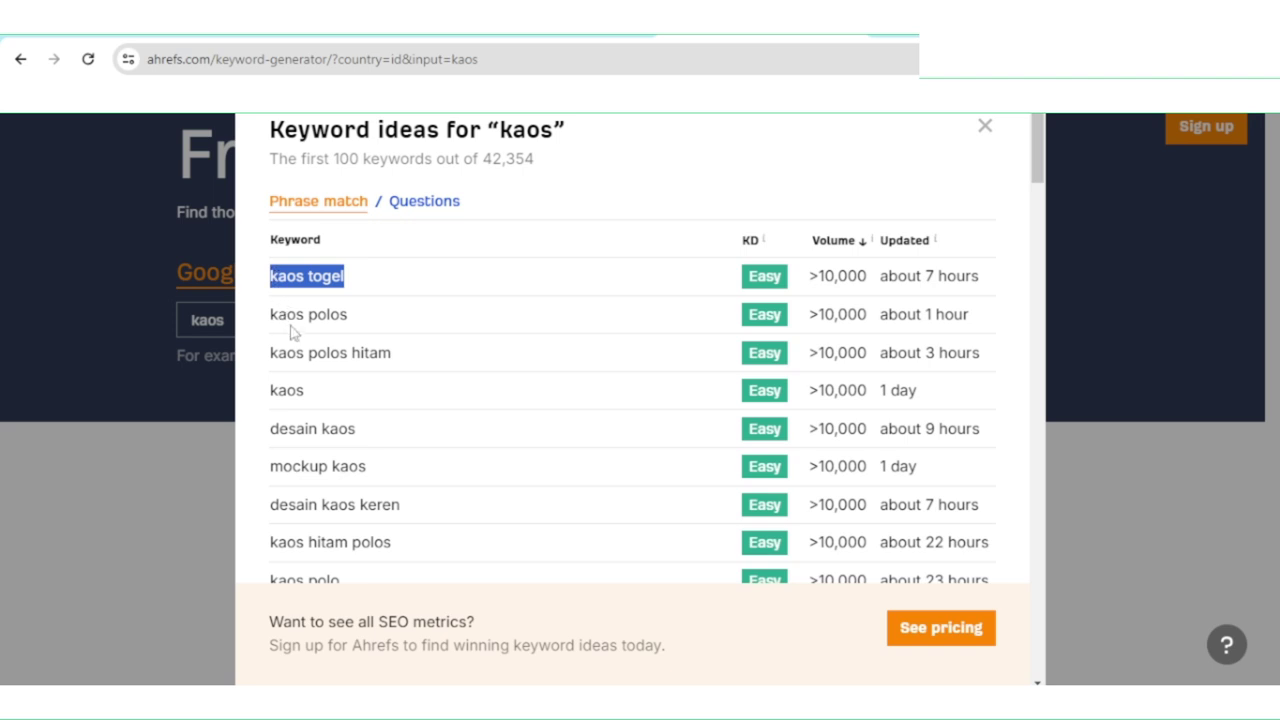
right_click(292, 284)
left_click(331, 305)
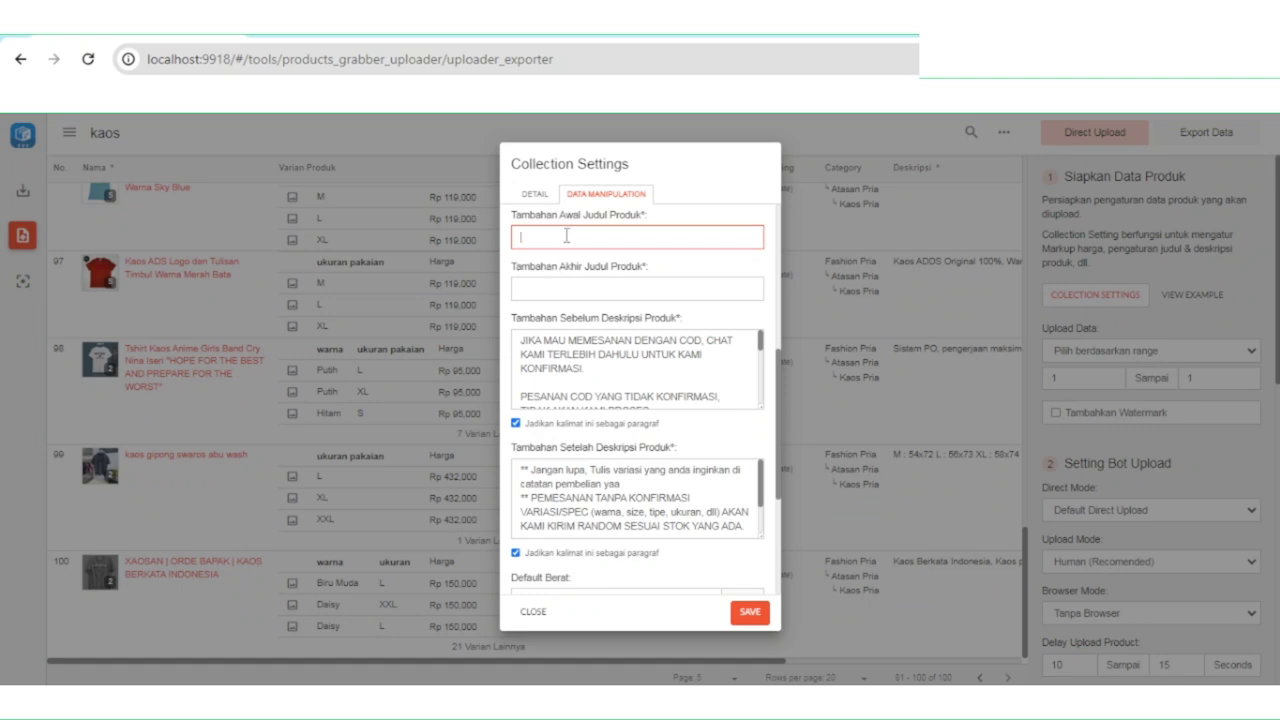
right_click(566, 236)
left_click(617, 421)
Copy desain kaos from the Ahrefs keyword ideas and append it after kaos togel in Tambahan Awal Judul Produk.
key("ctrl+Tab")
double_click(311, 422)
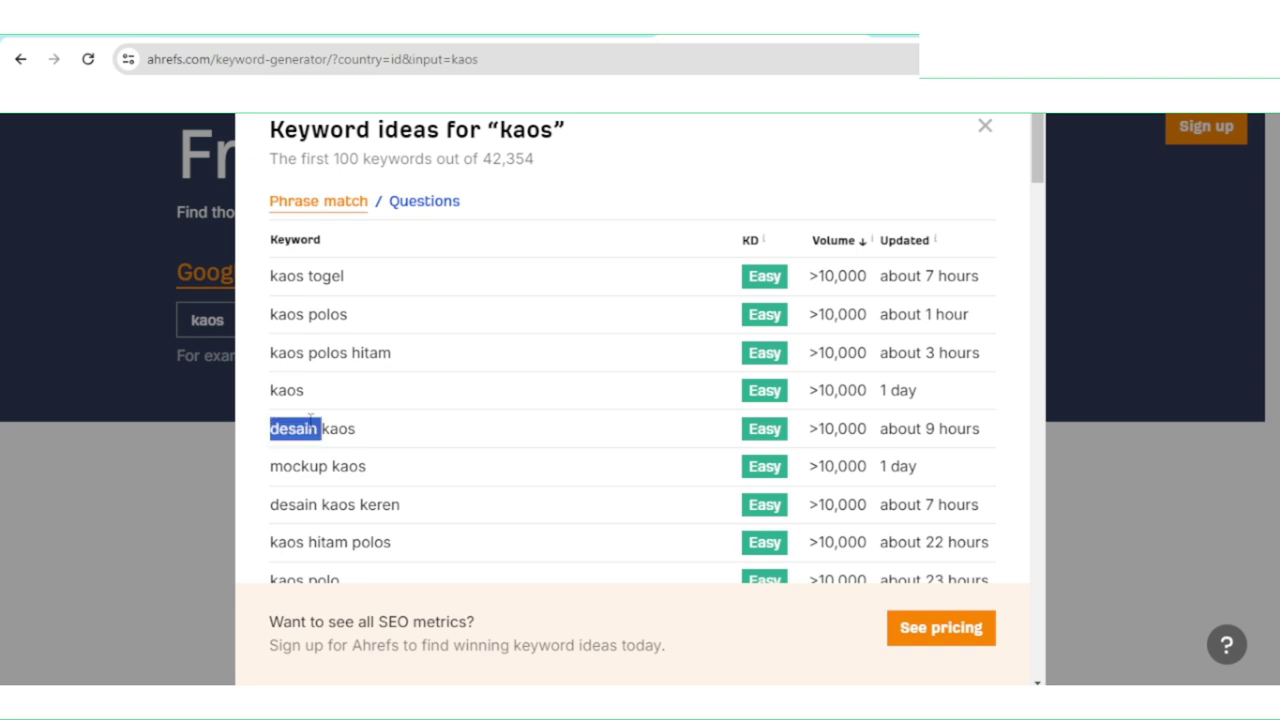
left_click_drag(311, 422, 355, 428)
right_click(310, 422)
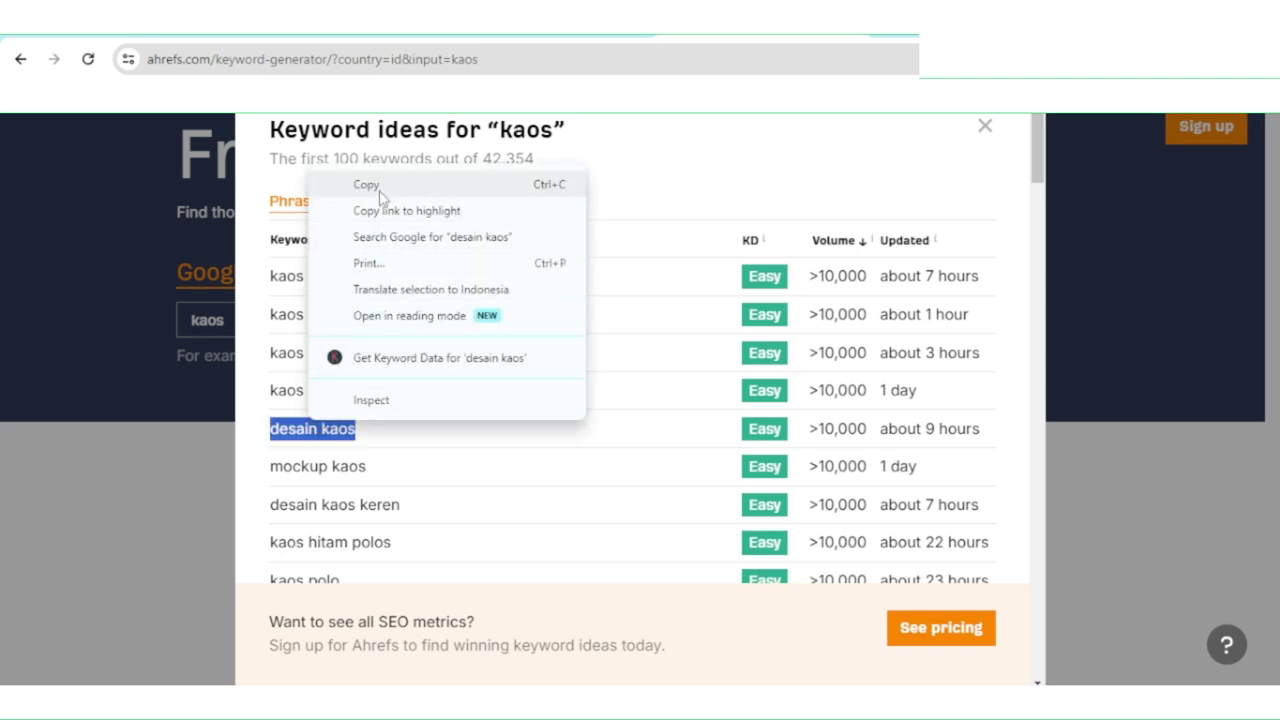
left_click(368, 185)
key("ctrl+Tab")
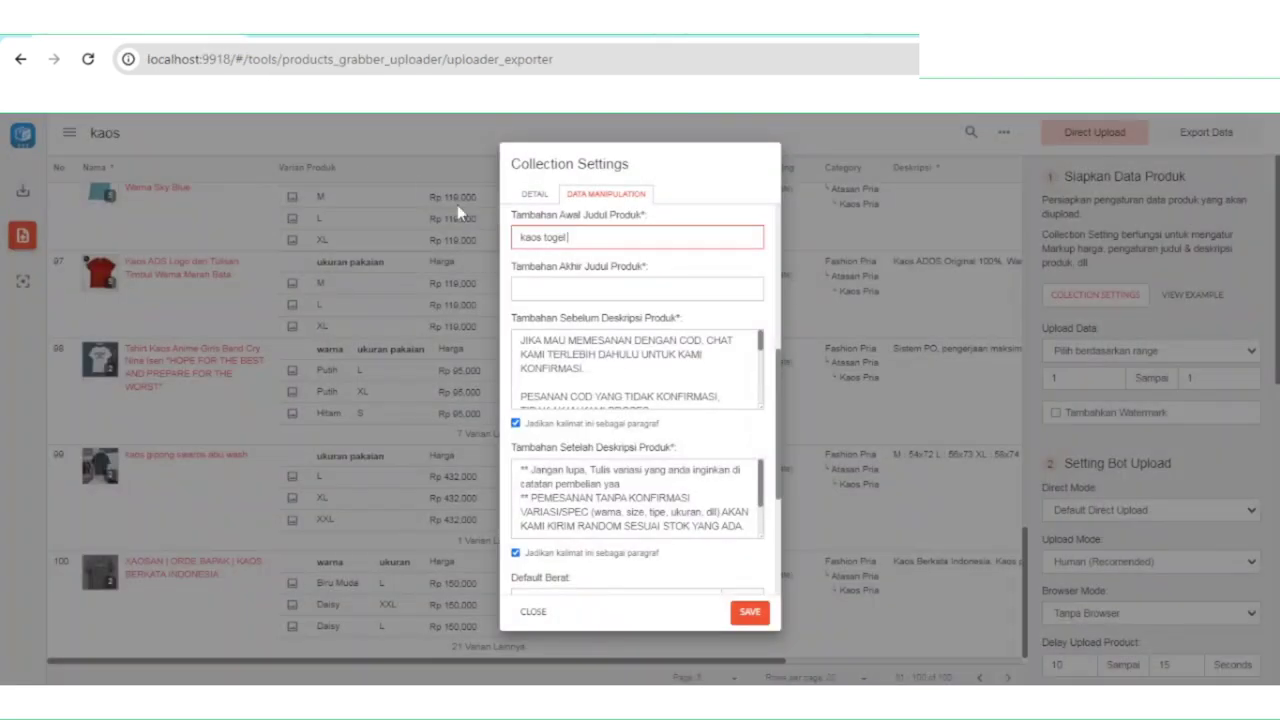
right_click(601, 240)
left_click(618, 418)
Clear kaos togel desain kaos from Tambahan Awal Judul Produk and return to the Ahrefs keyword ideas.
key("ctrl+a")
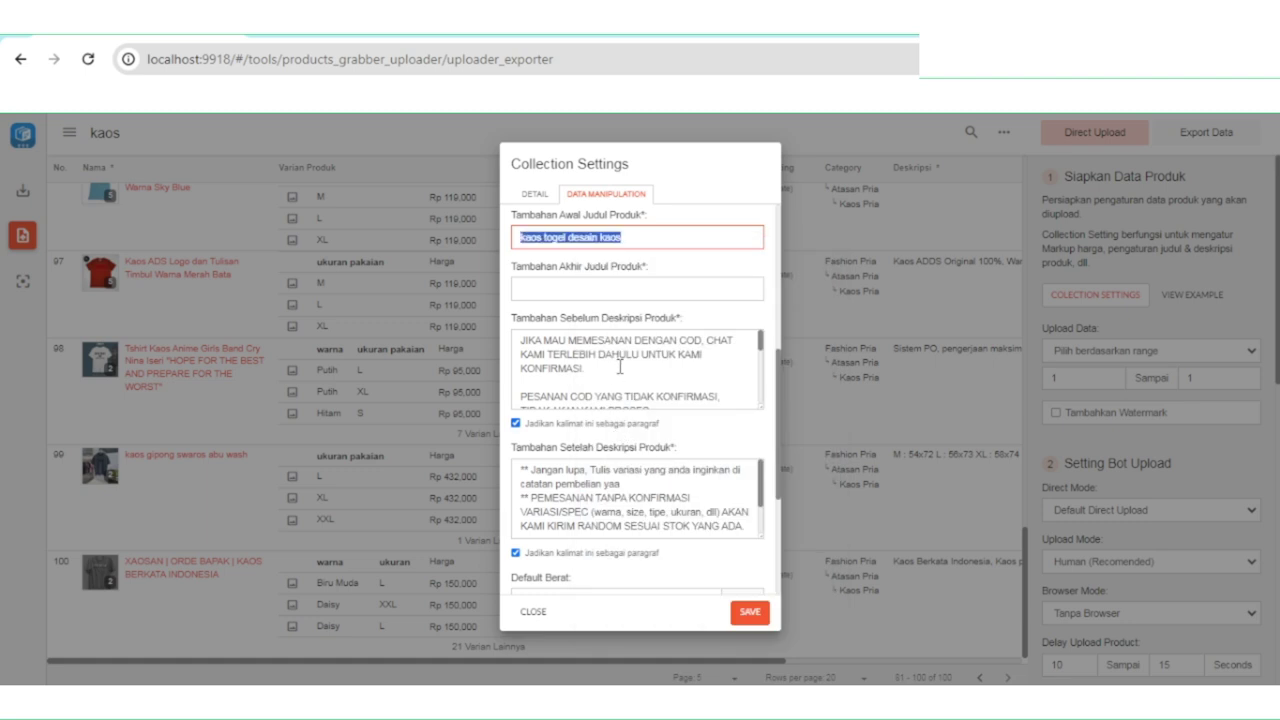
key("BackSpace")
key("ctrl+Tab")
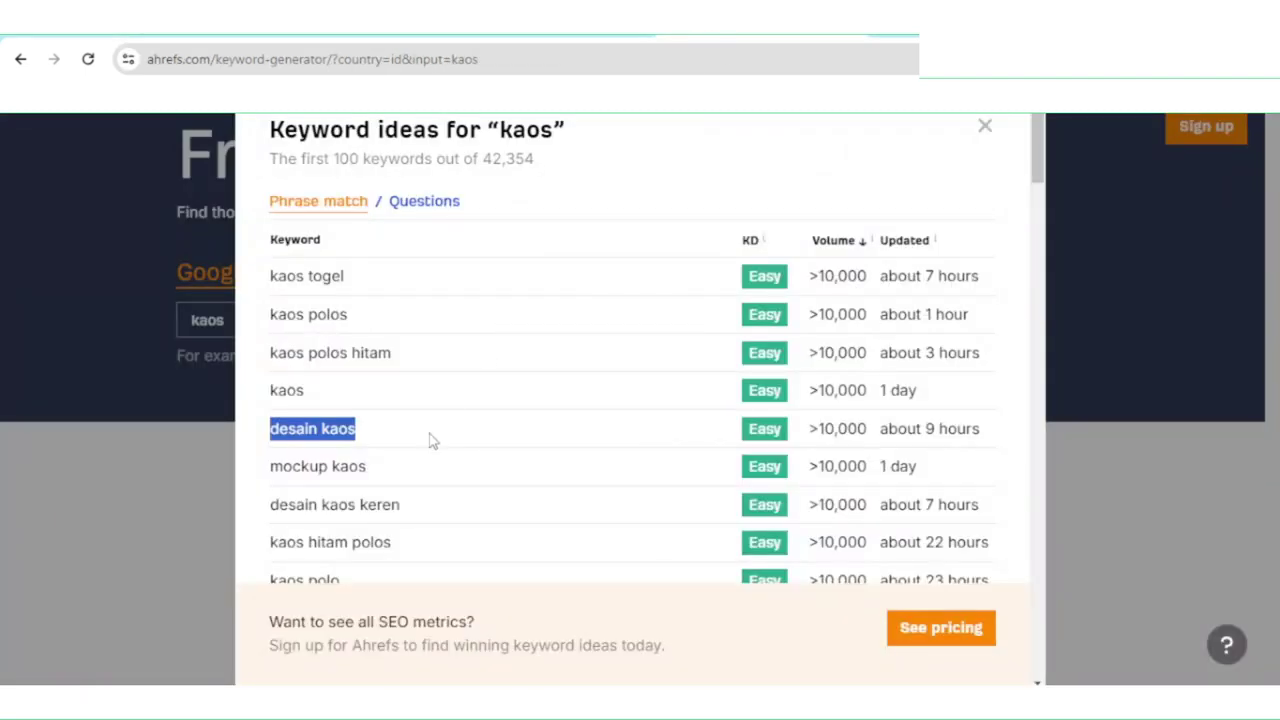
Copy the entire Ahrefs keyword table for kaos, from kaos togel through aplikasi desain kaos.
left_click(282, 276)
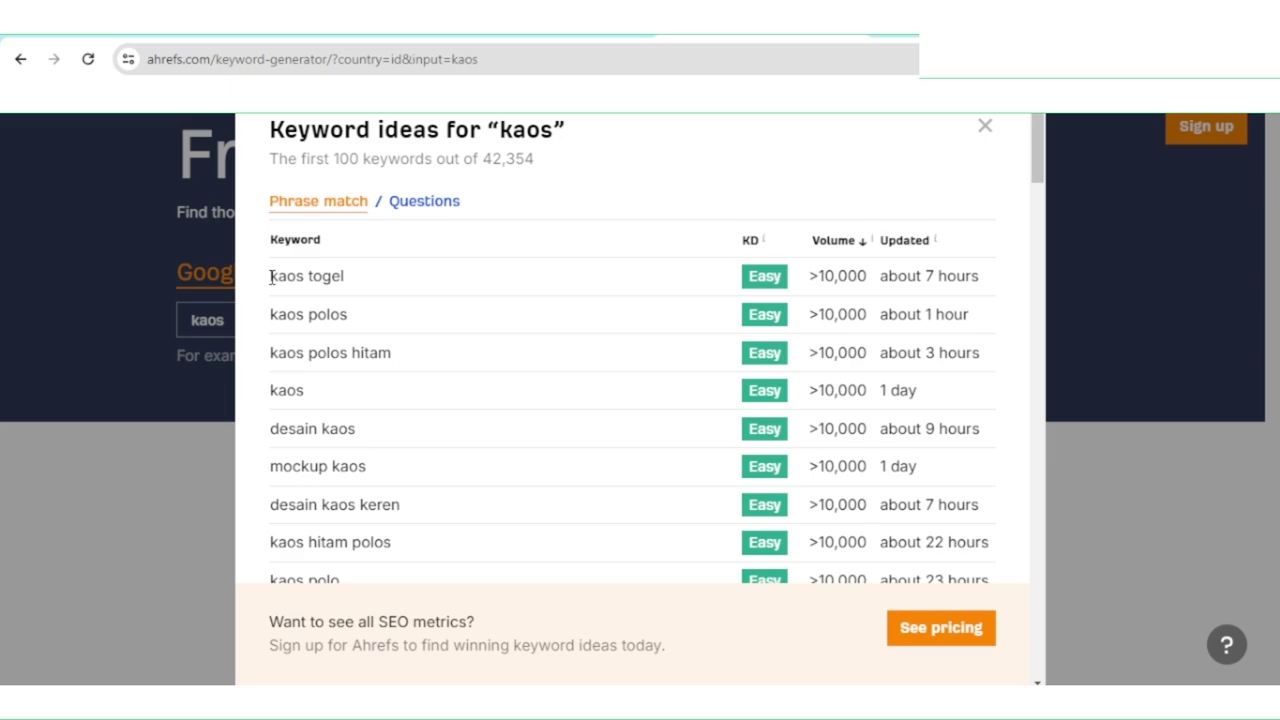
left_click_drag(270, 278, 520, 351)
scroll(494, 340, "down", 12)
scroll(520, 349, "down", 7)
scroll(528, 354, "down", 10)
left_click_drag(520, 350, 988, 538)
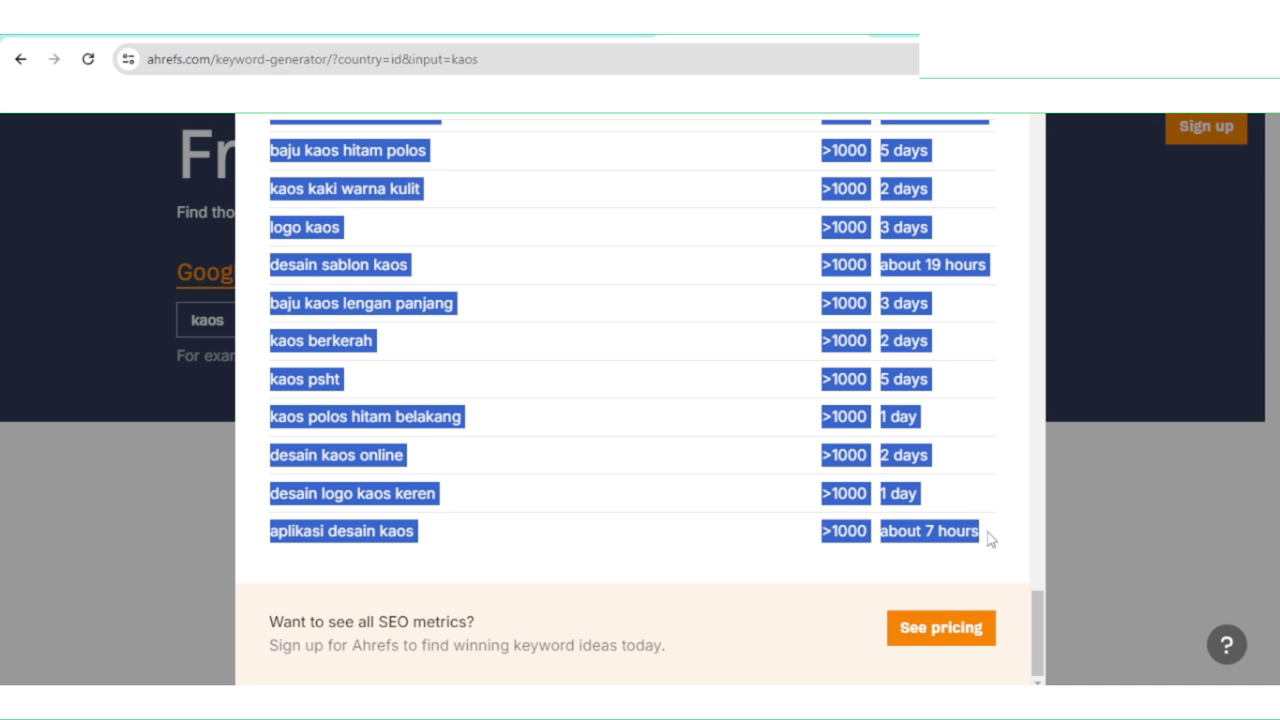
right_click(415, 410)
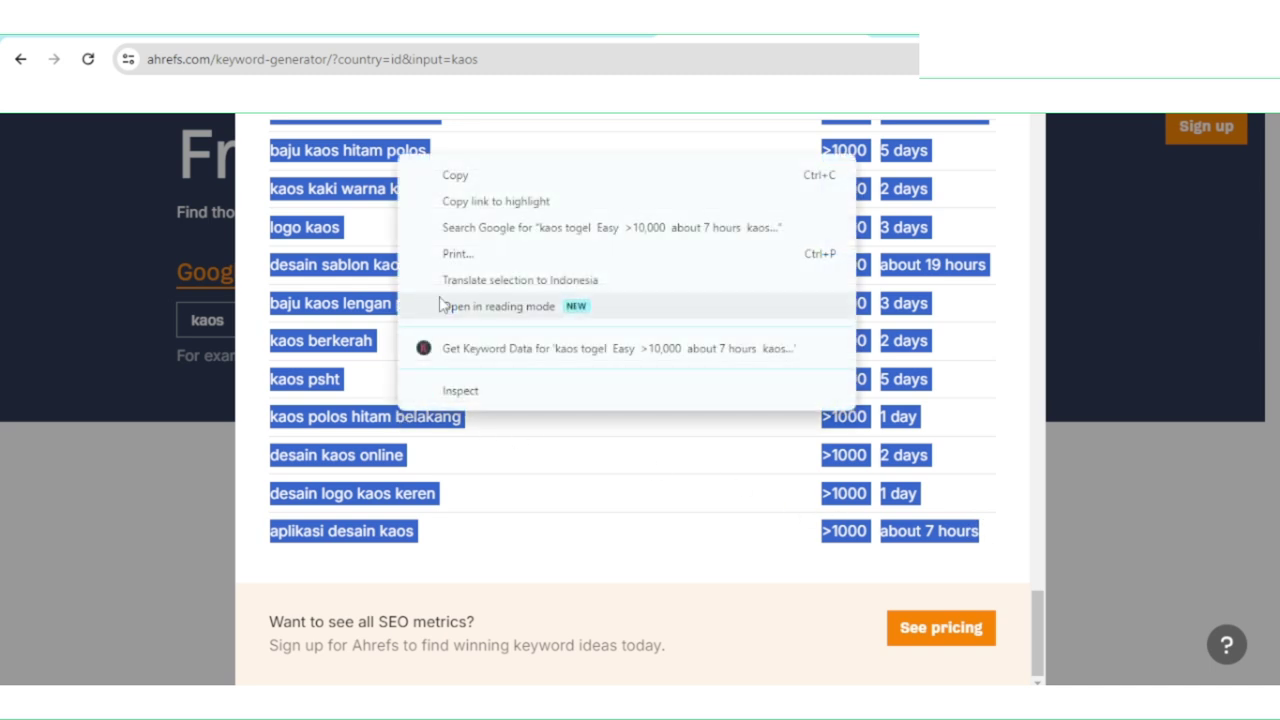
left_click(450, 178)
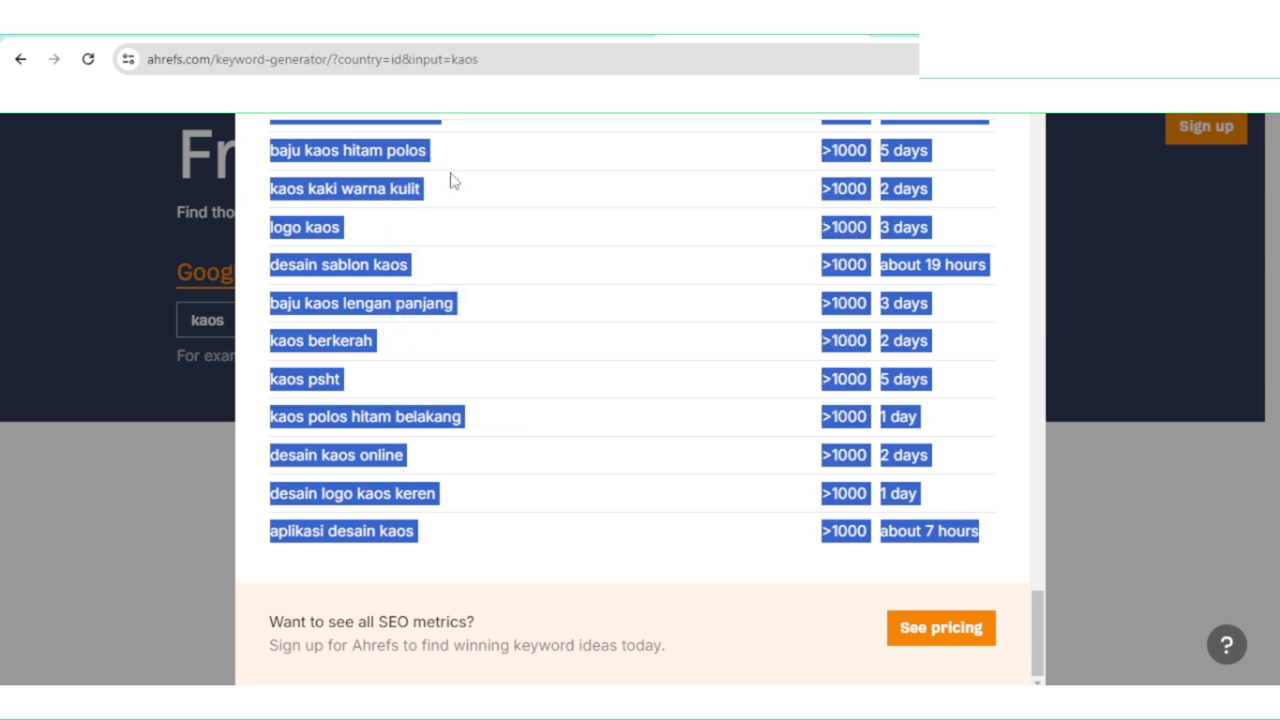
left_click(491, 228)
Switch to the Google Sheets spreadsheet and paste the copied keyword table starting at cell A1.
key("ctrl+Tab")
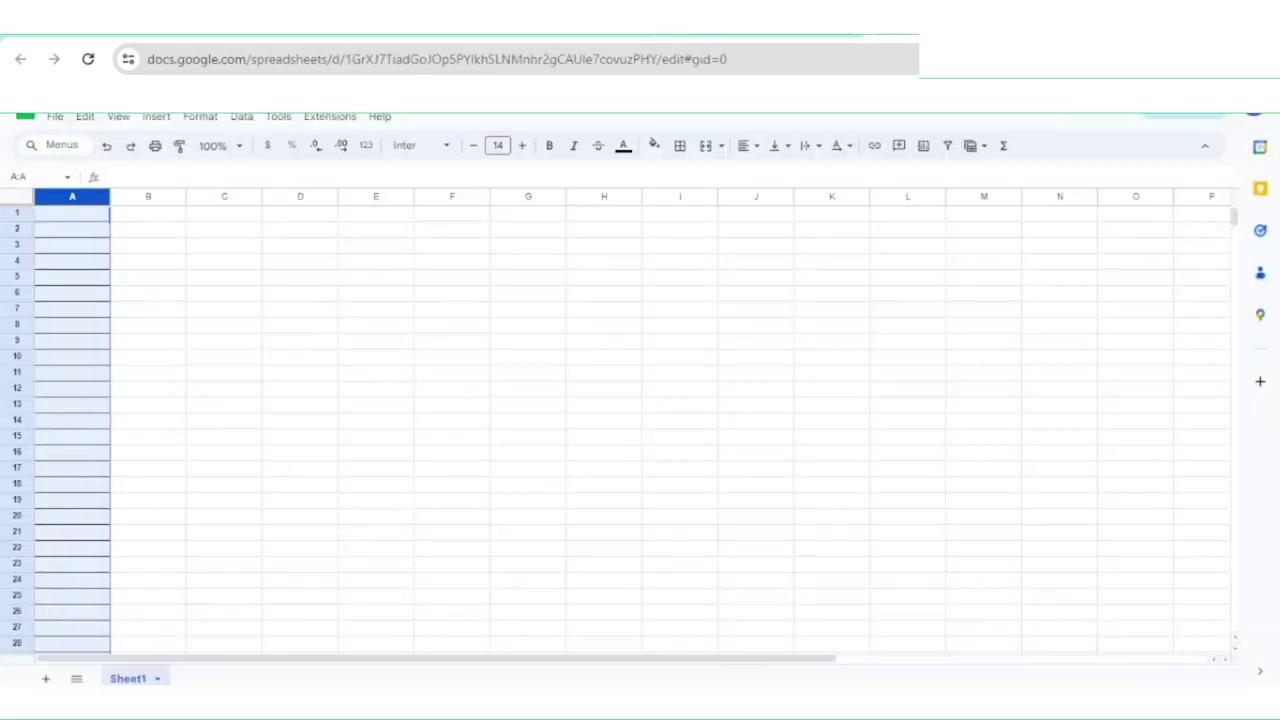
left_click(100, 218)
right_click(100, 218)
mouse_move(180, 418)
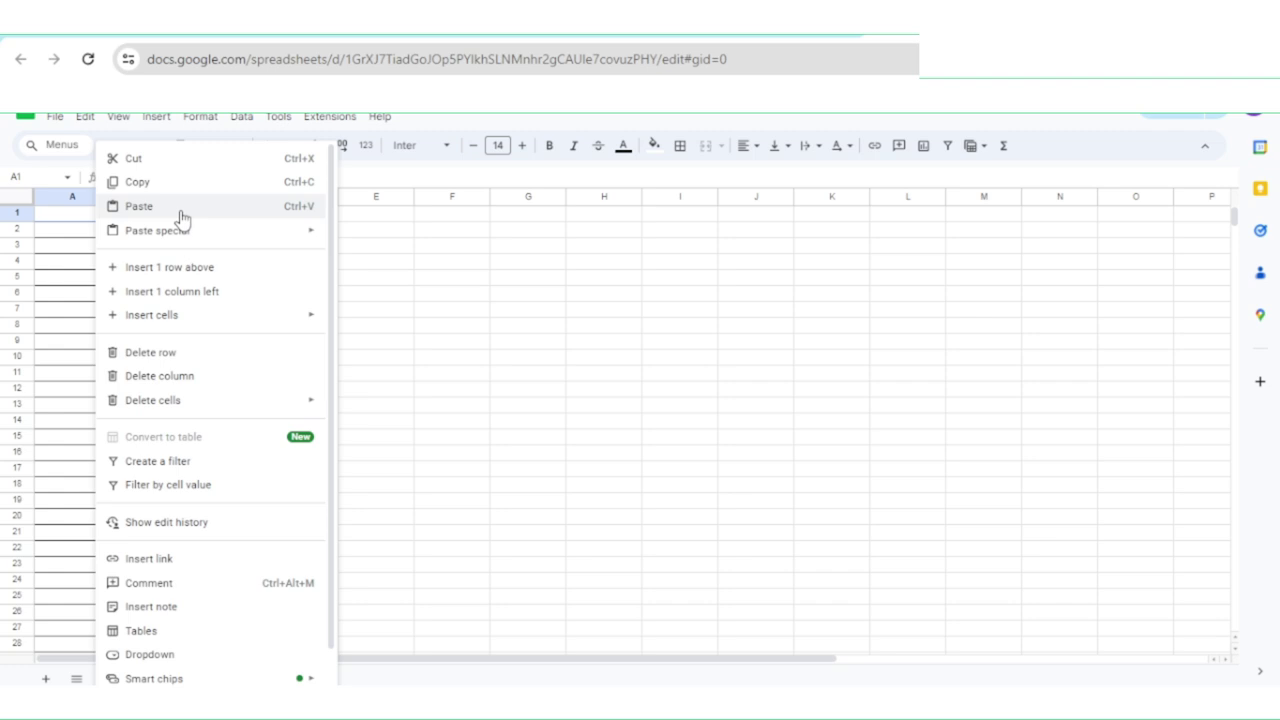
left_click(350, 234)
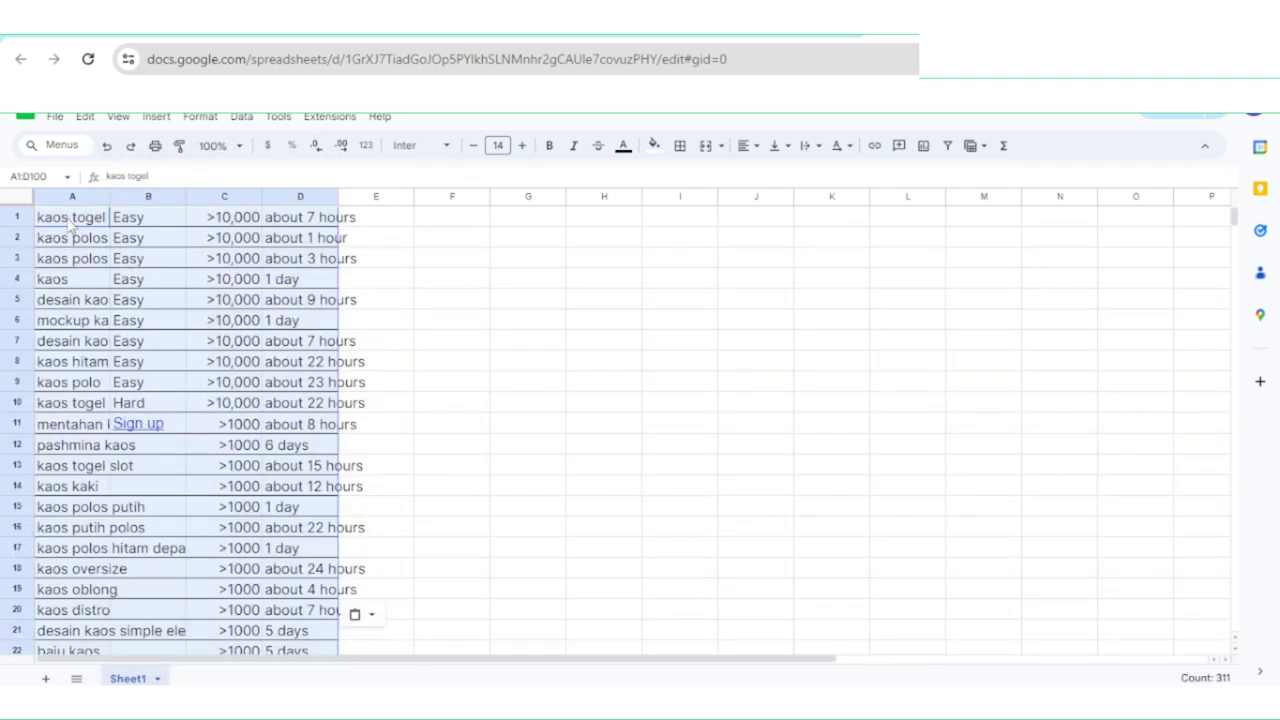
Delete columns B to D so only the keyword column is kept in the sheet.
left_click(70, 224)
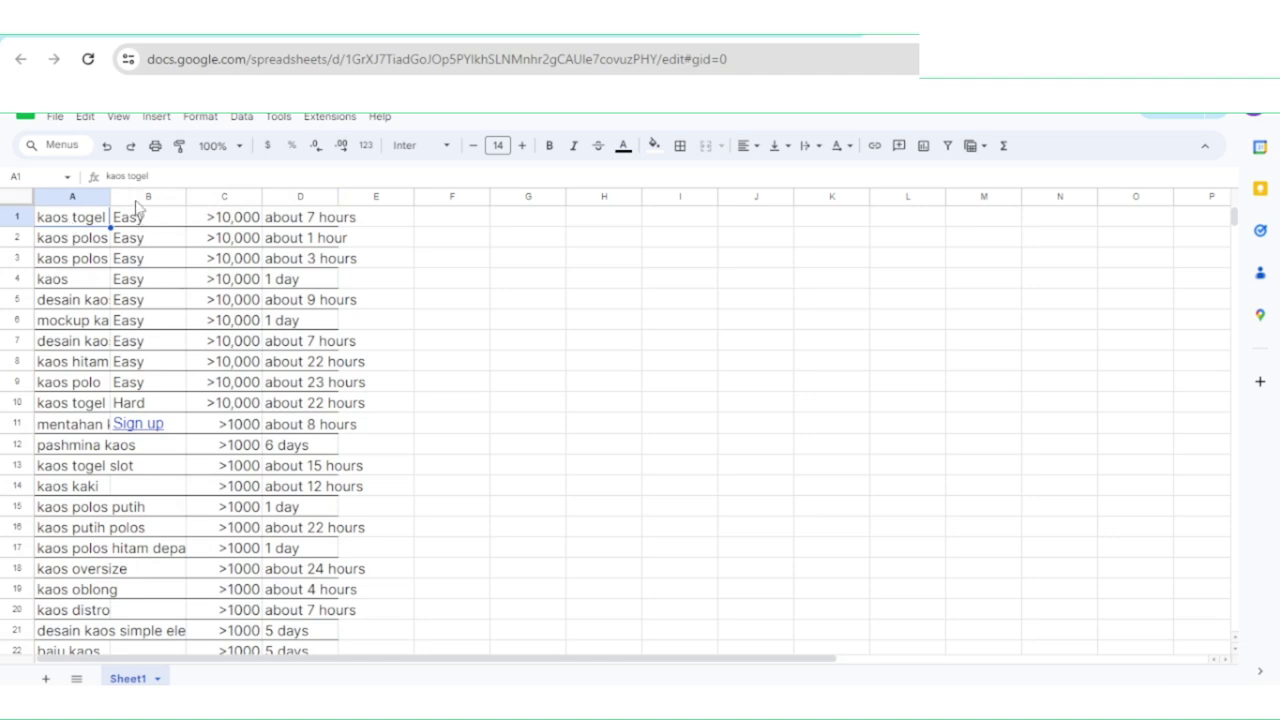
left_click_drag(135, 199, 333, 226)
right_click(278, 240)
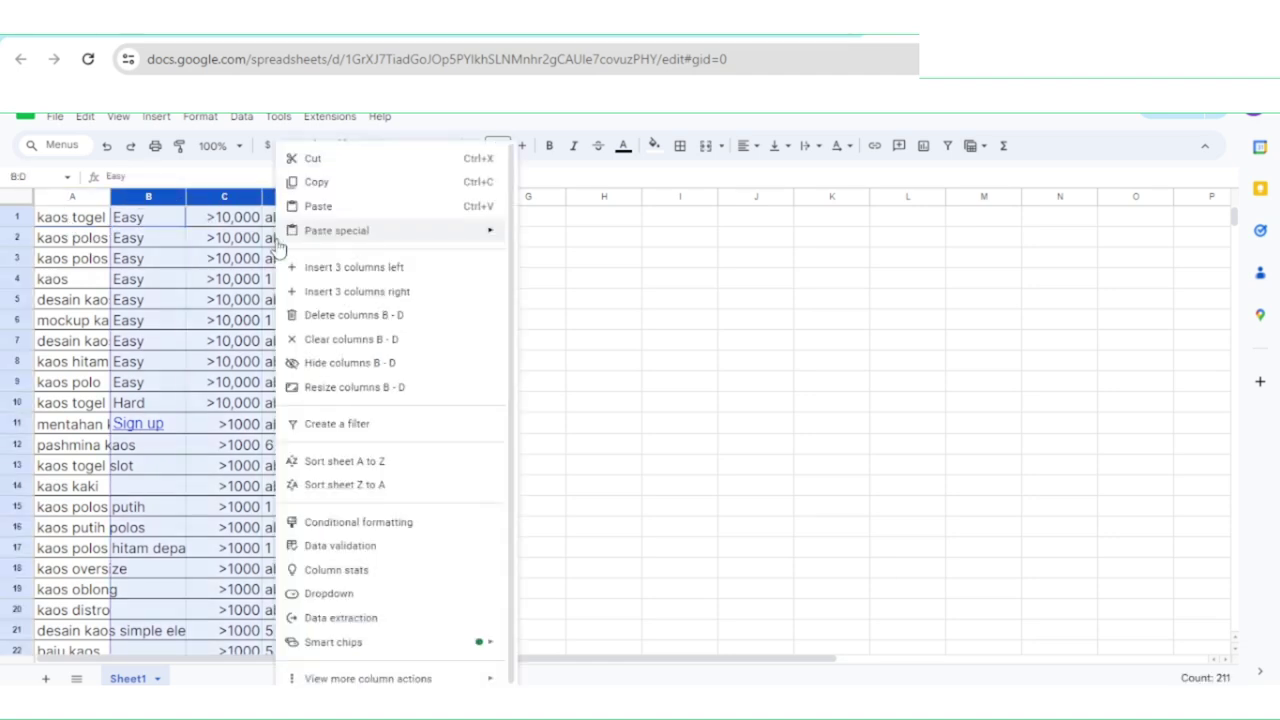
left_click(311, 316)
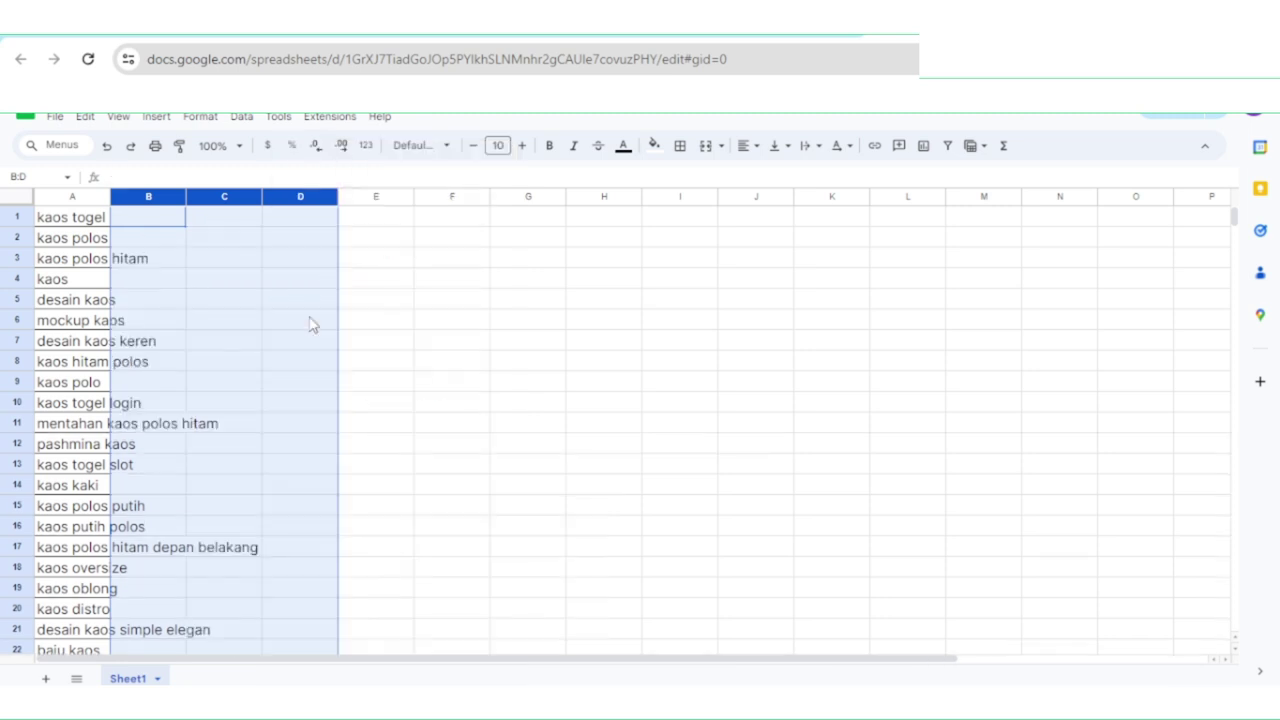
left_click(204, 306)
left_click(93, 240)
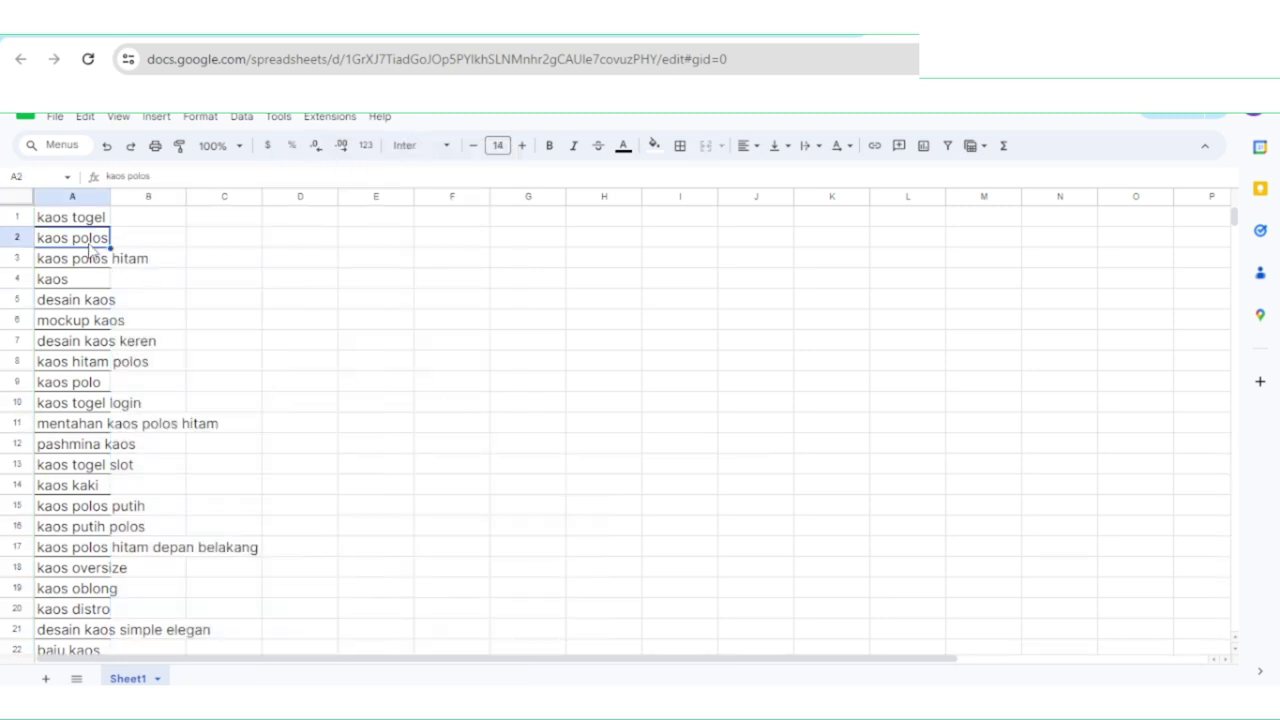
left_click(79, 346, "ctrl")
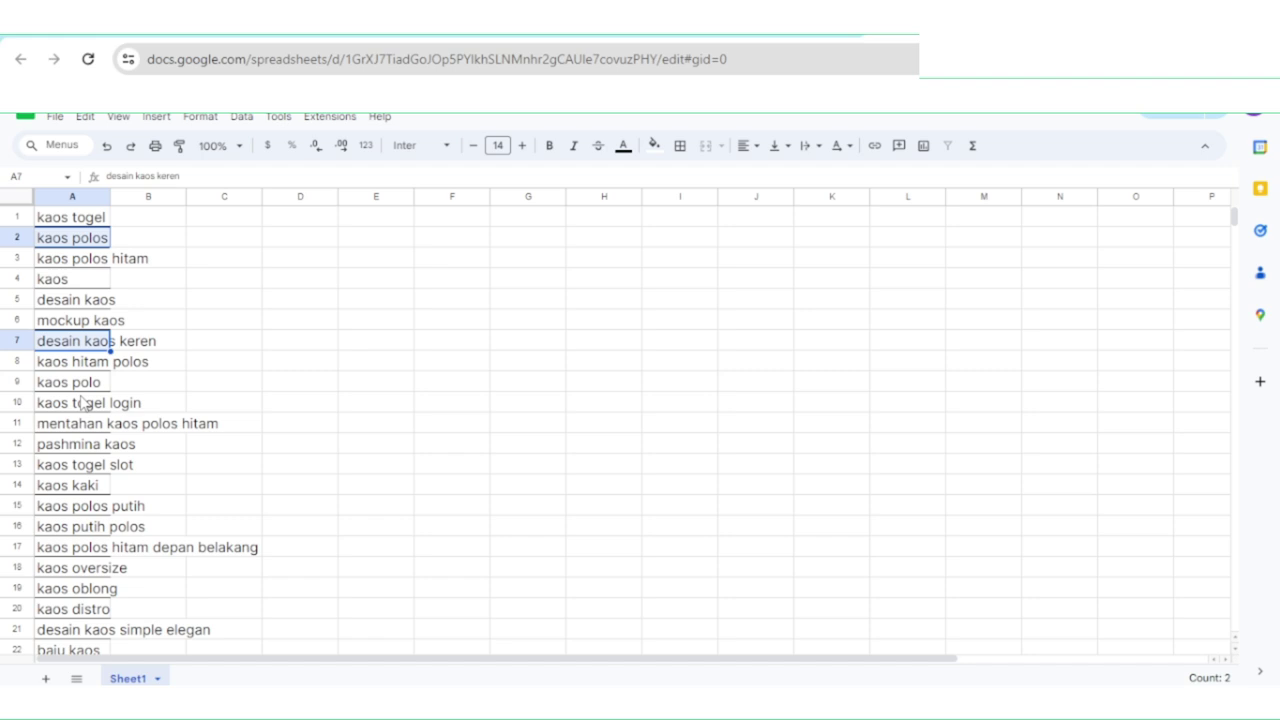
left_click(72, 468, "ctrl")
left_click(106, 568, "ctrl")
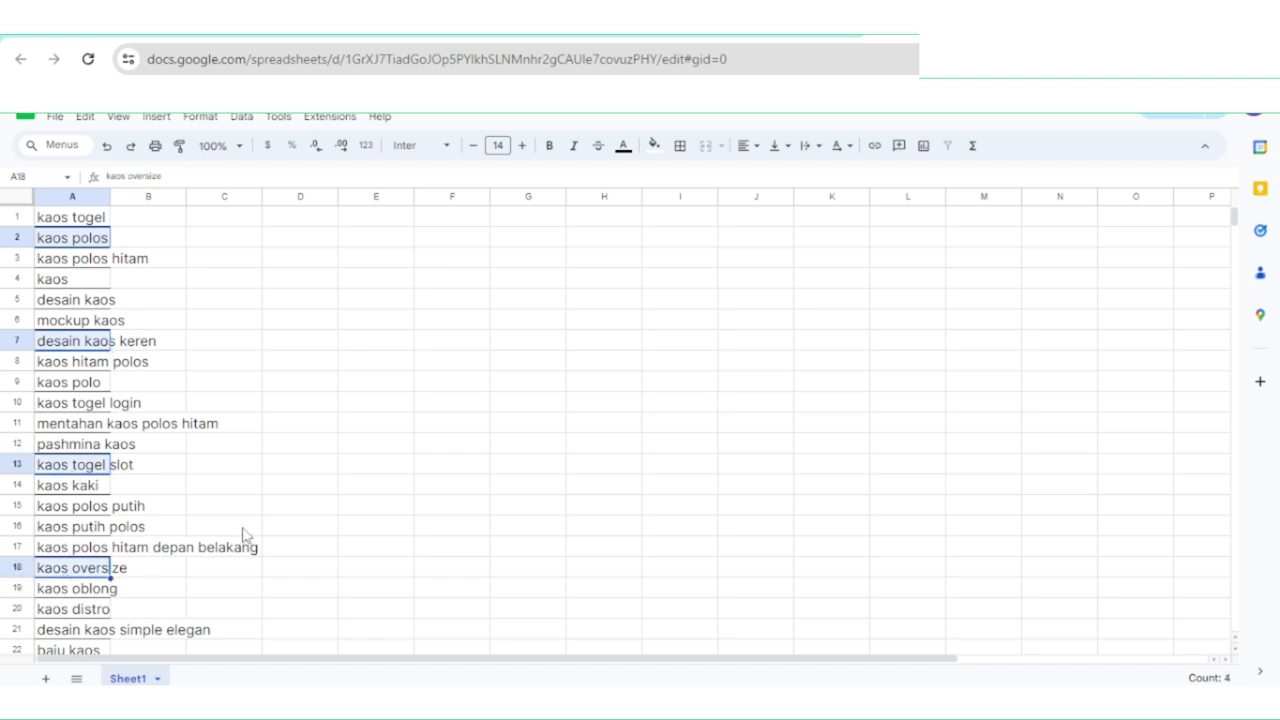
right_click(93, 475)
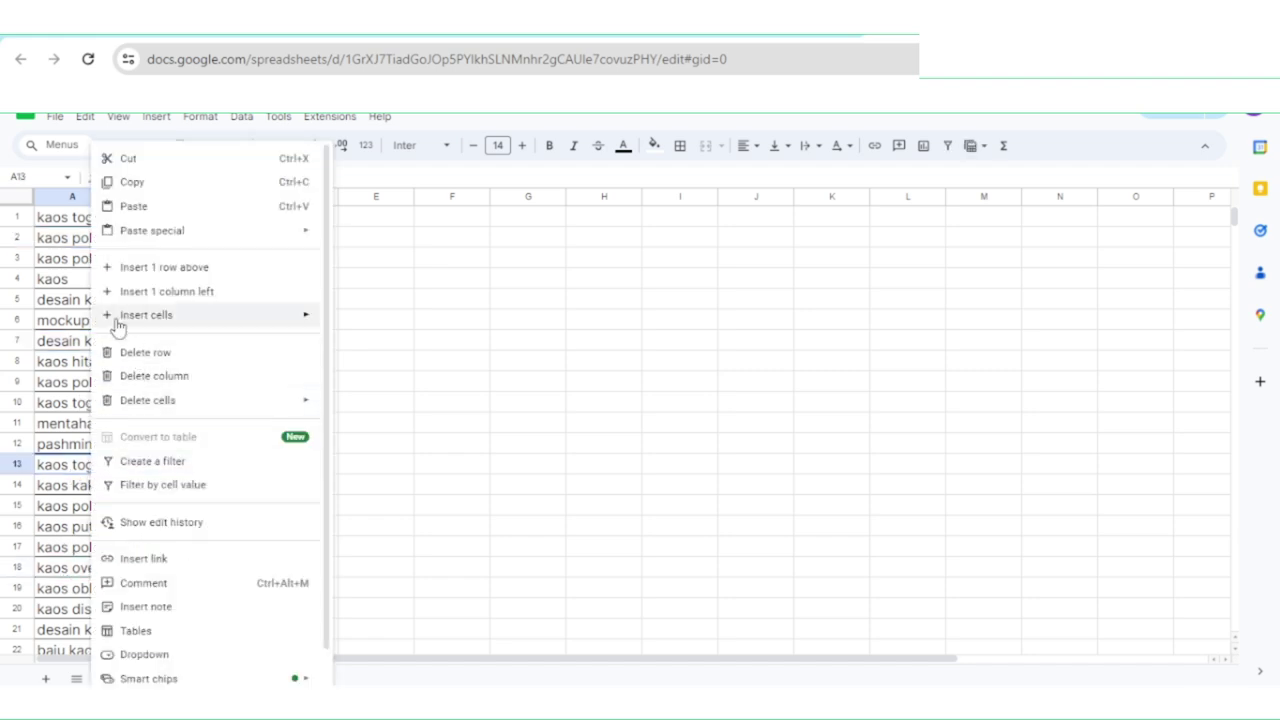
Copy kaos polos hitam, kaos hitam polos, kaos polos putih and desain kaos simple elegan into Qlobot's Tambahan Awal Judul Produk.
left_click(76, 260)
left_click(72, 362, "ctrl")
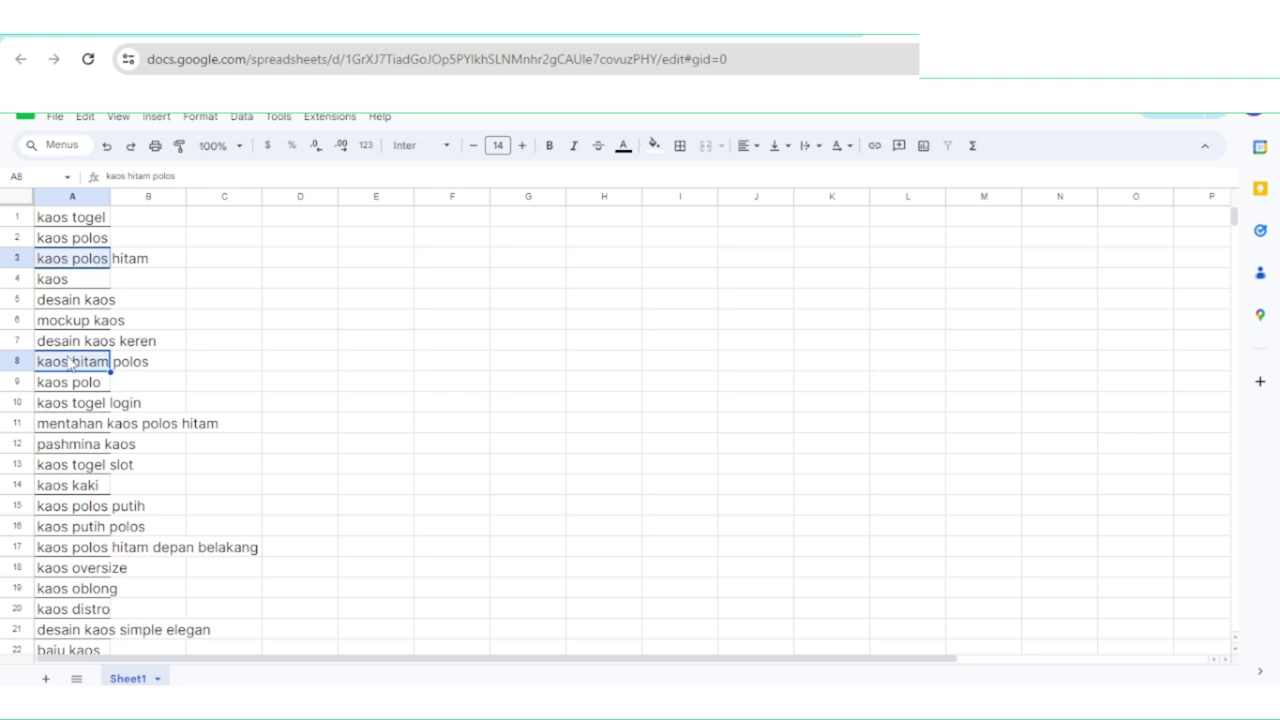
left_click(72, 507, "ctrl")
left_click(54, 636, "ctrl")
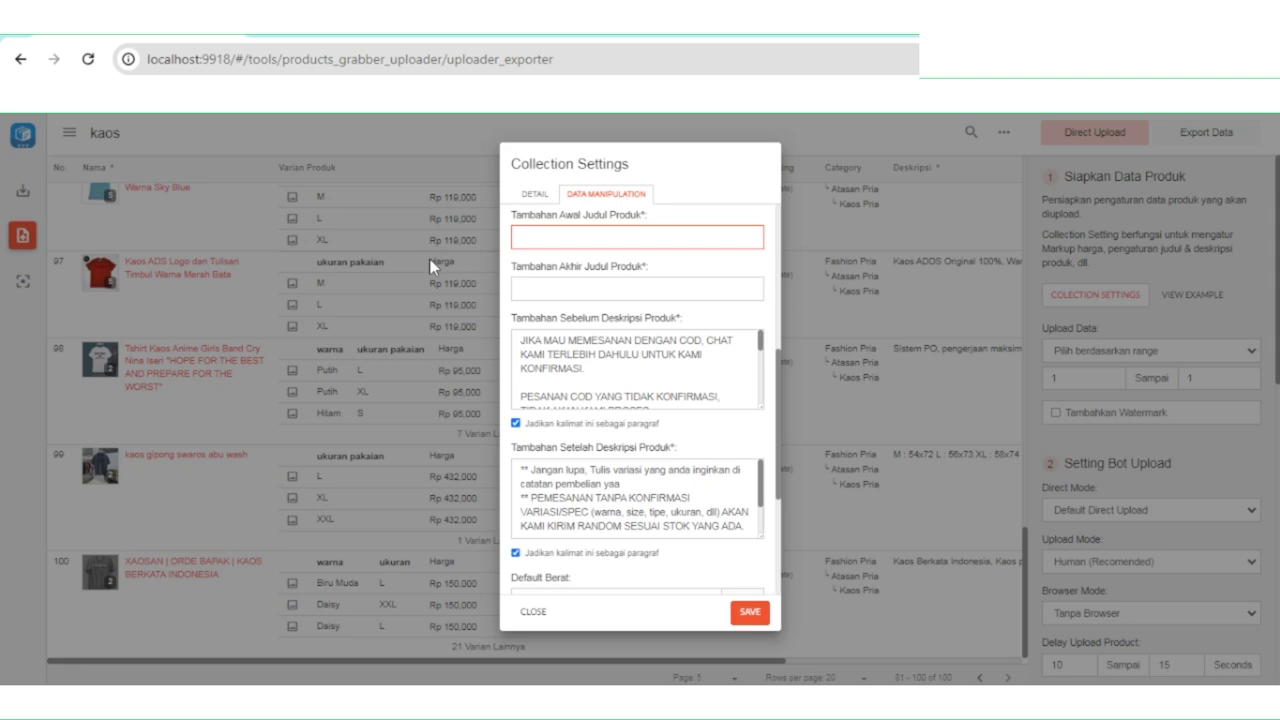
key("ctrl+v")
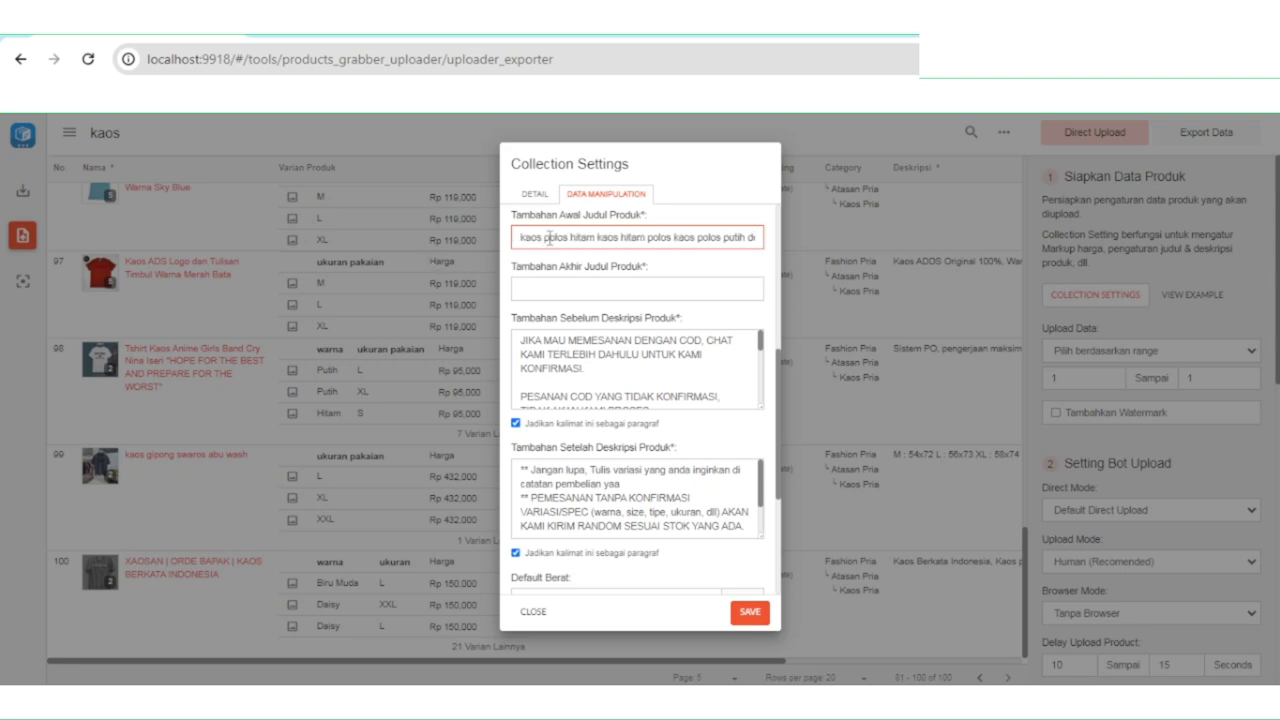
Check the pasted keywords from end to start and clear them from Tambahan Awal Judul Produk.
key("End")
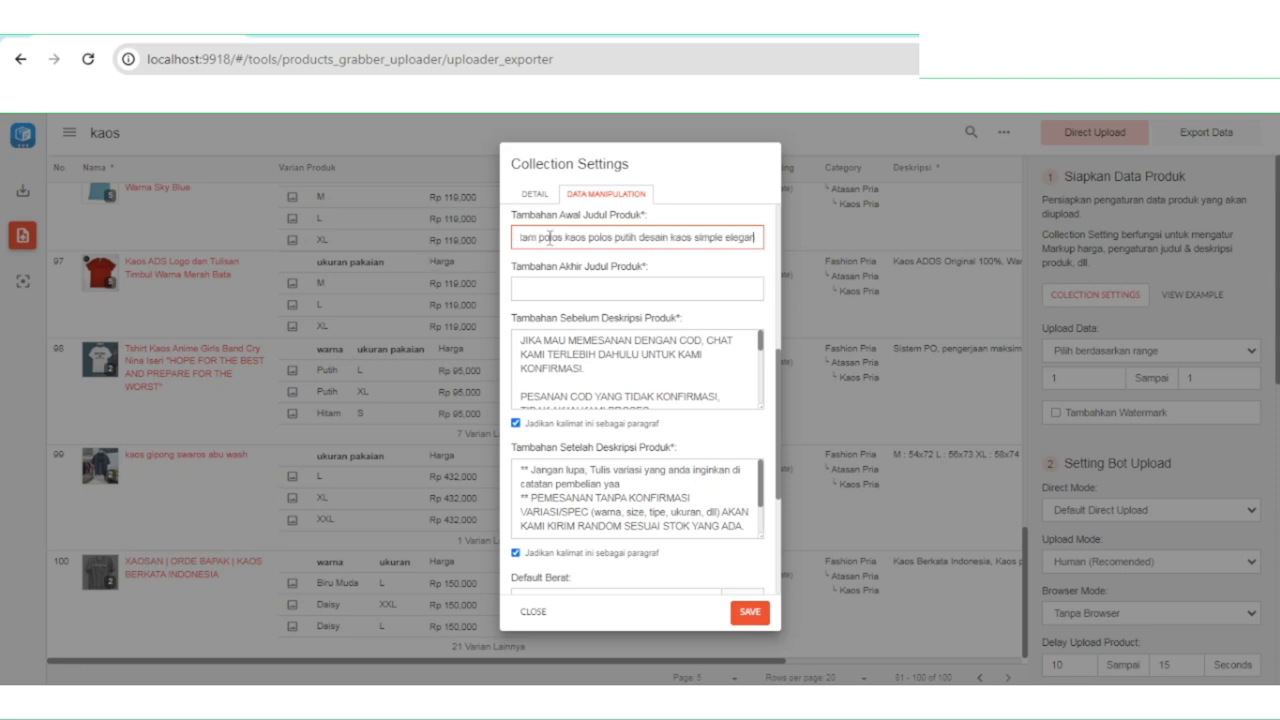
key("Home")
double_click(549, 238)
key("ctrl+a")
left_click(549, 238)
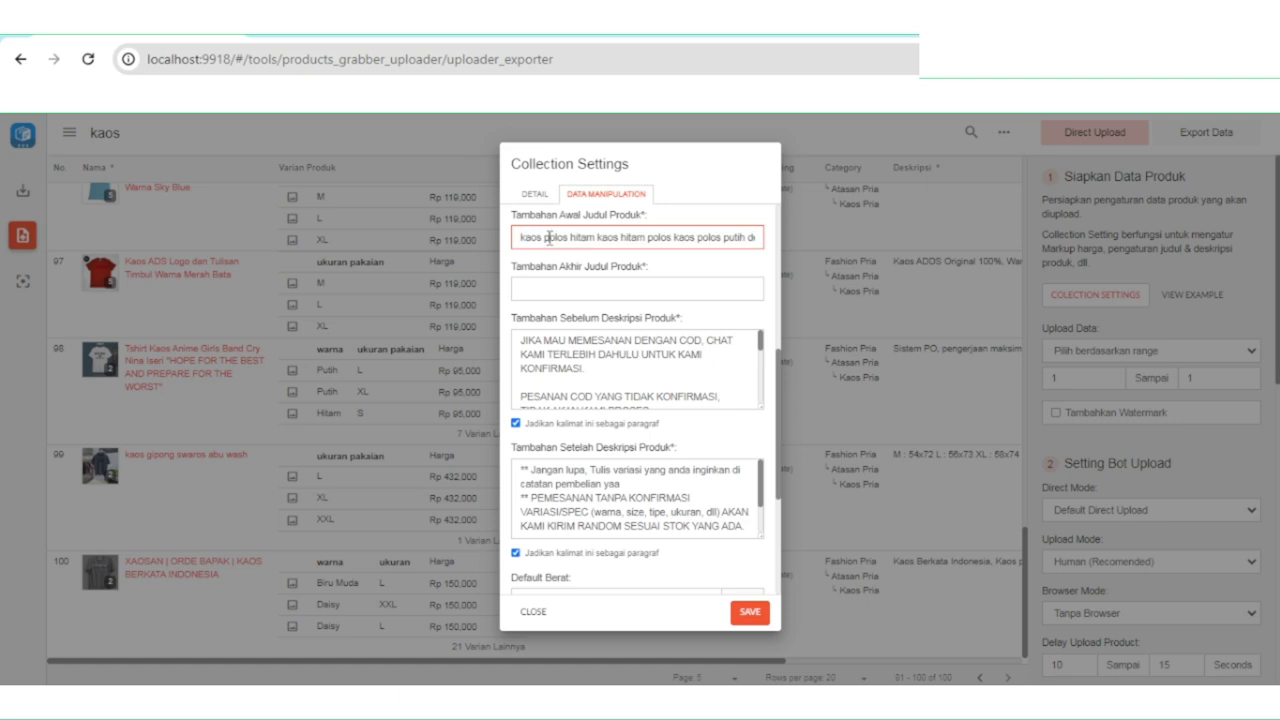
key("ctrl+a")
key("BackSpace")
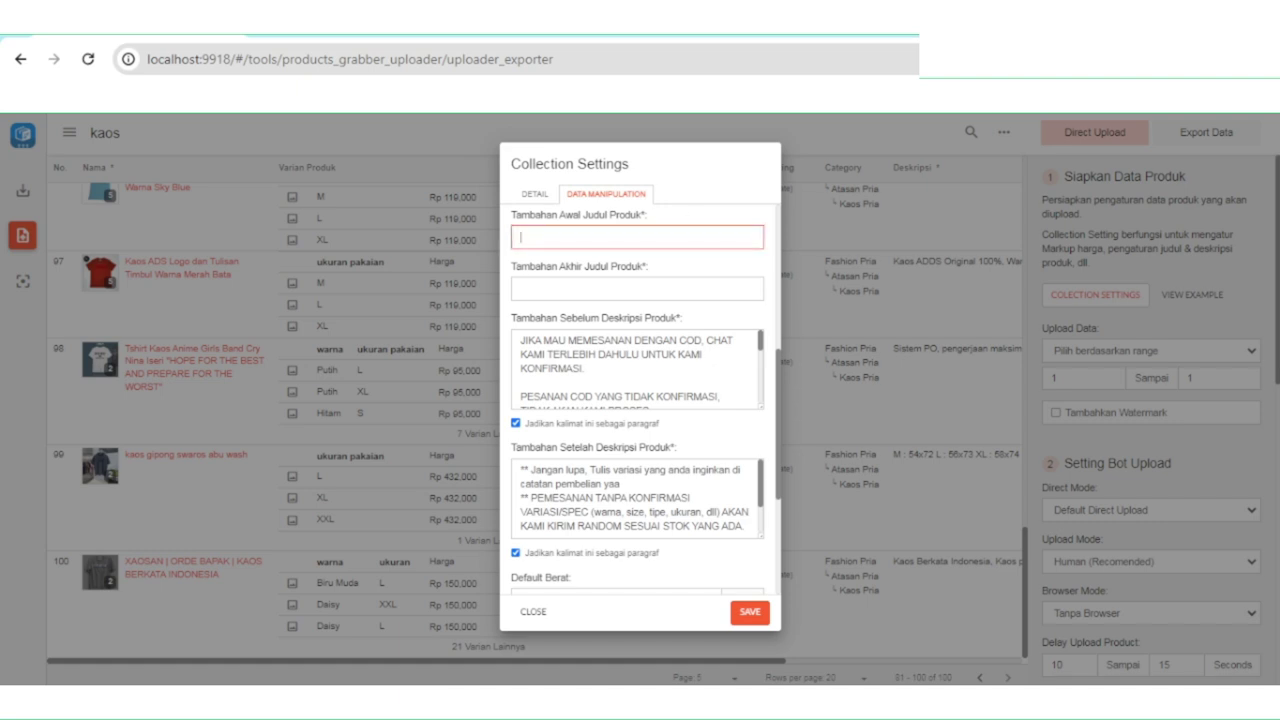
Place the Qlobot window beside Tokopedia and enter kaos in the Tokopedia search to list its suggestions.
left_click_drag(88, 15, 0, 300)
left_click(927, 124)
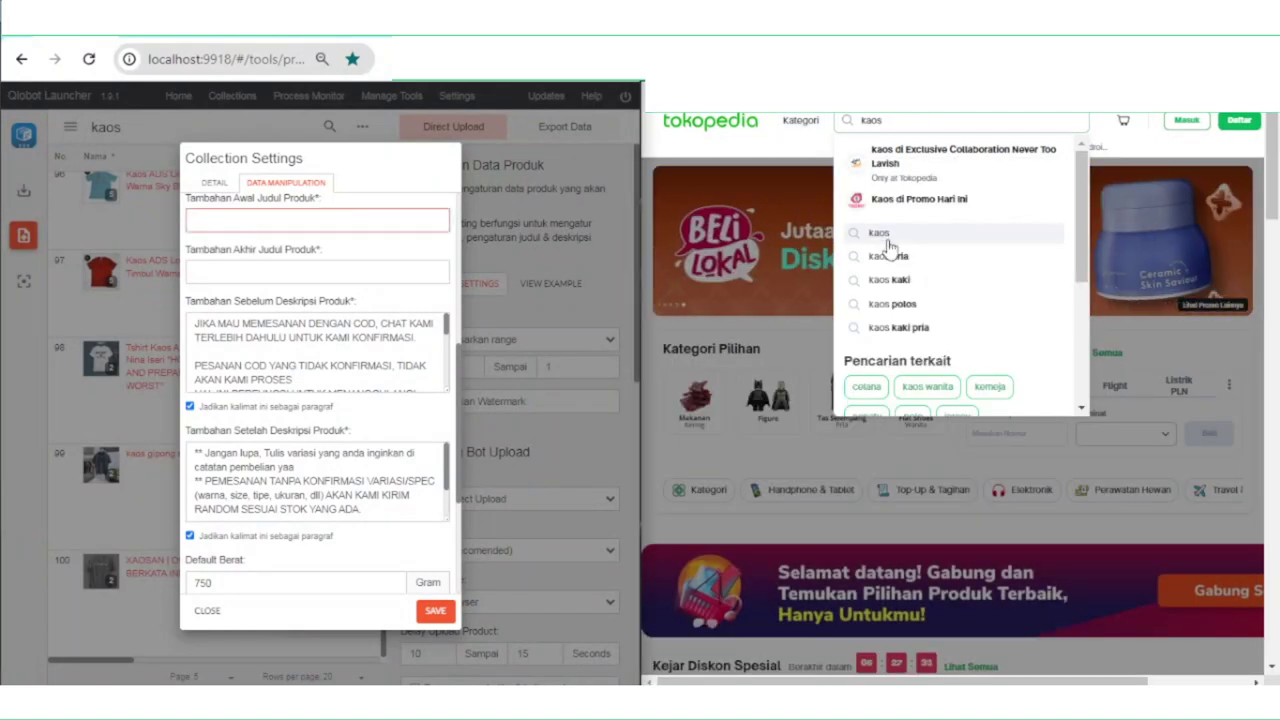
left_click(899, 121)
key("BackSpace")
key("BackSpace")
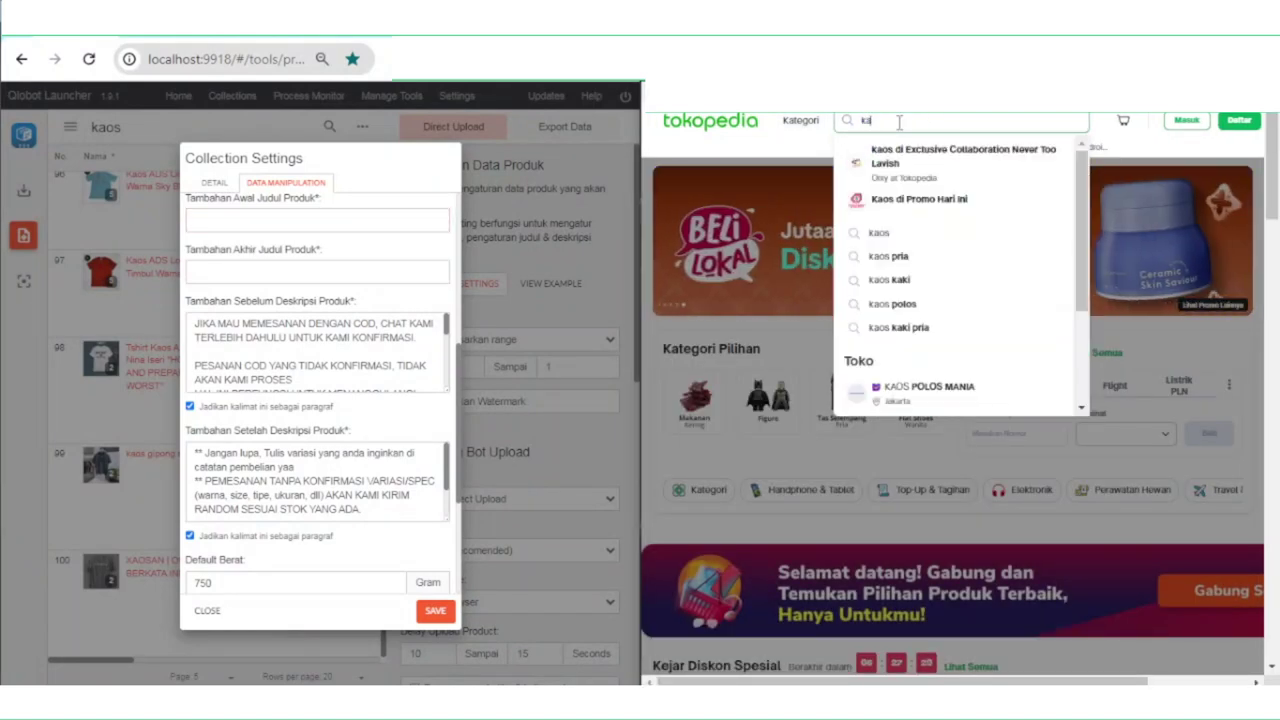
type("os")
Enter [ kaos | kaos pria | kaos polos ] from the Tokopedia suggestions into Tambahan Awal Judul Produk.
left_click(271, 220)
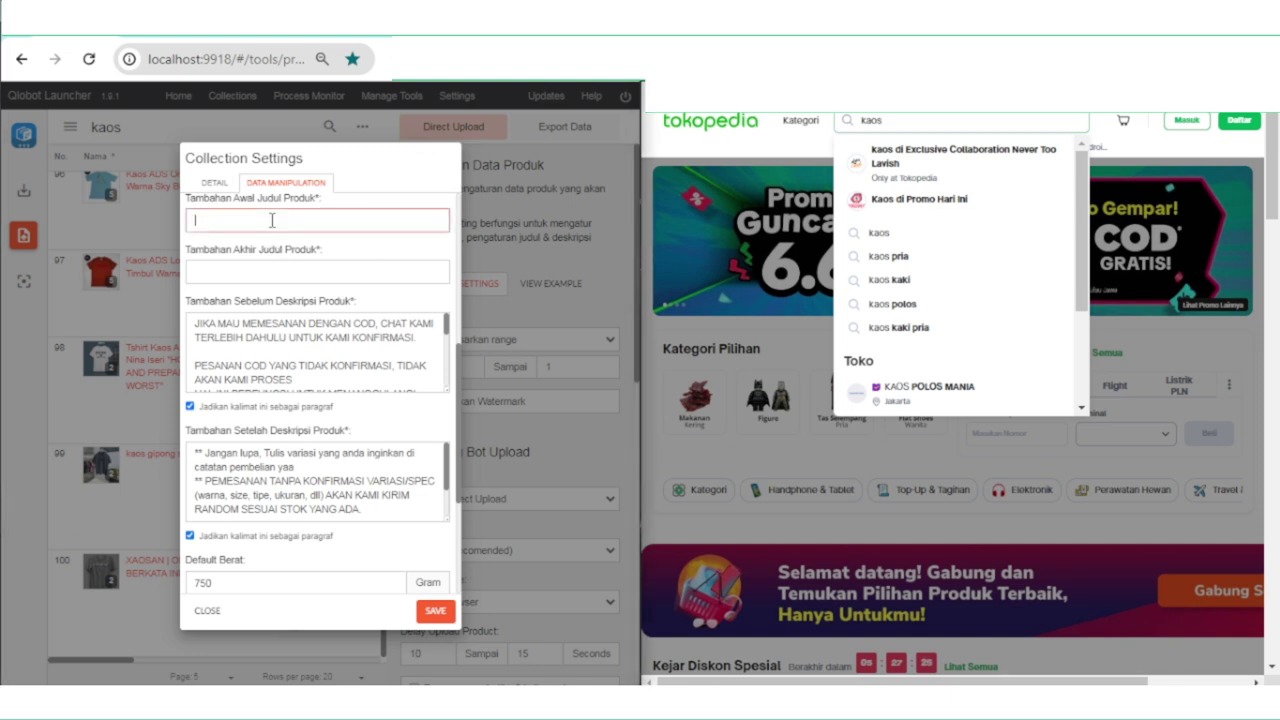
type("kaos")
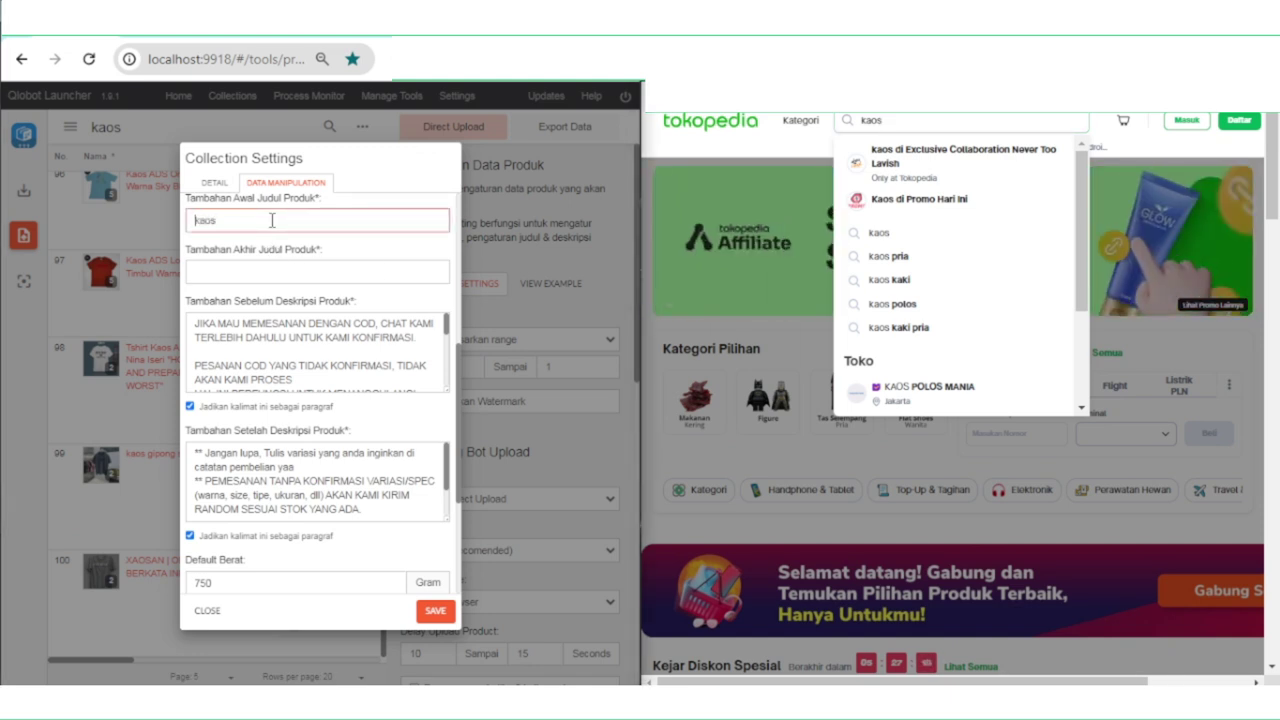
key("Home")
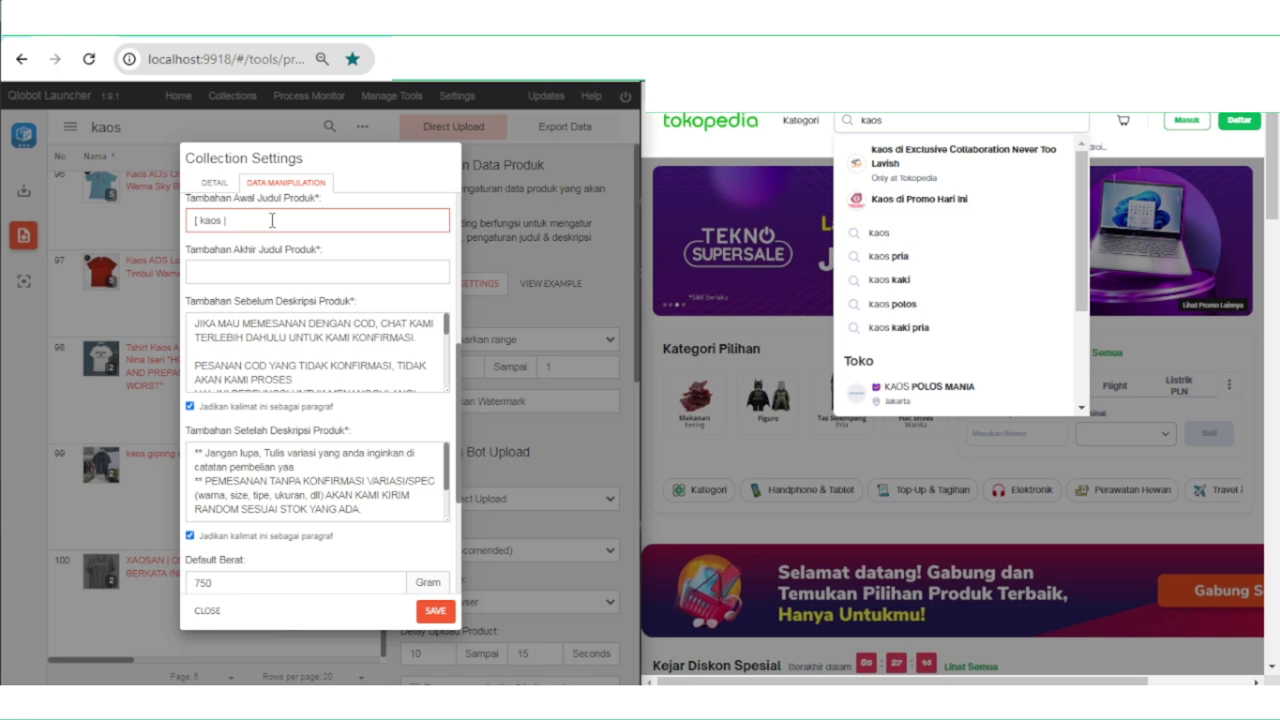
type("kaos pria")
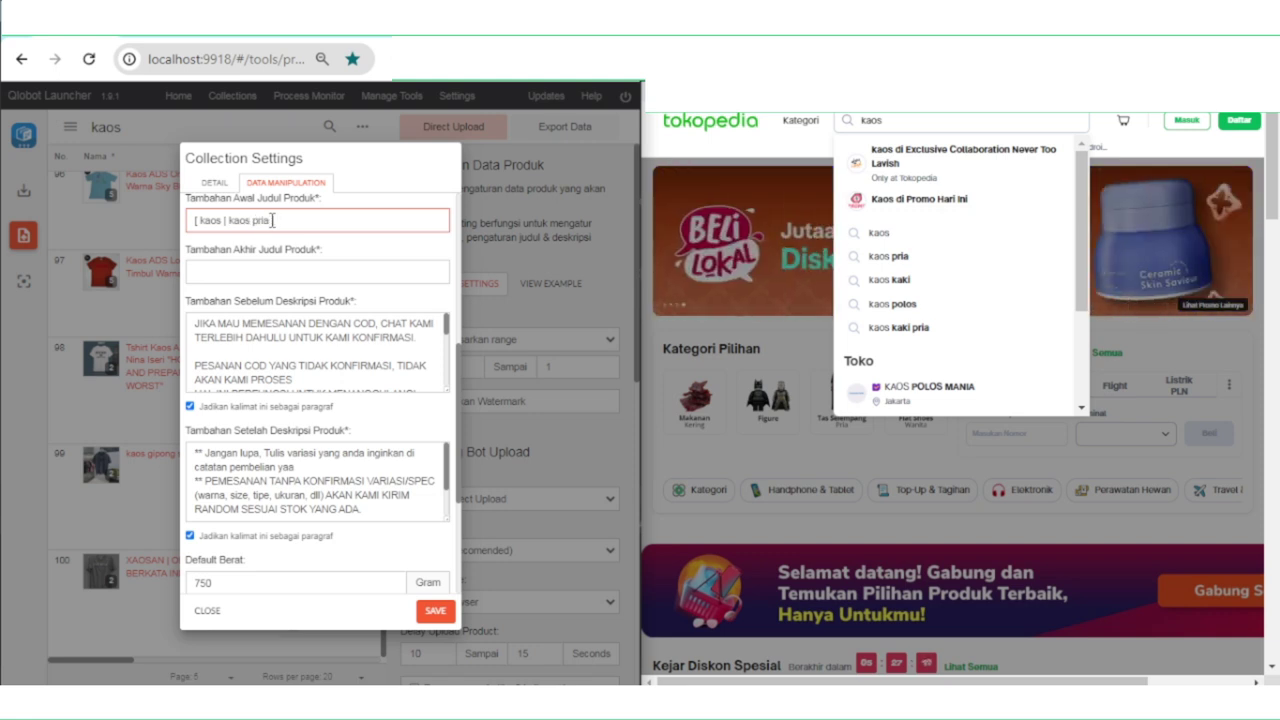
type(" | kaos polos |")
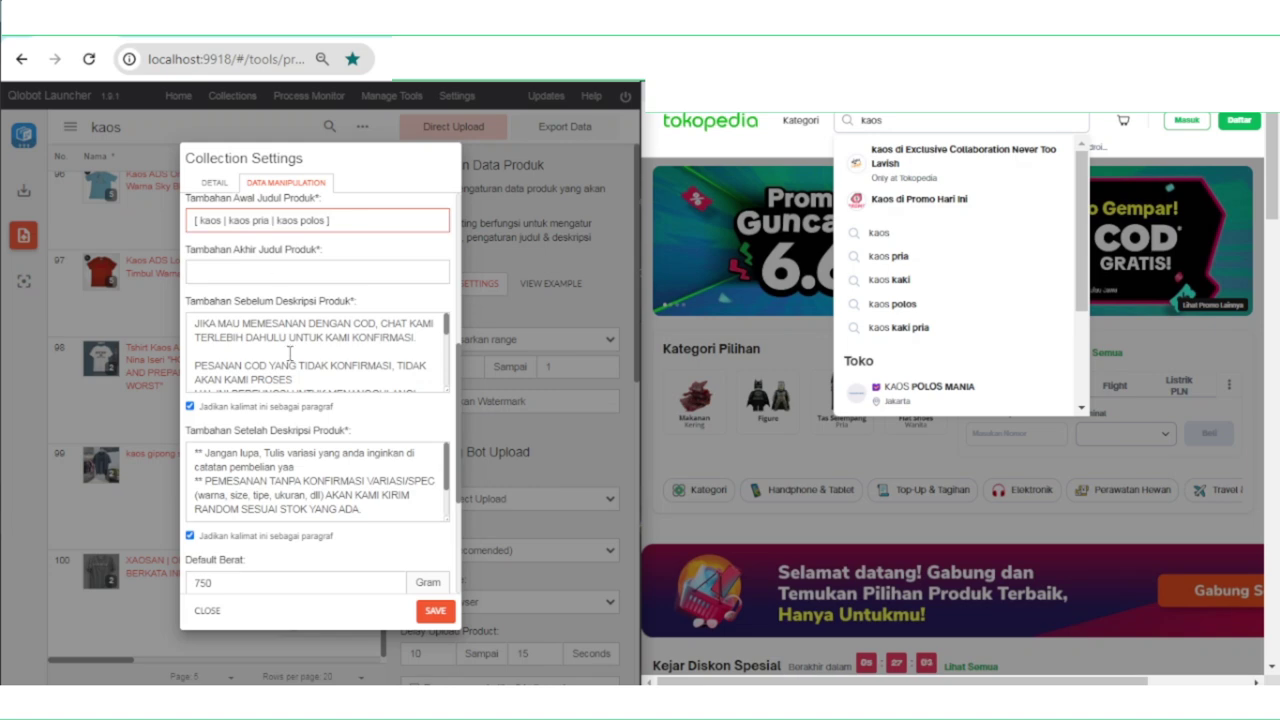
Clear Tambahan Awal Judul Produk and place Shopee beside Qlobot with kaos entered in its search.
key("ctrl+a")
key("BackSpace")
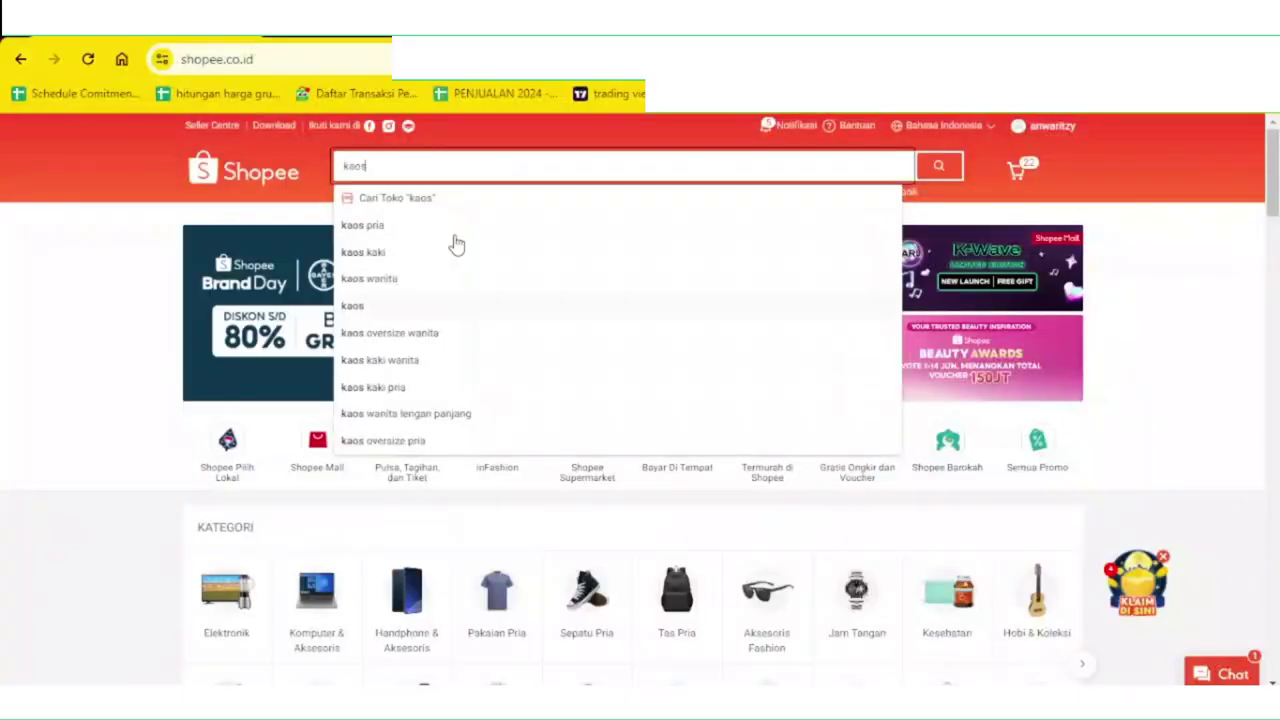
key("super+Right")
key("ctrl+a")
key("BackSpace")
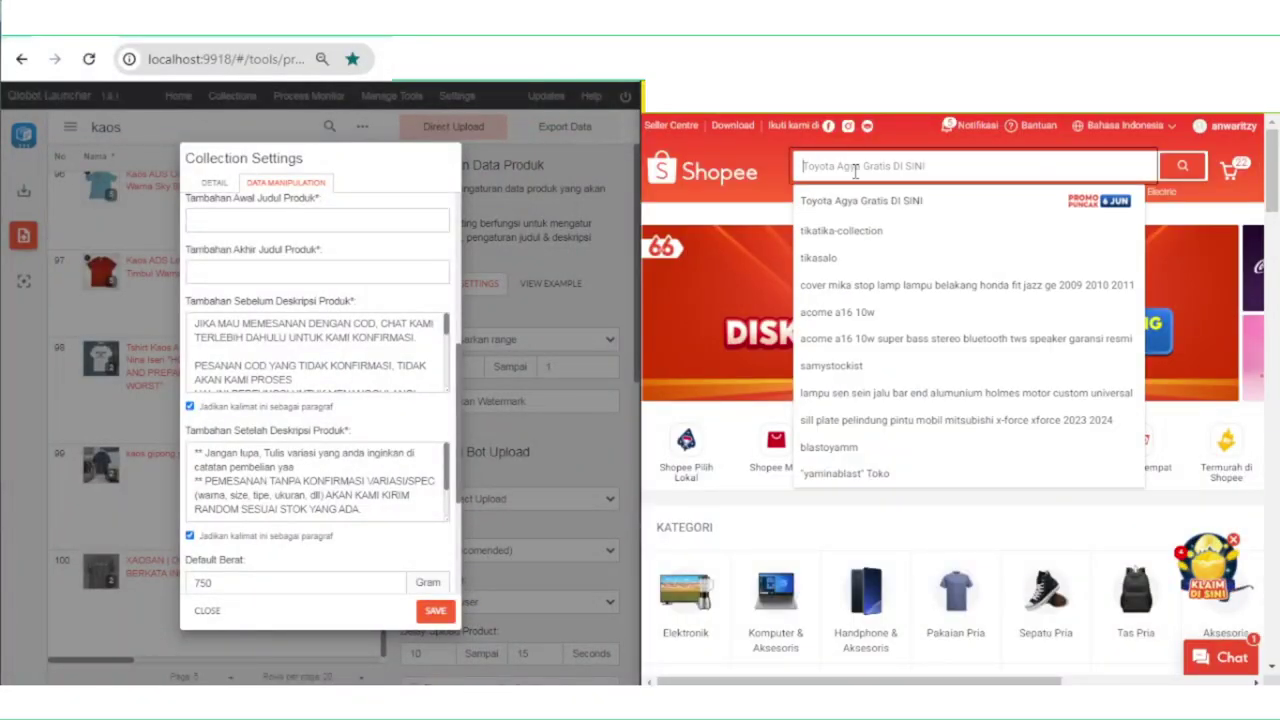
type("kaos")
Enter [ kaos pria | kaos wanita | kaos | kaos oversize wanita | kaos wanita lengan panjang | kaos oversize pria ] into Tambahan Awal Judul Produk.
left_click(263, 220)
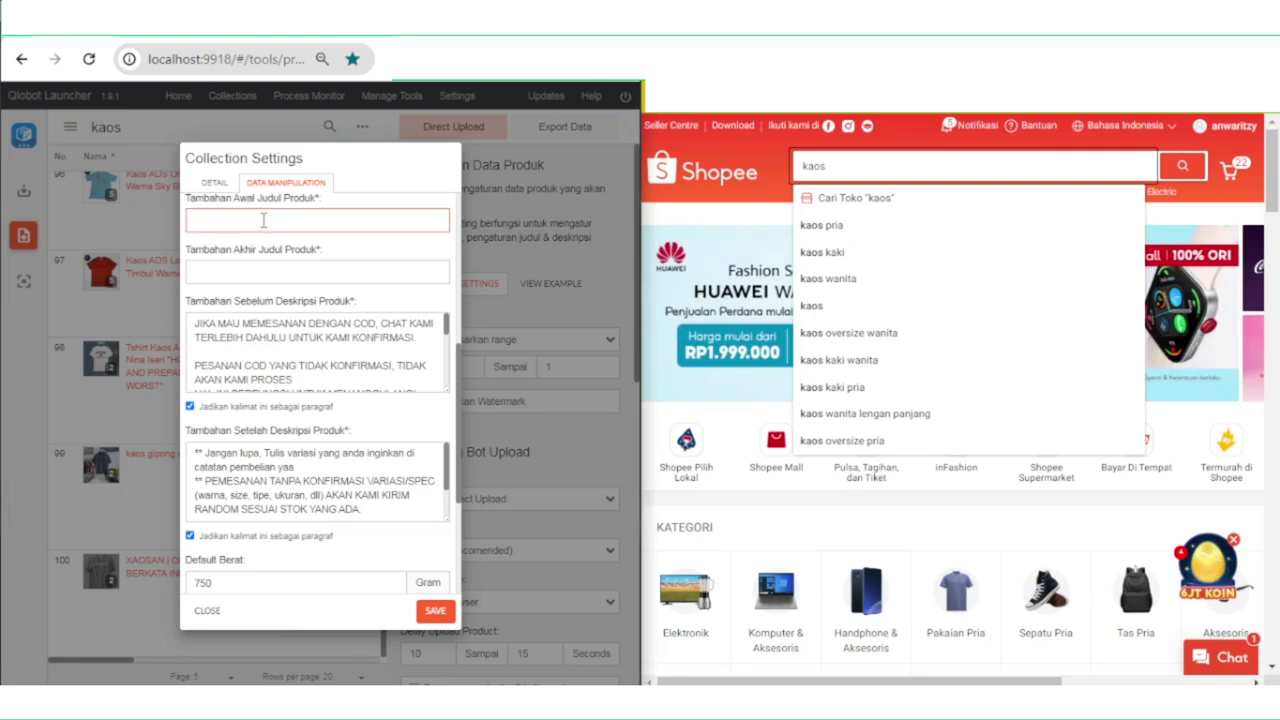
type("[ kaos pria ] | kaos wanita")
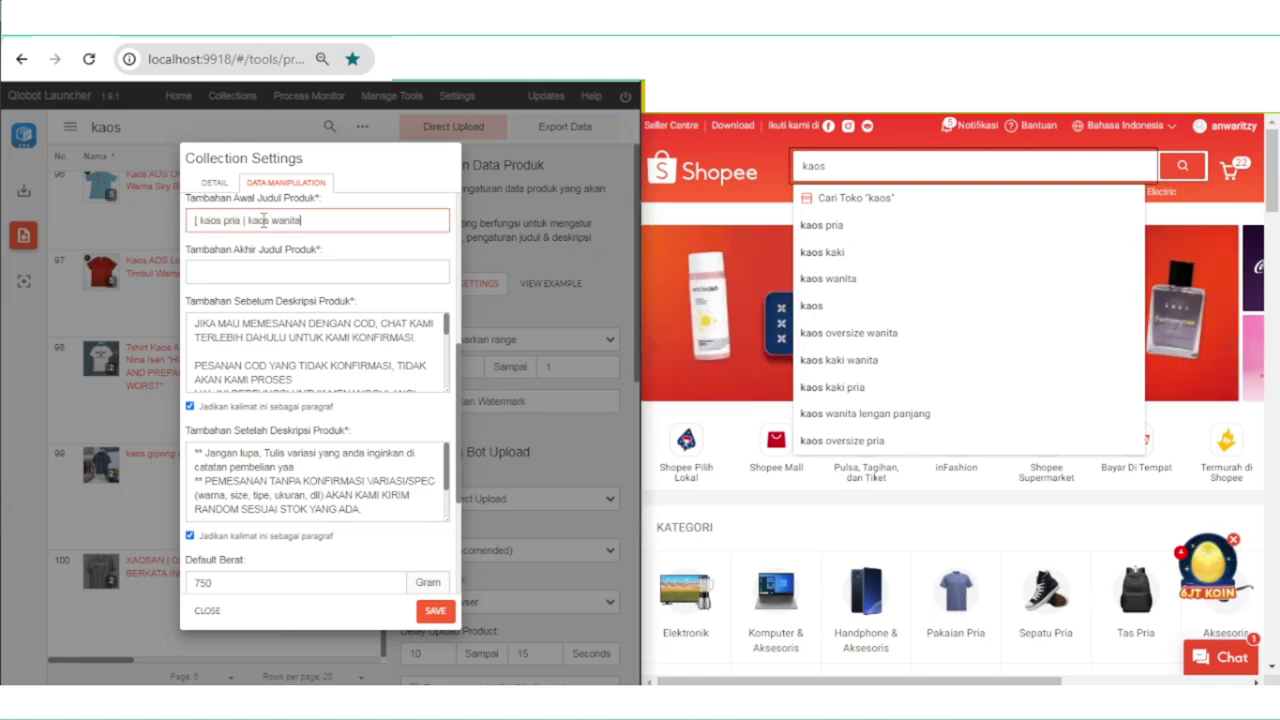
type(" | kaos ")
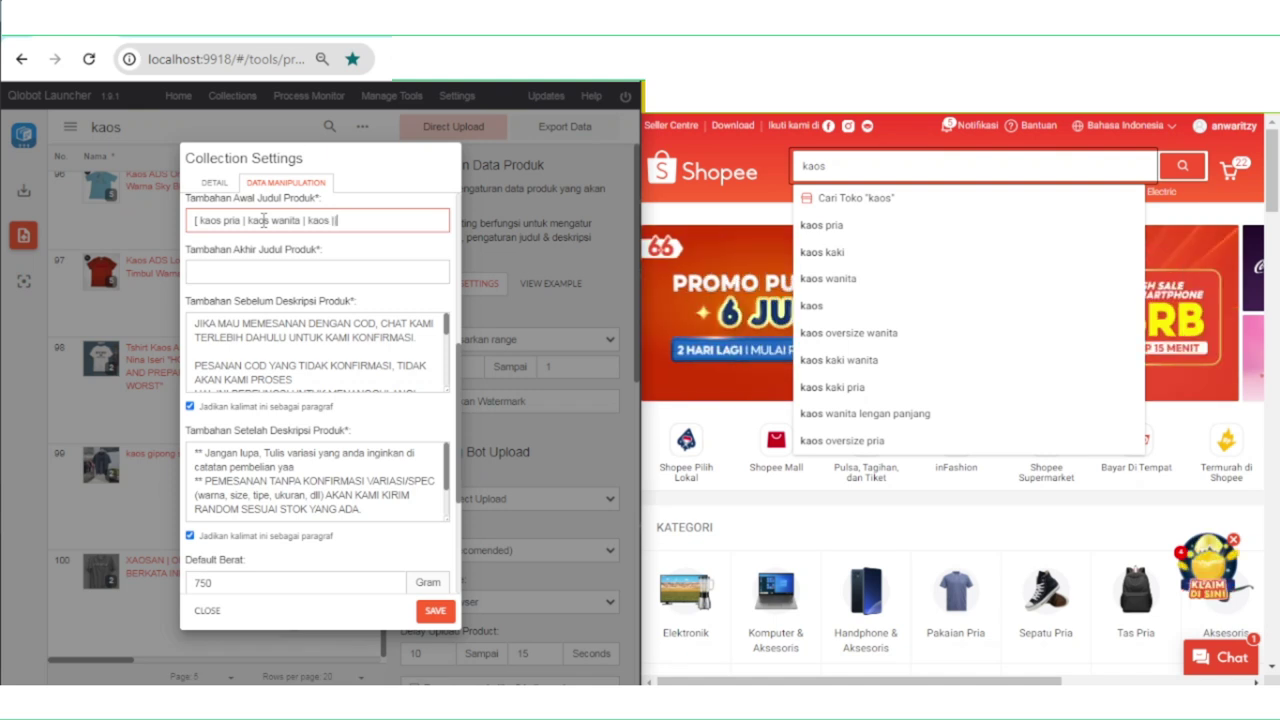
type("| kaos oversize wanita |")
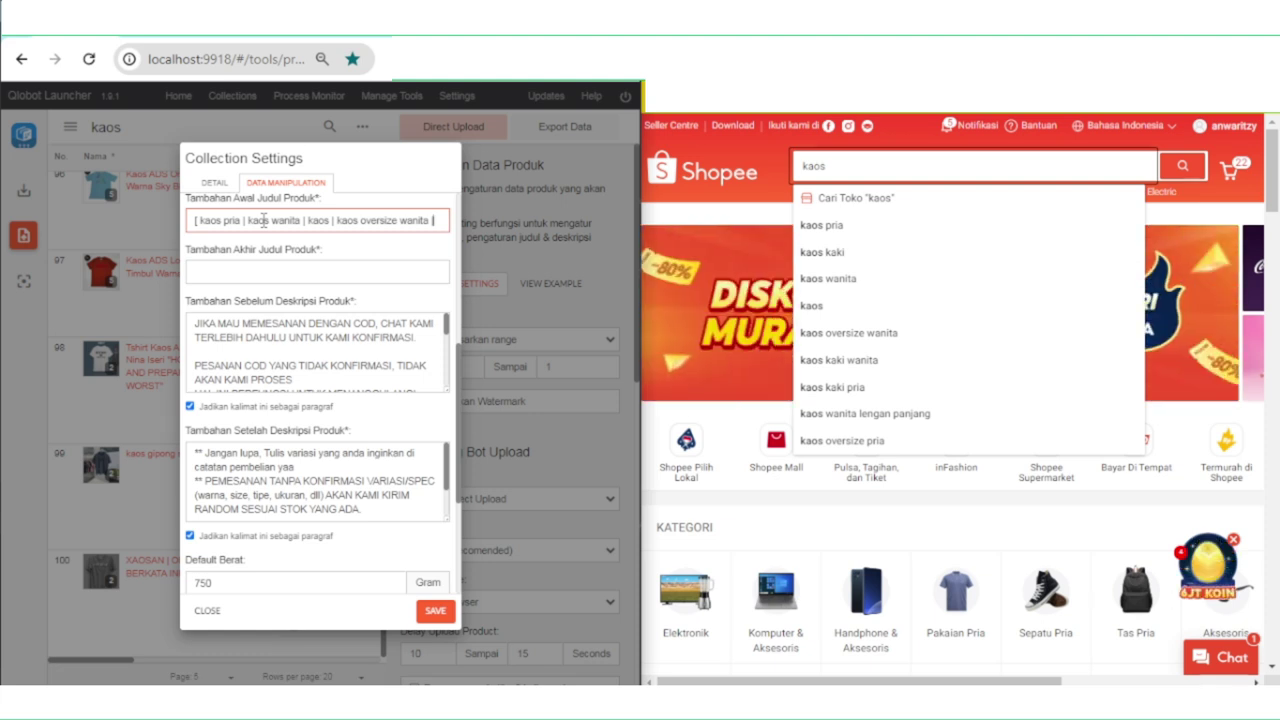
type(" ka")
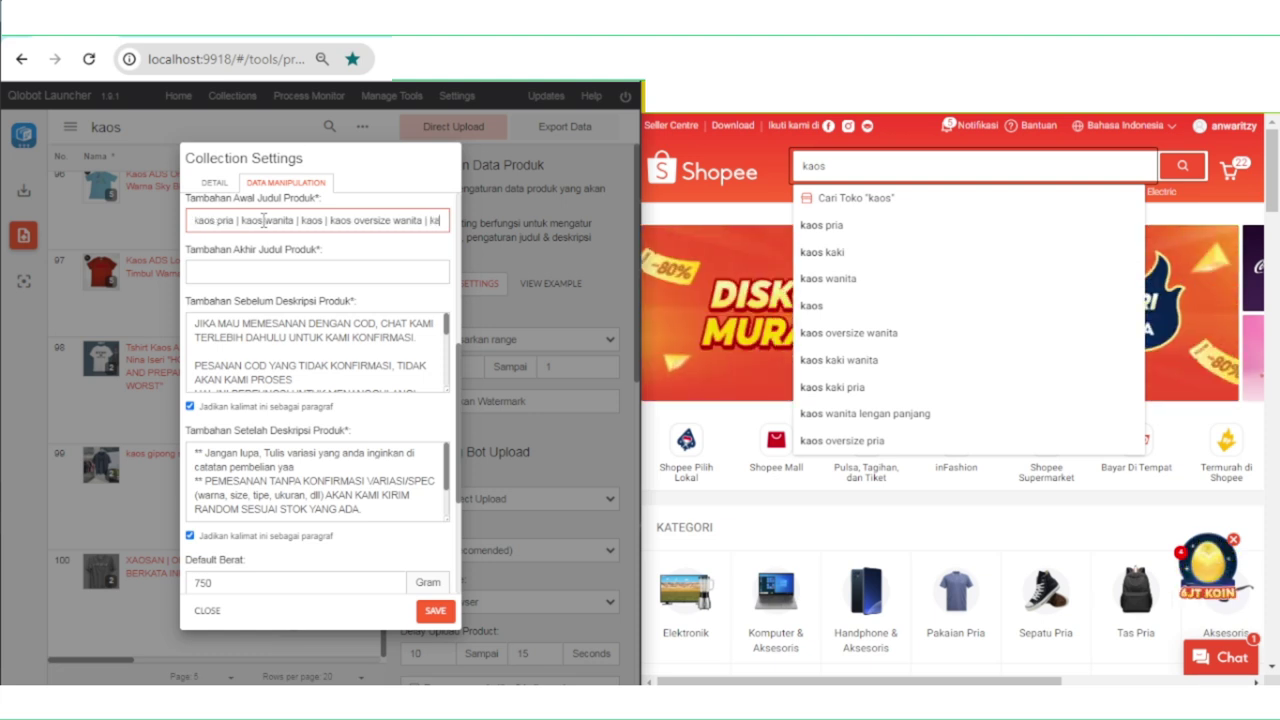
type("os wanita lengan panjang | kaos")
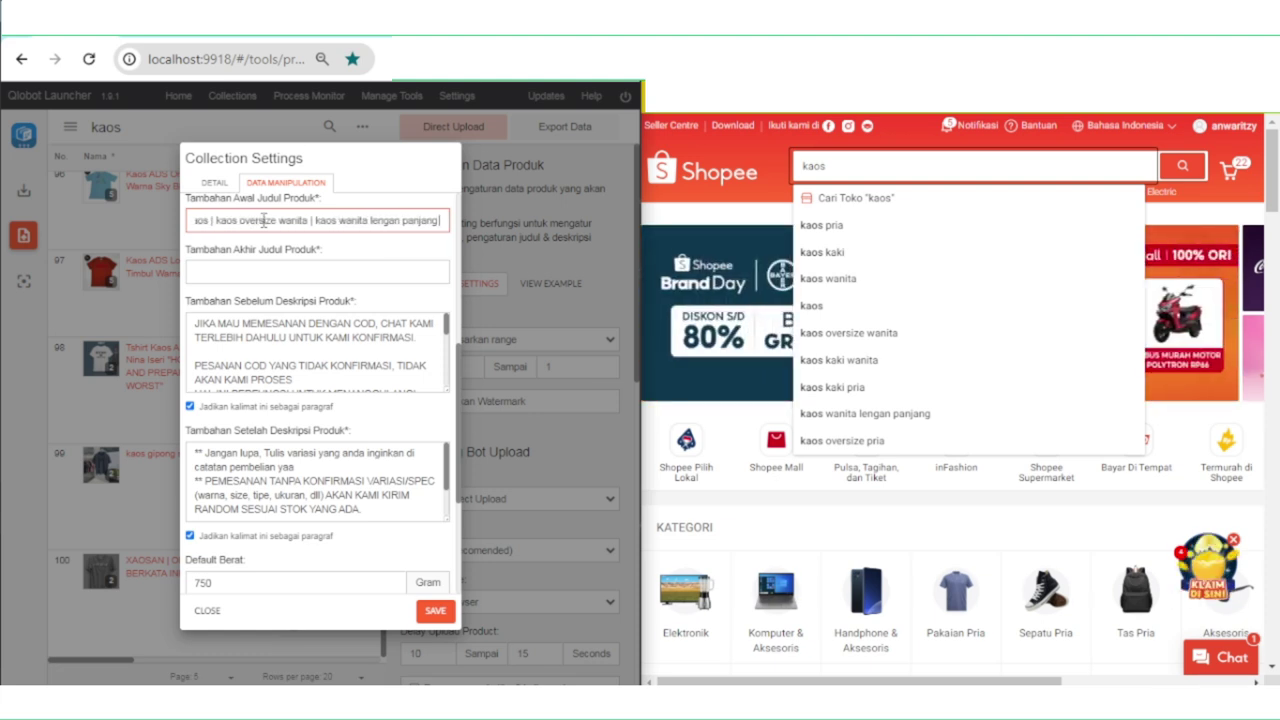
type(" oversize pria")
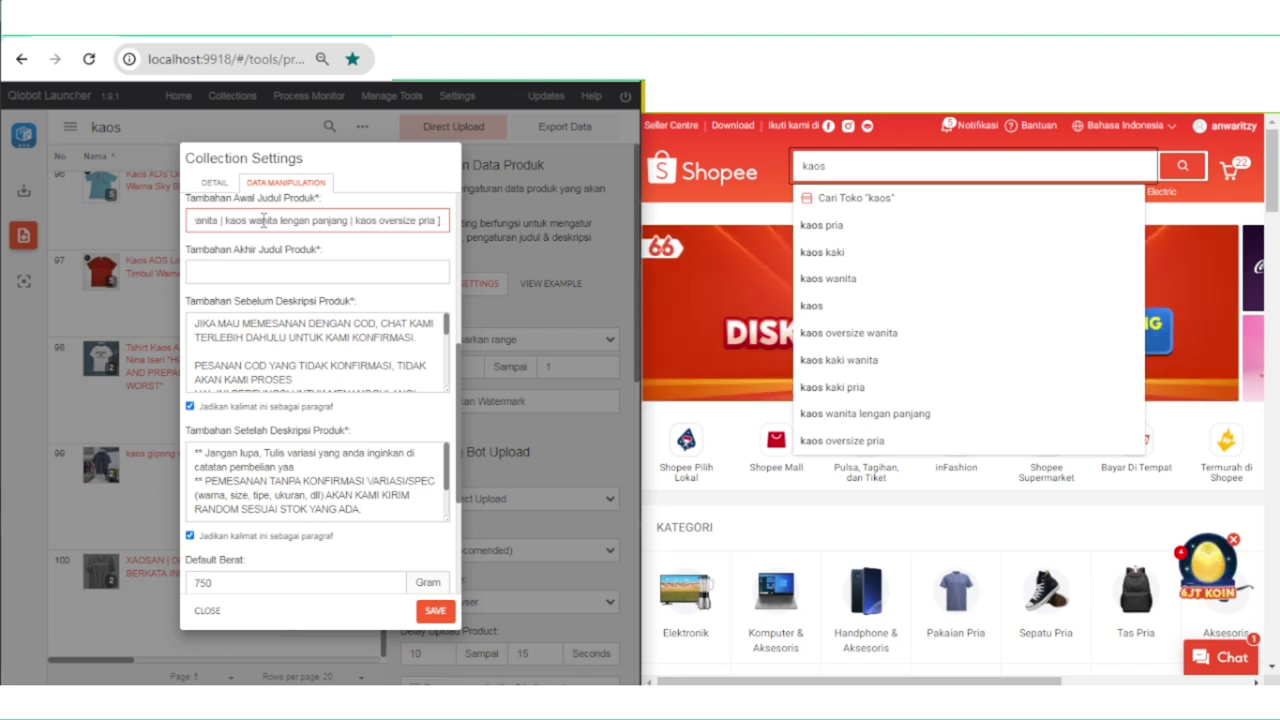
Check the full length of the keyword list entered in Tambahan Awal Judul Produk.
key("ctrl+a")
left_click(262, 220)
key("End")
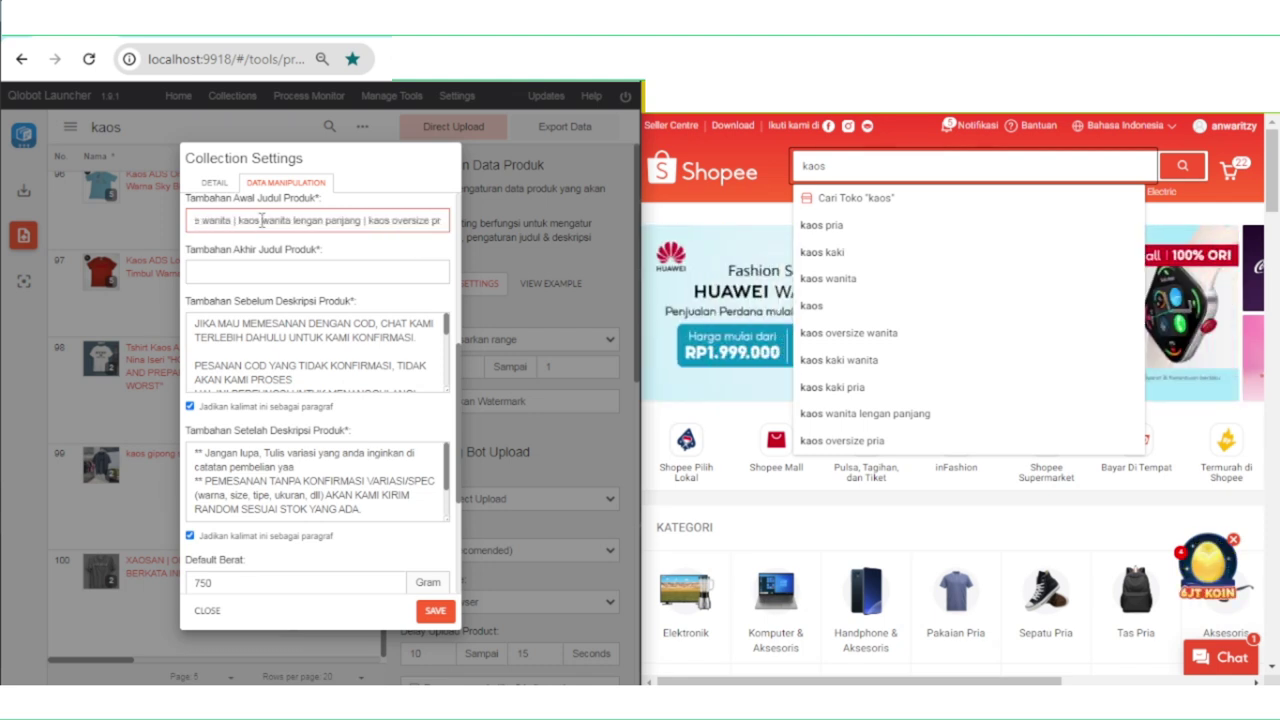
key("Home")
key("ctrl+a")
key("End")
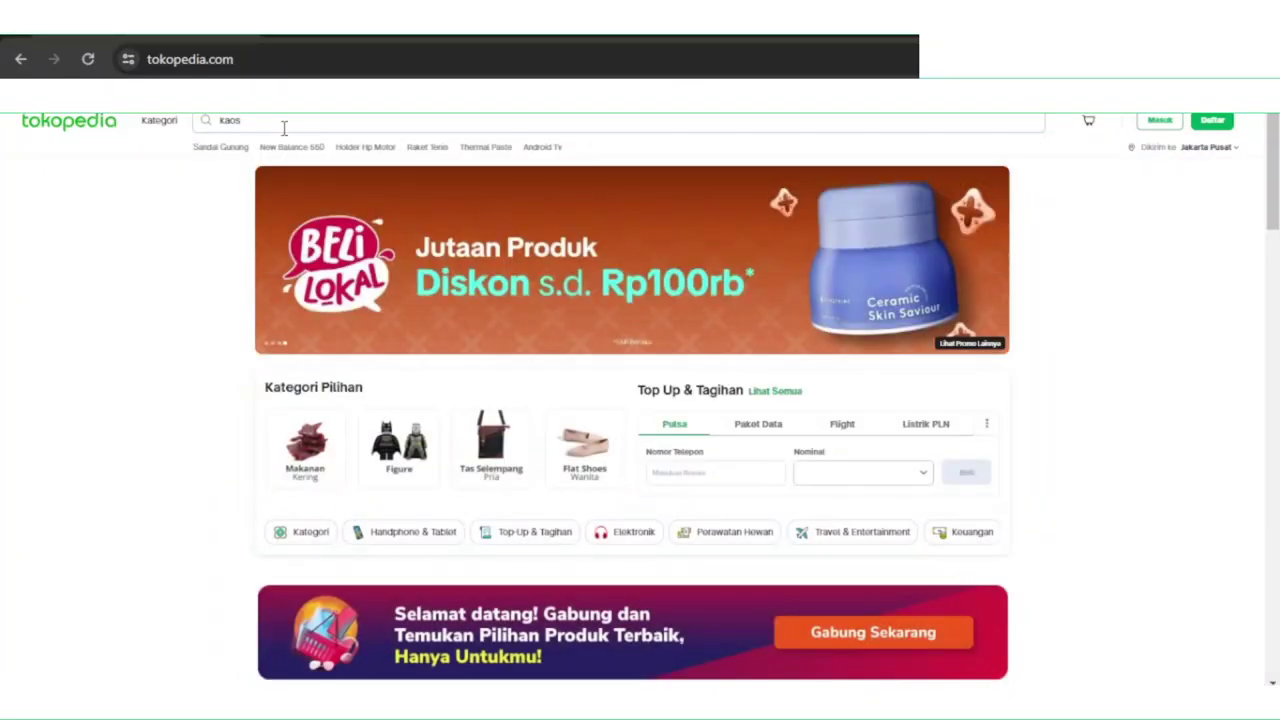
List the Tokopedia search suggestions for kaos and place the Qlobot window beside Tokopedia.
left_click(284, 122)
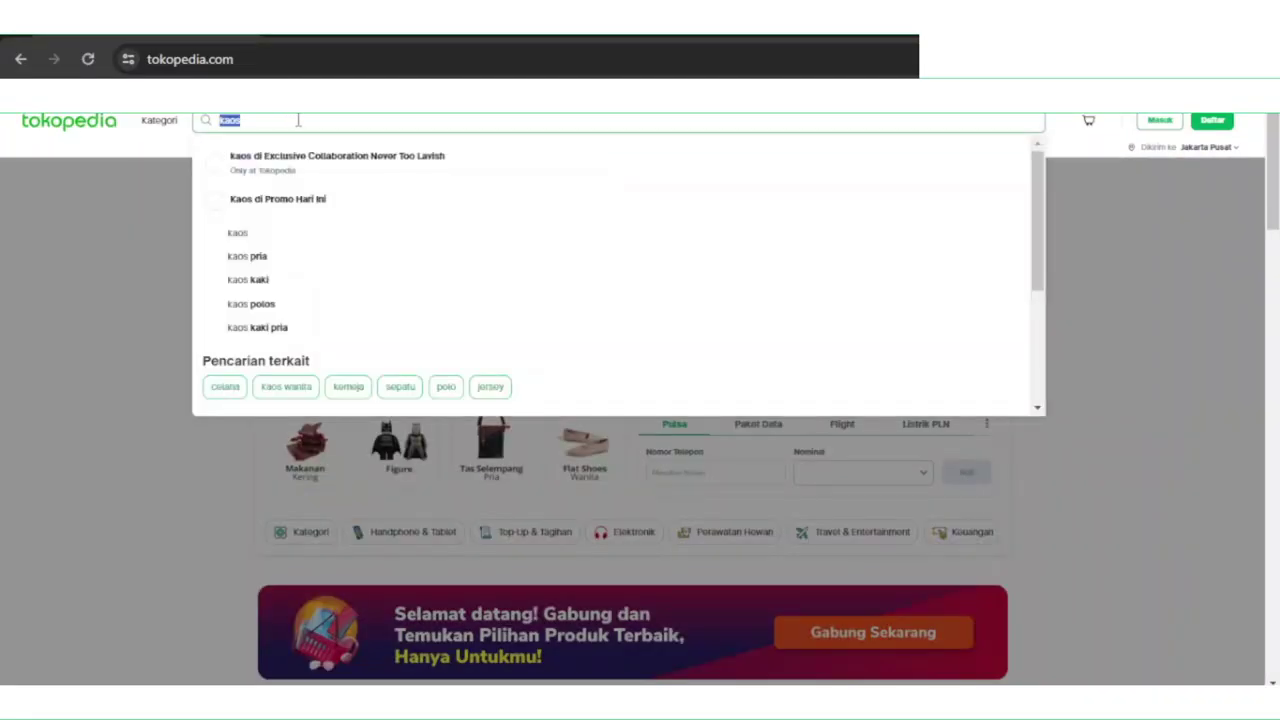
left_click(298, 120)
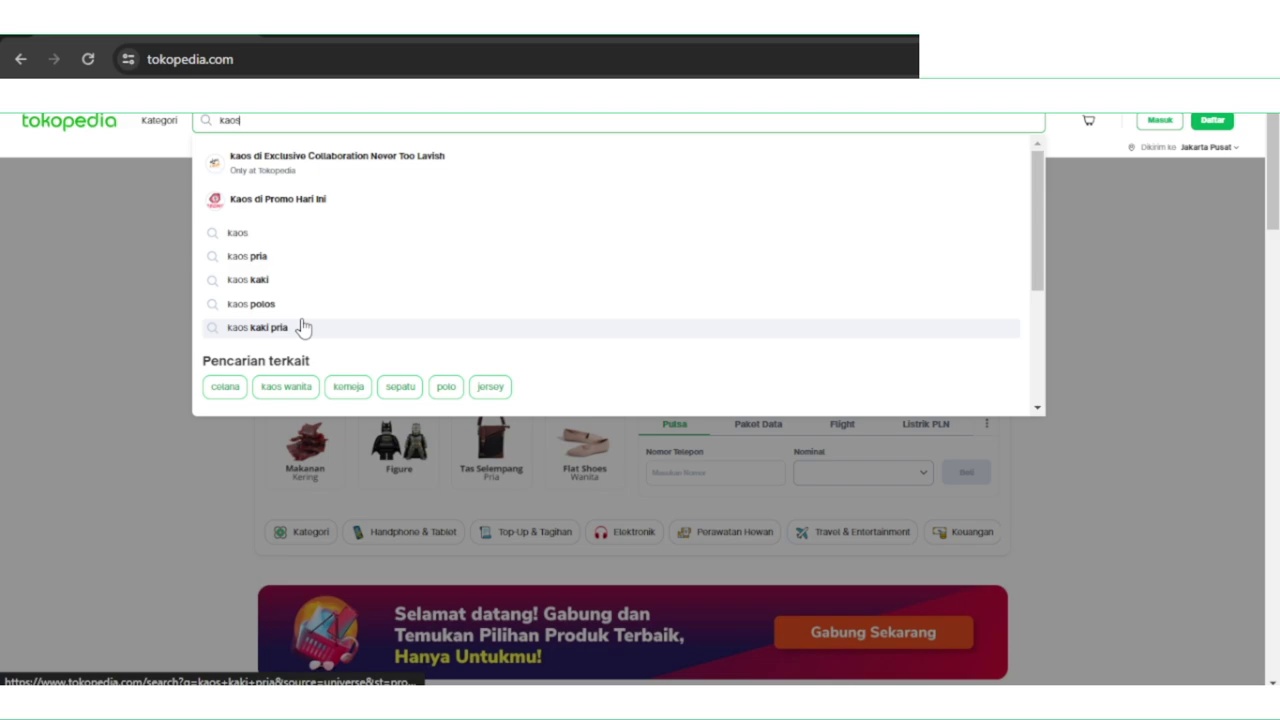
key("alt+Tab")
left_click(984, 228)
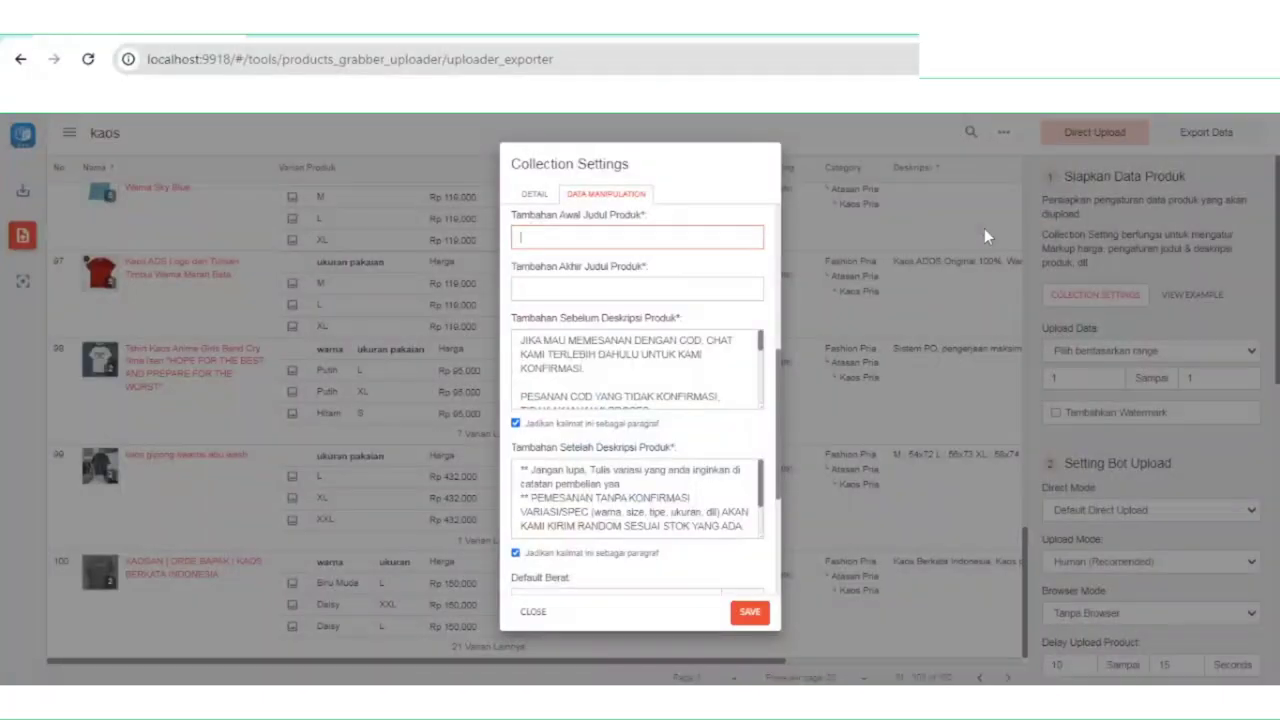
left_click(643, 284)
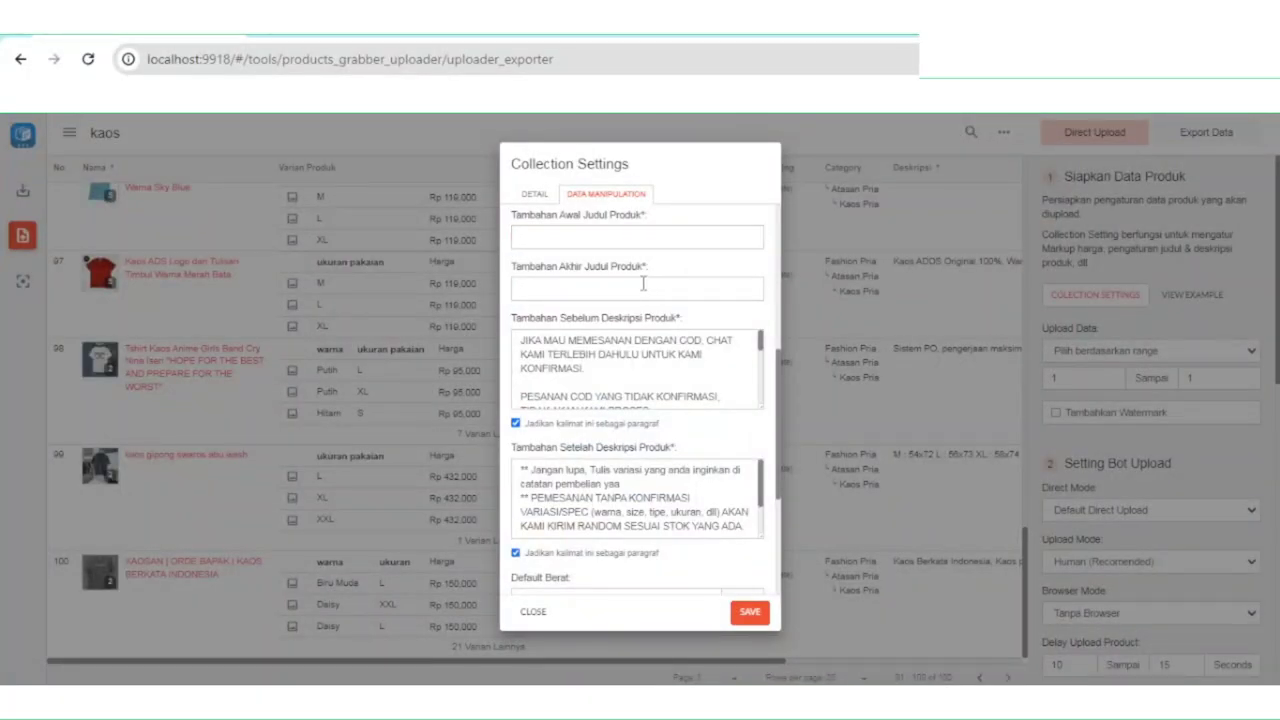
left_click(596, 243)
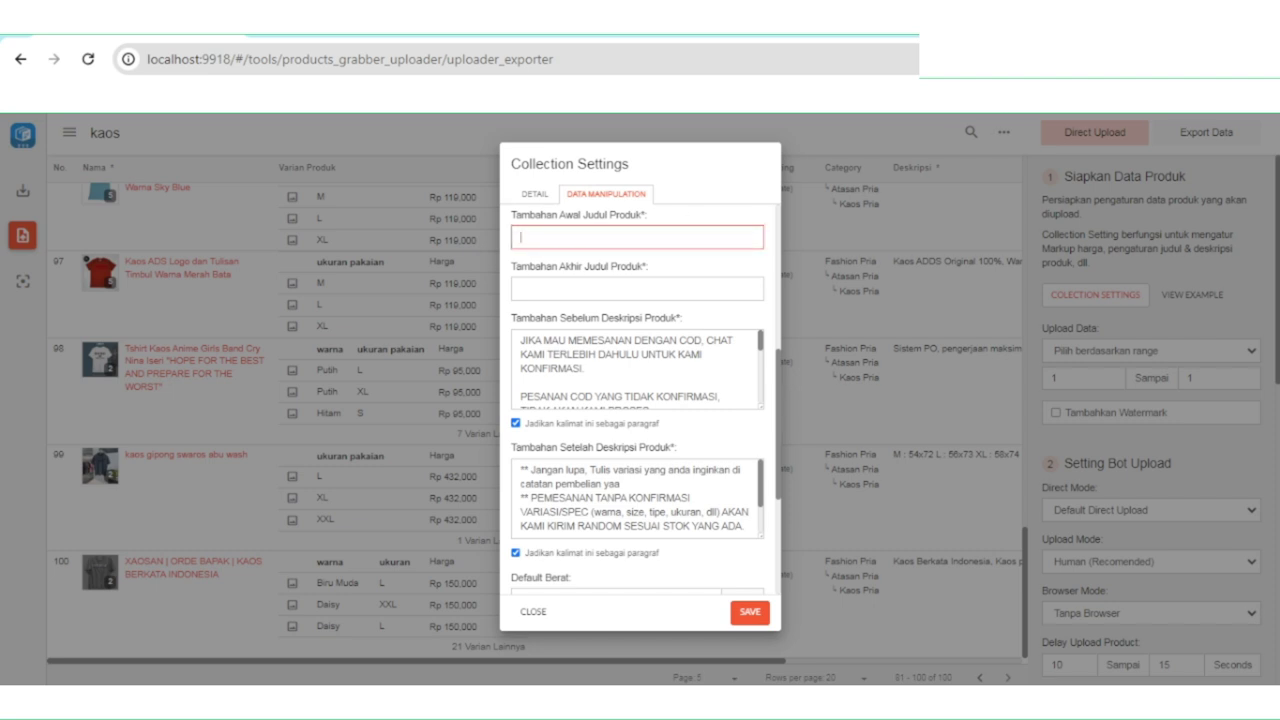
key("super+Left")
left_click(875, 235)
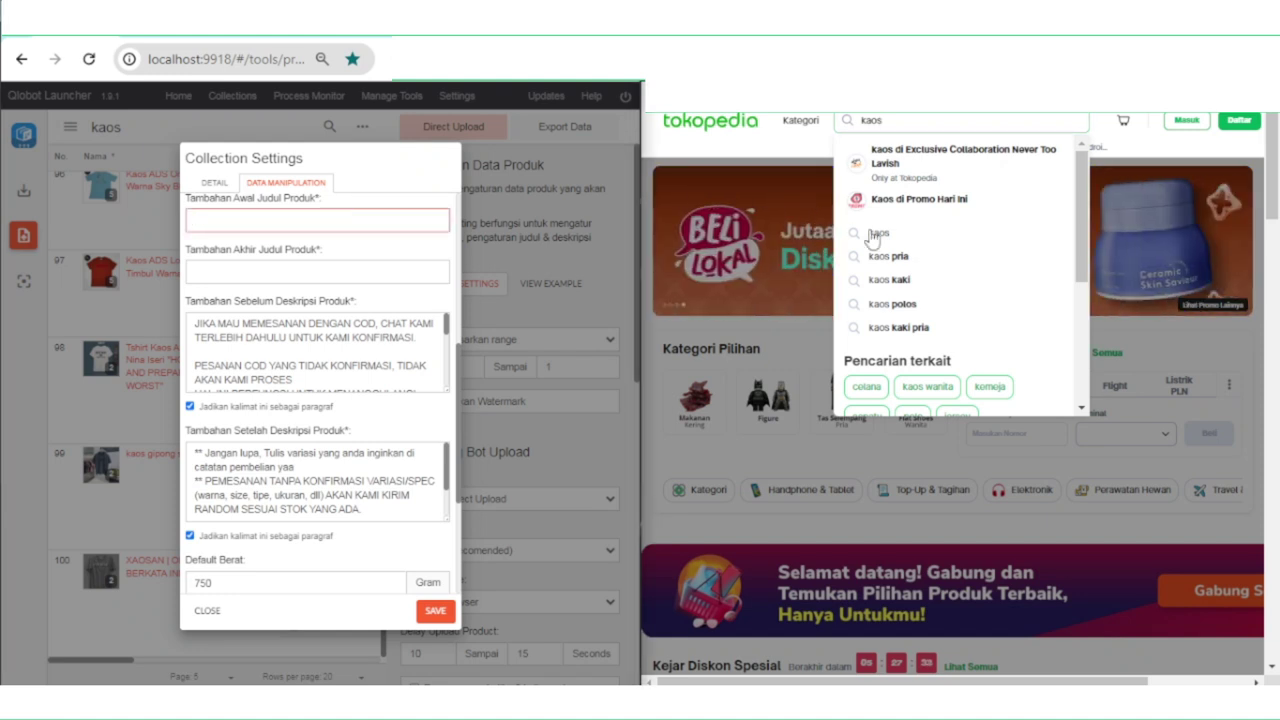
left_click(903, 121)
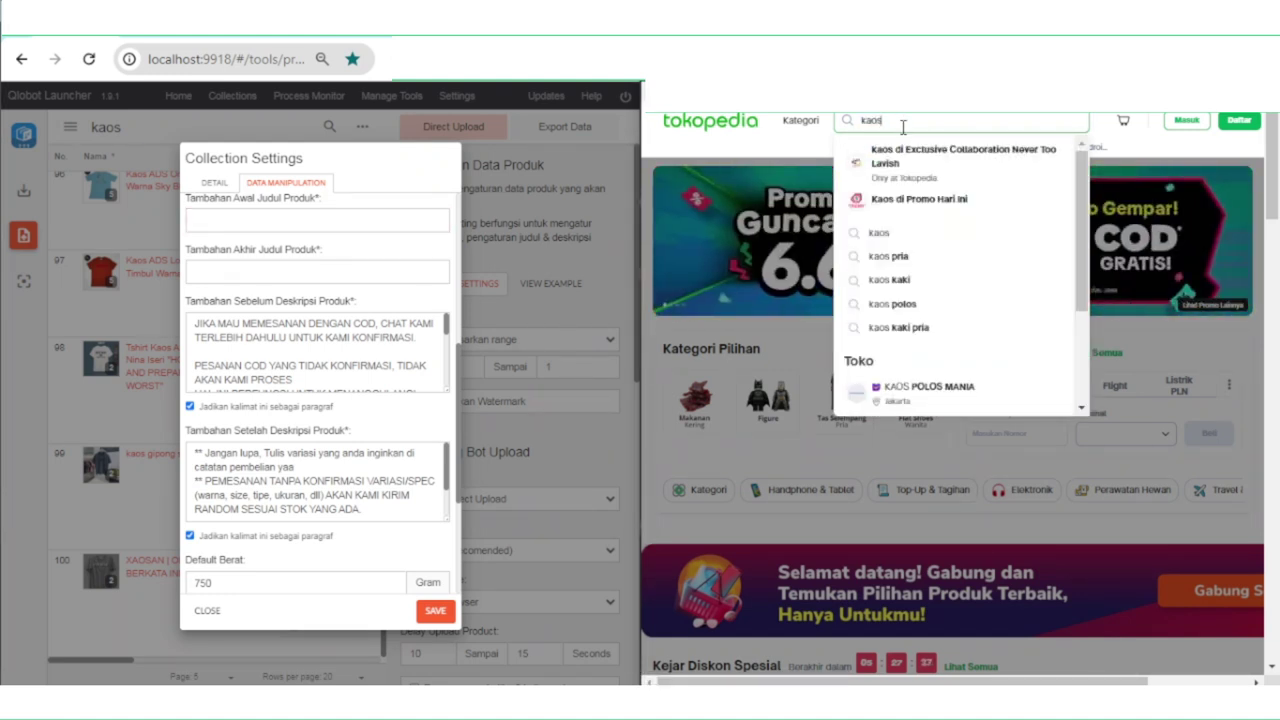
Enter [ kaos | kaos pria | kaos polos ] from the Tokopedia suggestions into Tambahan Awal Judul Produk.
left_click(271, 220)
type("kao")
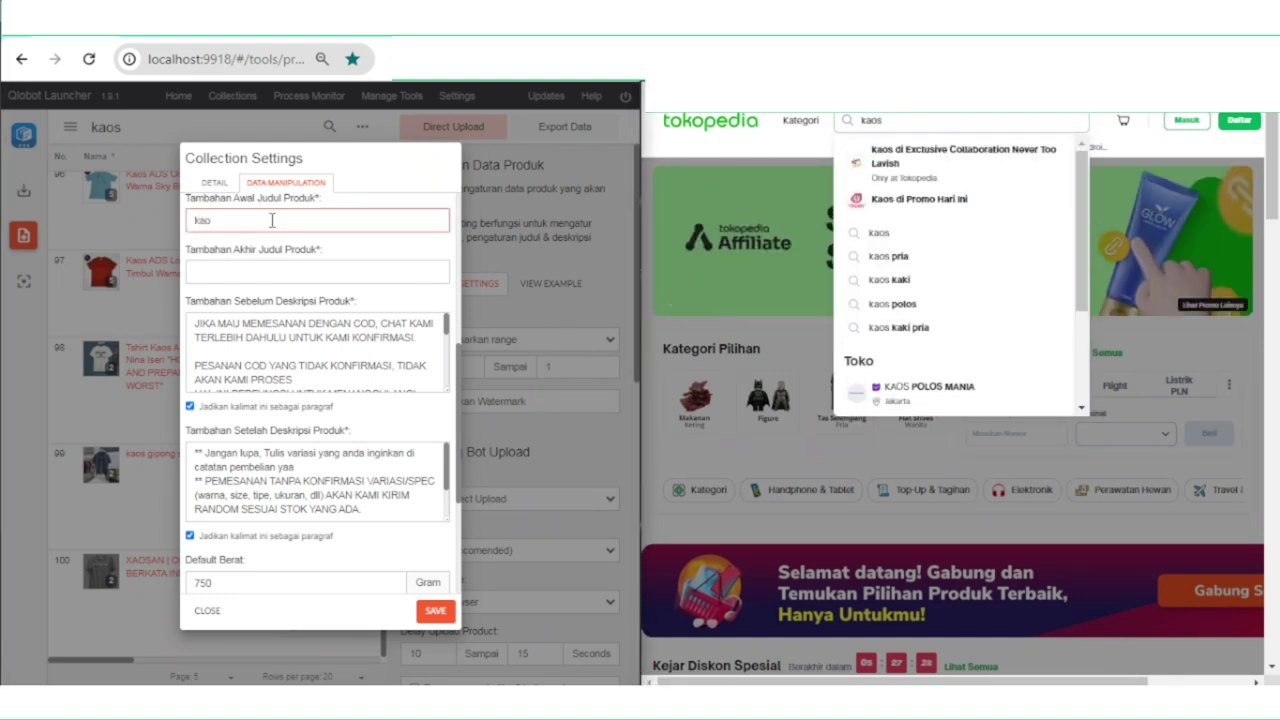
type("s")
key("Home")
type("[ kaos")
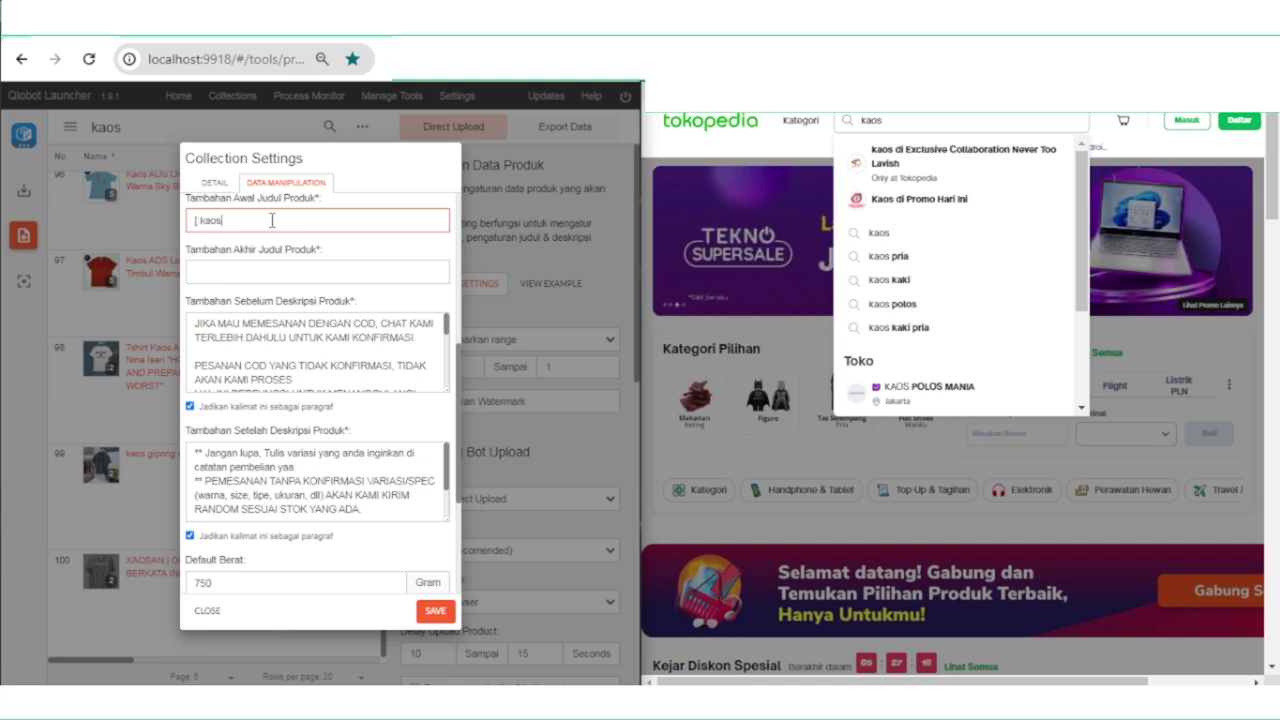
type(" | kaos pria")
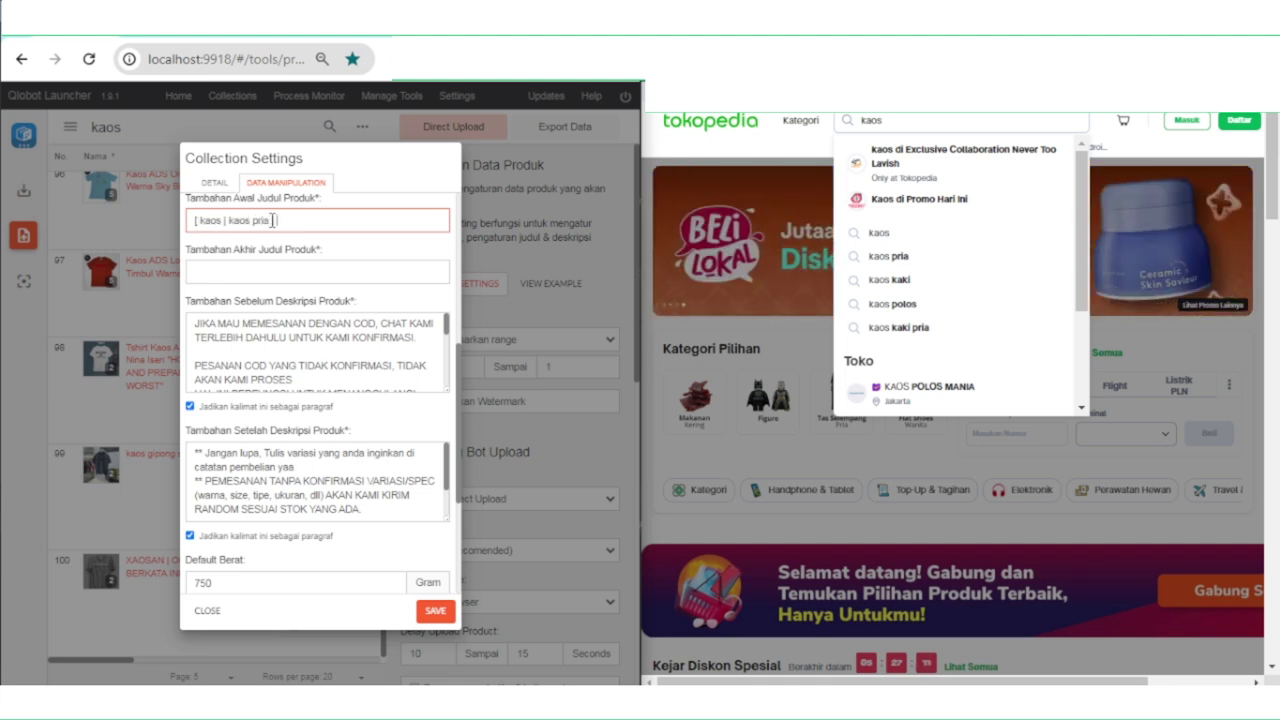
type(" | kaos polos |")
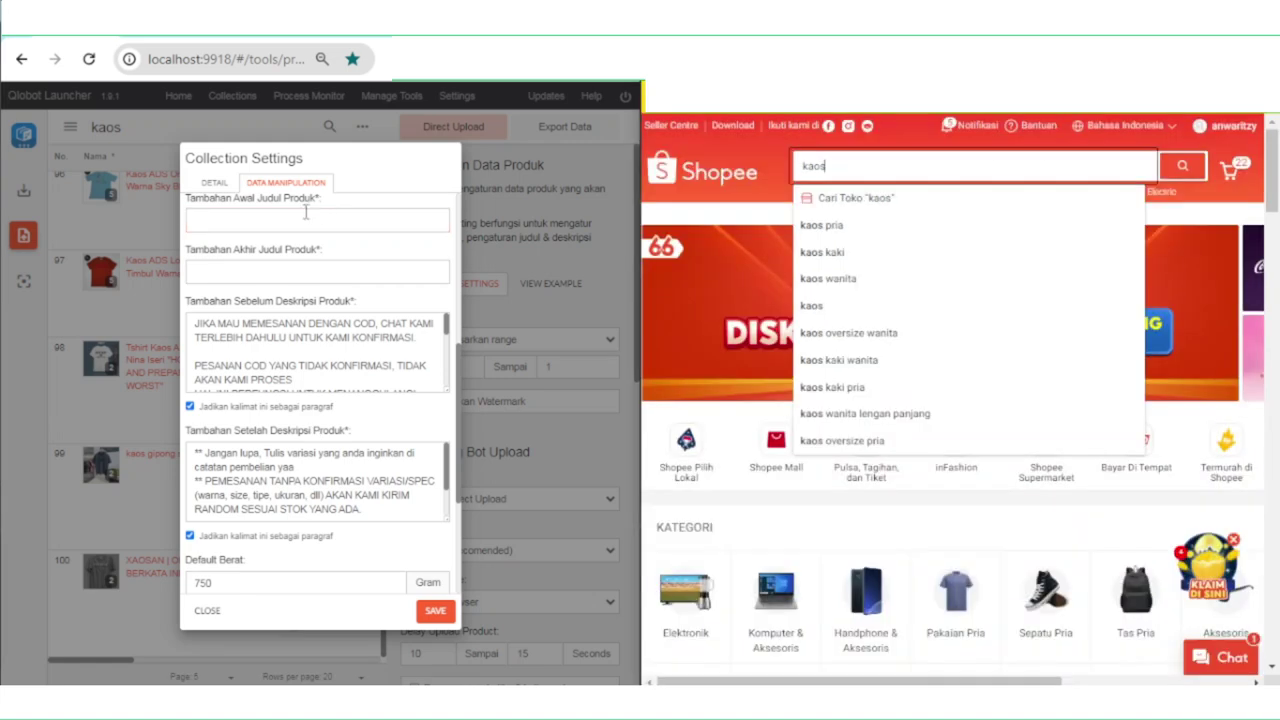
Search Shopee for kaos and enter [ kaos pria | kaos wanita | kaos | kaos oversize wanita | kaos wanita lengan panjang | kaos oversize pria ] into Tambahan Awal Judul Produk.
double_click(814, 166)
type("kaos")
left_click(263, 220)
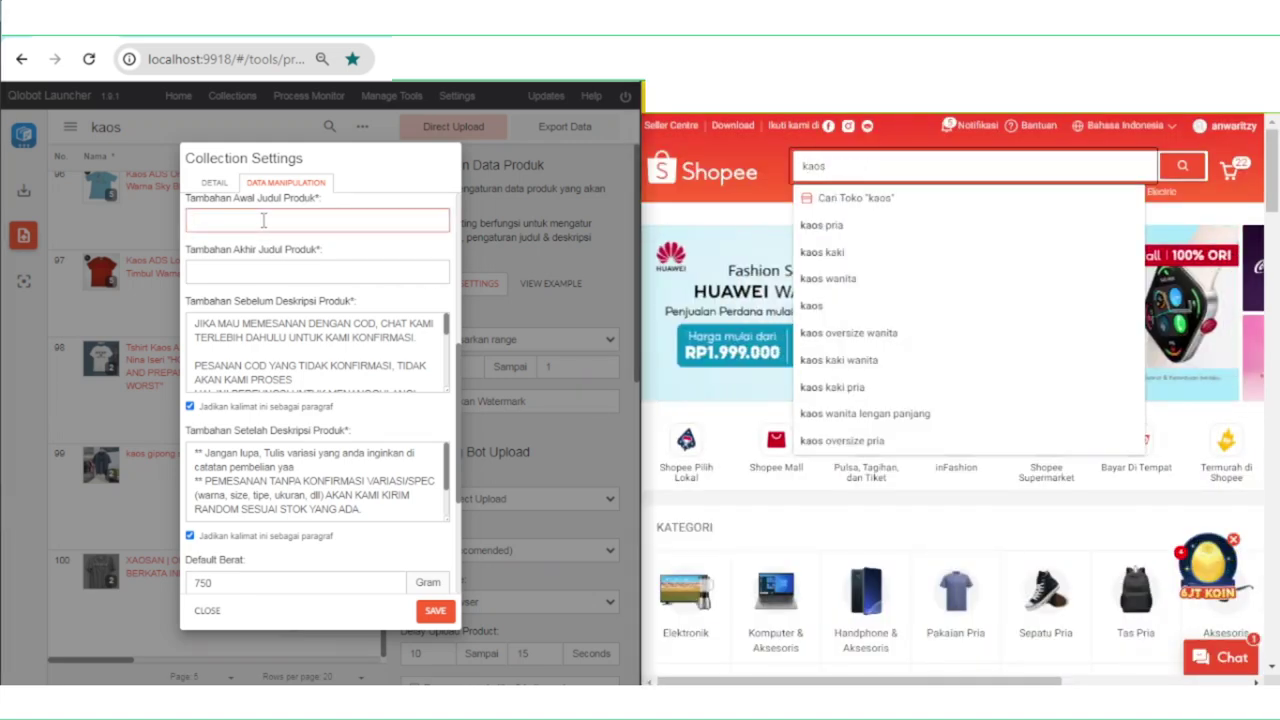
type("[ kaos pria |")
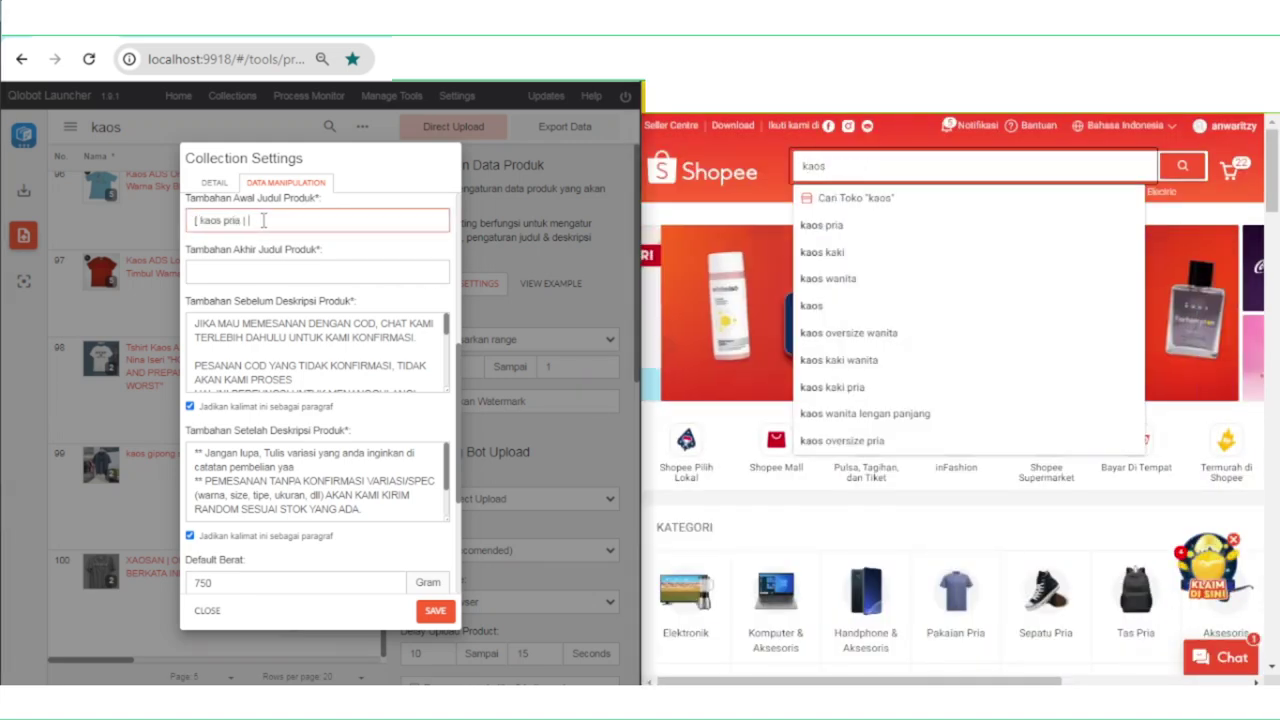
type(" kaos wanita | kao")
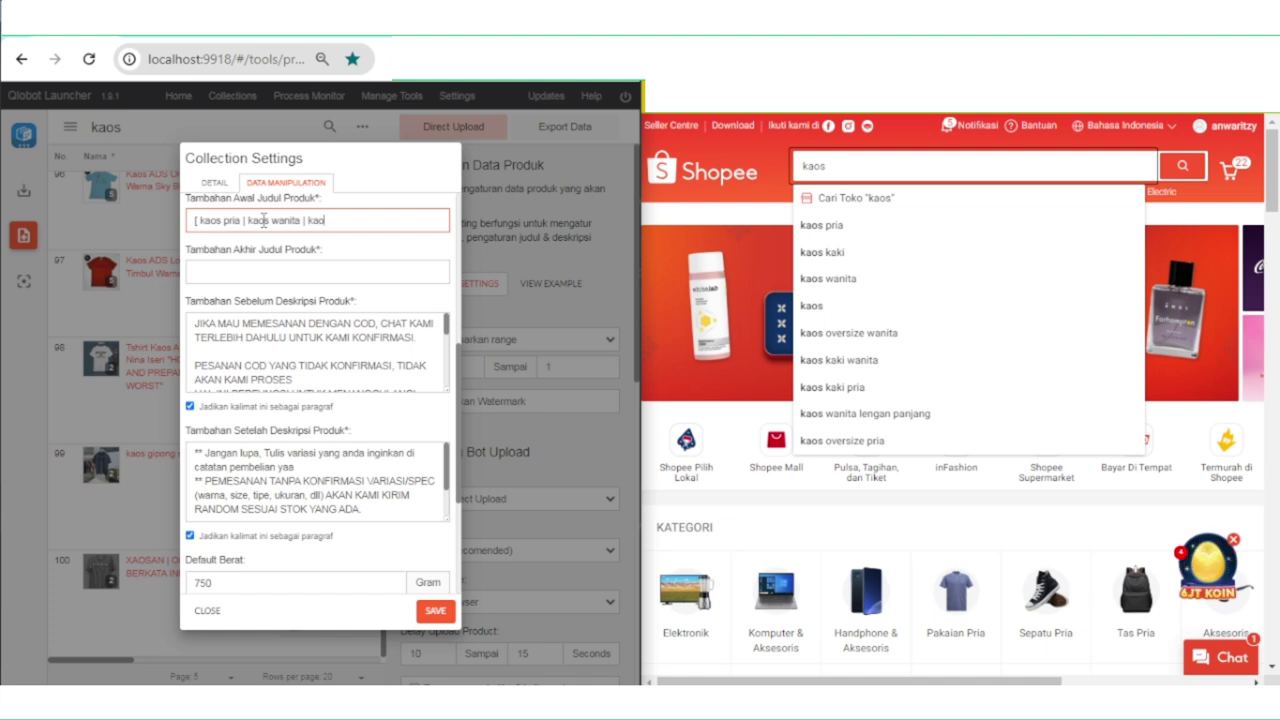
type("s | kaos")
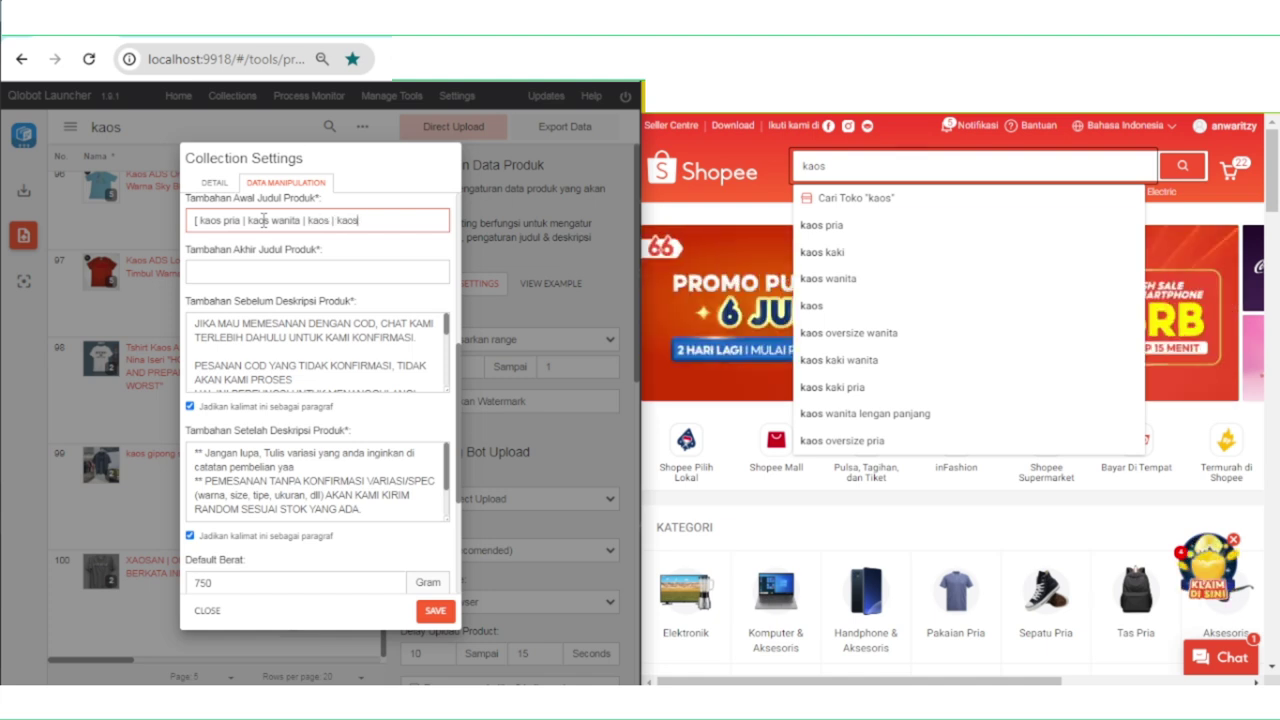
type(" oversize wanita | ")
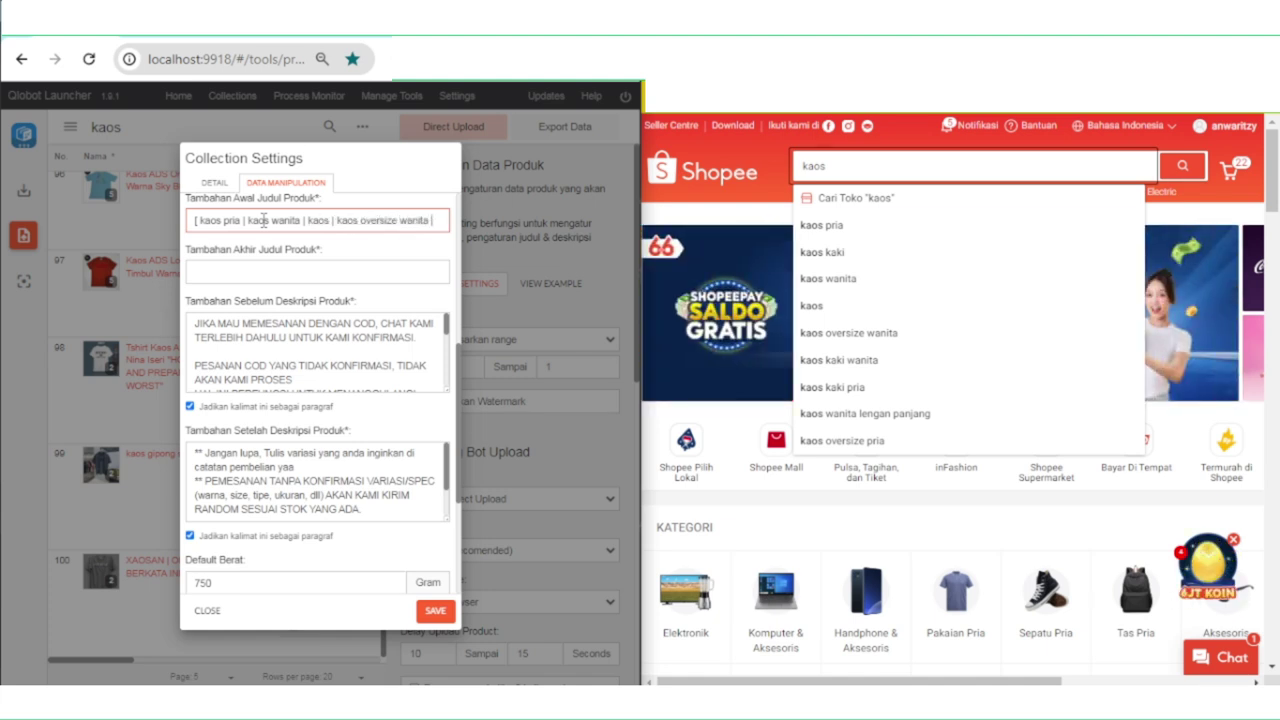
type("ka")
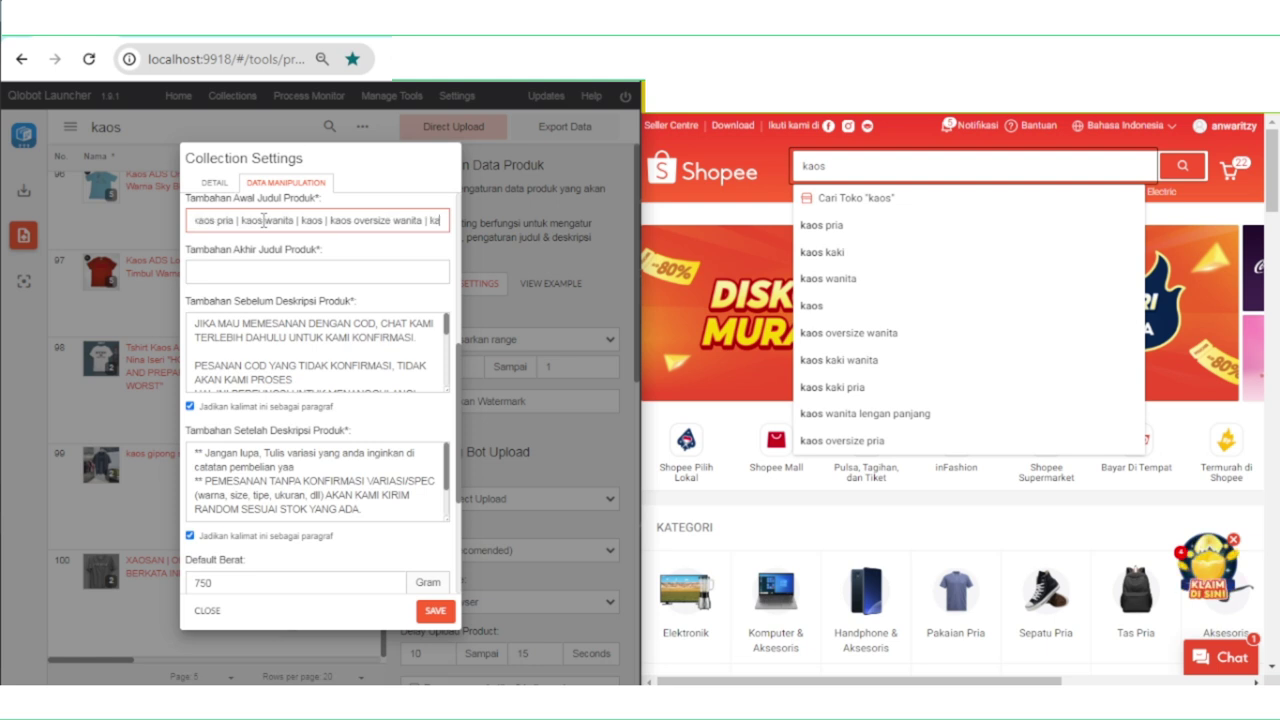
type("os wanita lengan panjang | ")
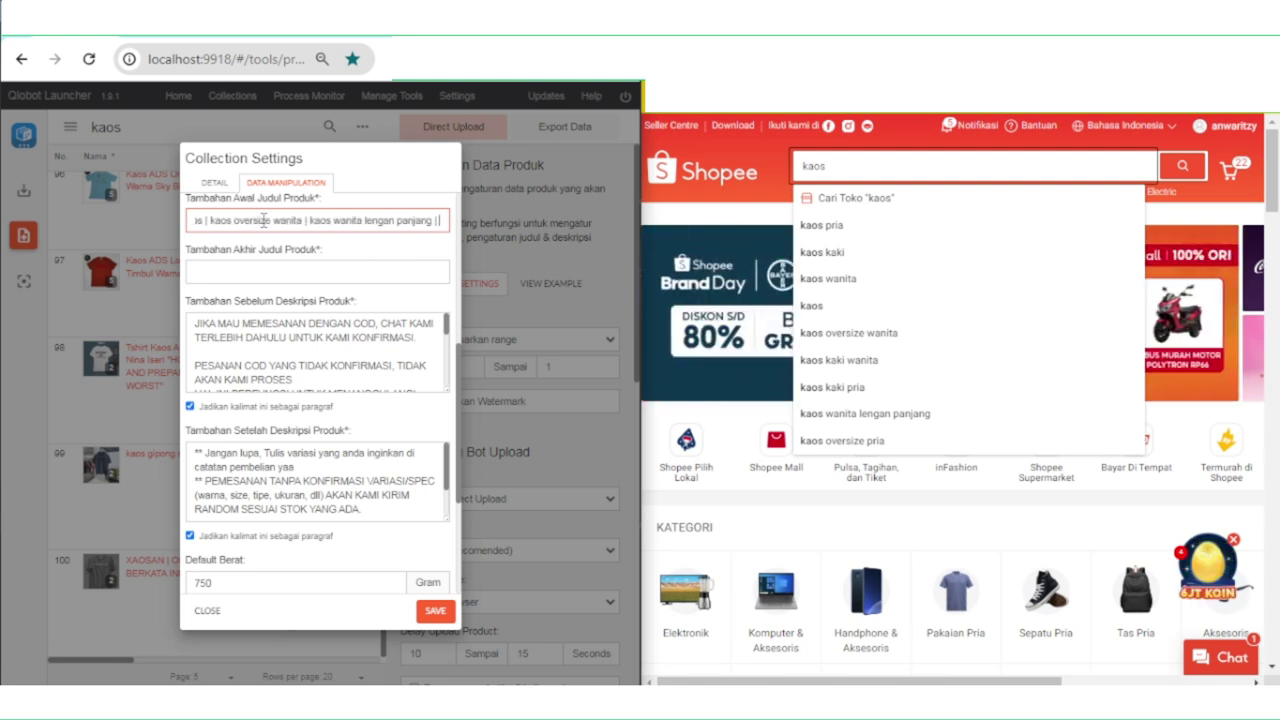
type("kaos oversize pria |")
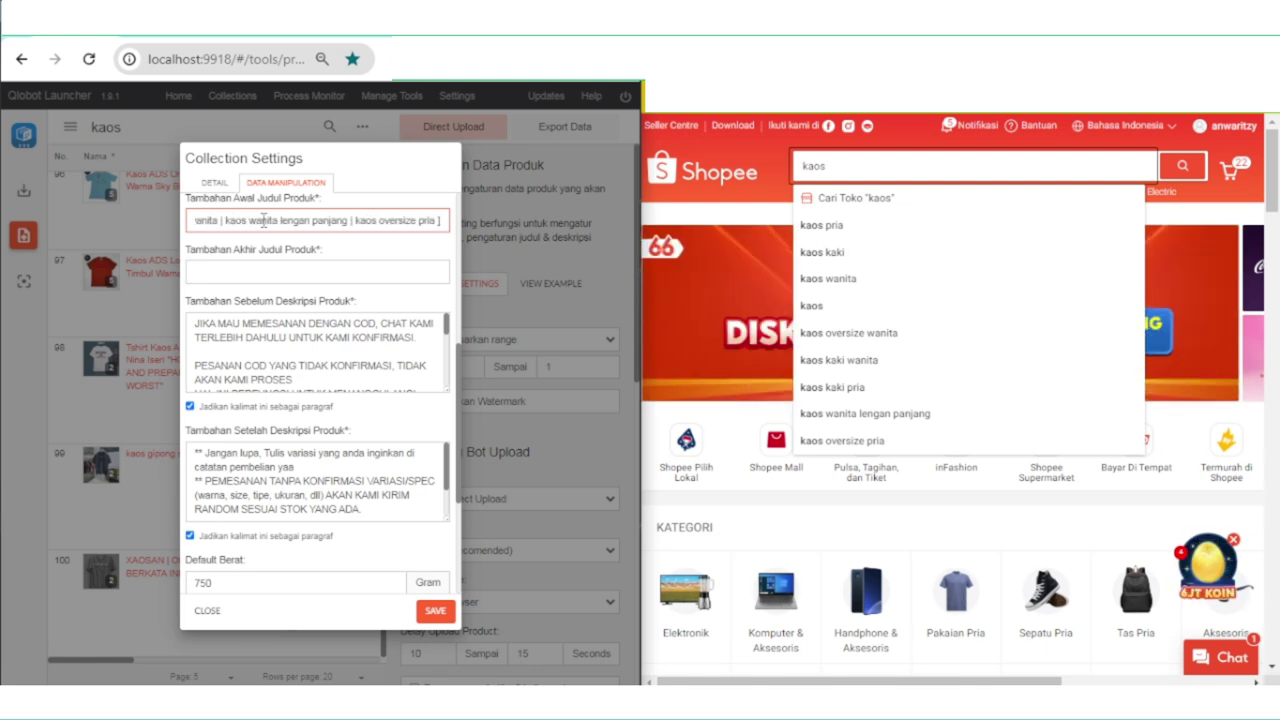
Review the Shopee keywords in Tambahan Awal Judul Produk through to the closing bracket.
key("ctrl+a")
key("End")
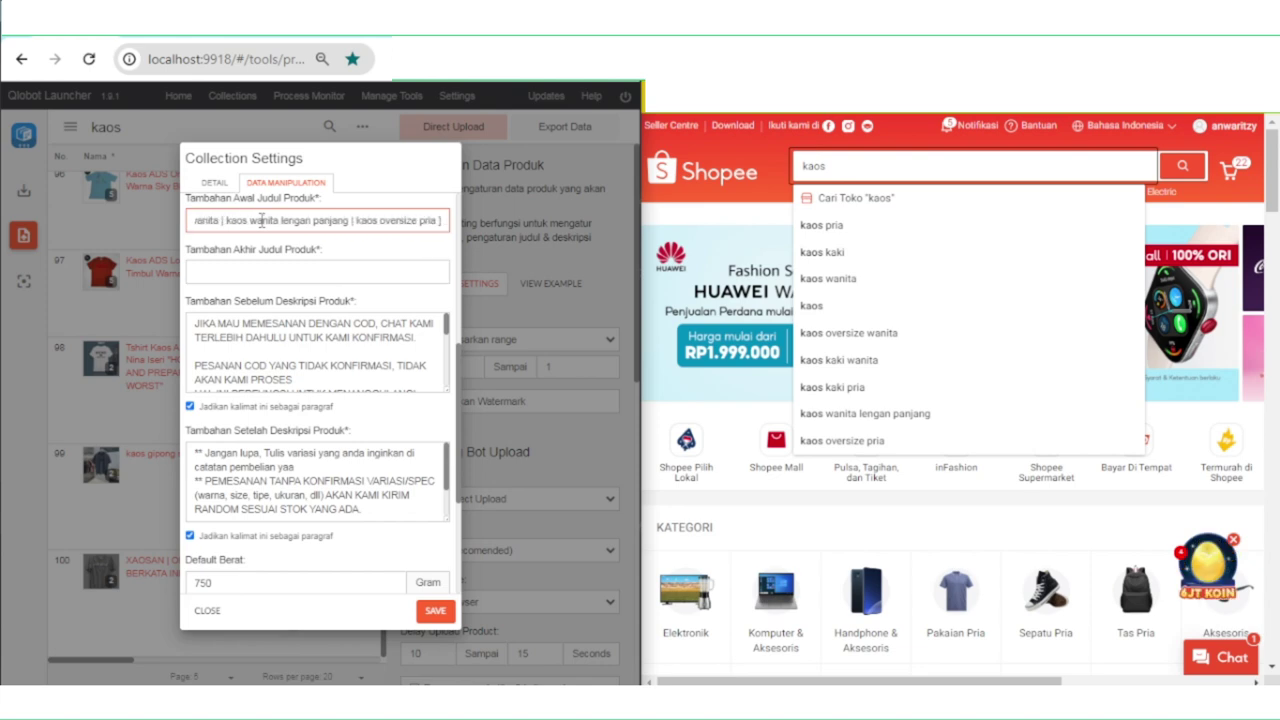
key("ctrl+a")
key("End")
key("ctrl+a")
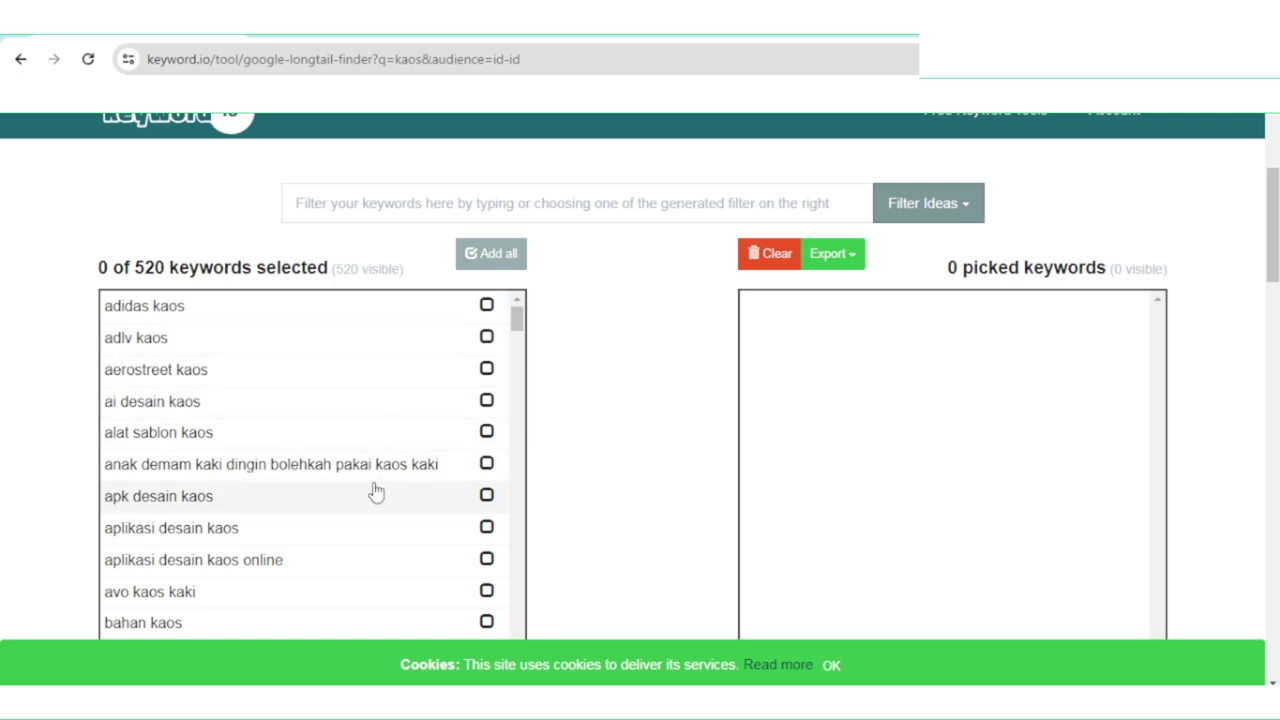
Switch to keyword.io and pick the keywords bahan kaos, baju kaos and baju kaos pria from the kaos results.
scroll(371, 491, "down", 2)
left_click(355, 455)
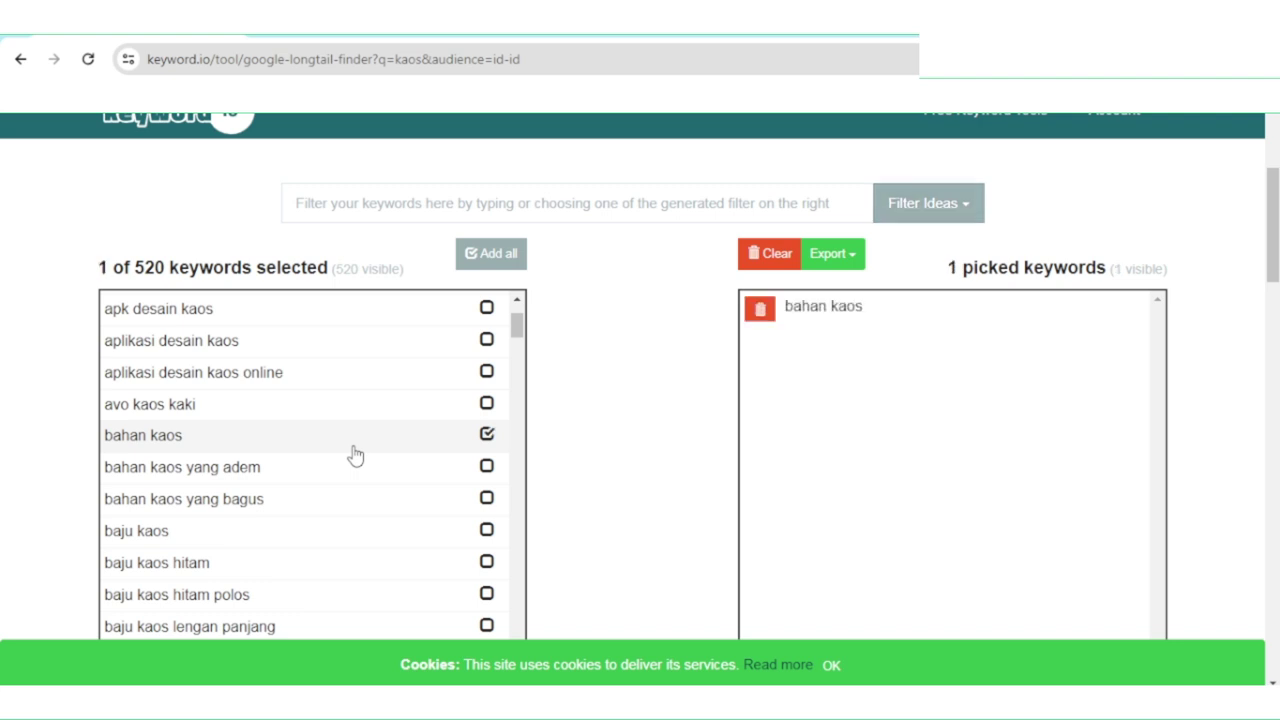
scroll(359, 487, "down", 2)
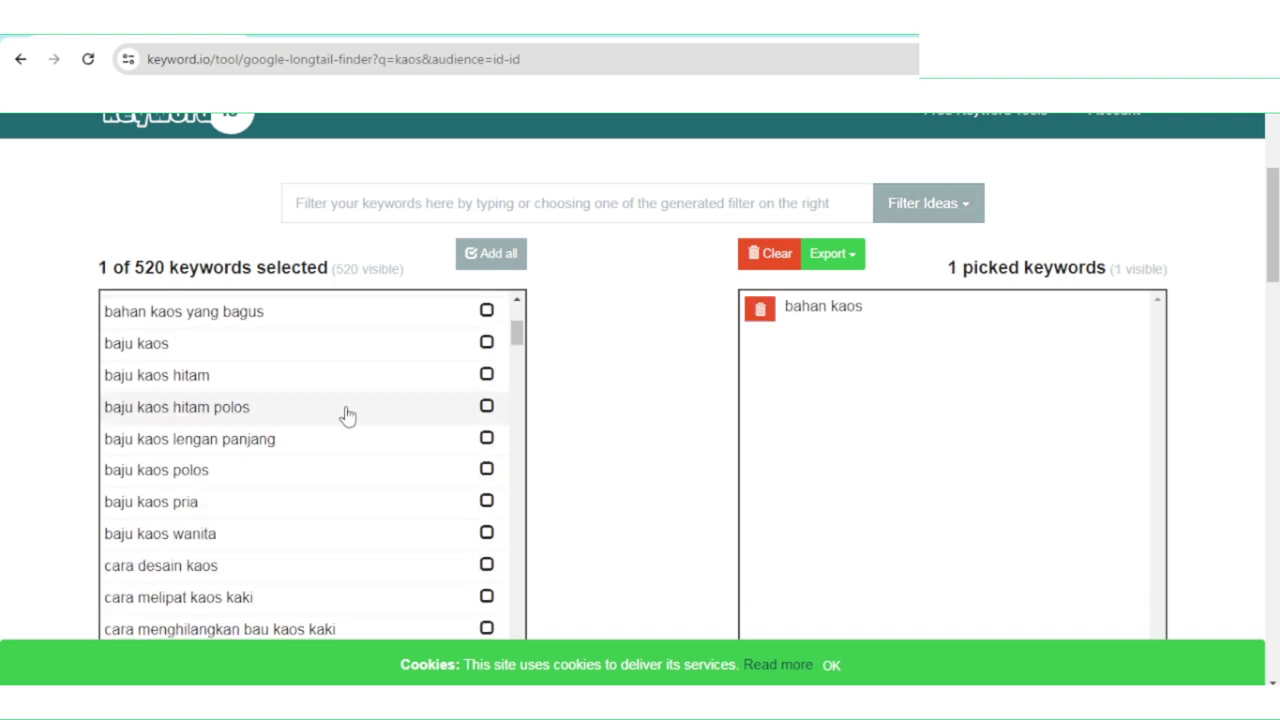
left_click(346, 345)
scroll(329, 457, "down", 3)
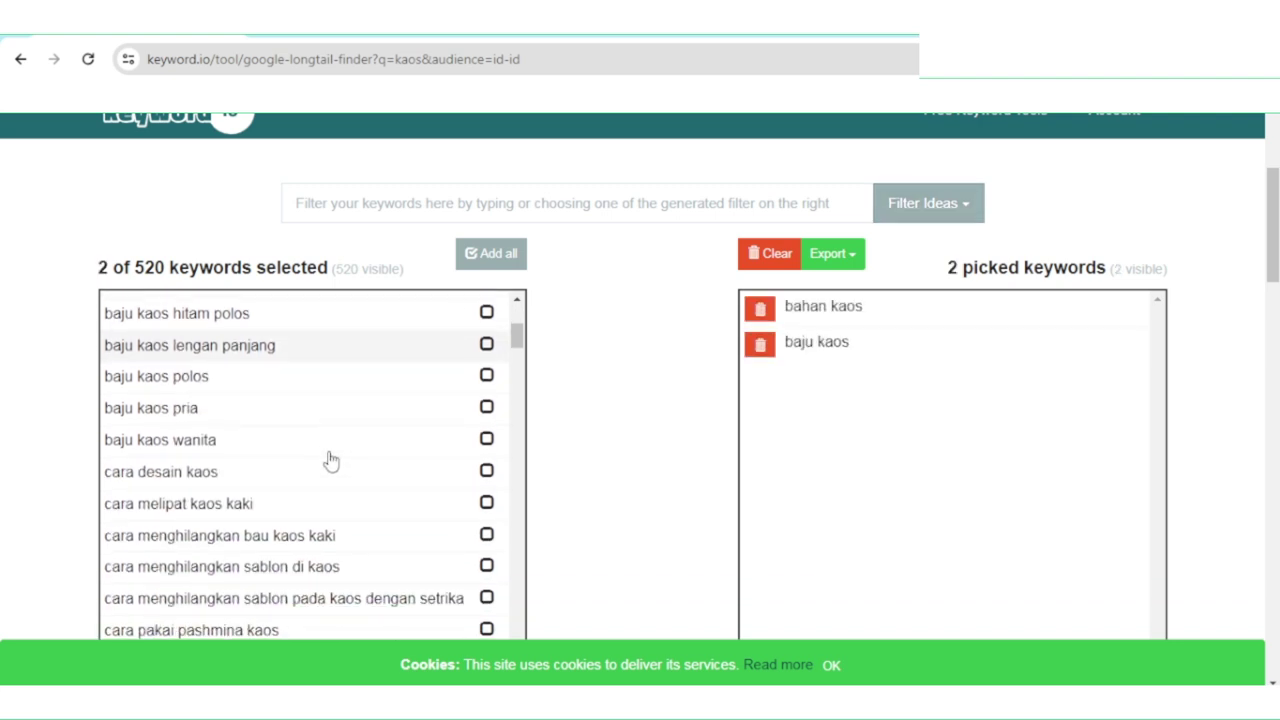
scroll(329, 450, "up", 1)
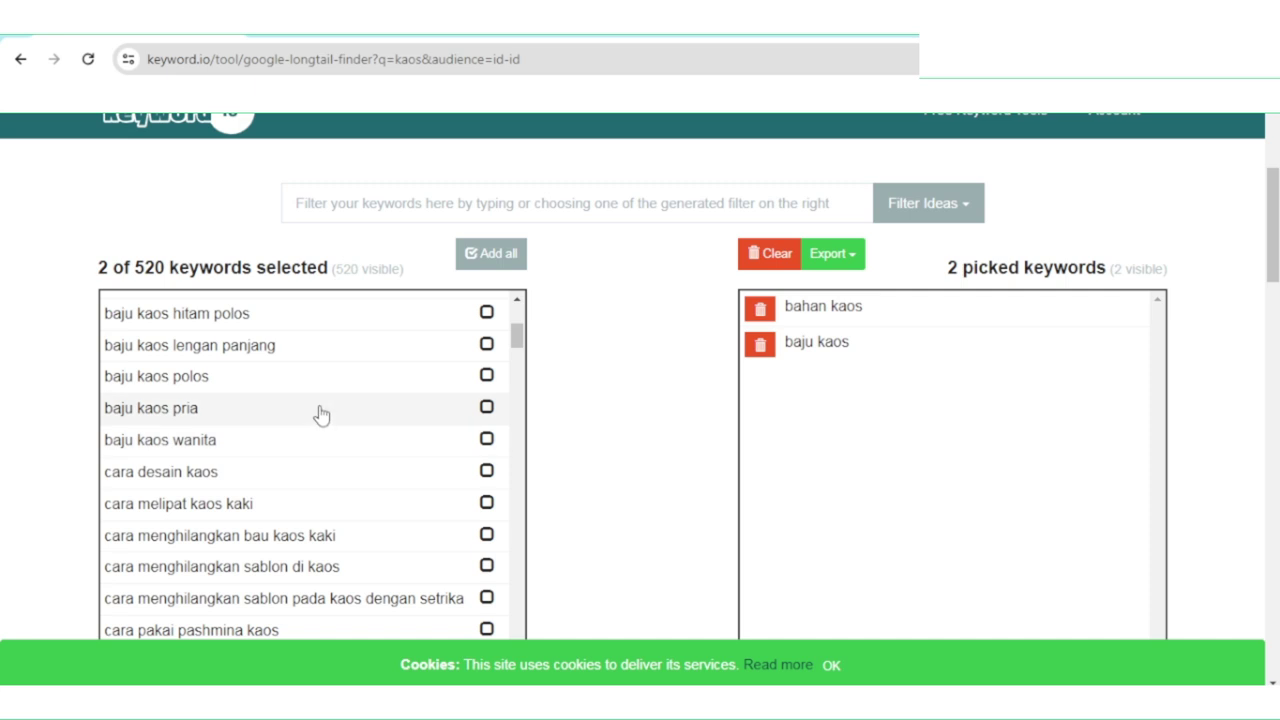
left_click(321, 409)
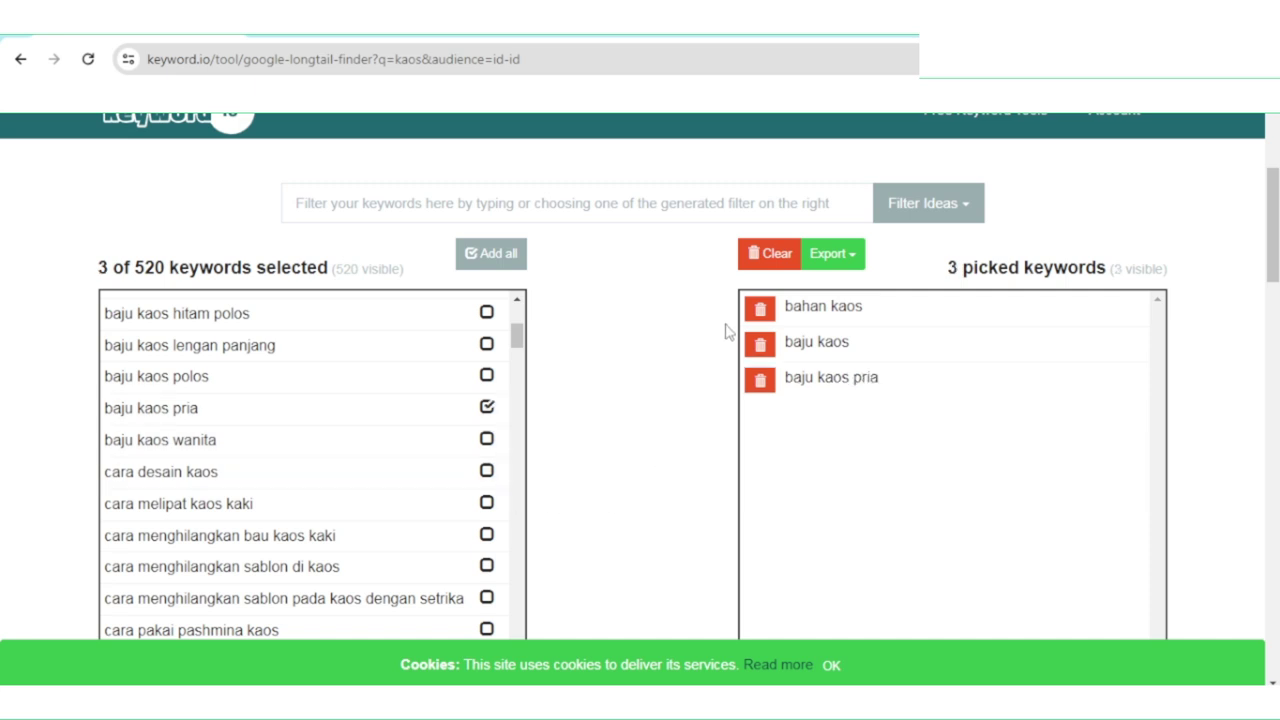
Copy the picked keyword.io keywords to the clipboard and paste them into Tambahan Awal Judul Produk in Qlobot's Collection Settings.
left_click(833, 262)
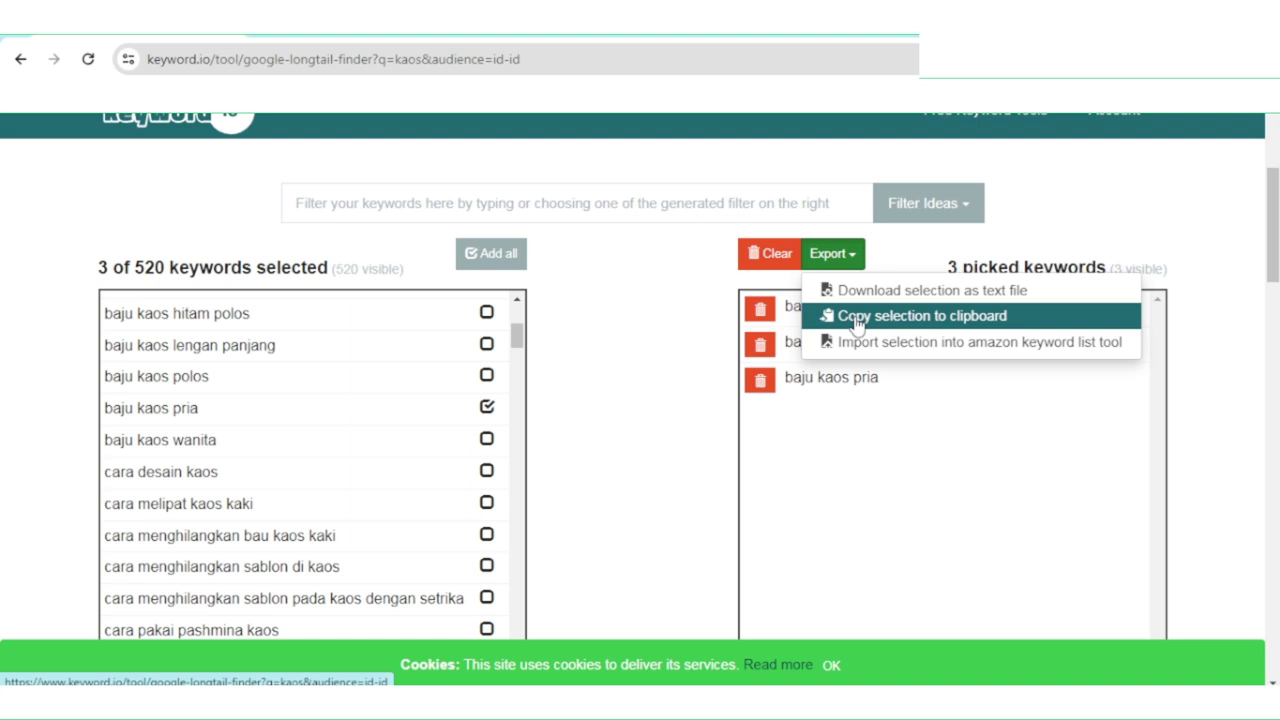
left_click(856, 318)
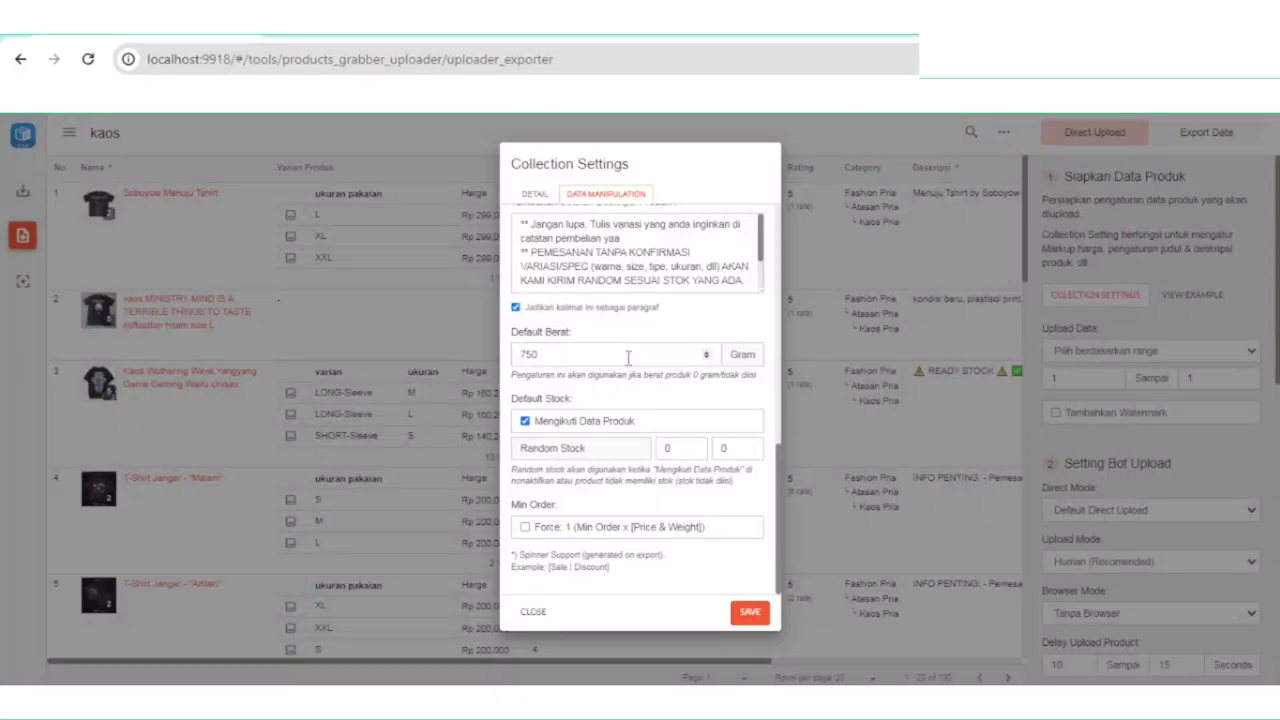
scroll(627, 360, "up", 10)
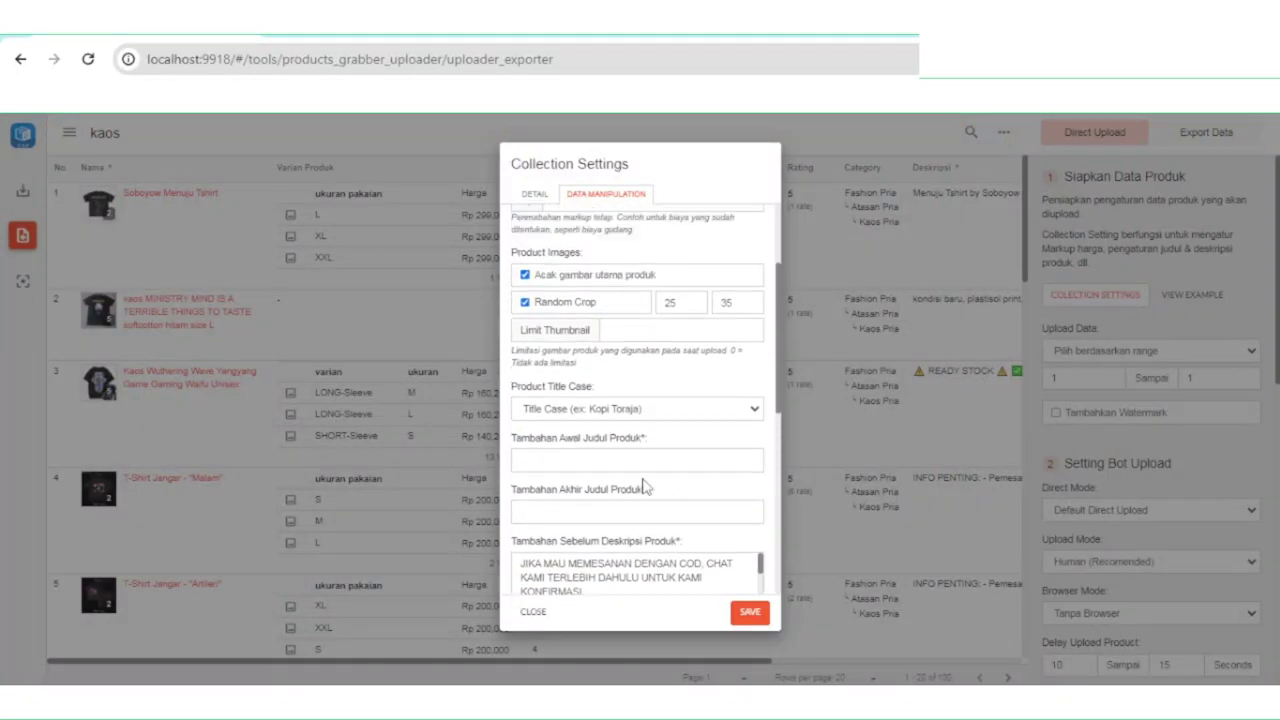
left_click(627, 464)
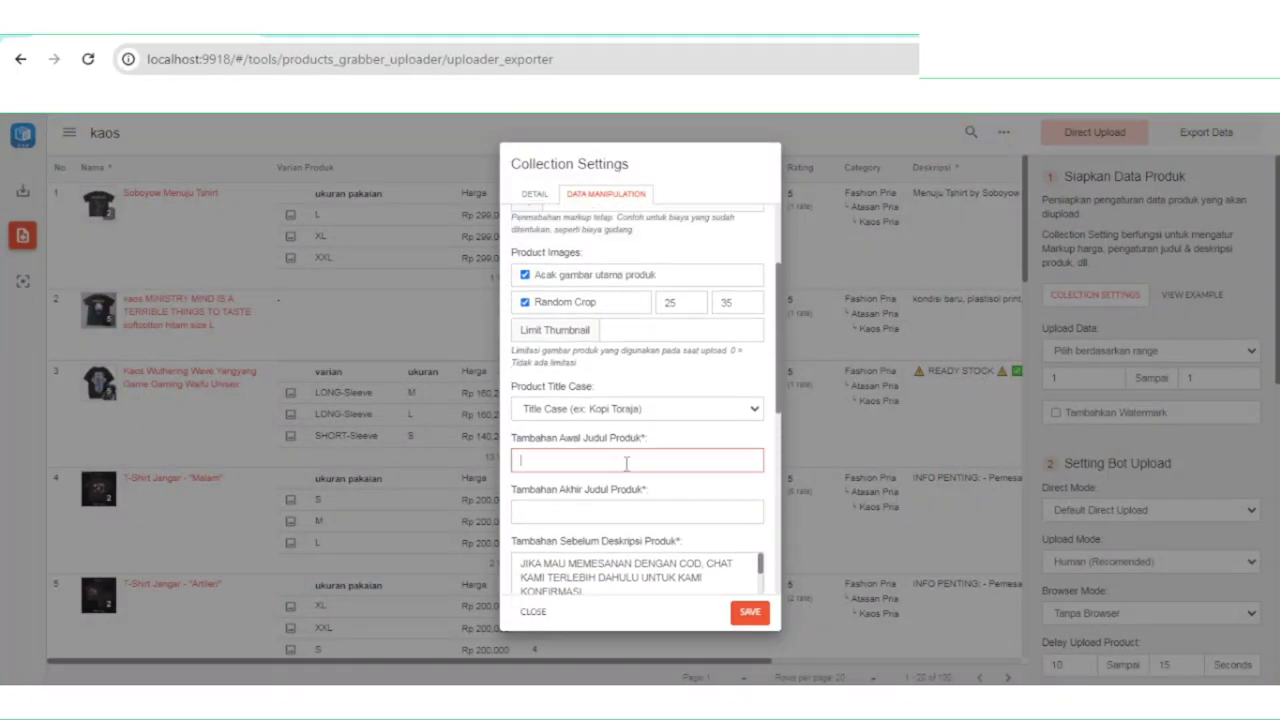
key("ctrl+v")
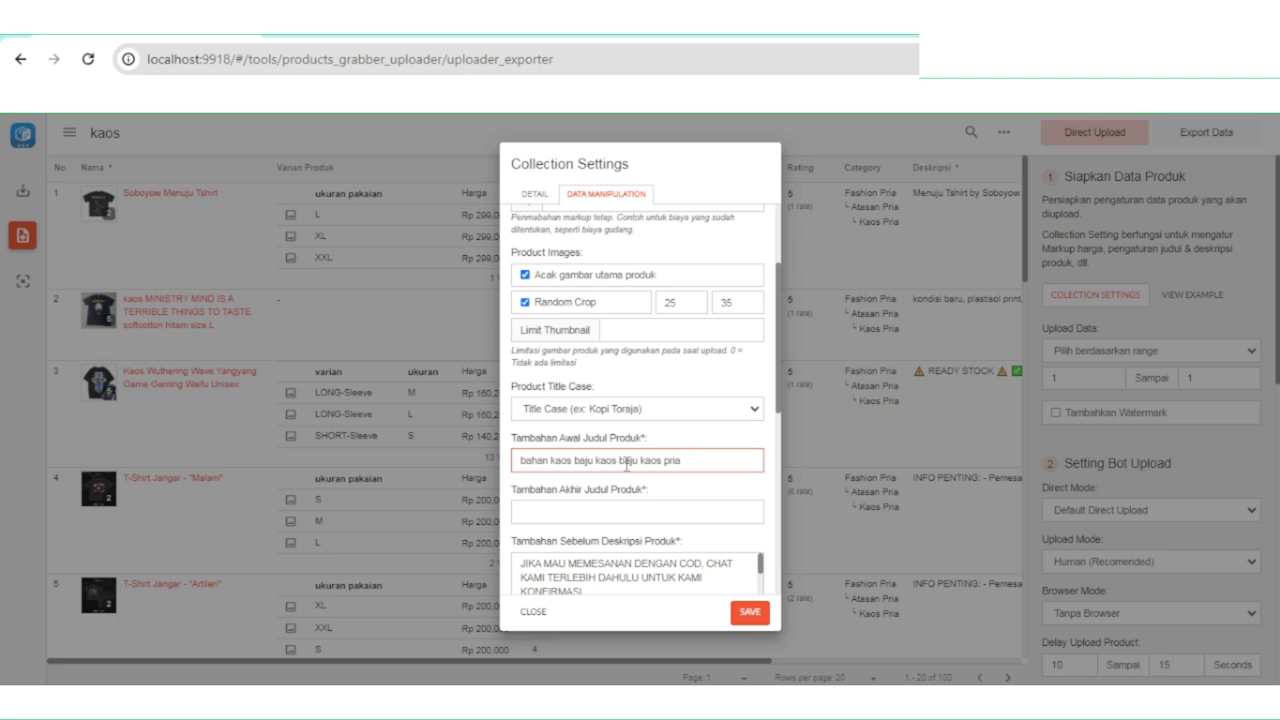
Check the spinner format example at the end of the data manipulation settings.
scroll(627, 464, "down", 10)
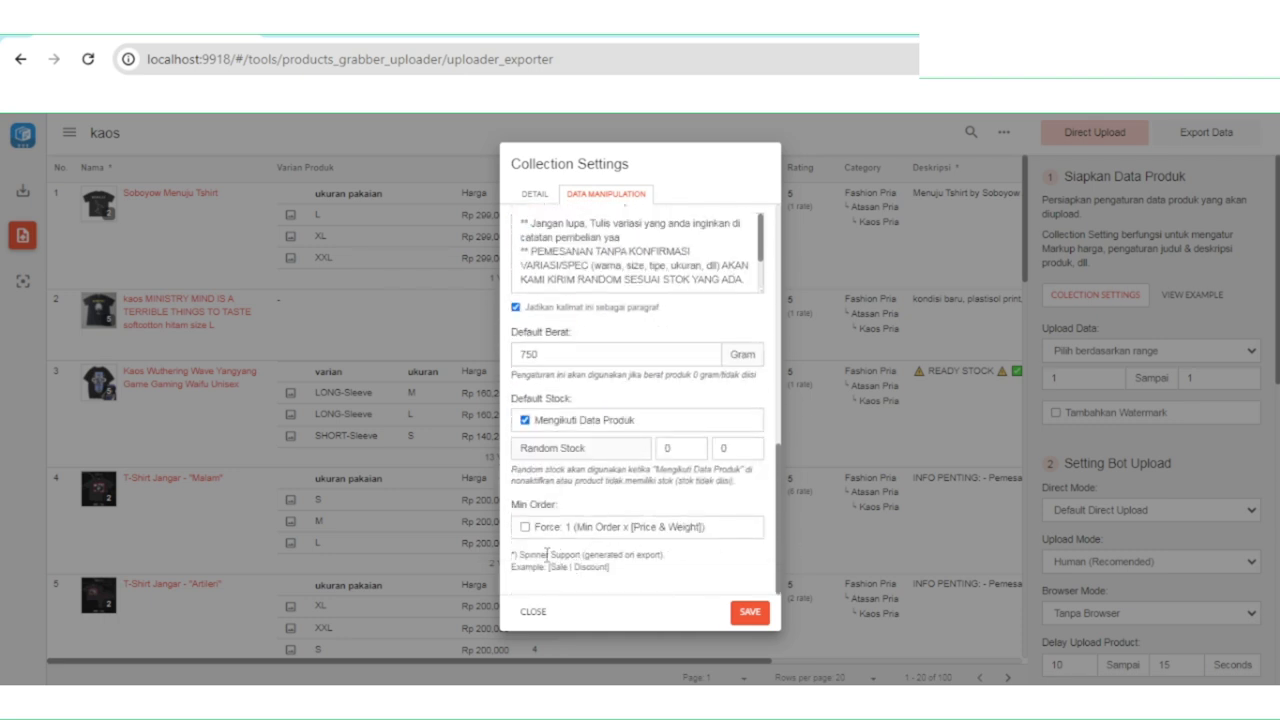
double_click(538, 554)
left_click_drag(567, 550, 628, 578)
left_click(541, 569)
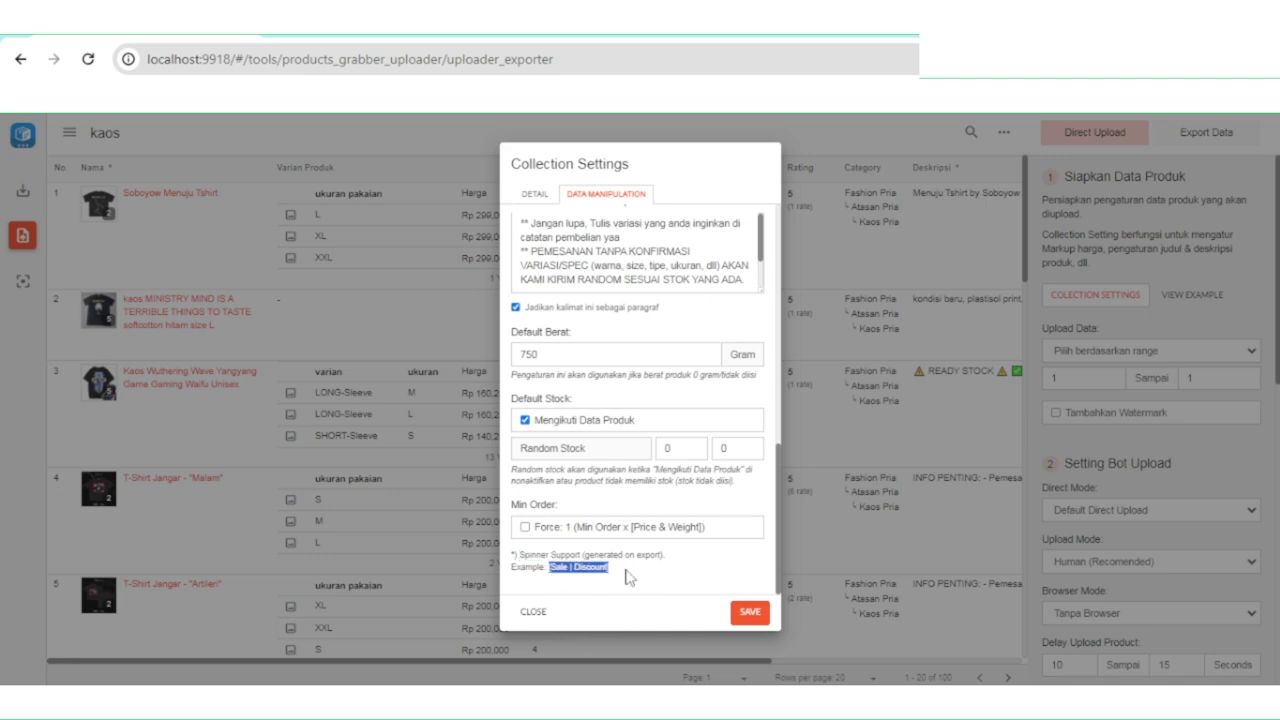
left_click(628, 578)
Format the keywords in Tambahan Awal Judul Produk as [ bahan kaos | baju kaos | baju kaos pria | ].
scroll(627, 576, "up", 1)
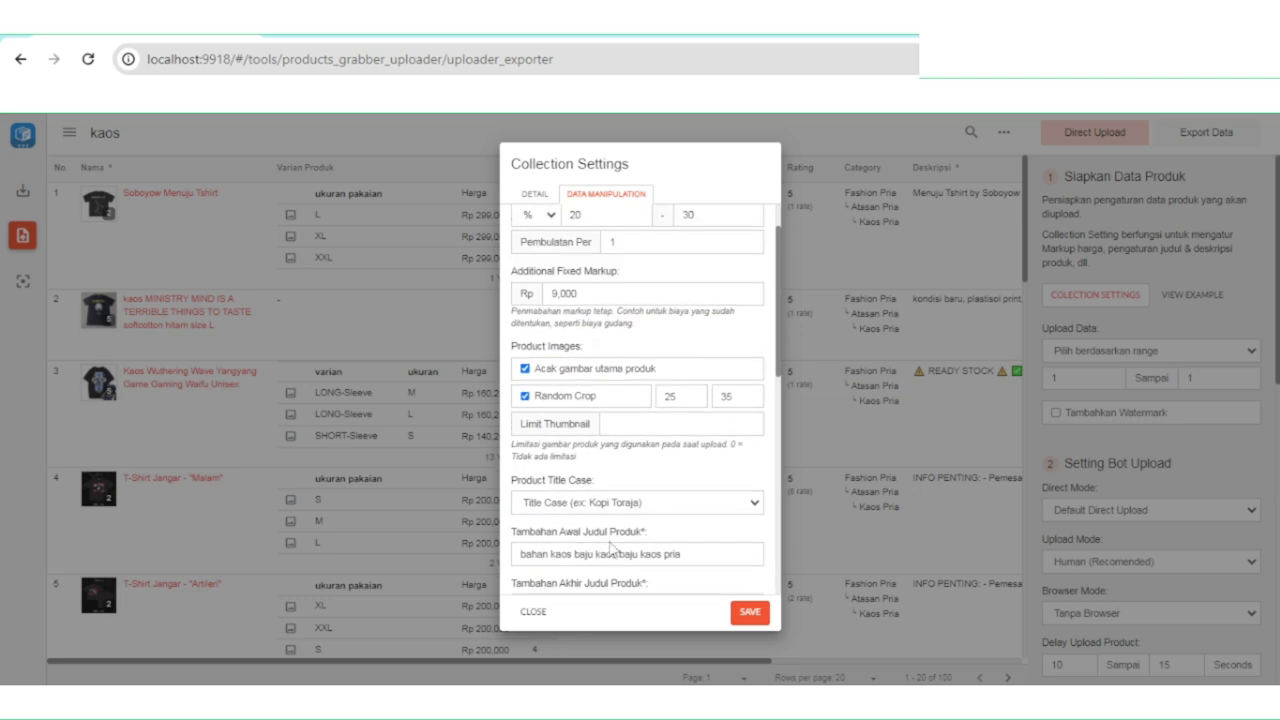
scroll(612, 550, "down", 4)
left_click(521, 368)
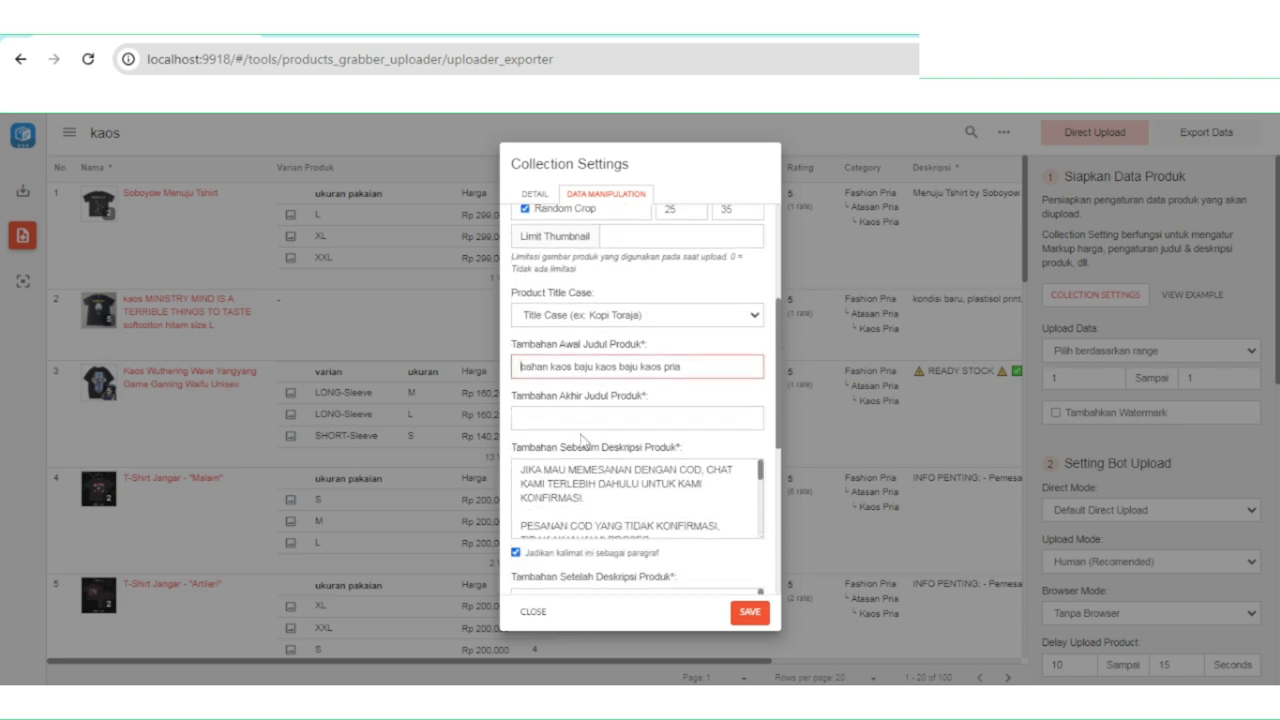
type("[")
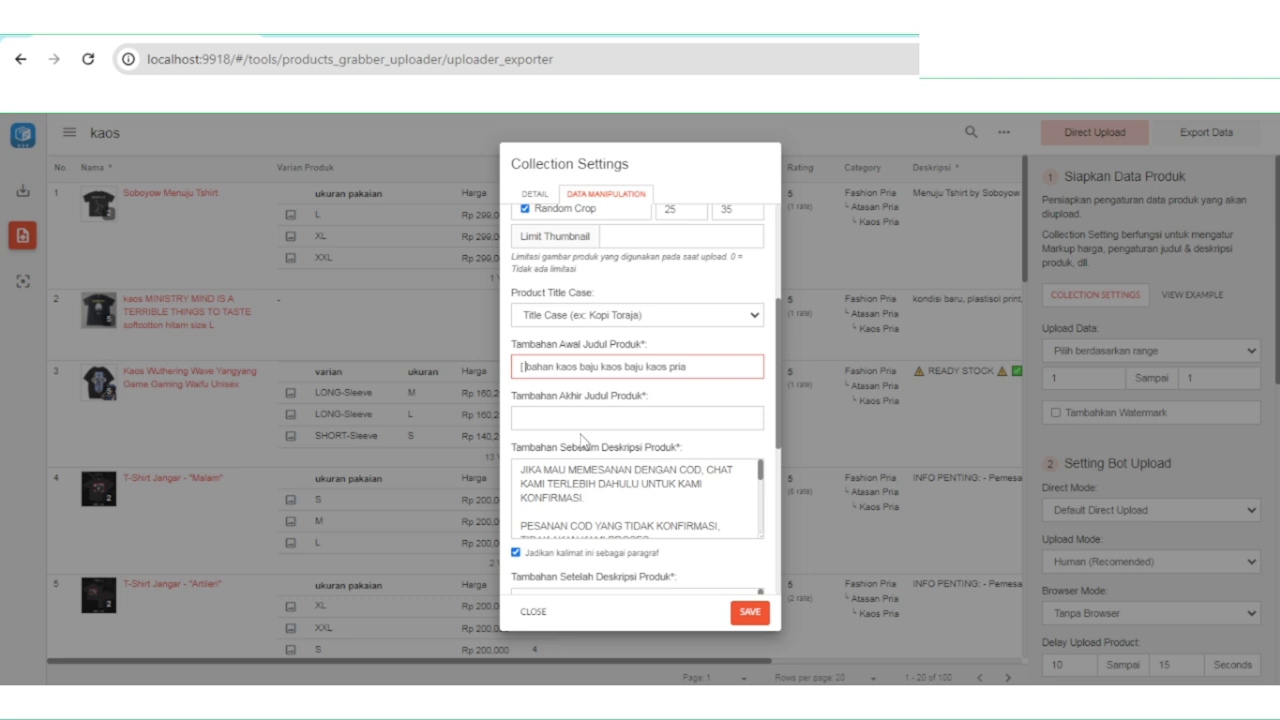
left_click(582, 367)
type("]")
type("|")
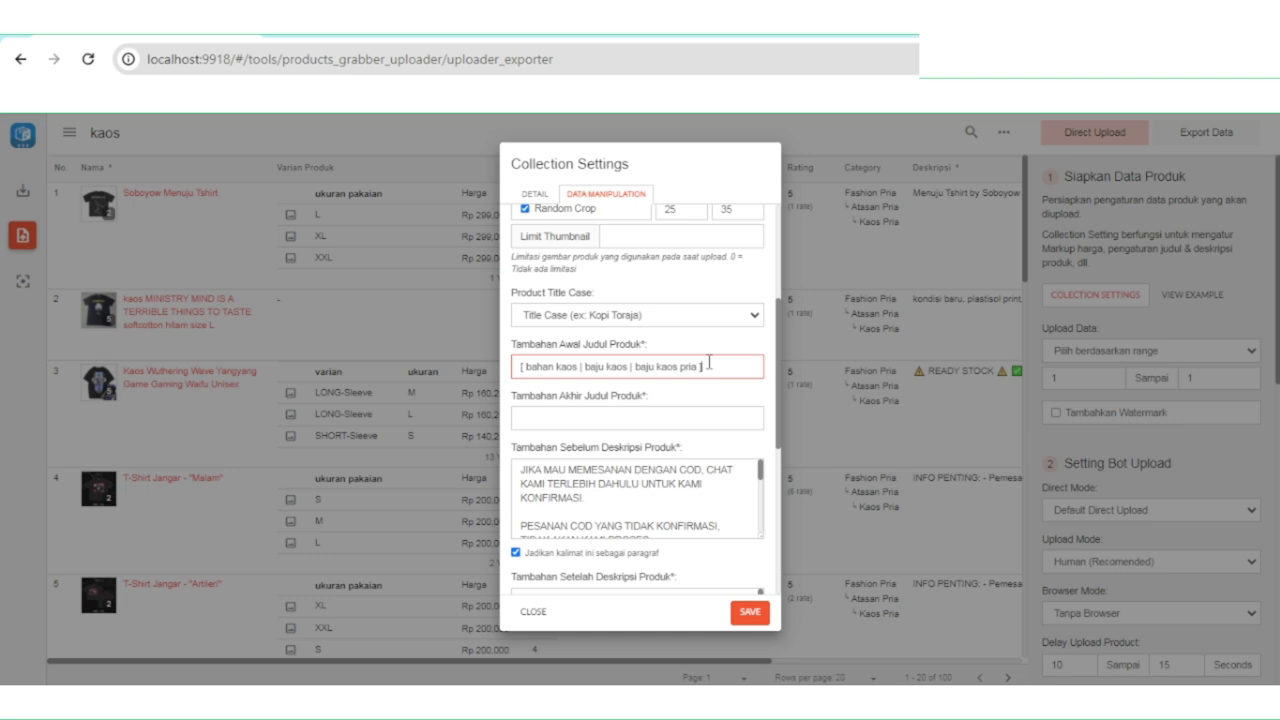
left_click(717, 369)
Switch to the keywordtool.io results for kaos and copy the keywords kaos, kaos polos hitam, kaos polos and kaos distro.
key("alt+Tab")
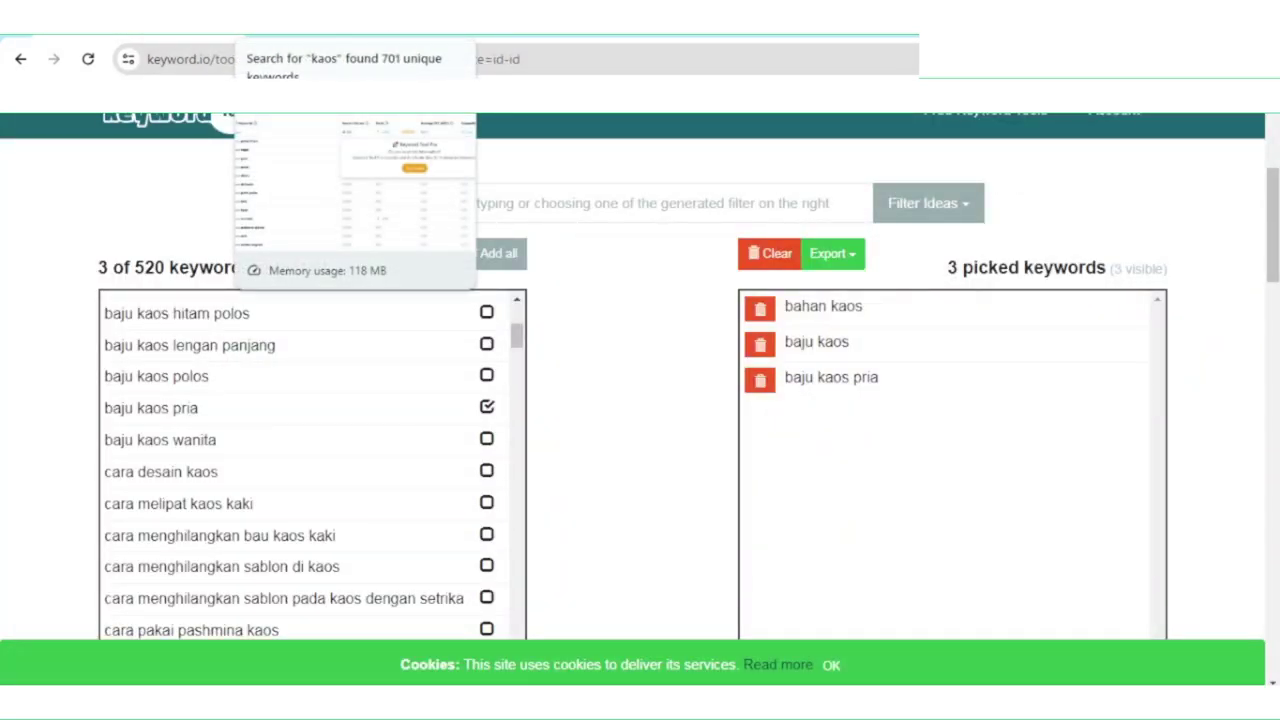
left_click(300, 18)
scroll(380, 374, "up", 2)
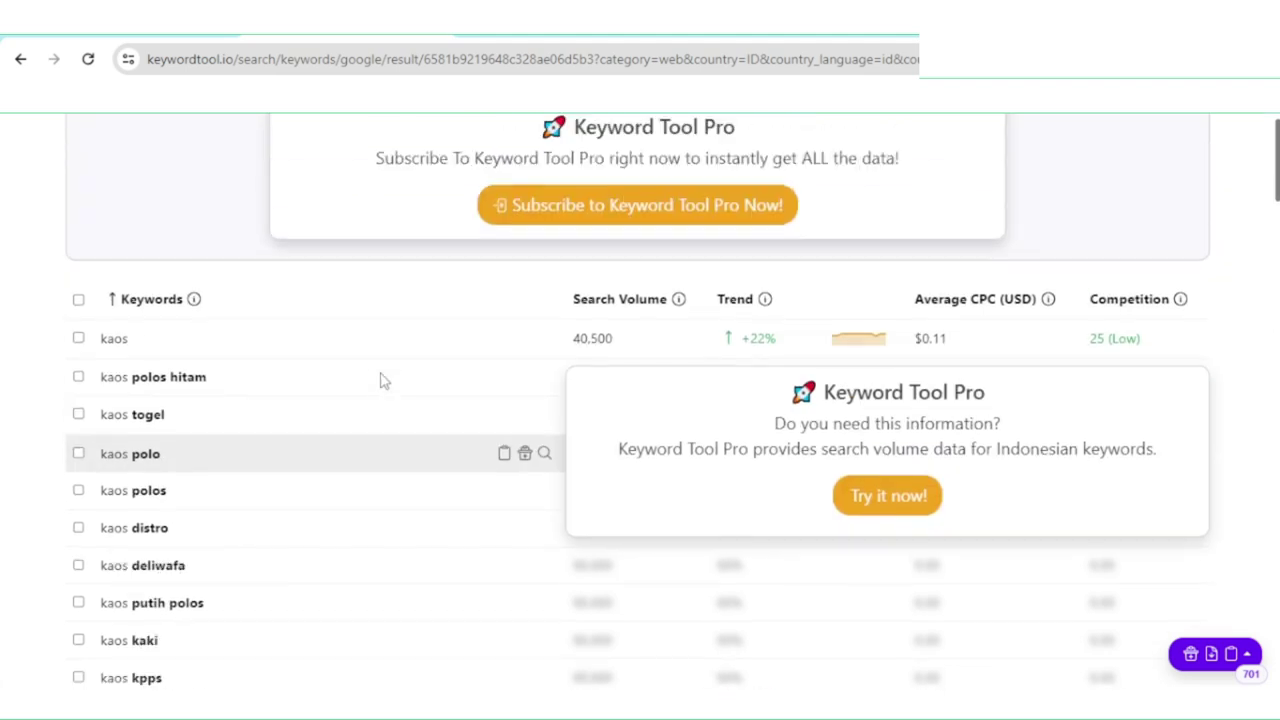
scroll(40, 360, "down", 1)
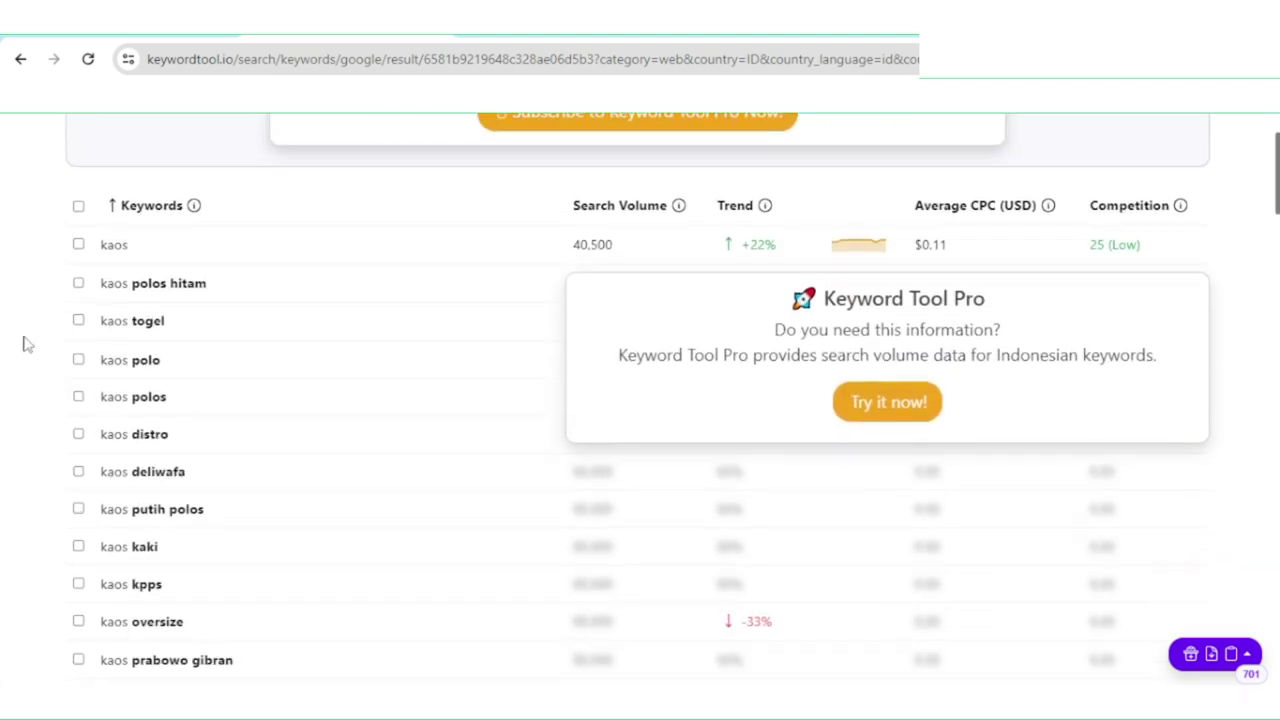
left_click(78, 245)
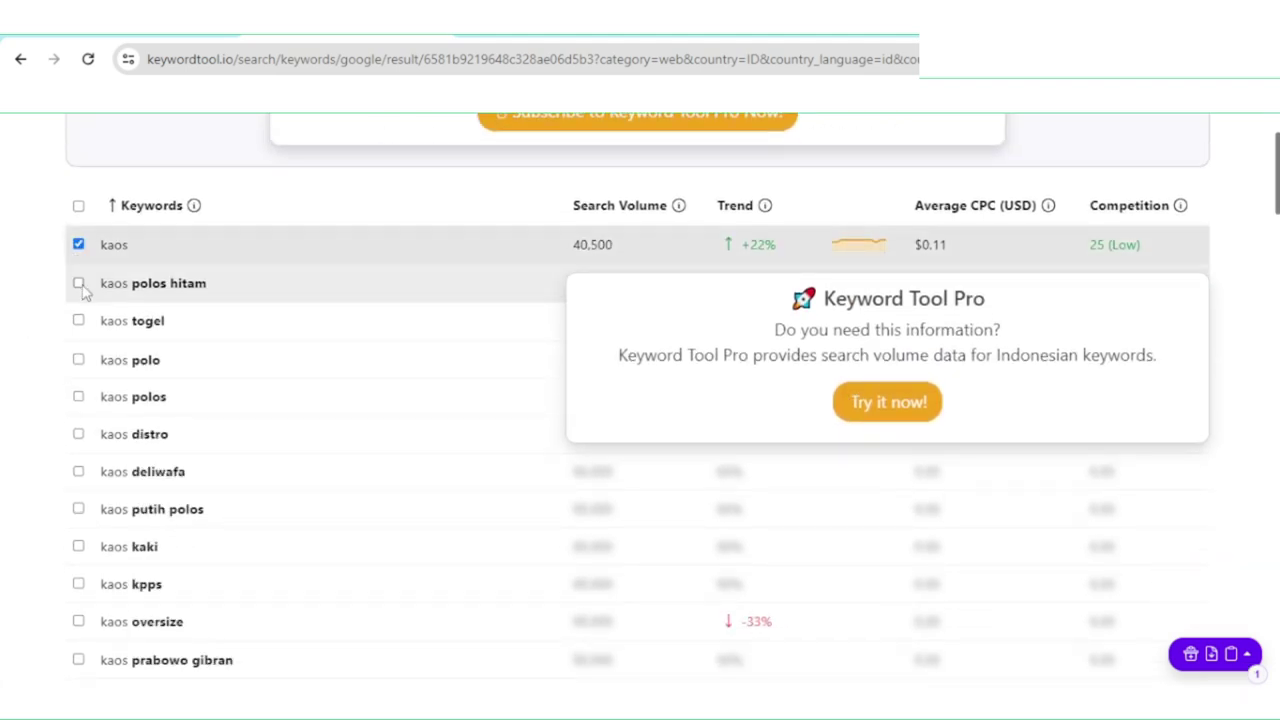
left_click(78, 284)
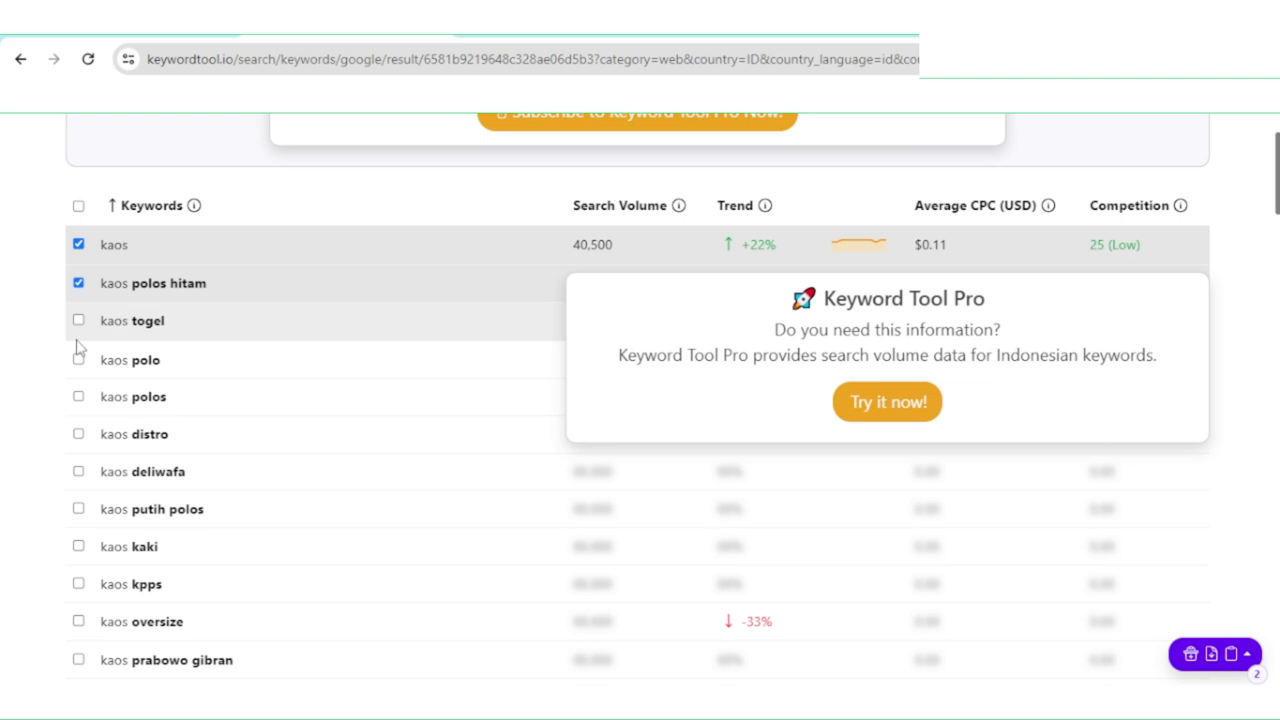
left_click(78, 397)
left_click(78, 435)
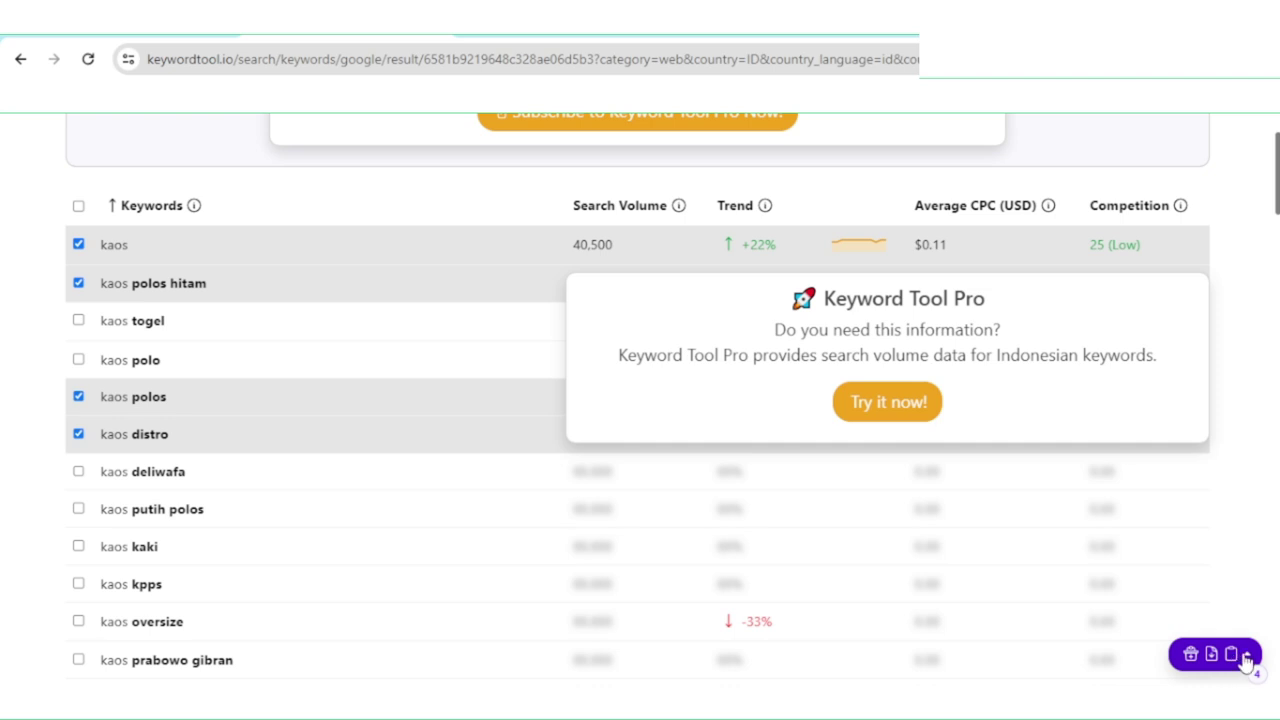
left_click(1247, 656)
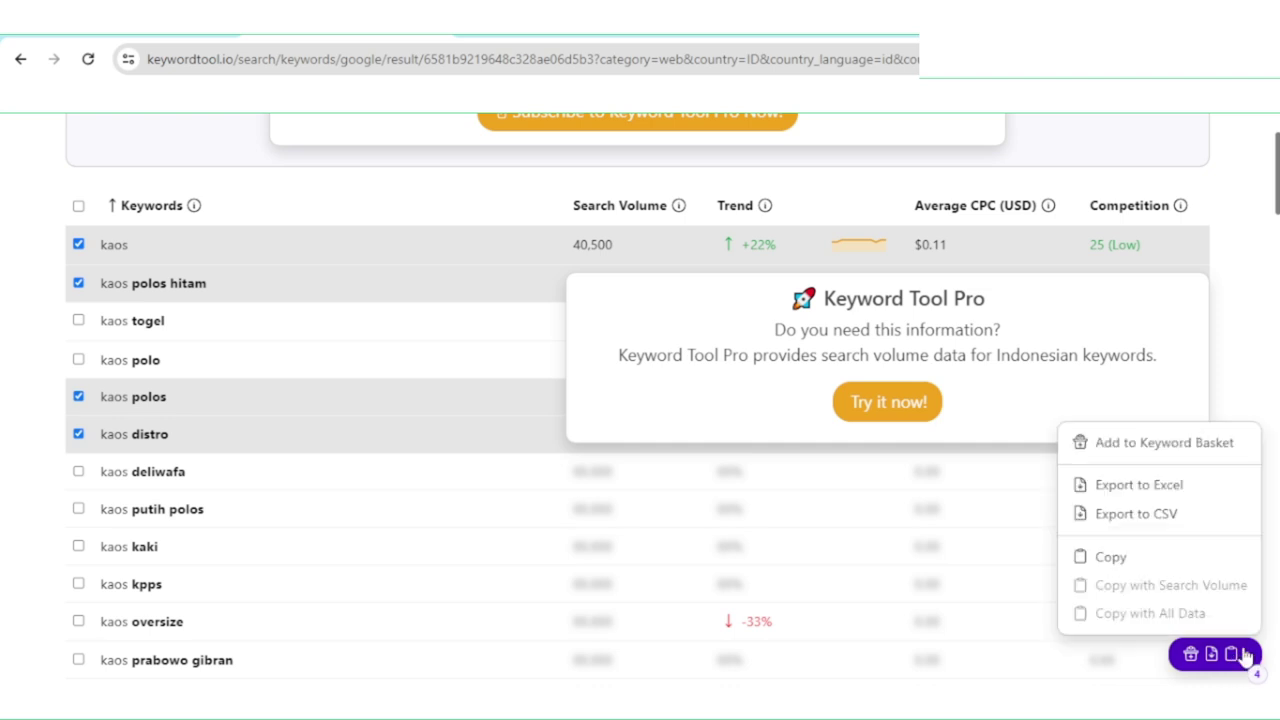
left_click(1137, 576)
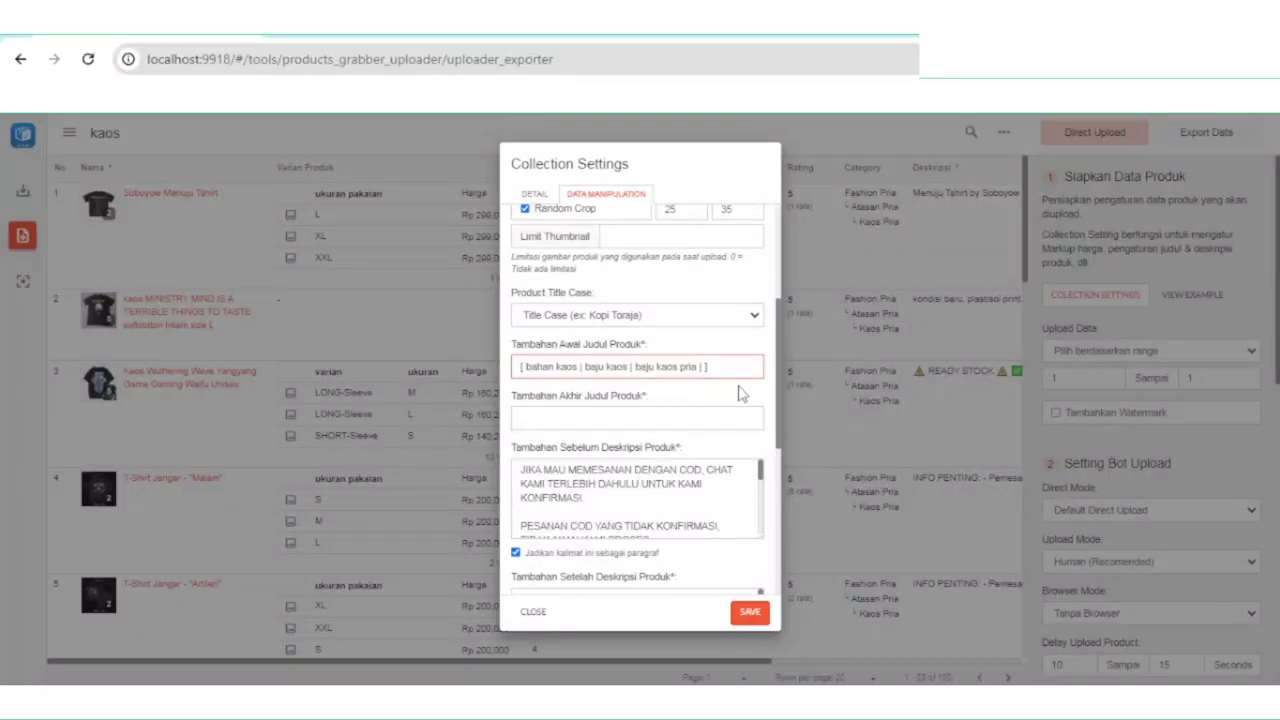
Append kaos | kaos polos hitam | kaos polos | kaos distro inside the brackets in Tambahan Awal Judul Produk.
key("ctrl+v")
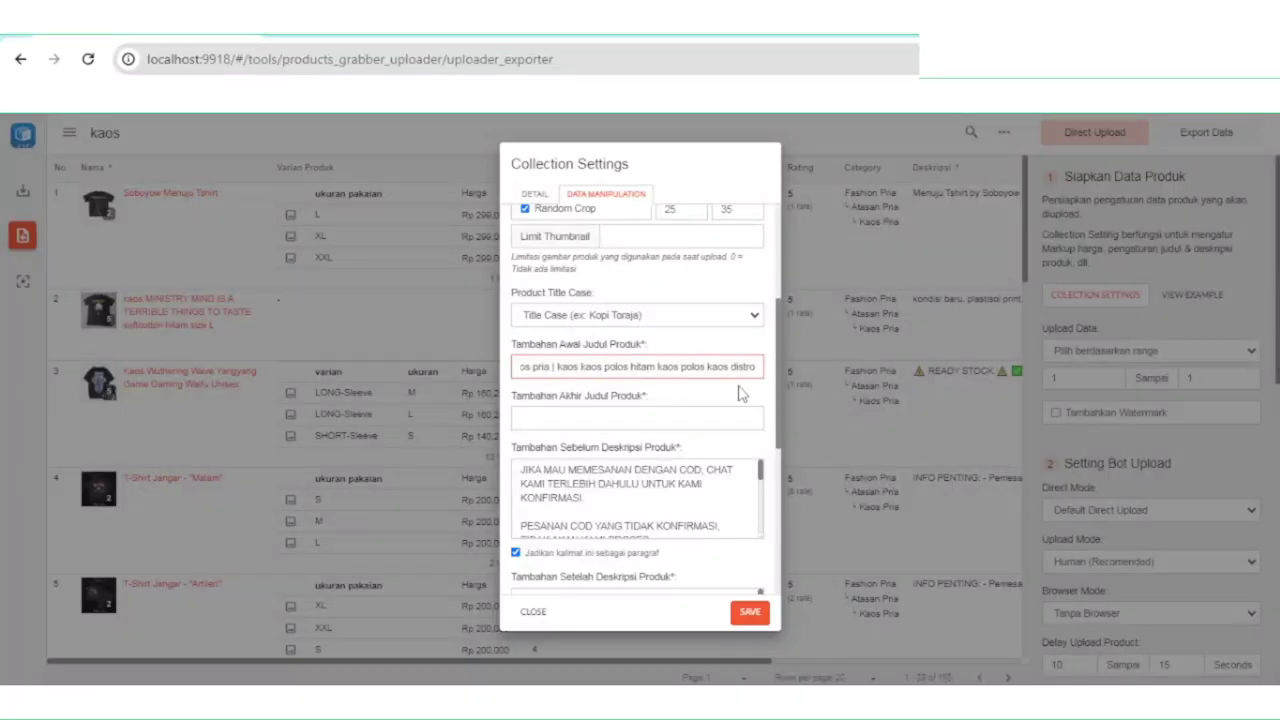
type("|")
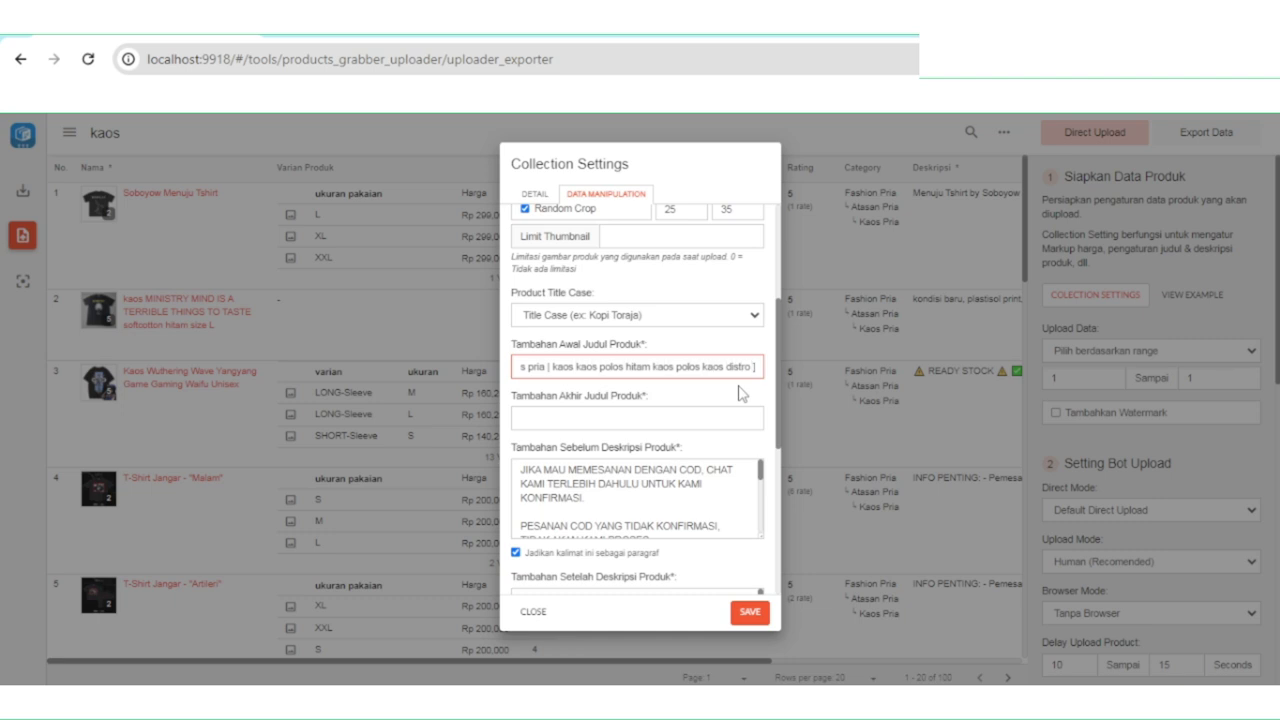
key("ctrl+Left")
key("ctrl+Left")
key("ctrl+Left")
key("ctrl+Left")
key("ctrl+Left")
key("ctrl+Left")
key("ctrl+Left")
key("ctrl+Left")
type("|")
type("| ")
type(" |")
key("End")
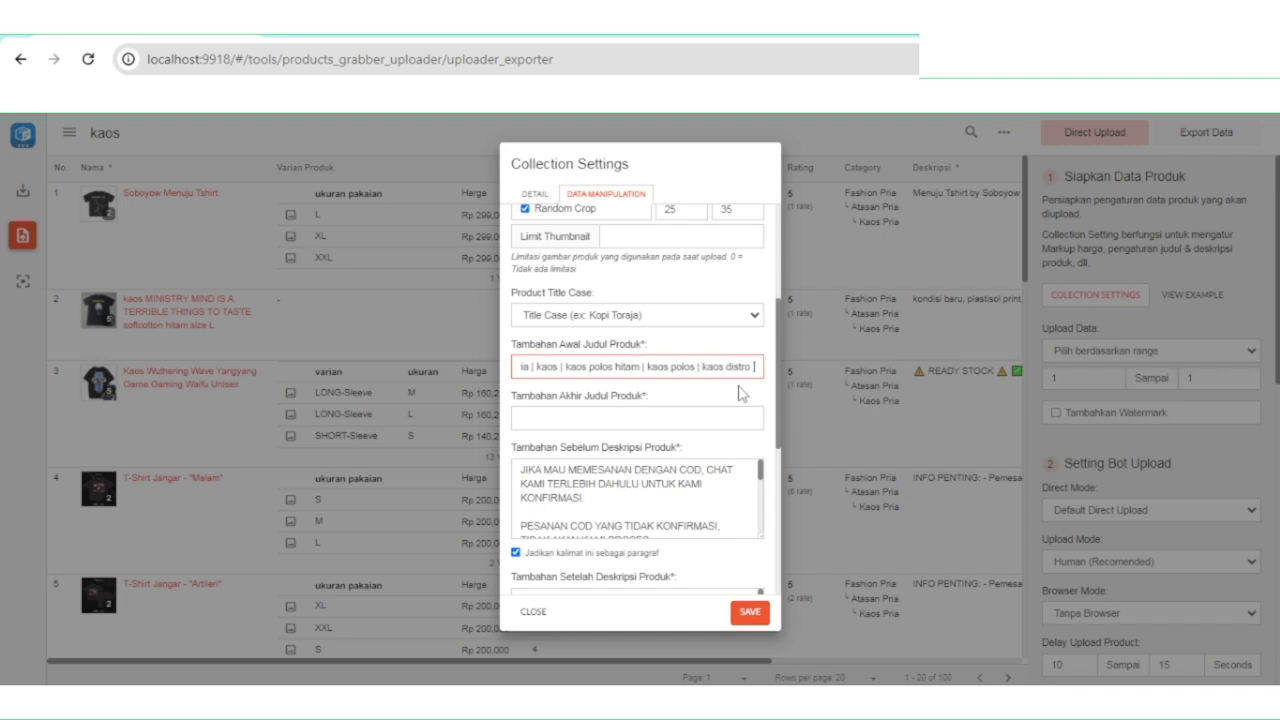
Copy the keyword desain kaos from the Ahrefs keyword generator and append it with a separator in Tambahan Awal Judul Produk.
key("ctrl+Tab")
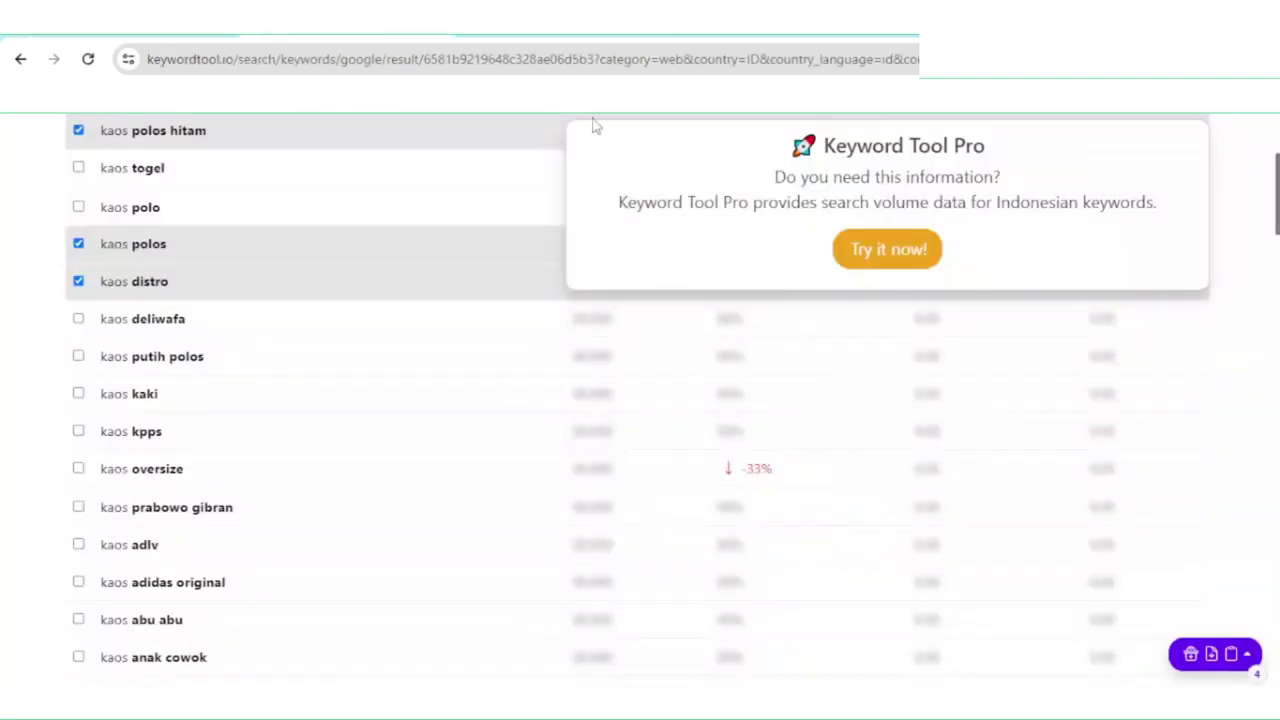
key("ctrl+Tab")
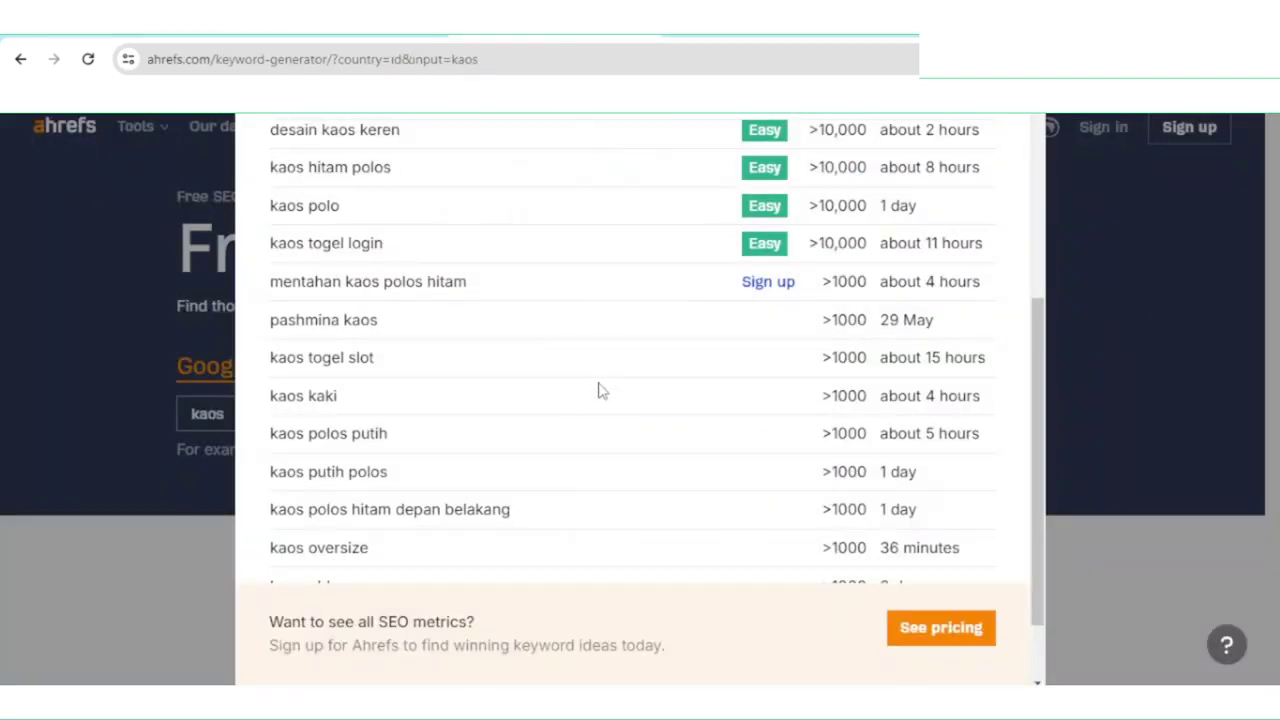
scroll(598, 392, "up", 3)
scroll(598, 398, "up", 1)
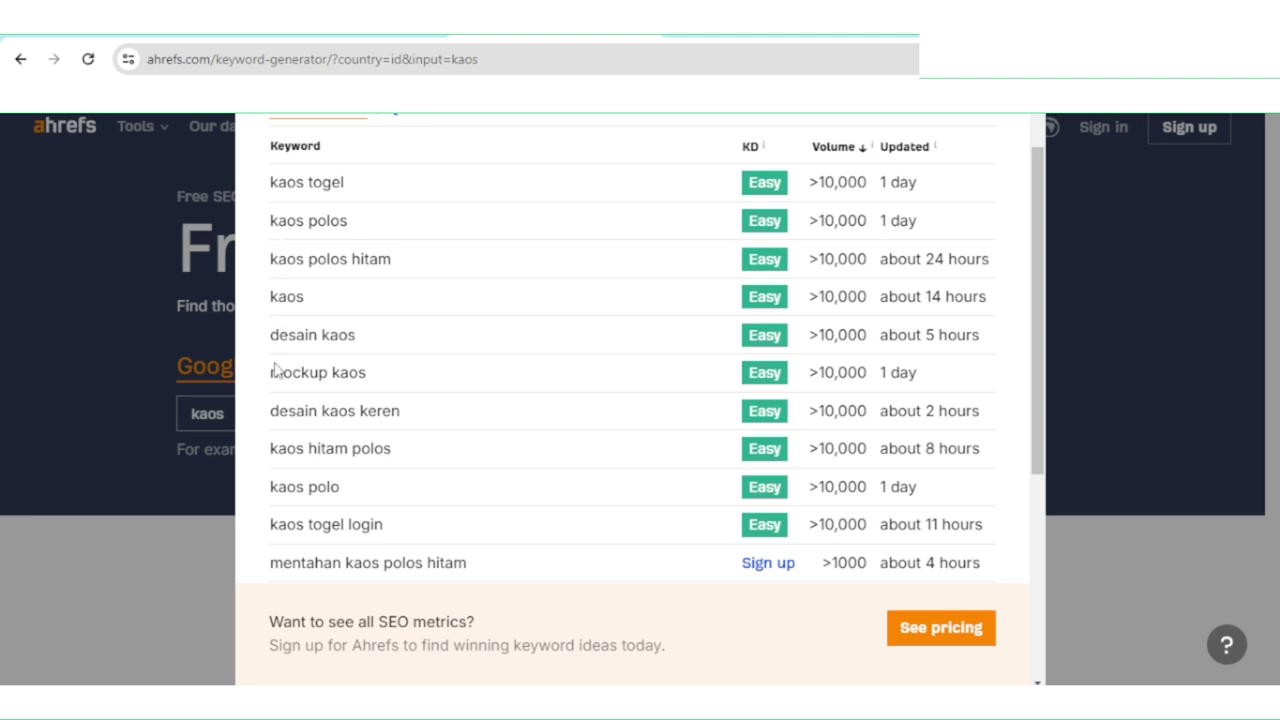
left_click_drag(271, 334, 420, 343)
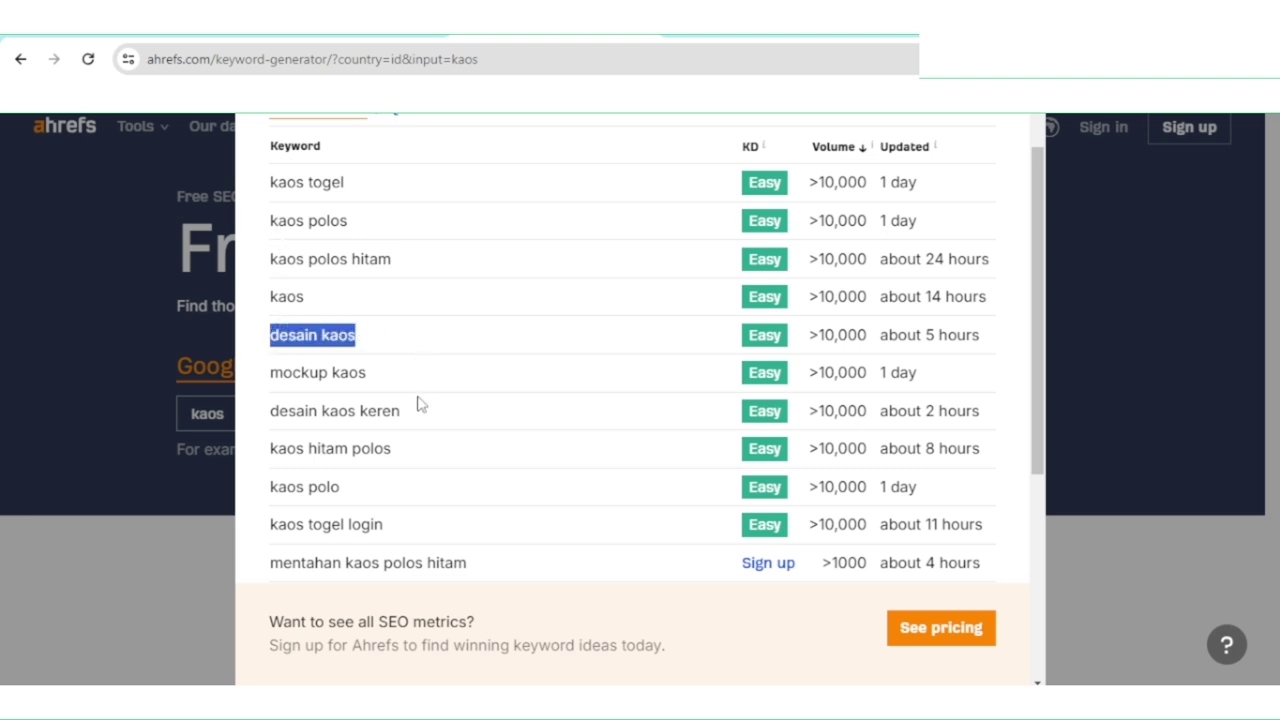
key("alt+Tab")
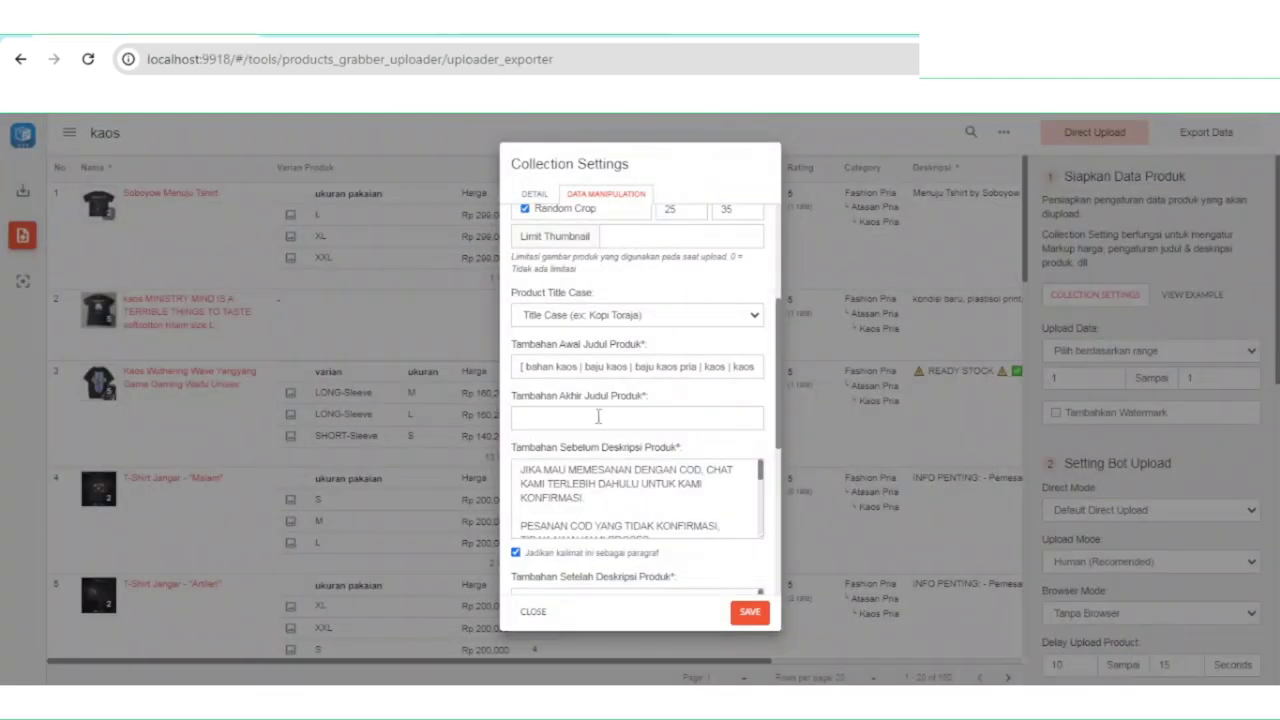
key("End")
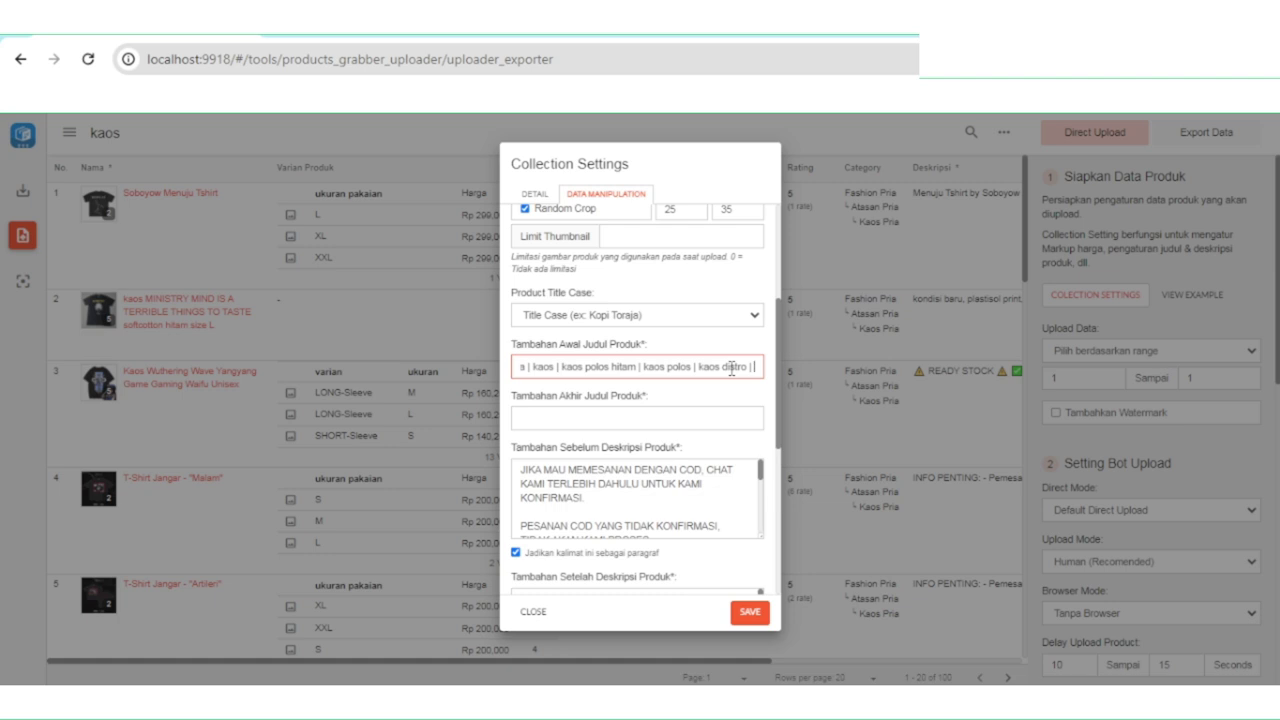
key("ctrl+v")
type("|")
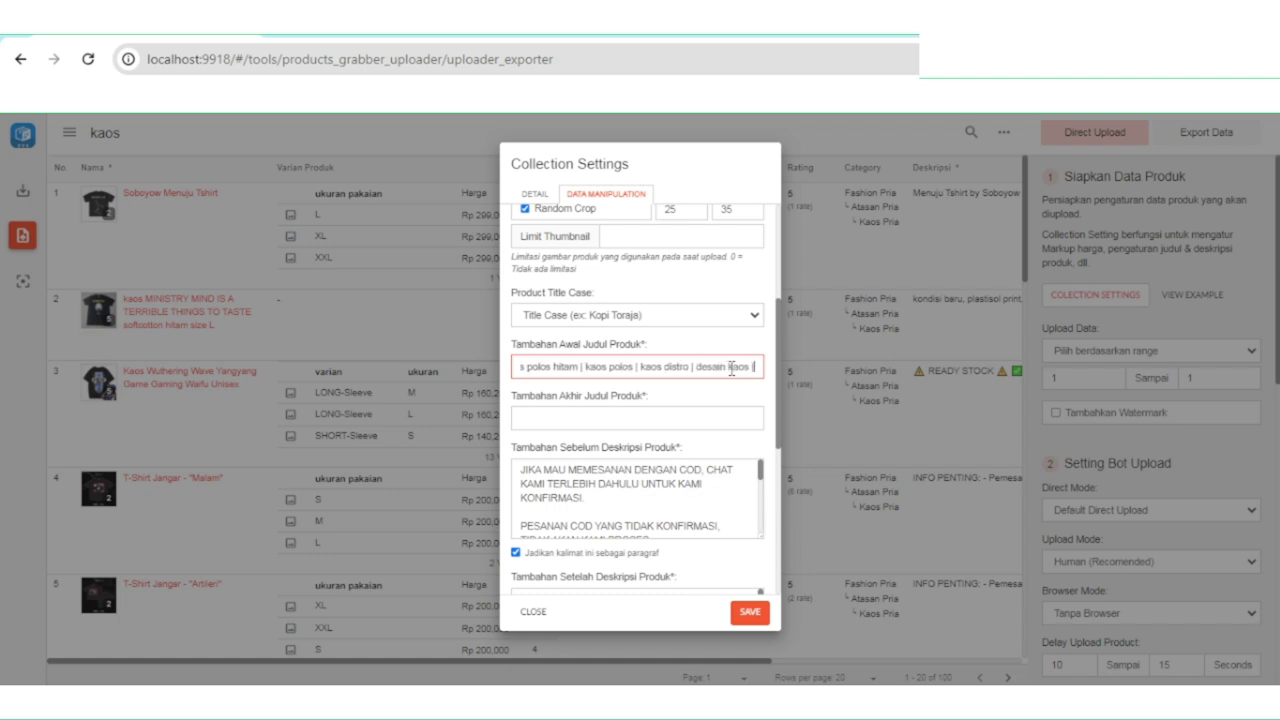
Pick the keyword kaos oblong from the Ahrefs results and return to Tambahan Awal Judul Produk in Qlobot.
key("ctrl+Tab")
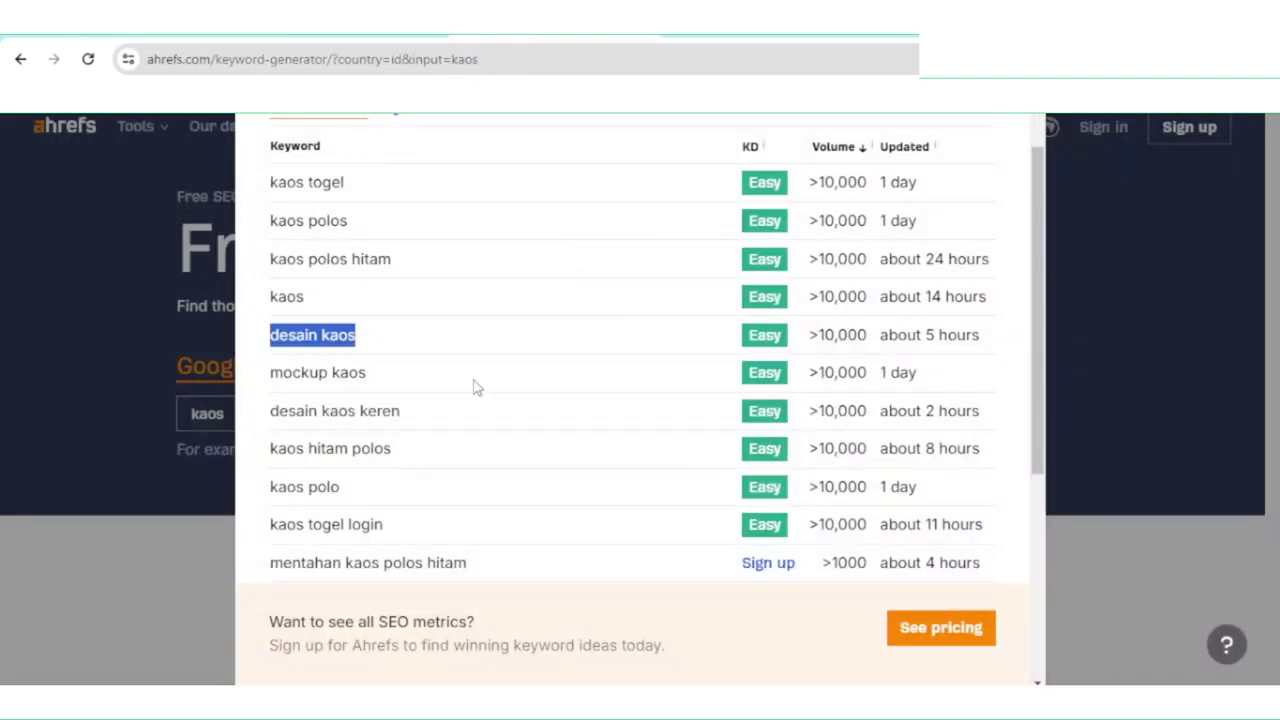
scroll(465, 384, "down", 2)
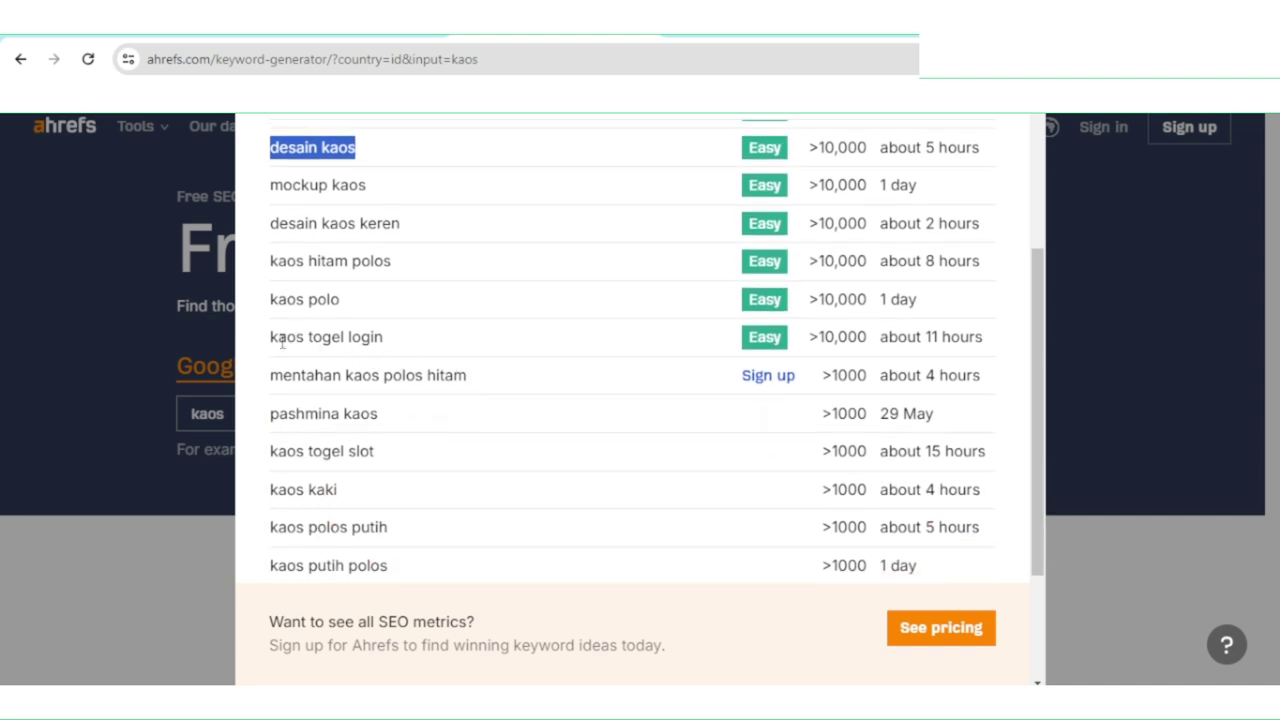
scroll(302, 380, "down", 1)
scroll(302, 380, "down", 1)
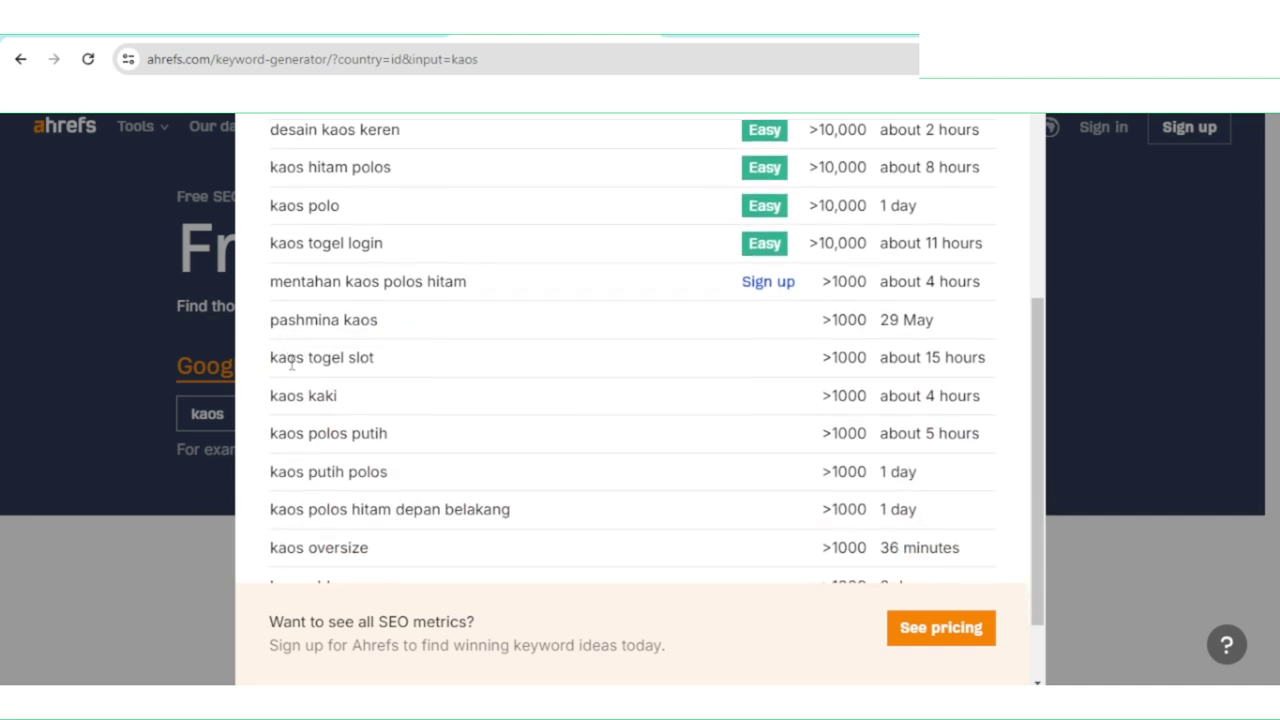
scroll(290, 375, "down", 1)
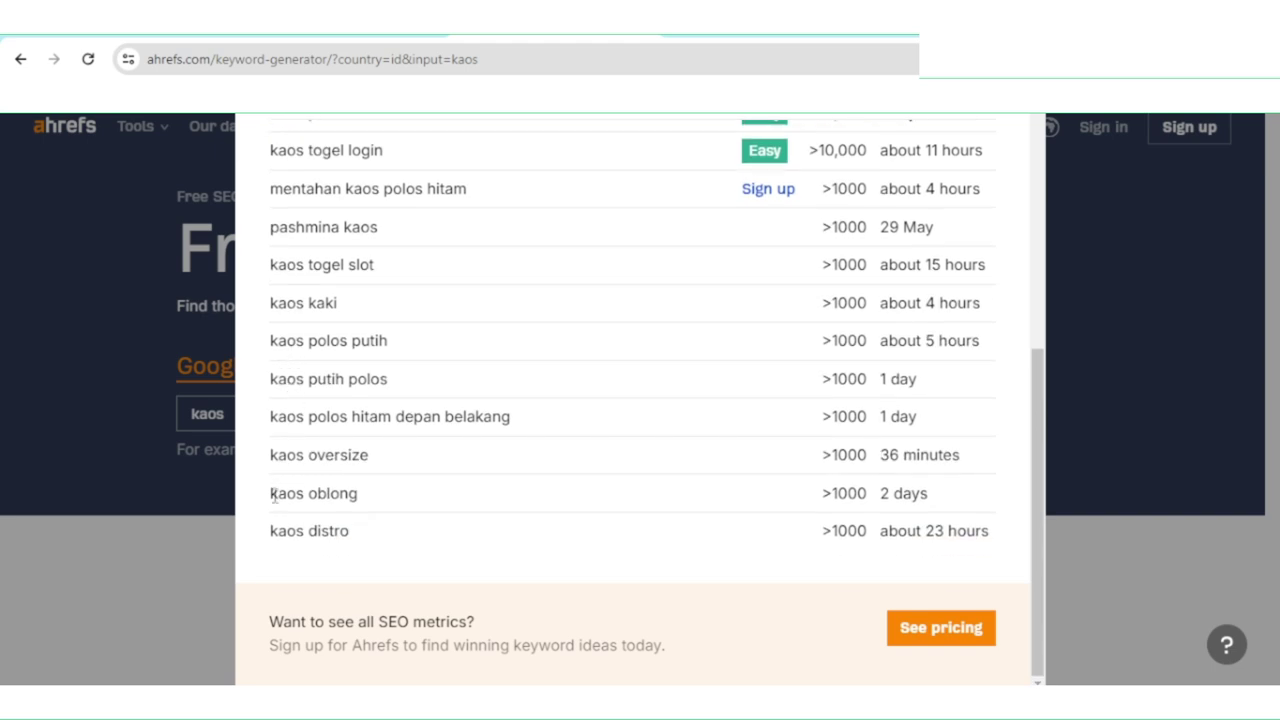
left_click_drag(270, 495, 400, 503)
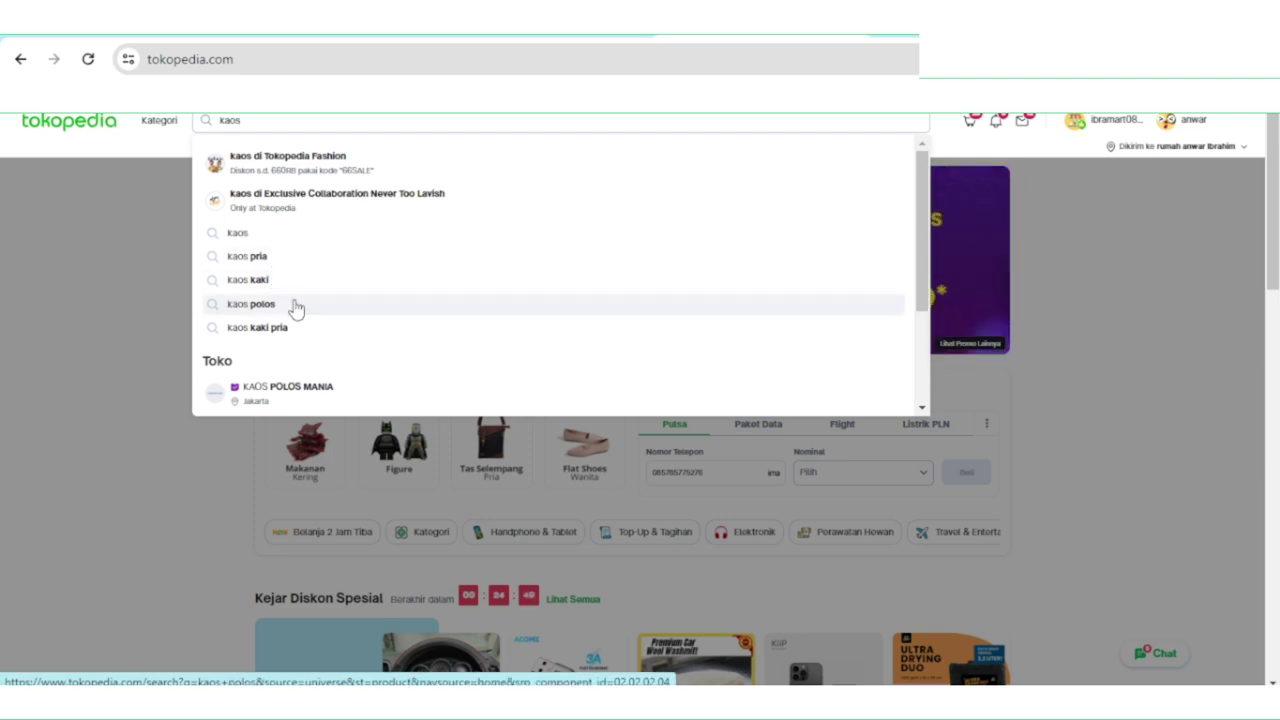
key("alt+Tab")
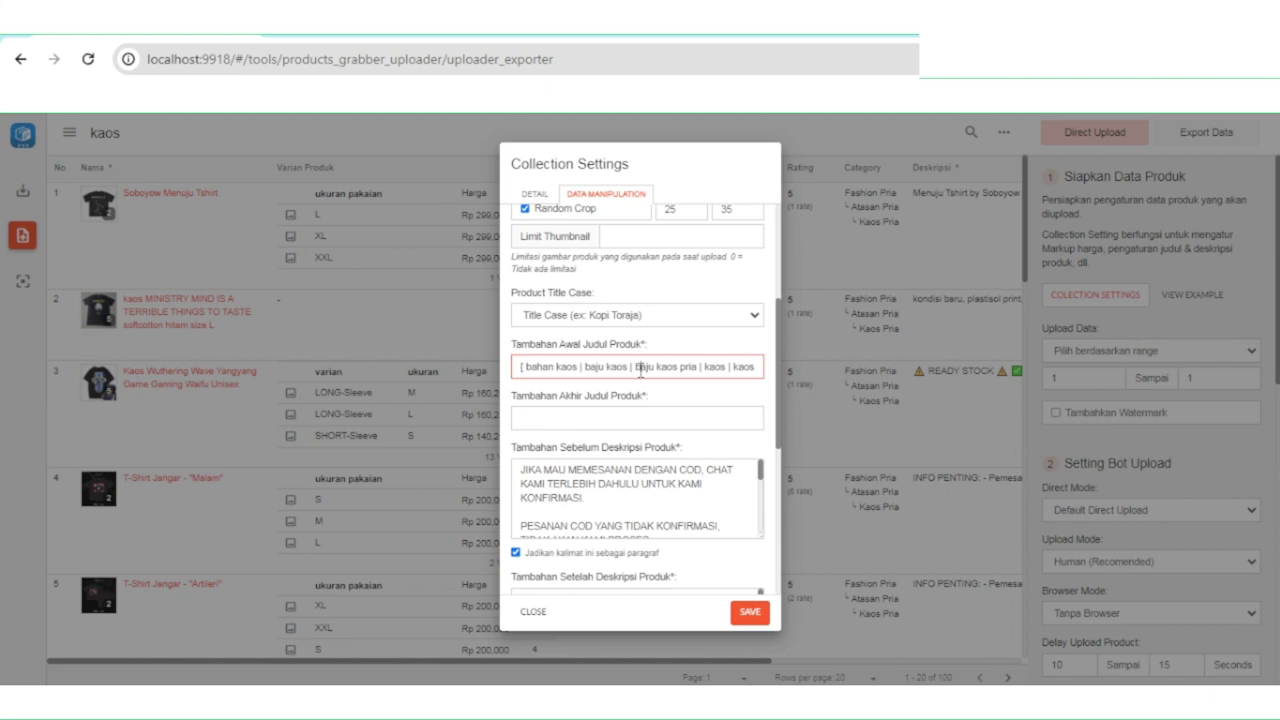
Append kaos oblong | kaos oversize | kaos pria | kaos polos | in Tambahan Awal Judul Produk.
key("ctrl+v")
type("+")
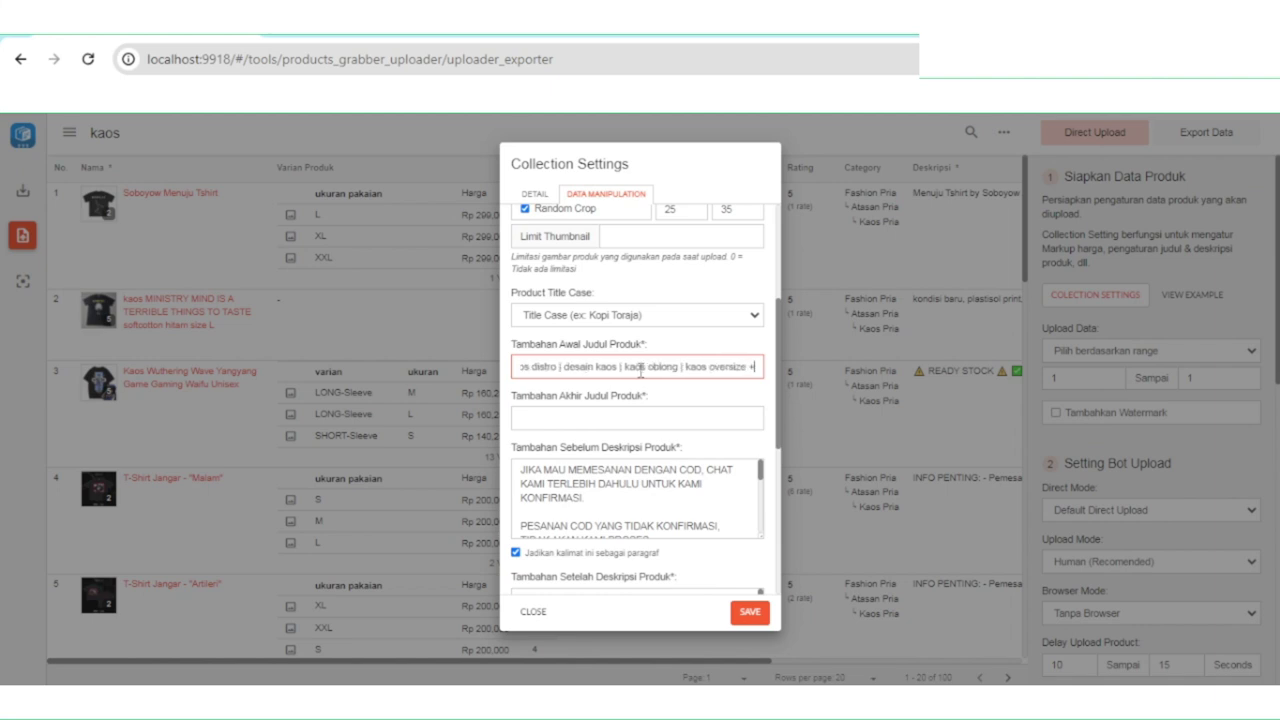
type("]")
type(" kaos pria")
type(" |")
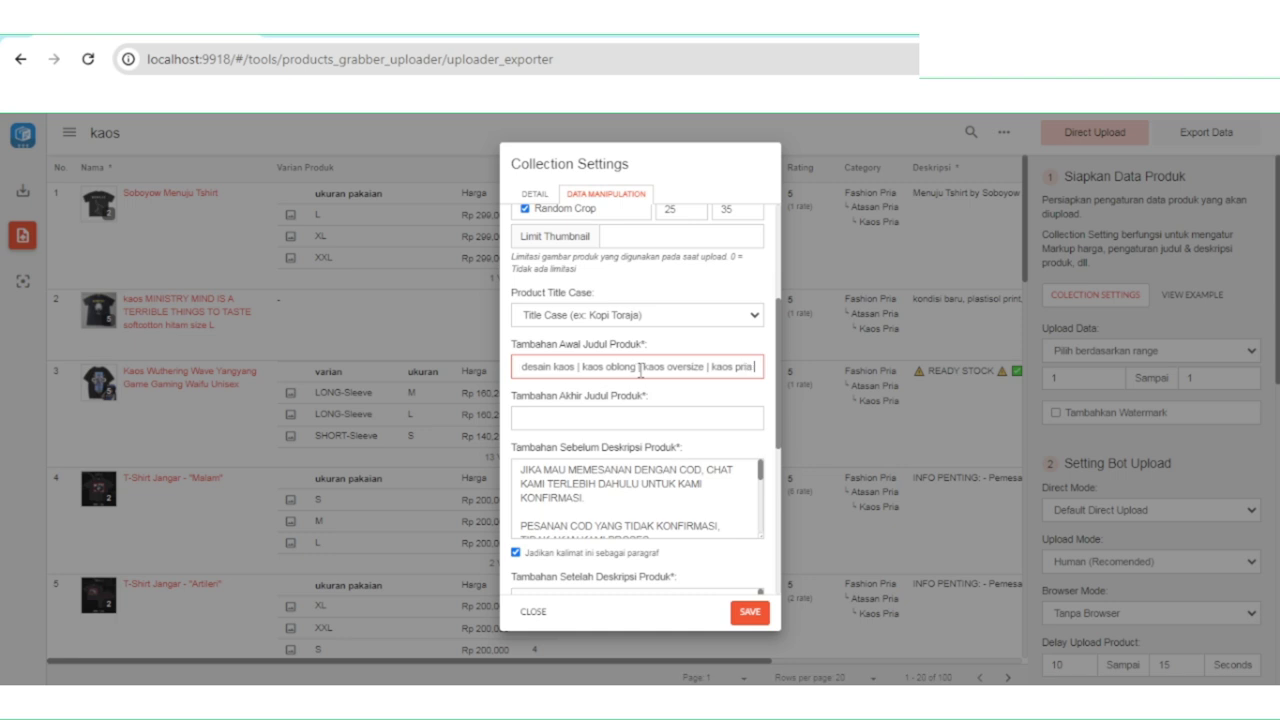
type(" kaos p")
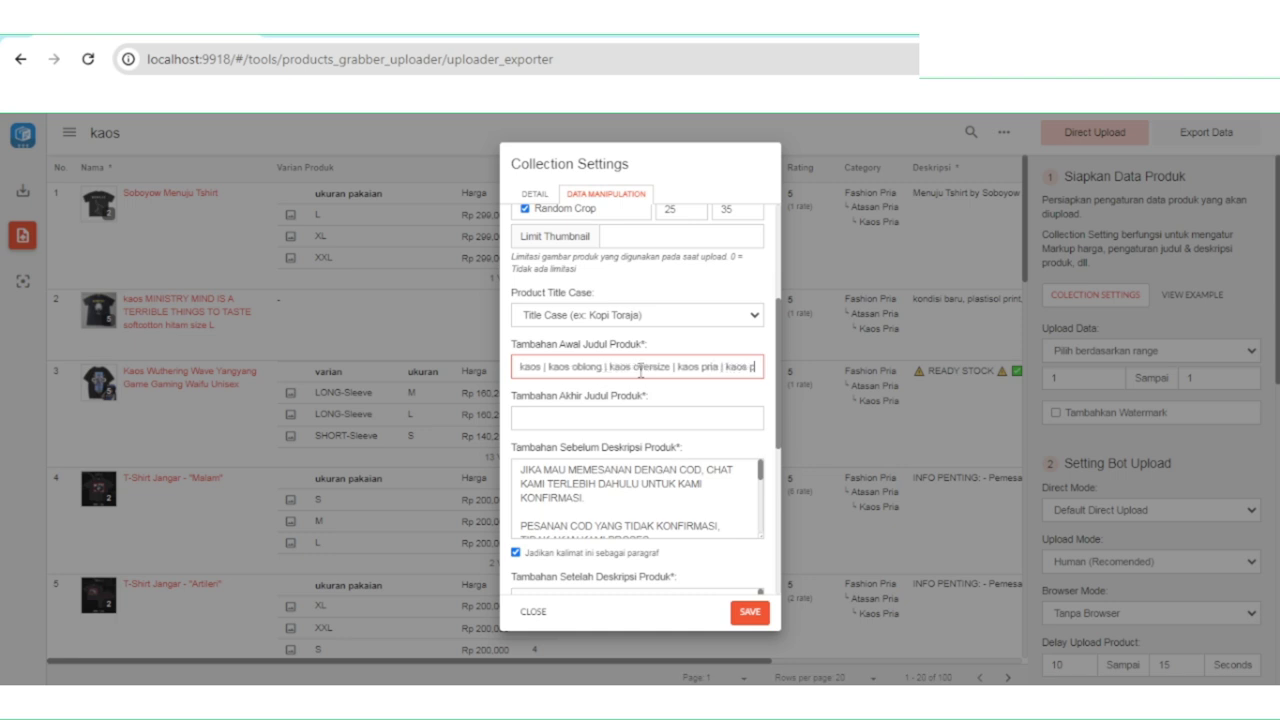
type("olos |")
Add kaos oversize wanita as the last keyword inside the brackets in Tambahan Awal Judul Produk and save the collection settings.
key("alt+Tab")
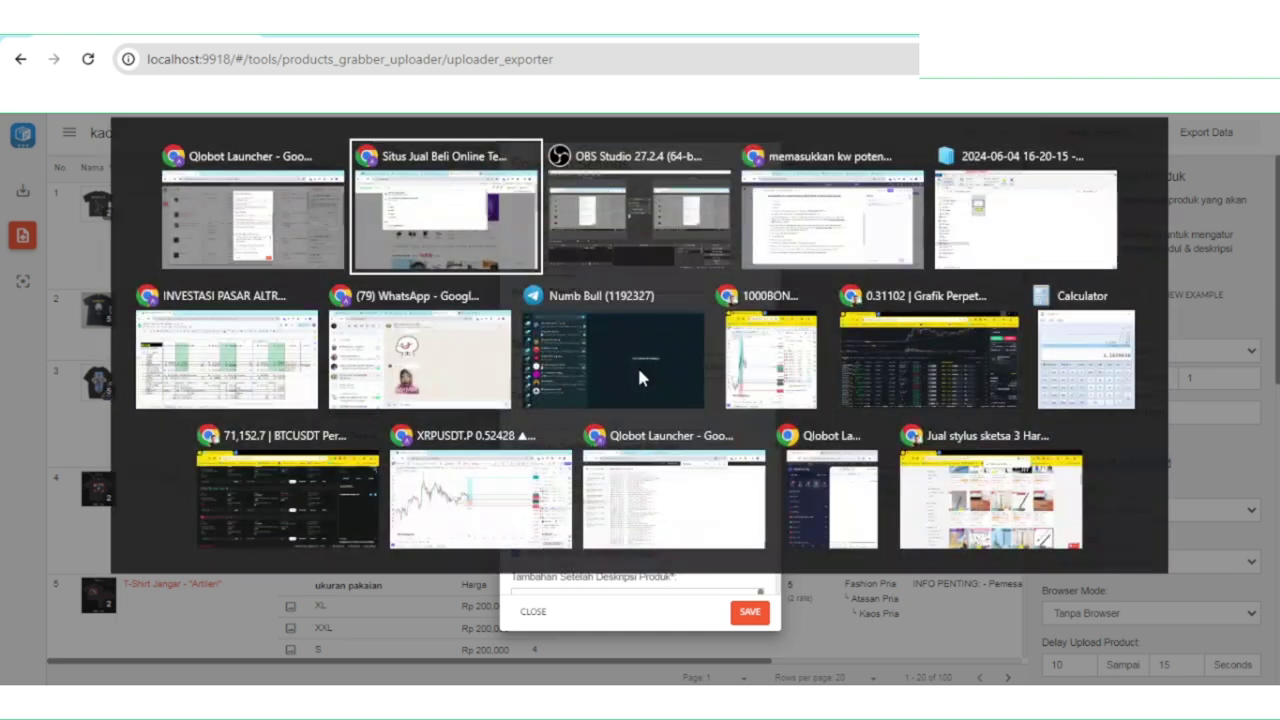
left_click(877, 38)
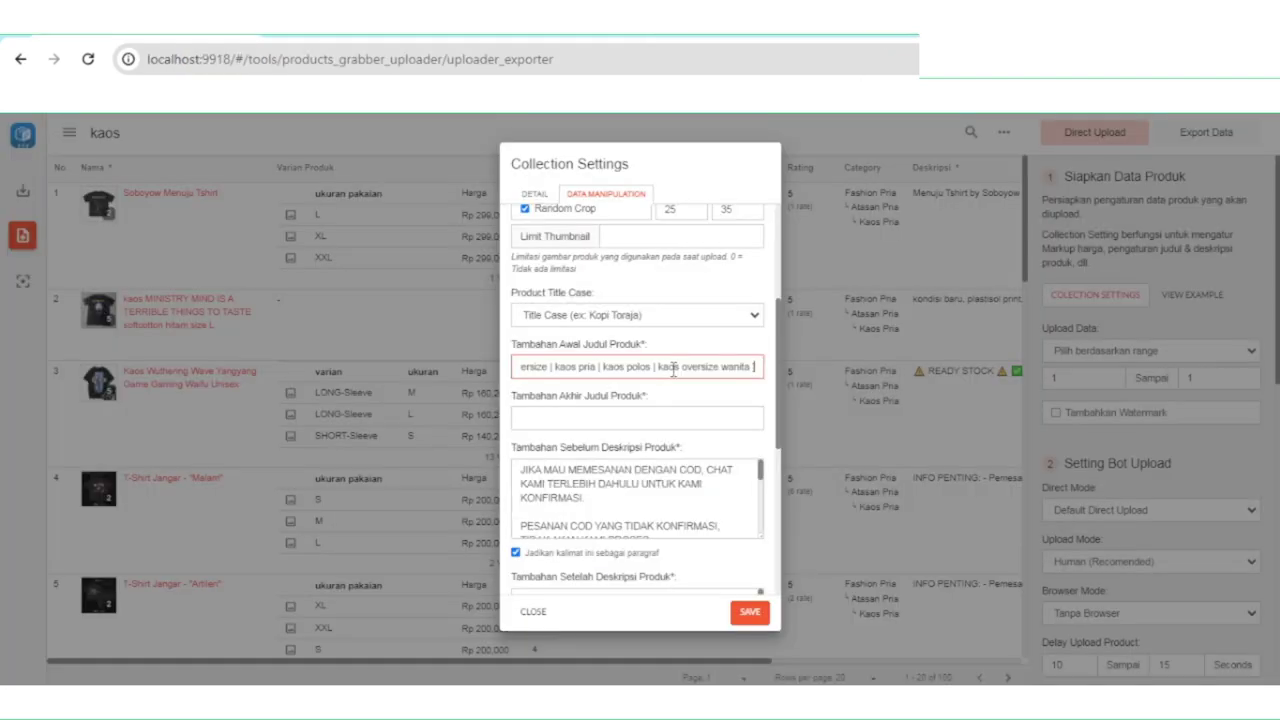
left_click(750, 612)
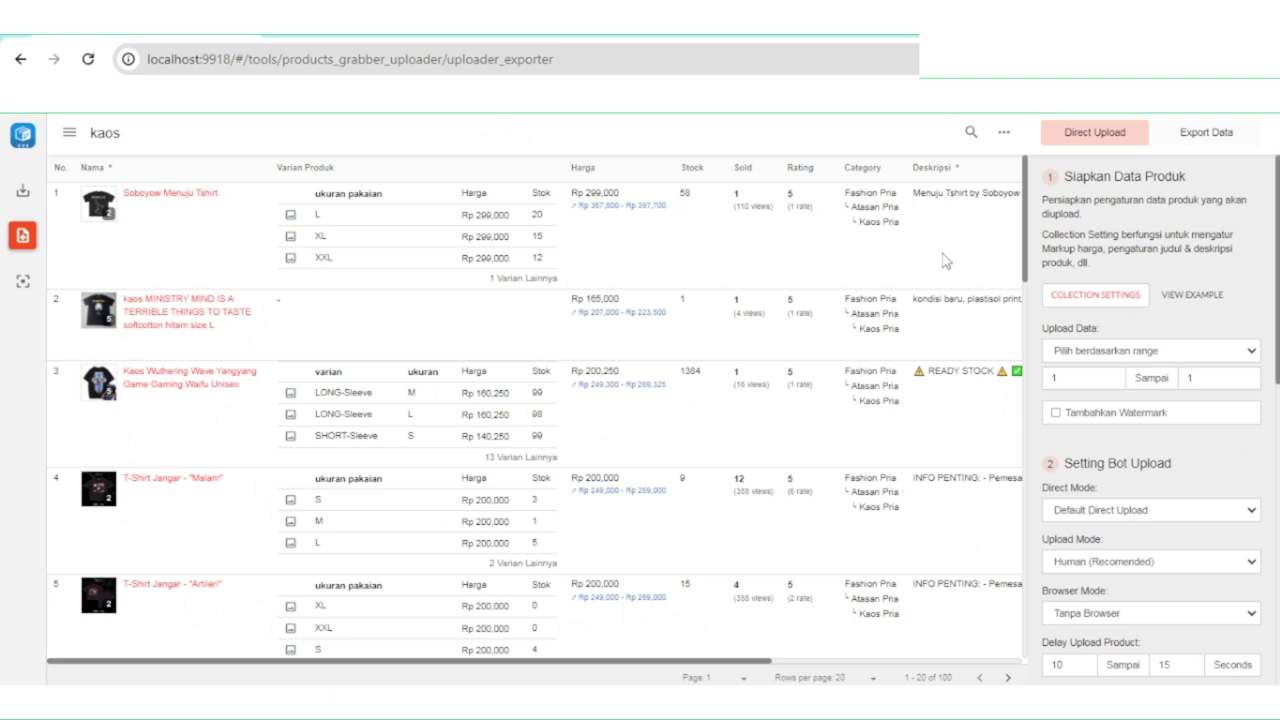
Open the example generated data and compare the added keyword with the original title in the first product.
left_click(1172, 307)
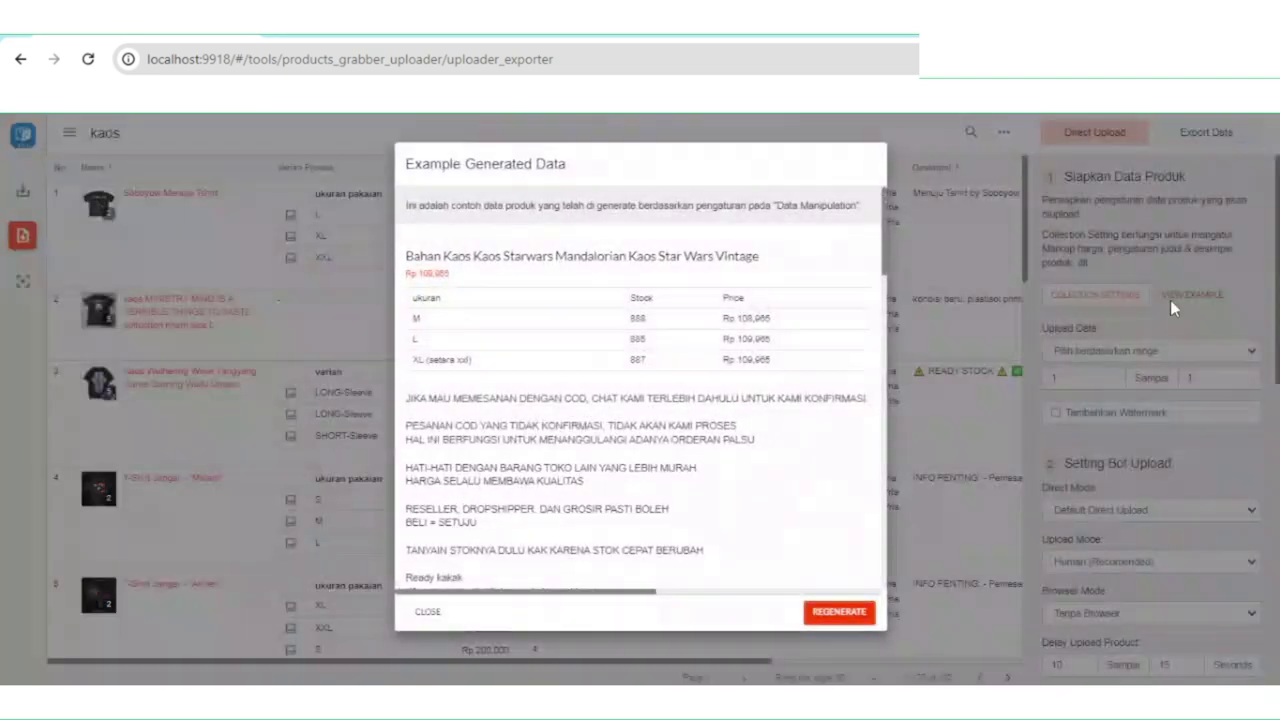
double_click(430, 257)
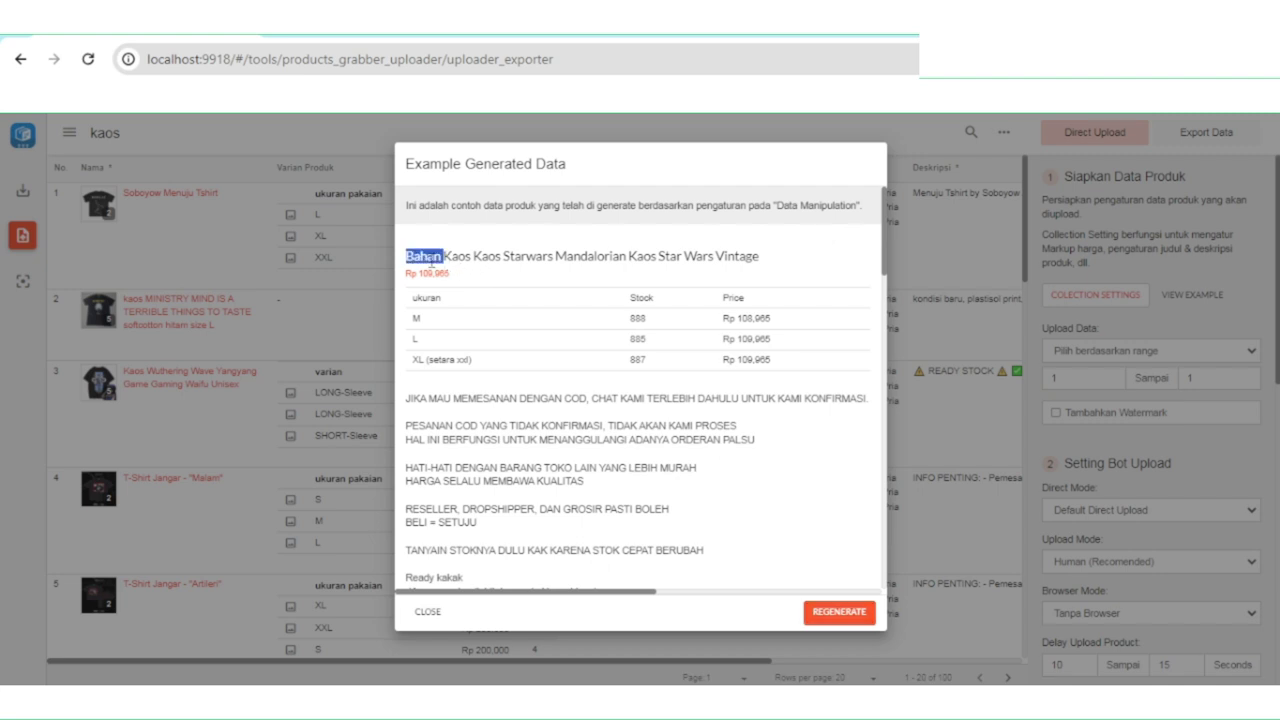
double_click(465, 258)
left_click(477, 260)
left_click_drag(479, 259, 779, 264)
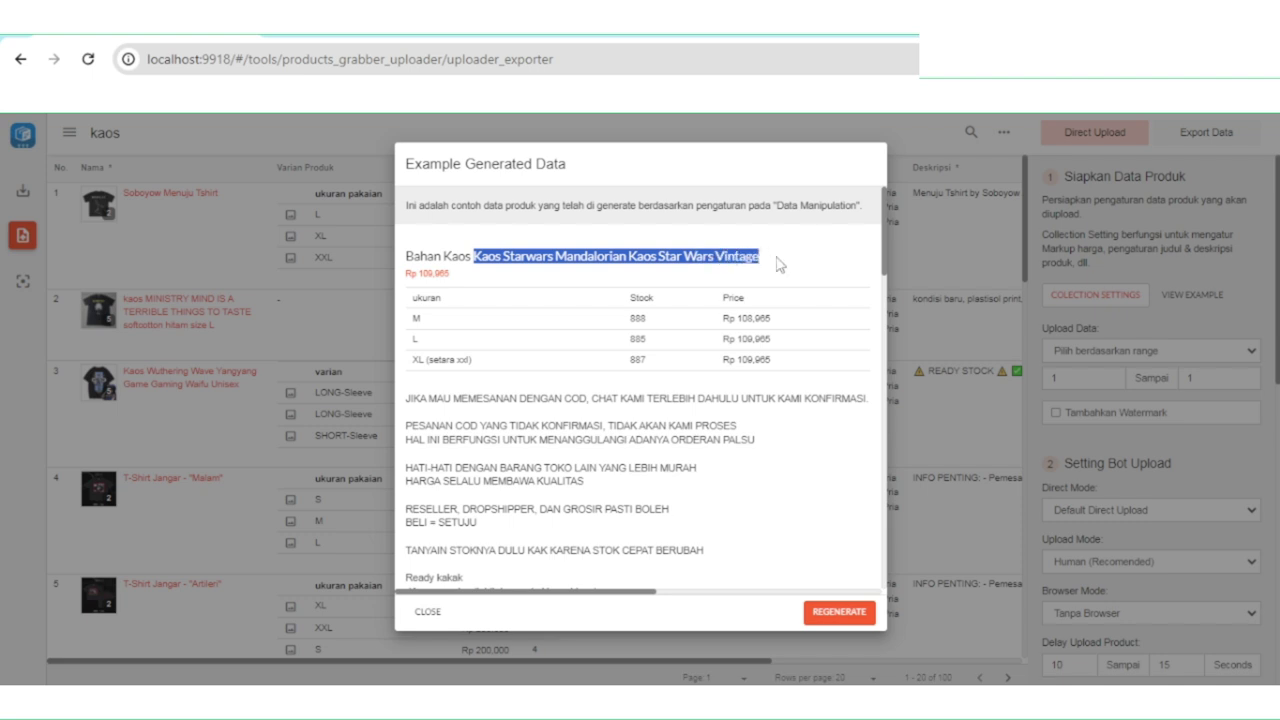
left_click(779, 264)
double_click(424, 258)
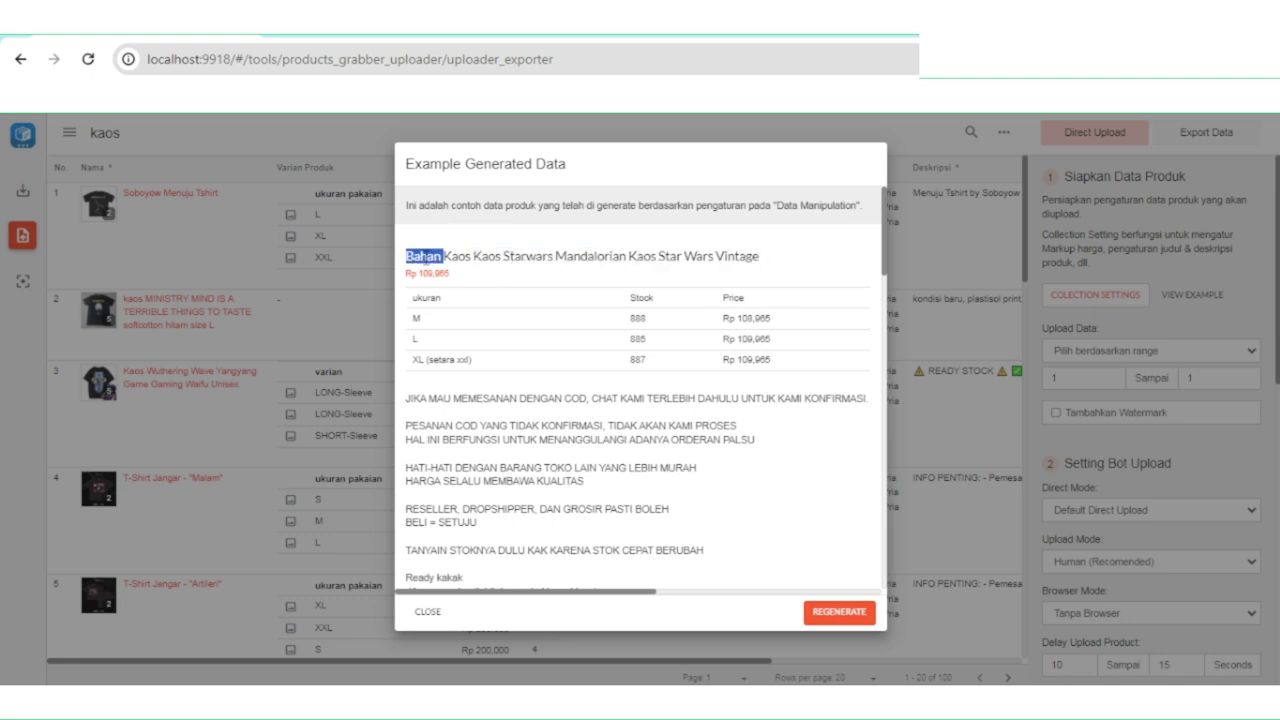
left_click_drag(427, 257, 467, 257)
left_click(676, 240)
Examine which words are added before the original title in the 1Lusin product example, and close the example data.
scroll(806, 506, "down", 4)
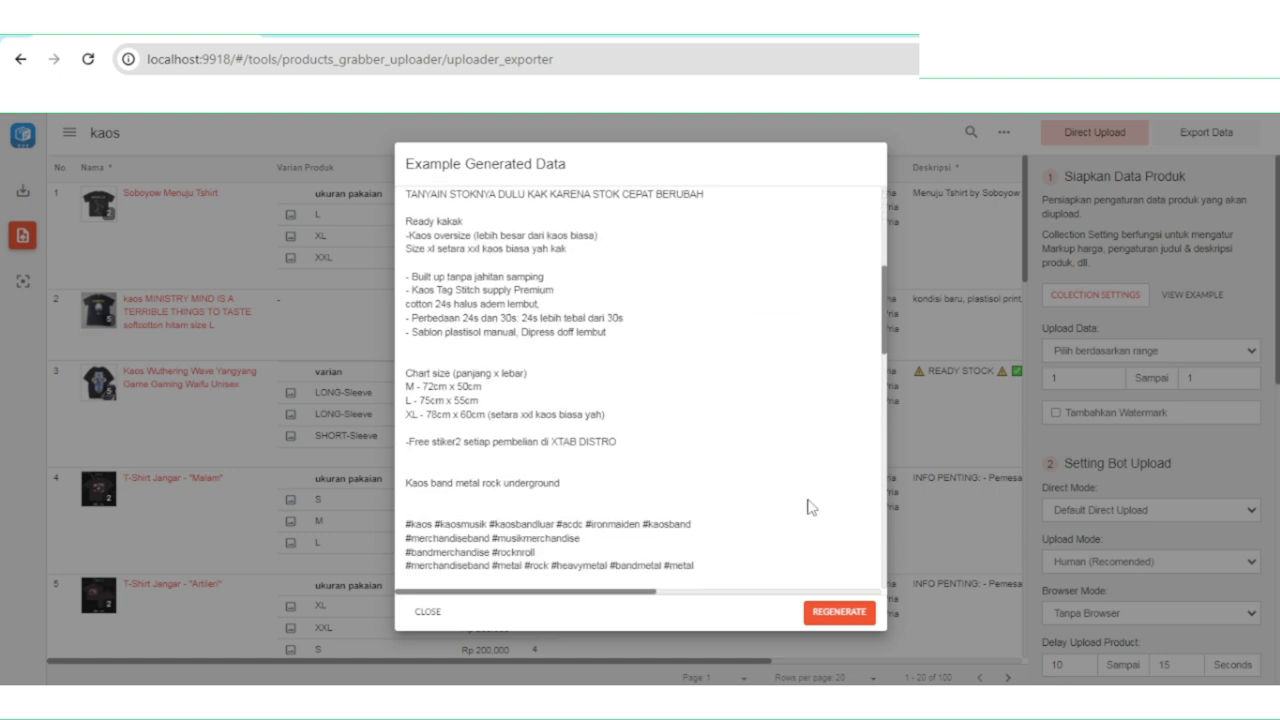
scroll(810, 507, "down", 10)
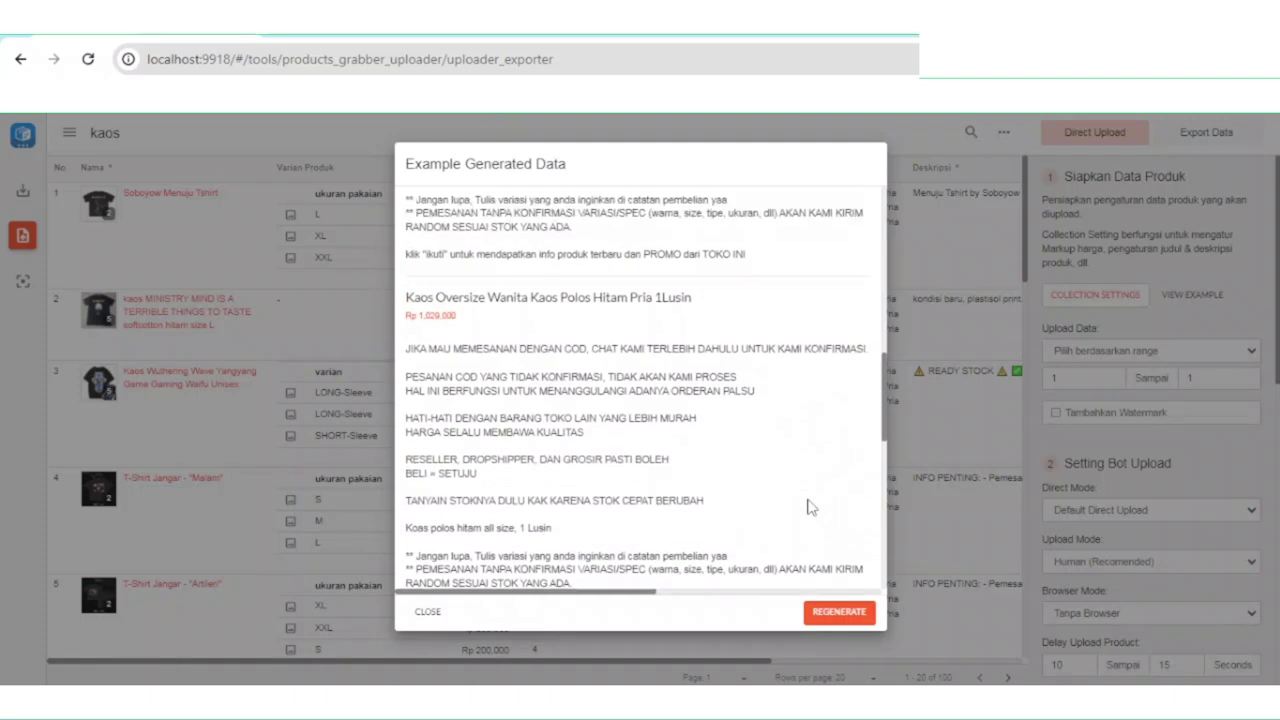
double_click(424, 297)
left_click(525, 297, "shift")
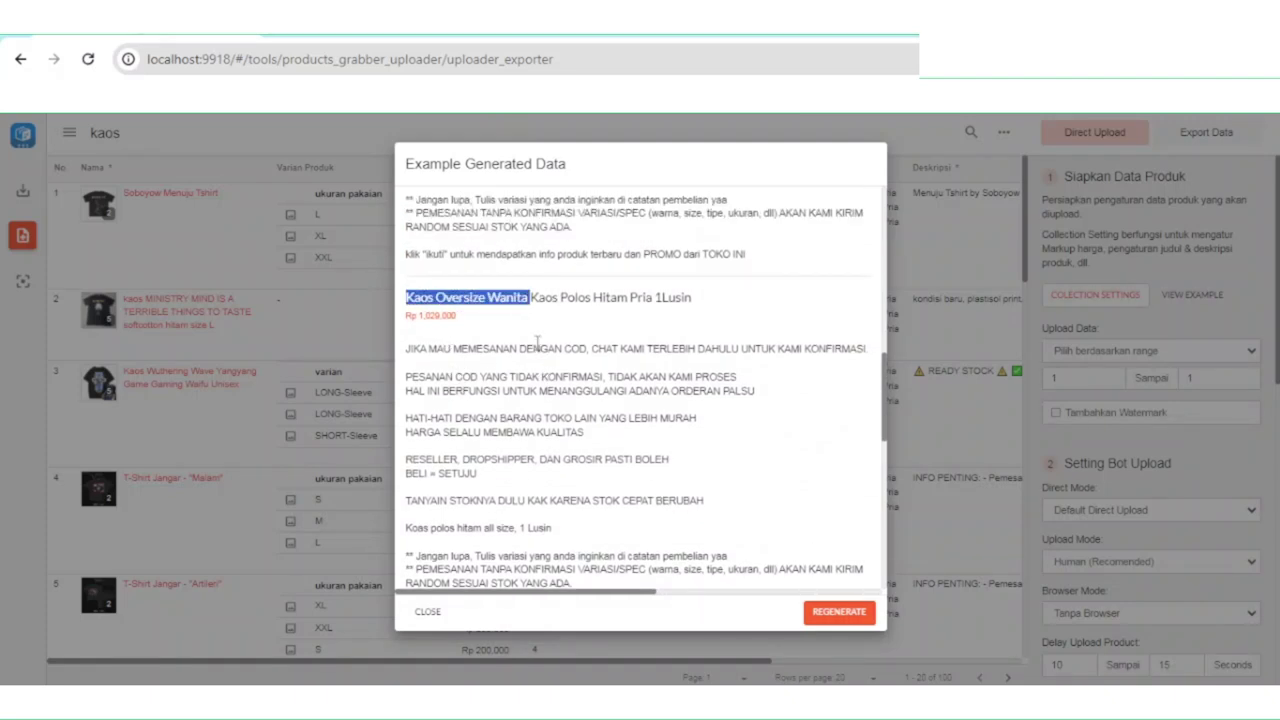
double_click(535, 297)
left_click(698, 313, "shift")
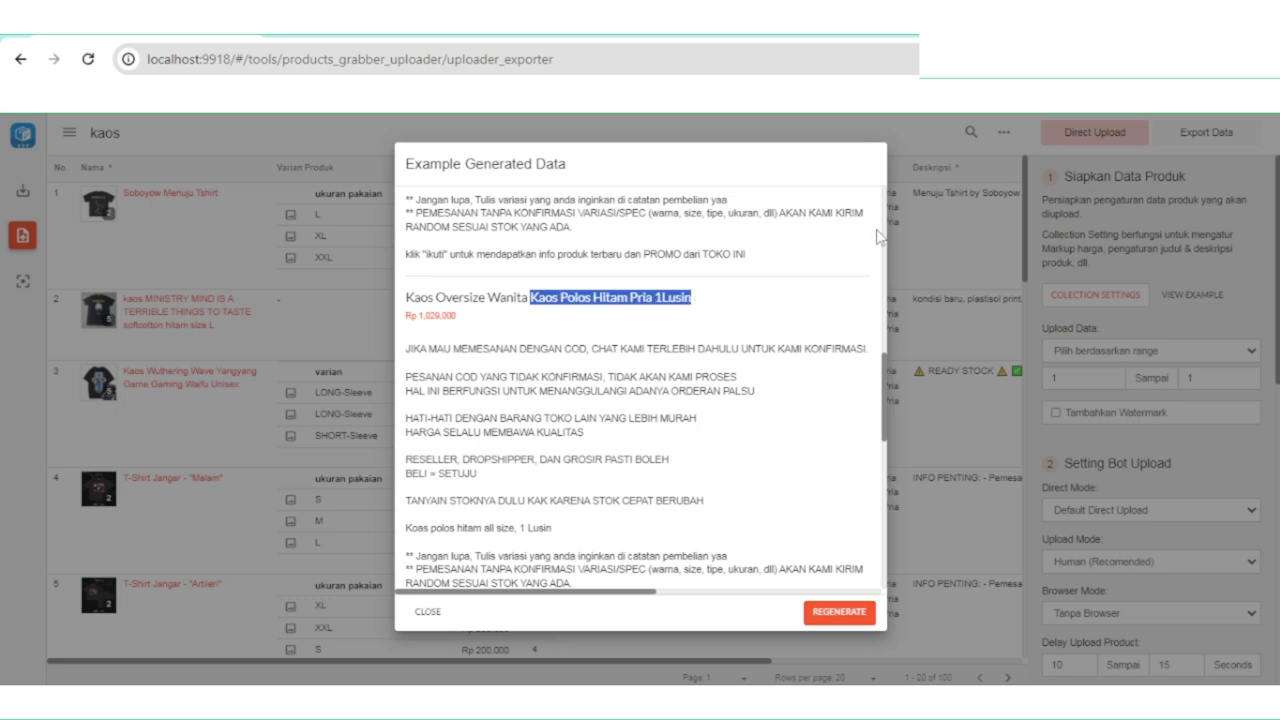
left_click(939, 215)
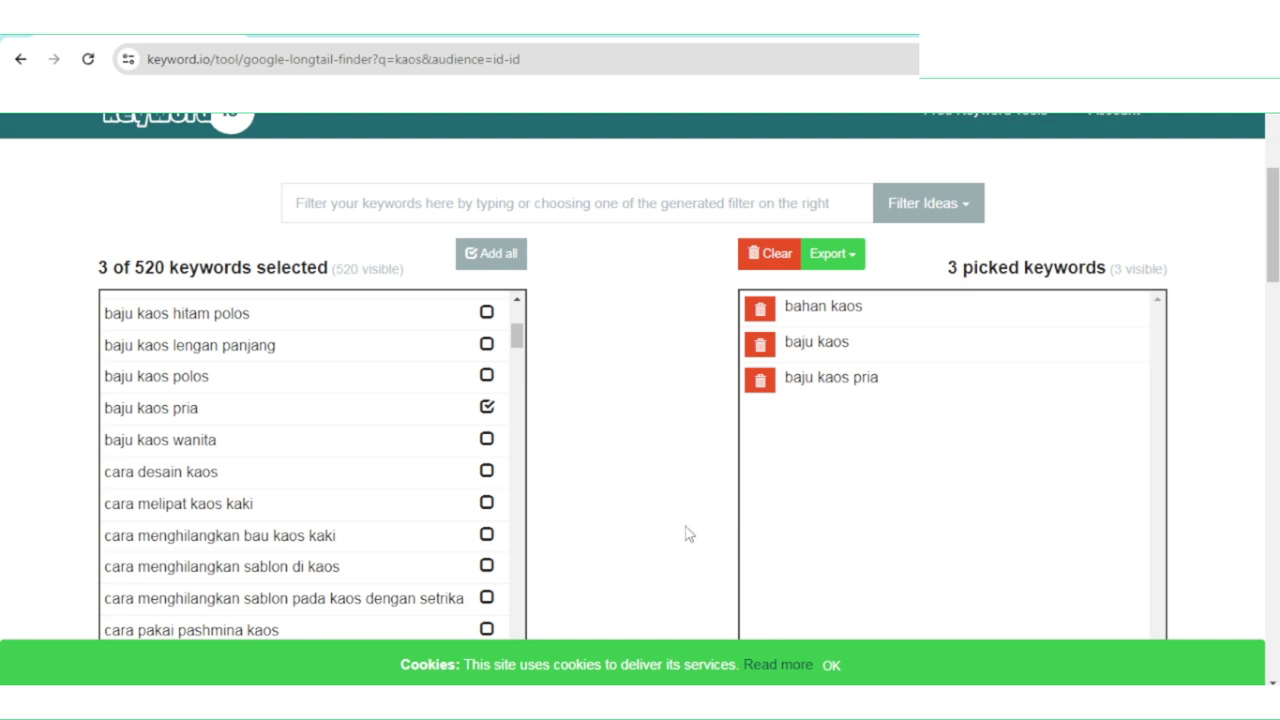
Switch to the tokotom spreadsheet in Google Sheets and examine the empty kata kunci cells D9:D27 on the optimasi sheet.
key("alt+Tab")
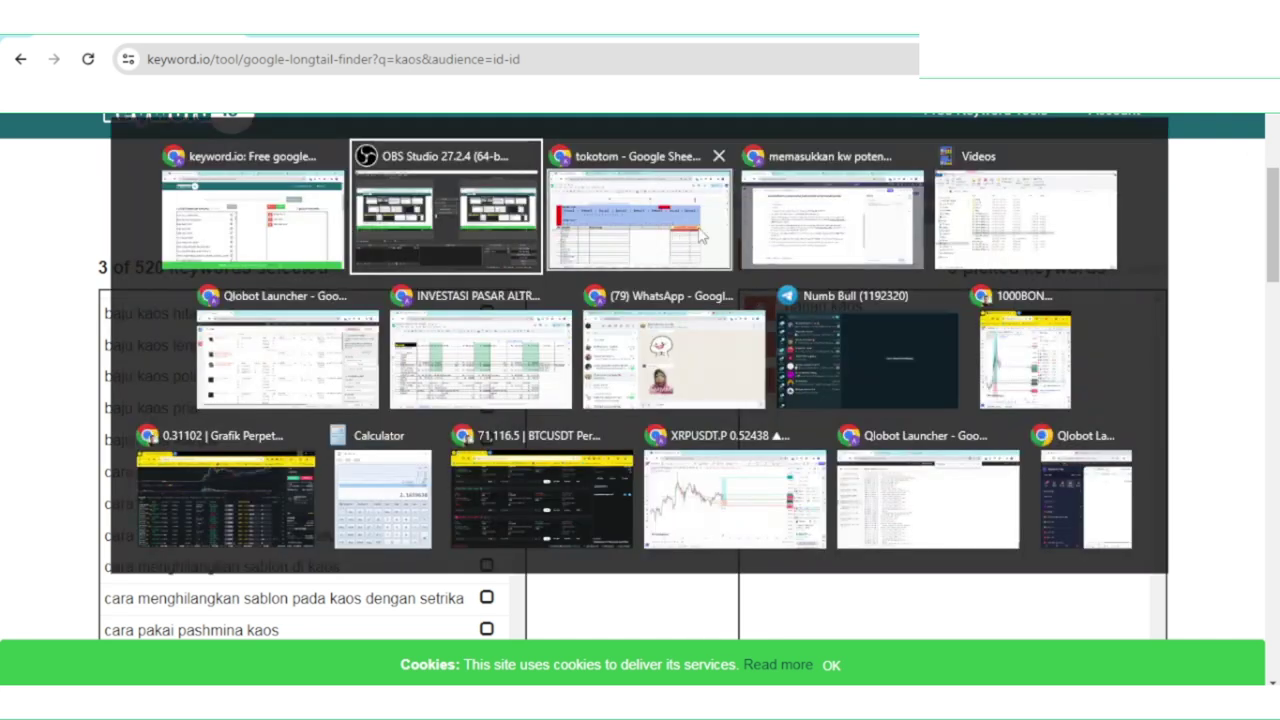
left_click(680, 248)
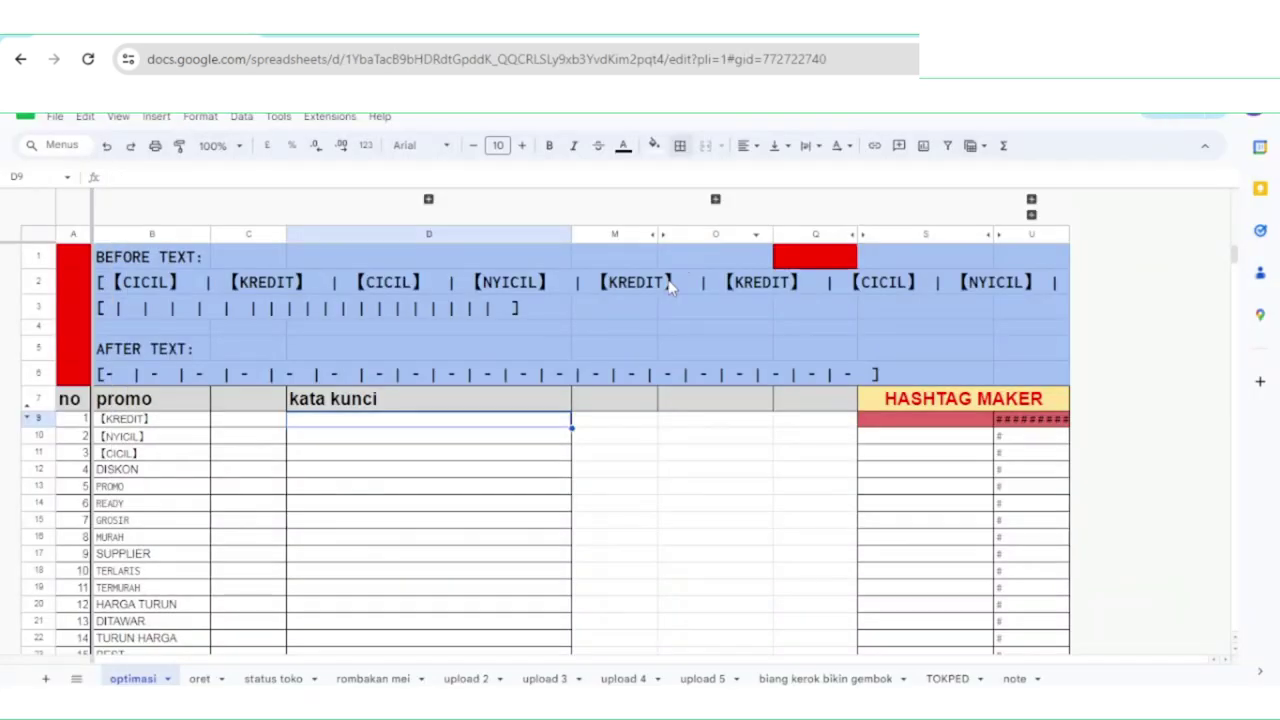
left_click(345, 437)
left_click(342, 476)
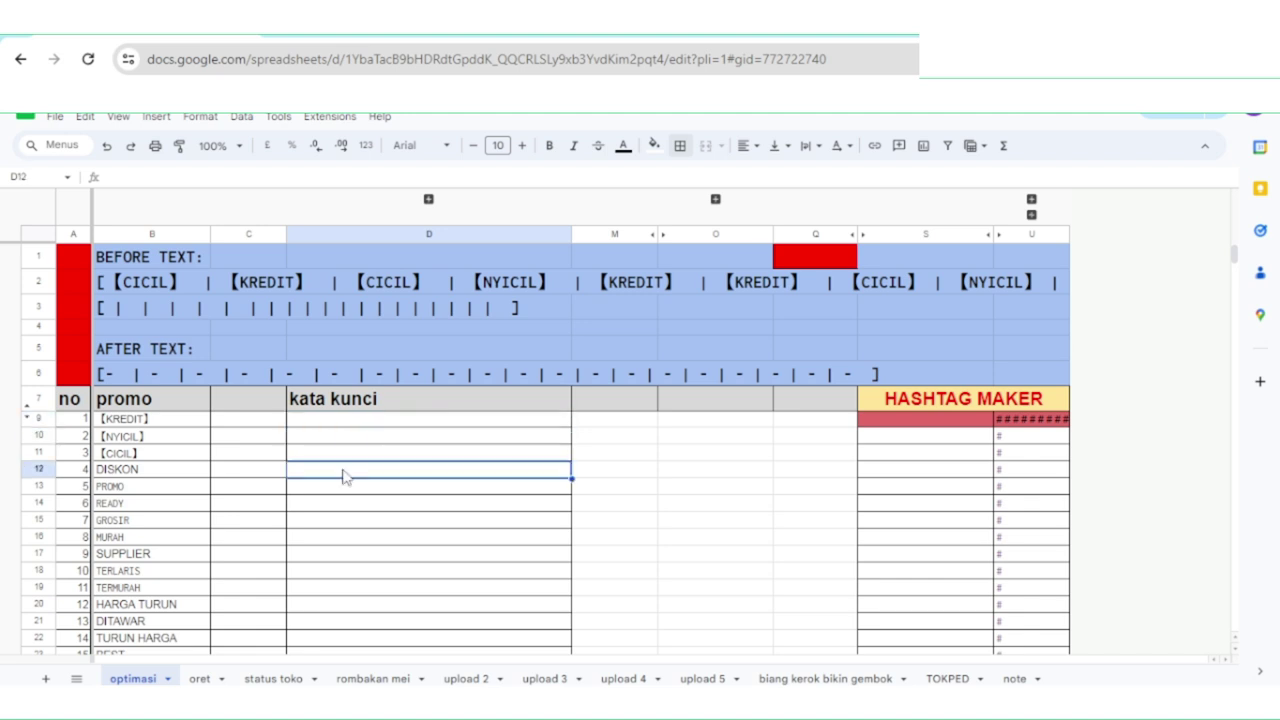
left_click(343, 540)
left_click(342, 422)
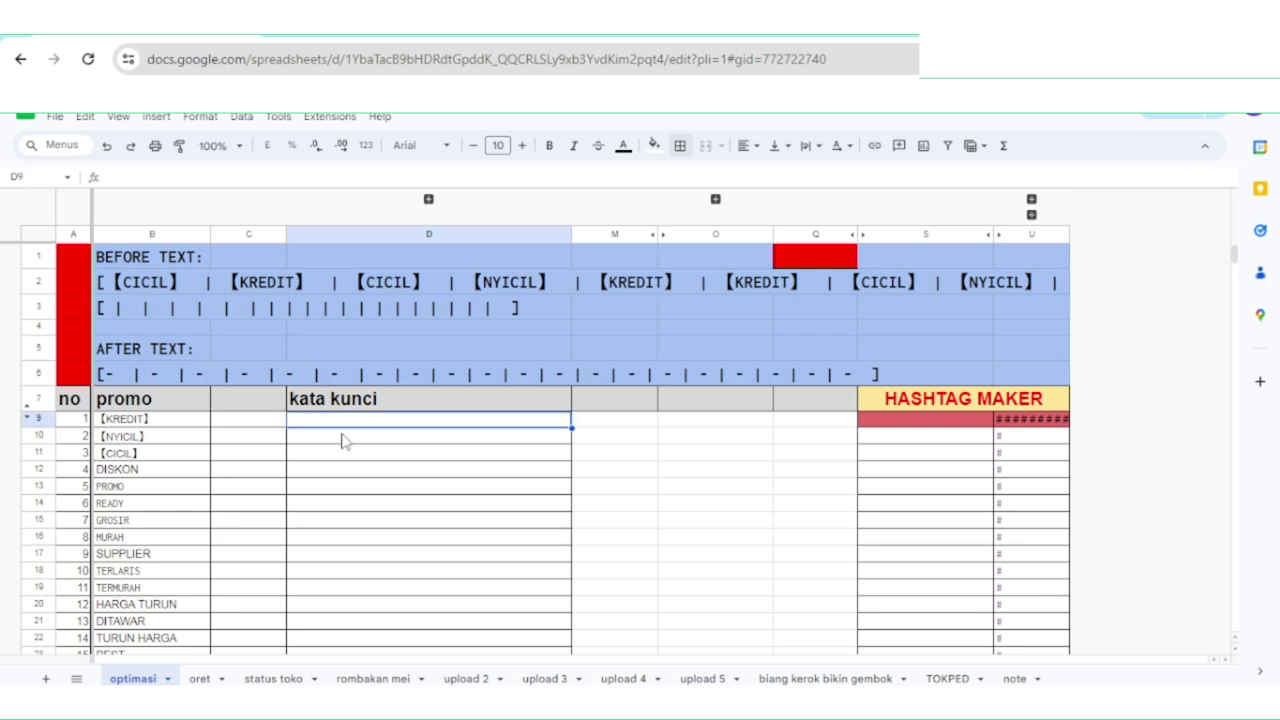
scroll(342, 482, "down", 2)
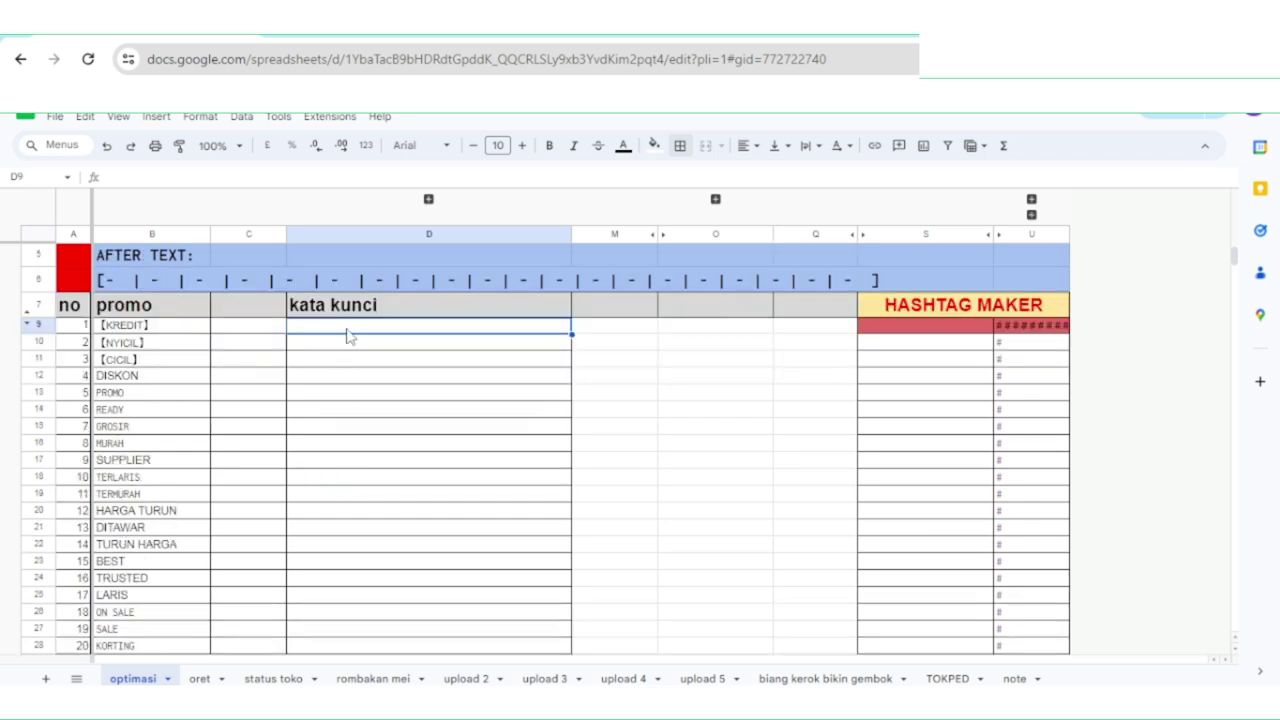
left_click_drag(348, 336, 364, 642)
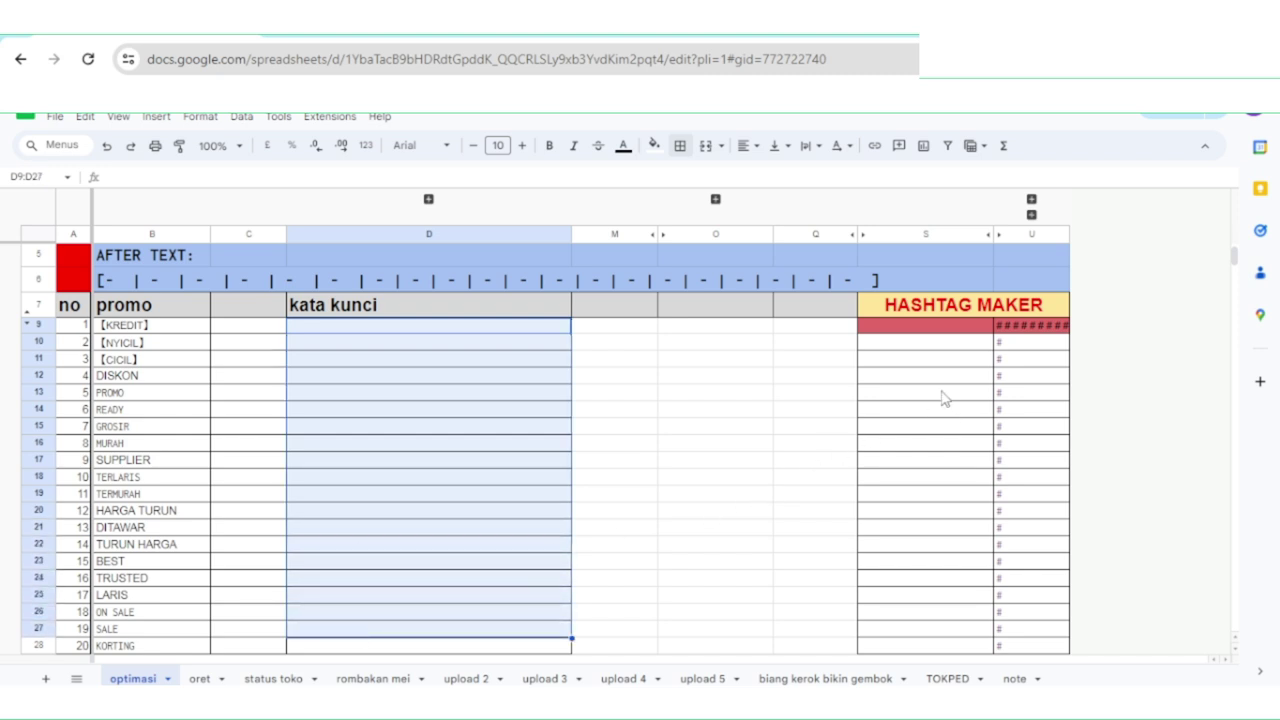
scroll(852, 392, "up", 2)
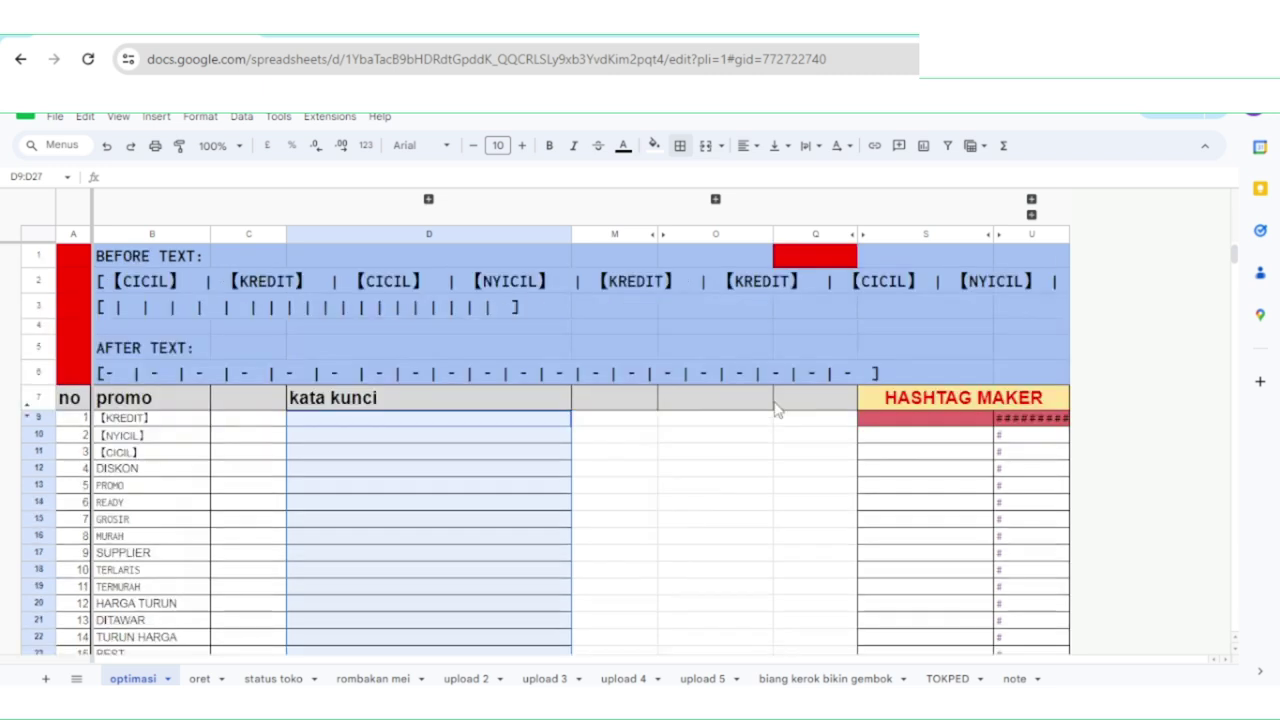
Examine the spinner-format output rows under BEFORE TEXT and AFTER TEXT on the optimasi sheet.
left_click(130, 288)
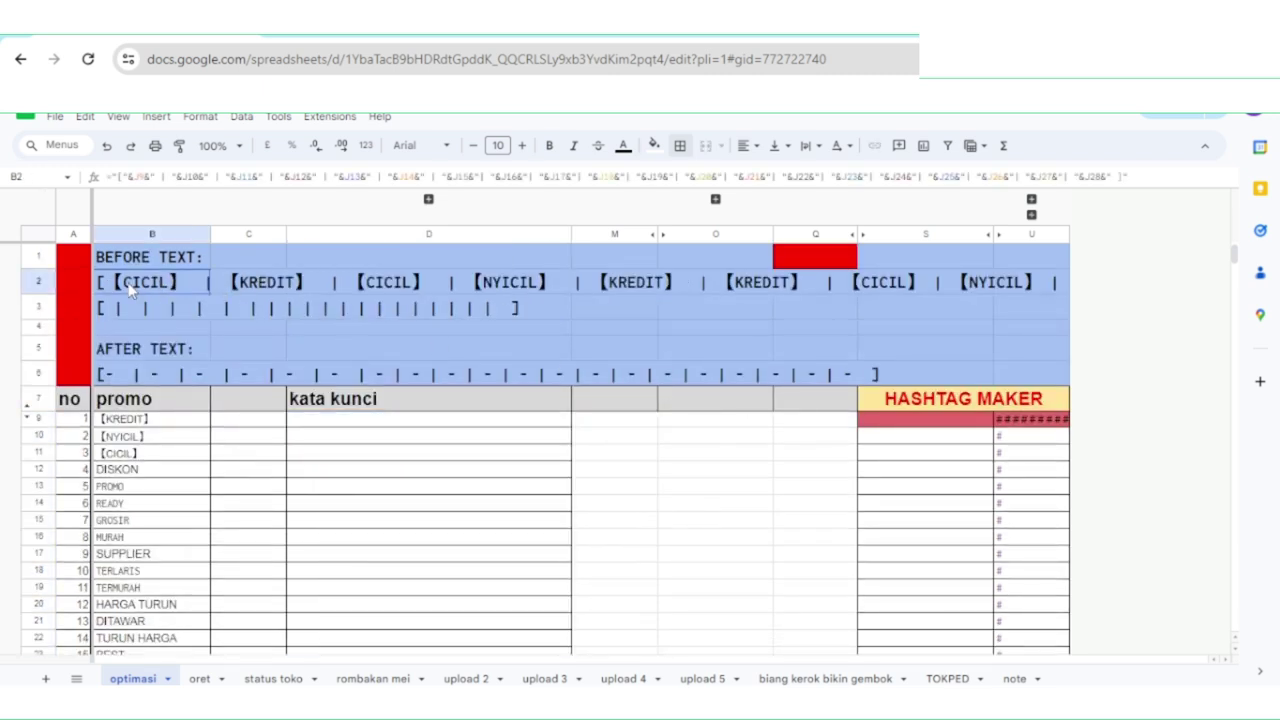
left_click_drag(130, 288, 362, 339)
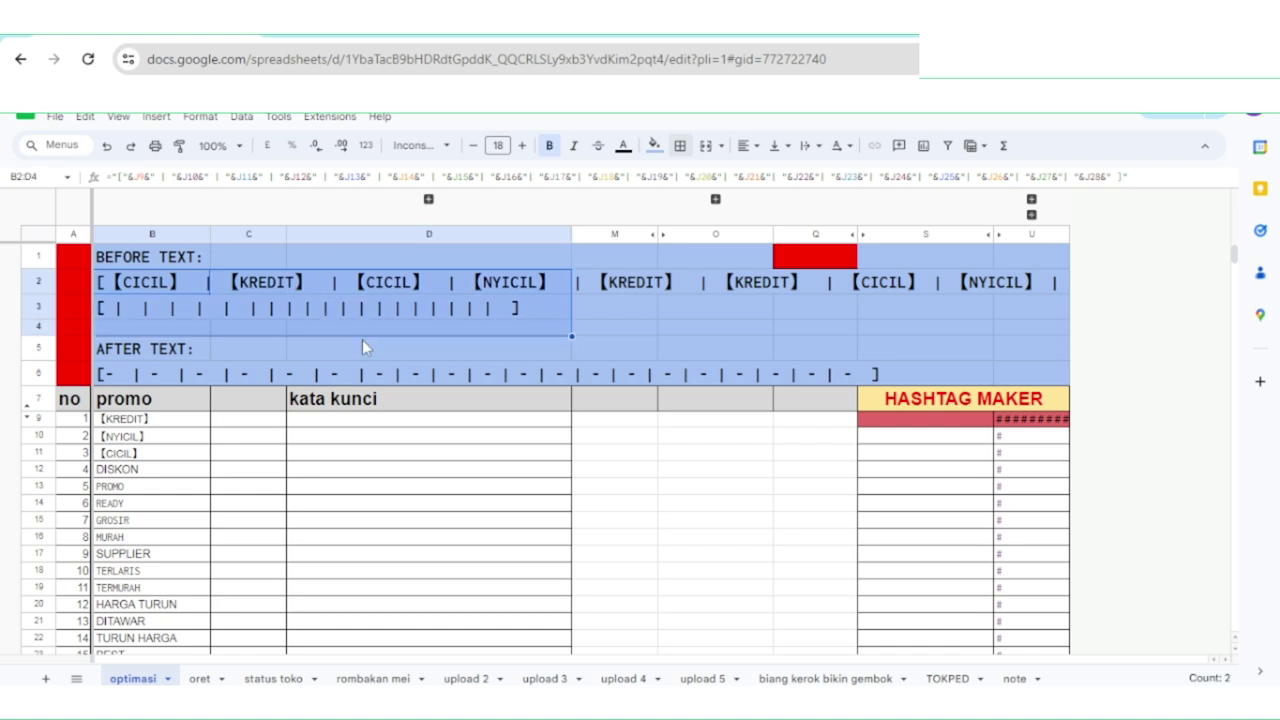
left_click(144, 352)
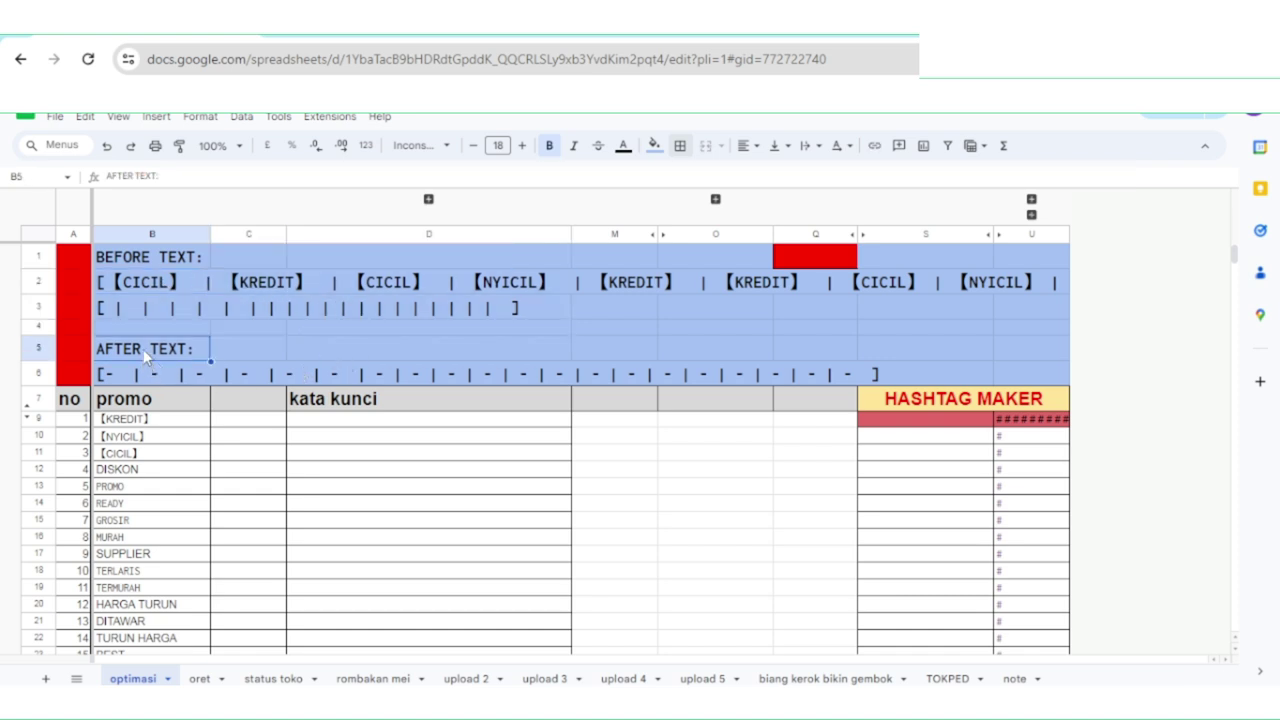
left_click(166, 260)
double_click(166, 260)
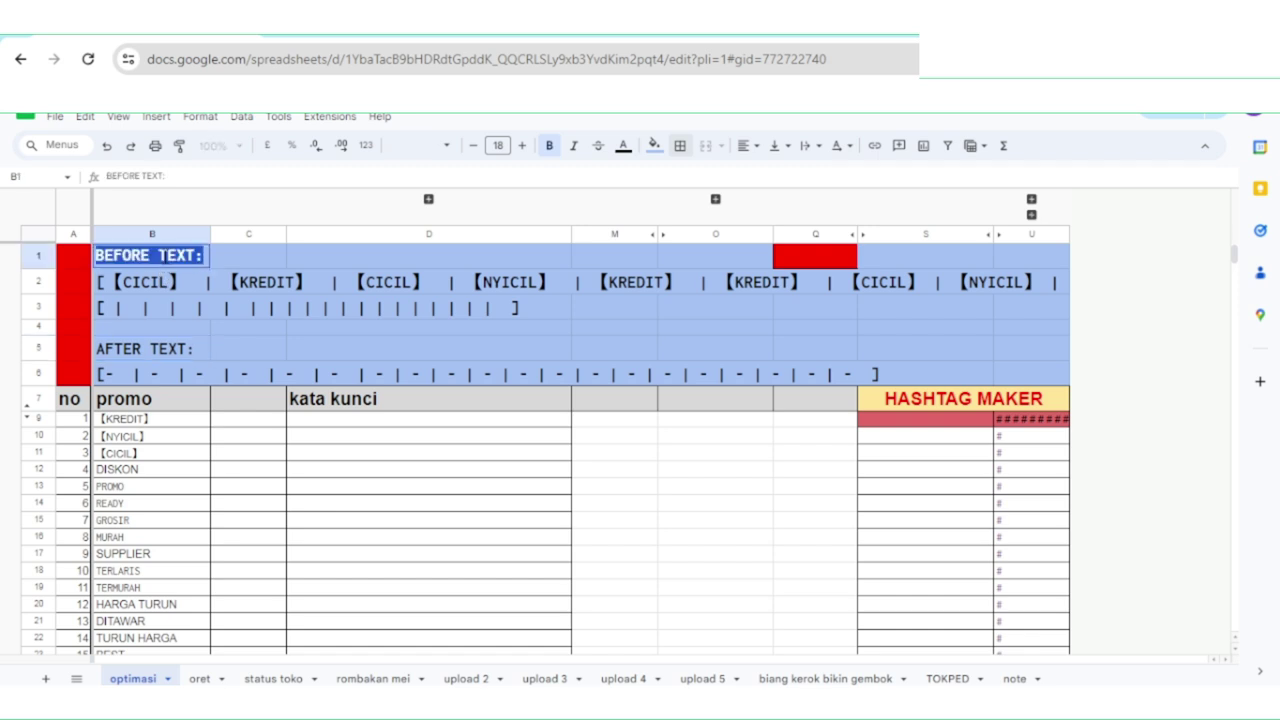
left_click(144, 345)
double_click(142, 350)
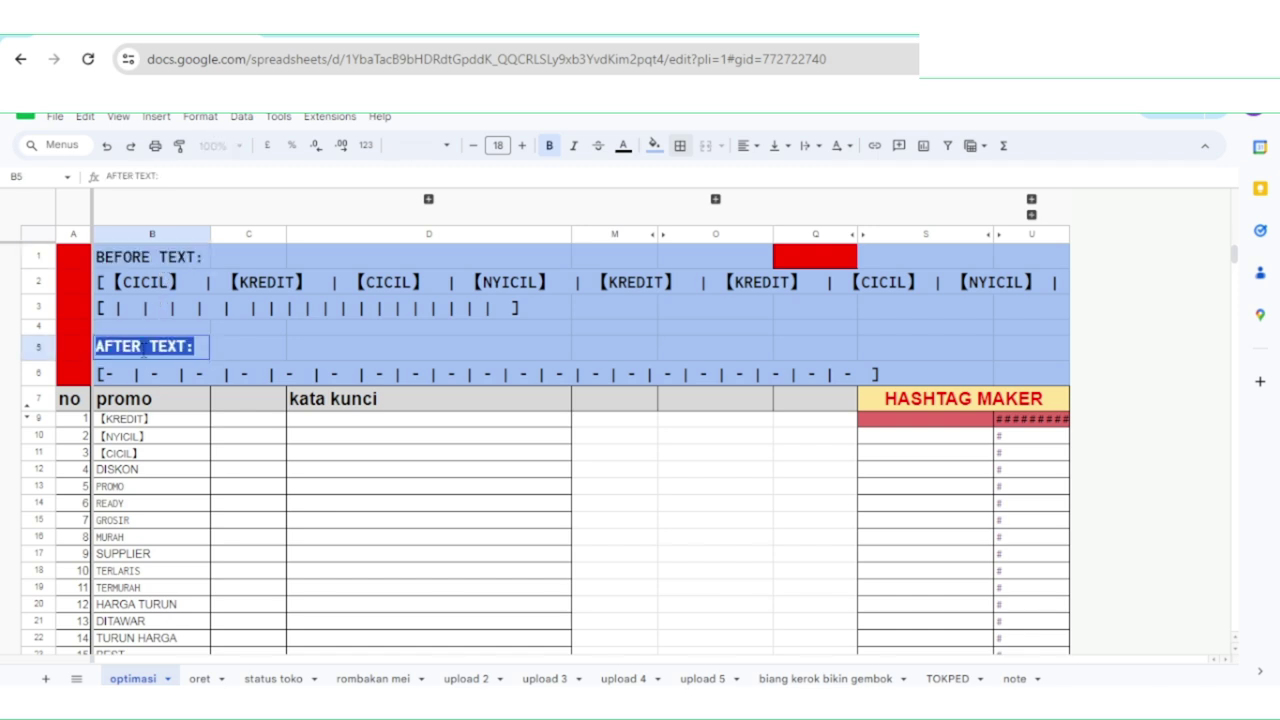
left_click(244, 350)
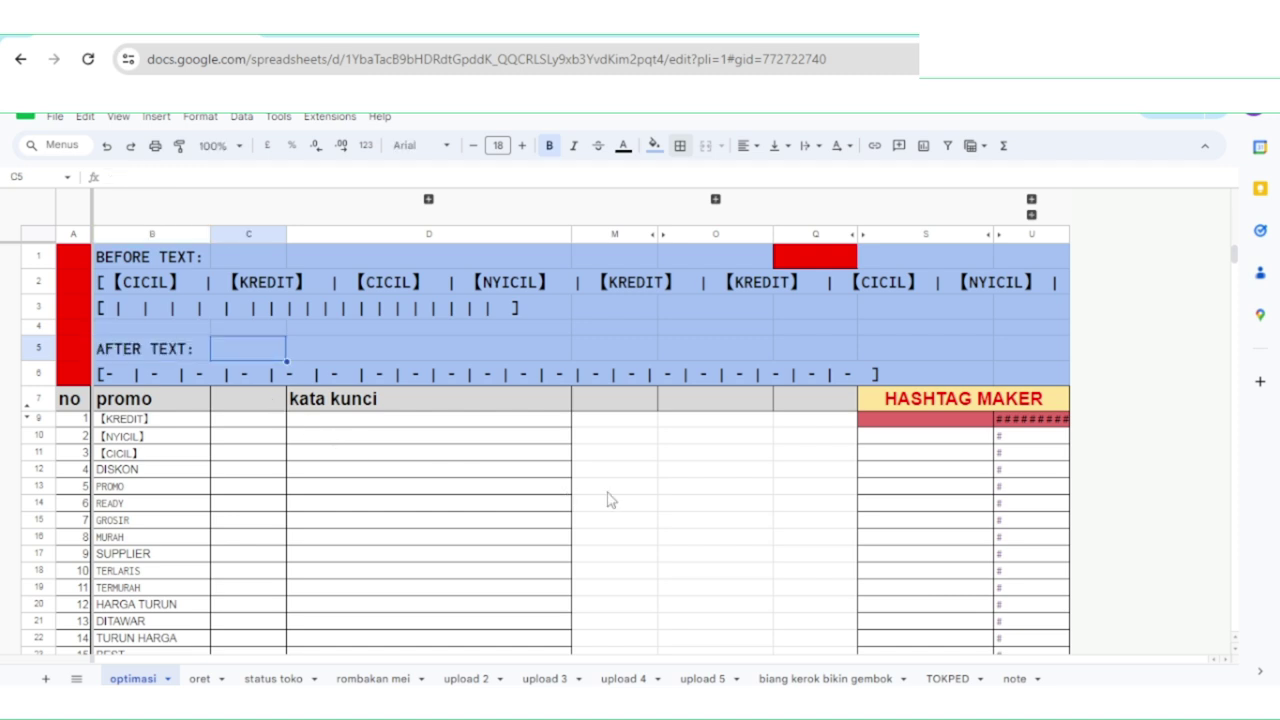
Examine the HASHTAG MAKER section's keyword entry cells and hashtag output cells across S9:U29.
left_click(940, 440)
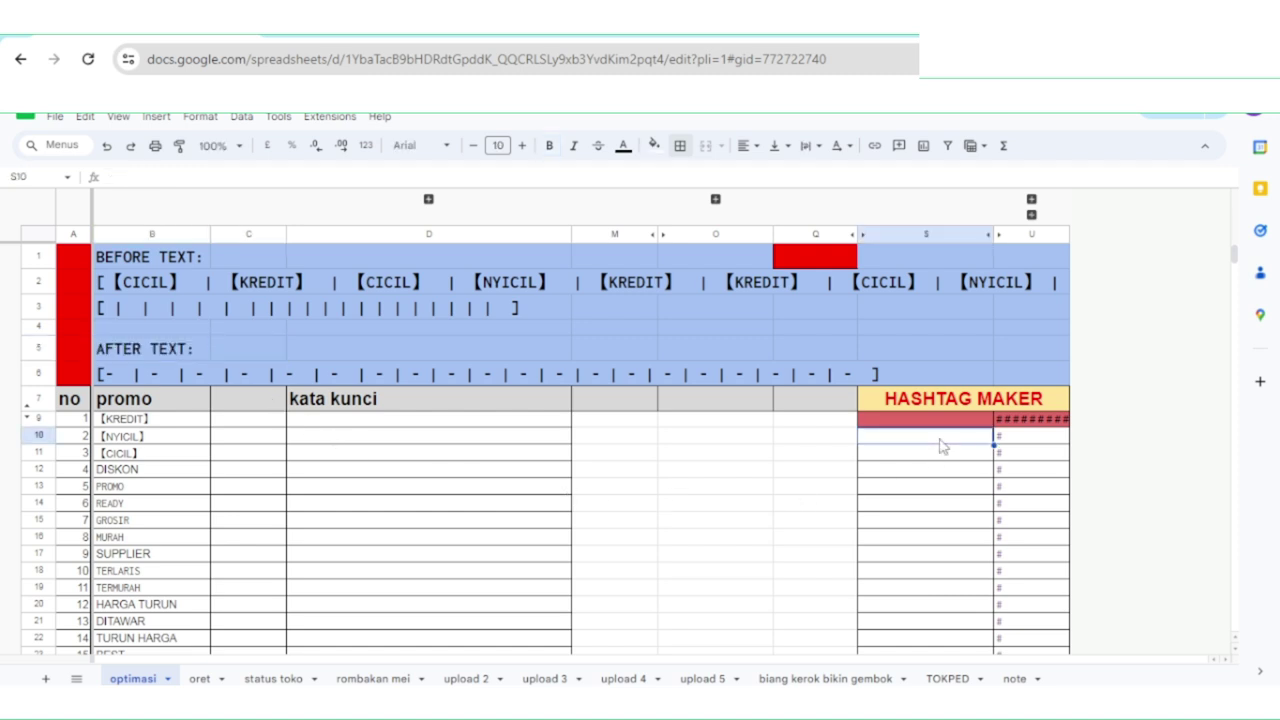
left_click(944, 405)
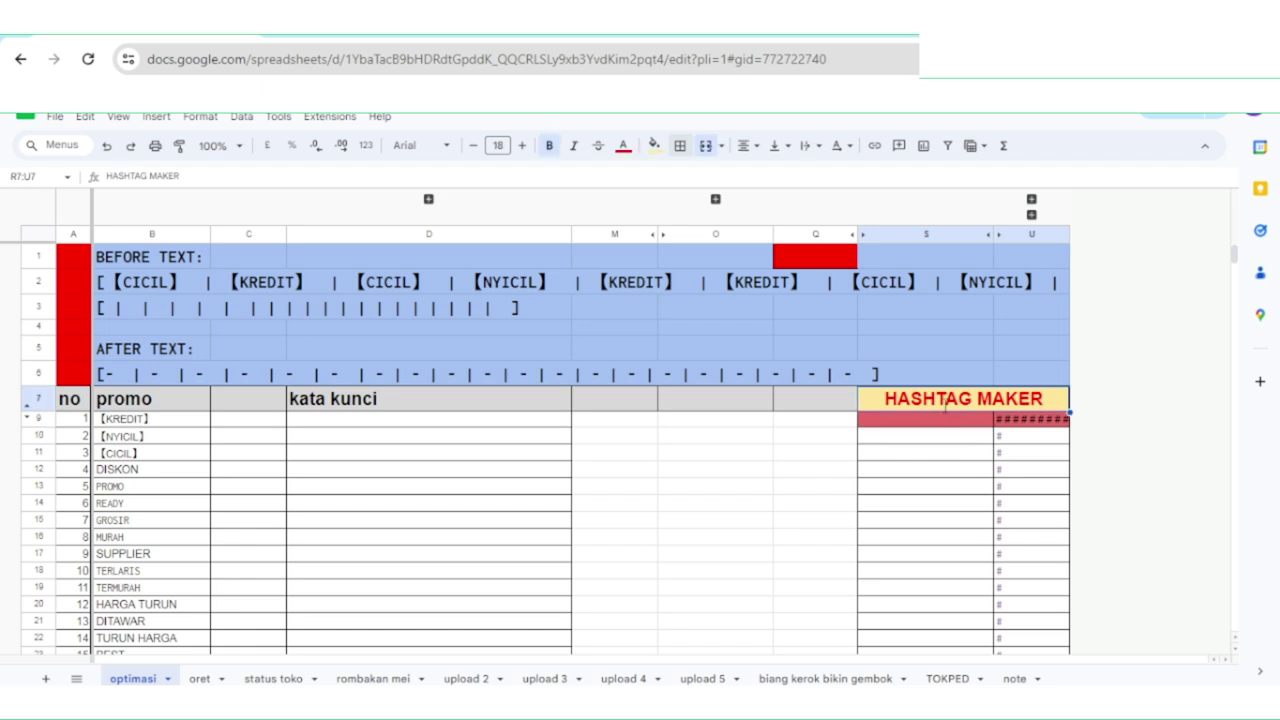
double_click(945, 405)
left_click(943, 442)
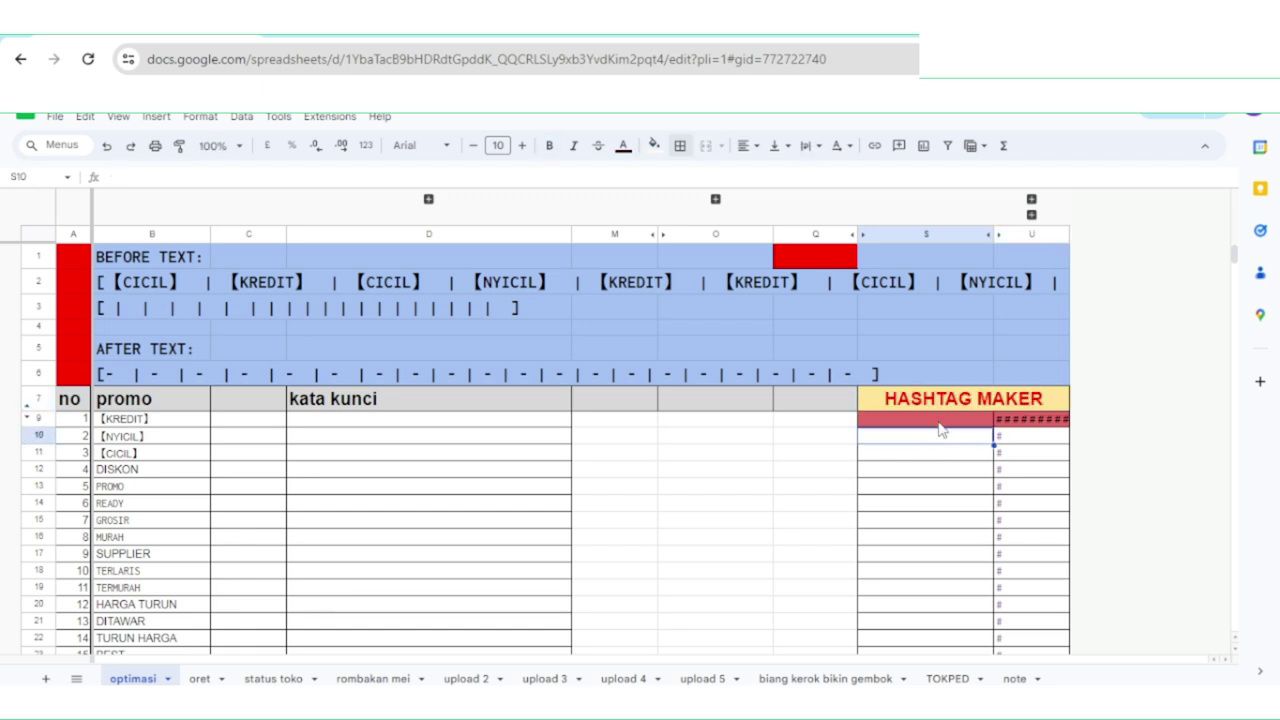
left_click_drag(940, 425, 937, 514)
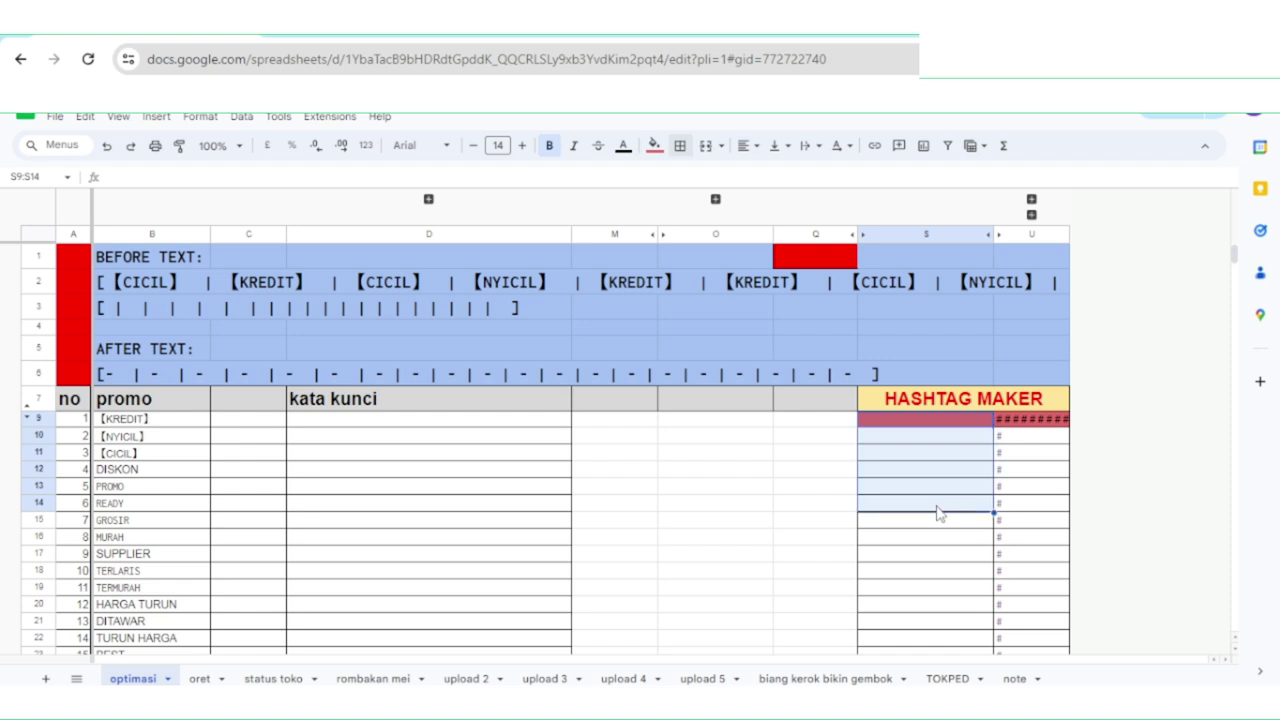
scroll(940, 513, "down", 3)
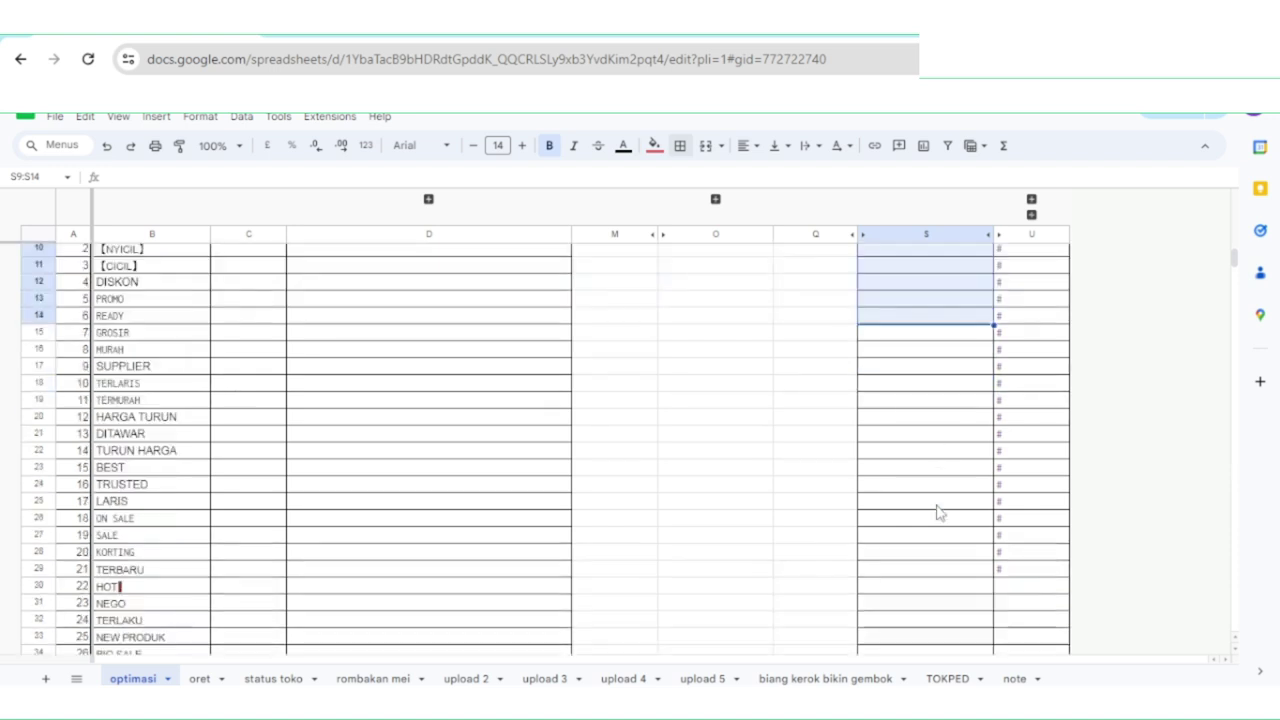
left_click(1033, 573, "shift")
scroll(1011, 560, "up", 3)
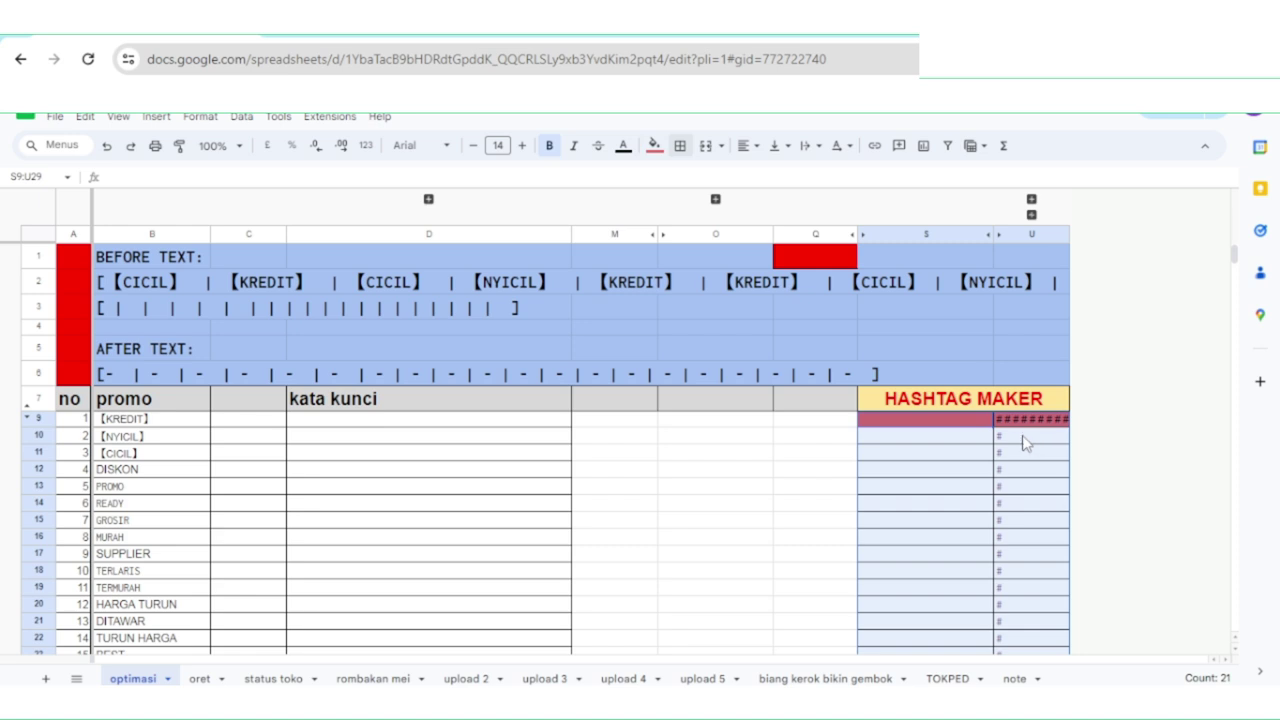
left_click_drag(968, 441, 938, 627)
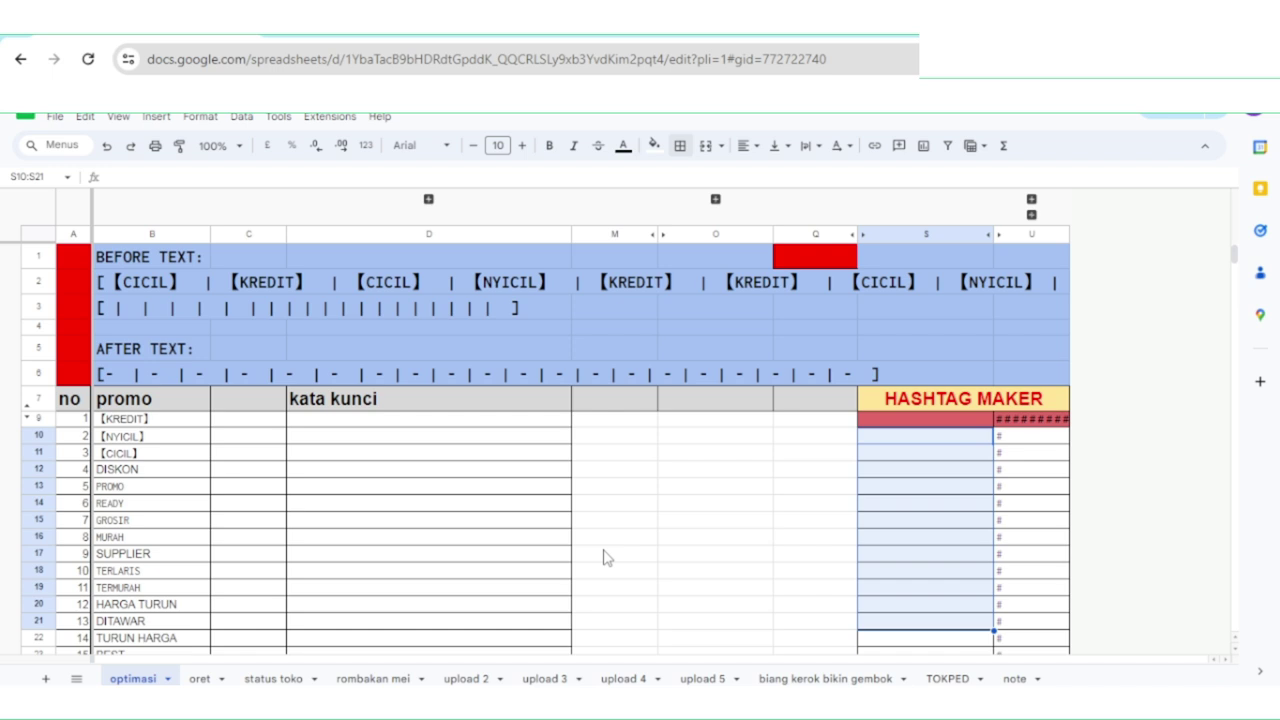
Switch to keyword.io, add baju kaos polos and baju kaos wanita to the picked kaos keywords, and copy the selection to the clipboard.
left_click(403, 483)
key("ctrl+Tab")
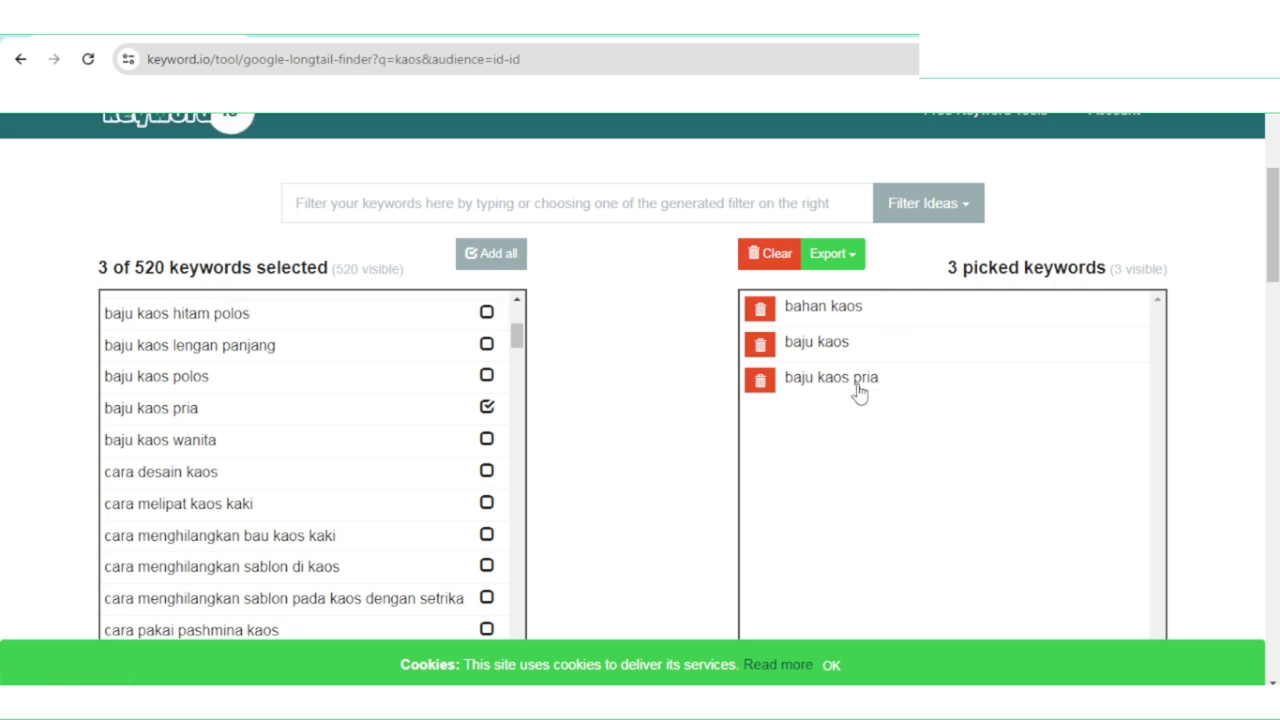
left_click(349, 386)
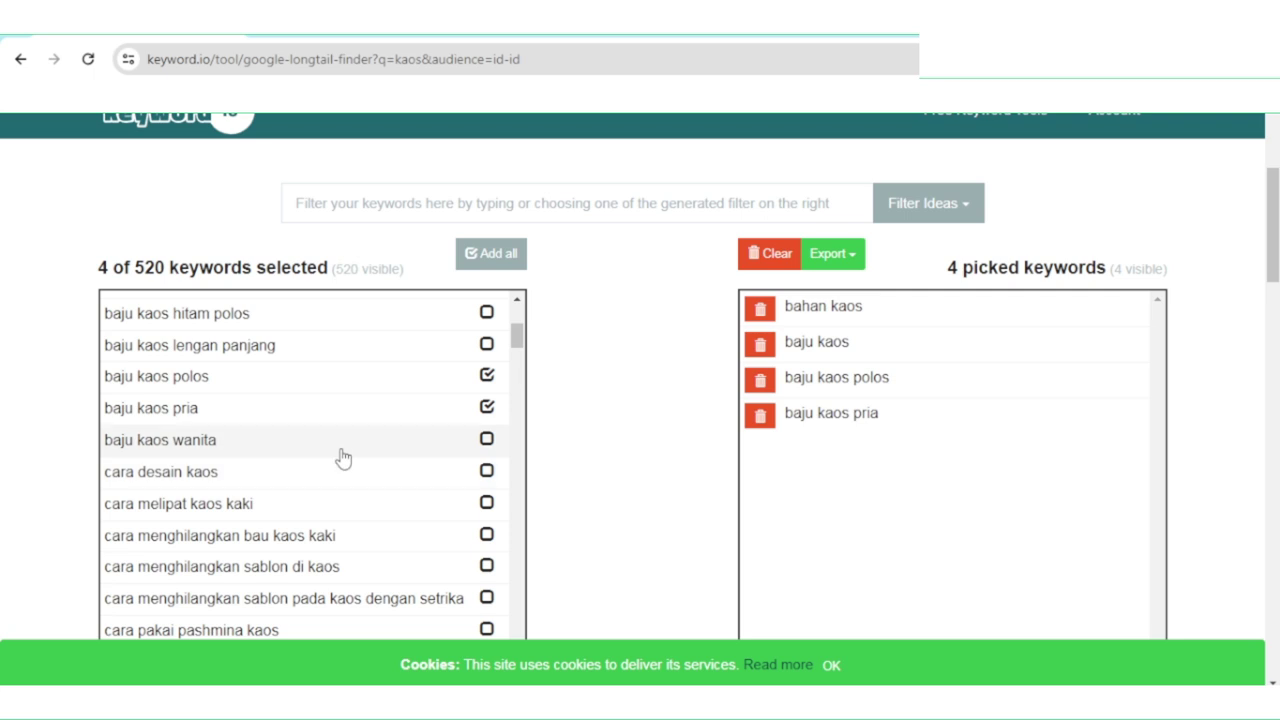
left_click(341, 452)
left_click(850, 249)
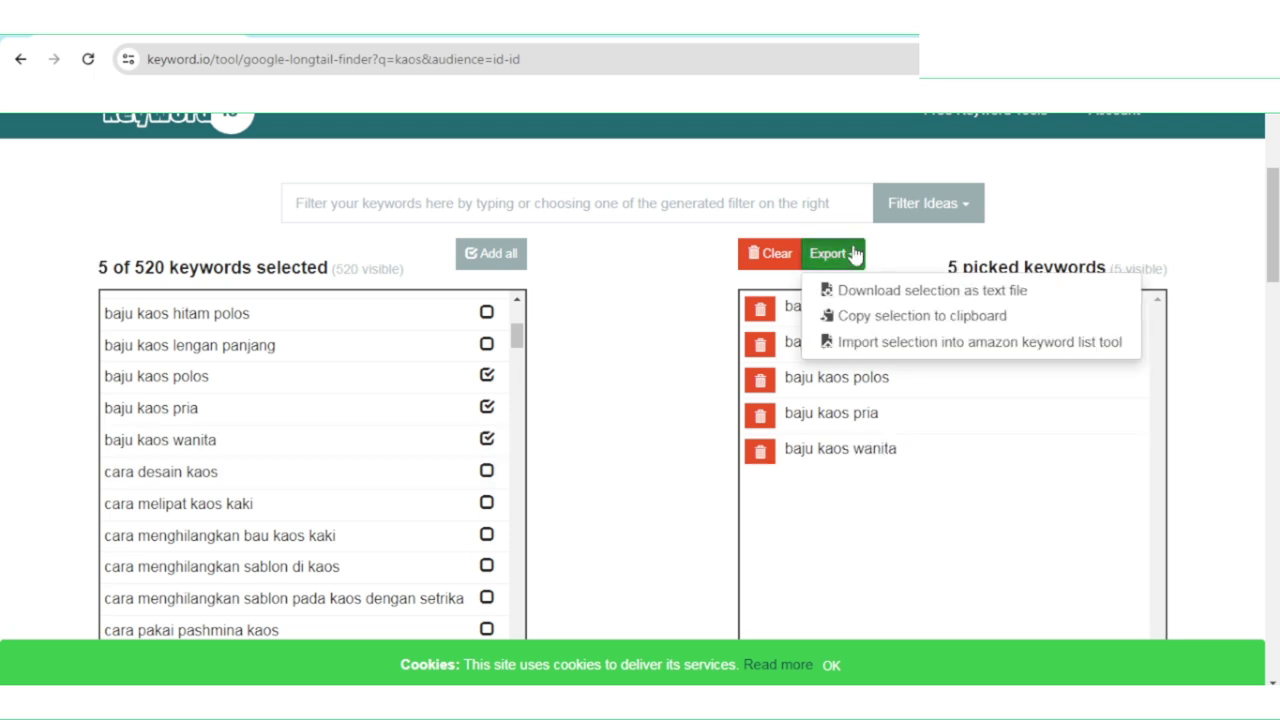
left_click(812, 318)
Paste the copied keywords into the kata kunci column from D9 on the optimasi sheet, and inspect the BEFORE TEXT and AFTER TEXT rows.
key("ctrl+Tab")
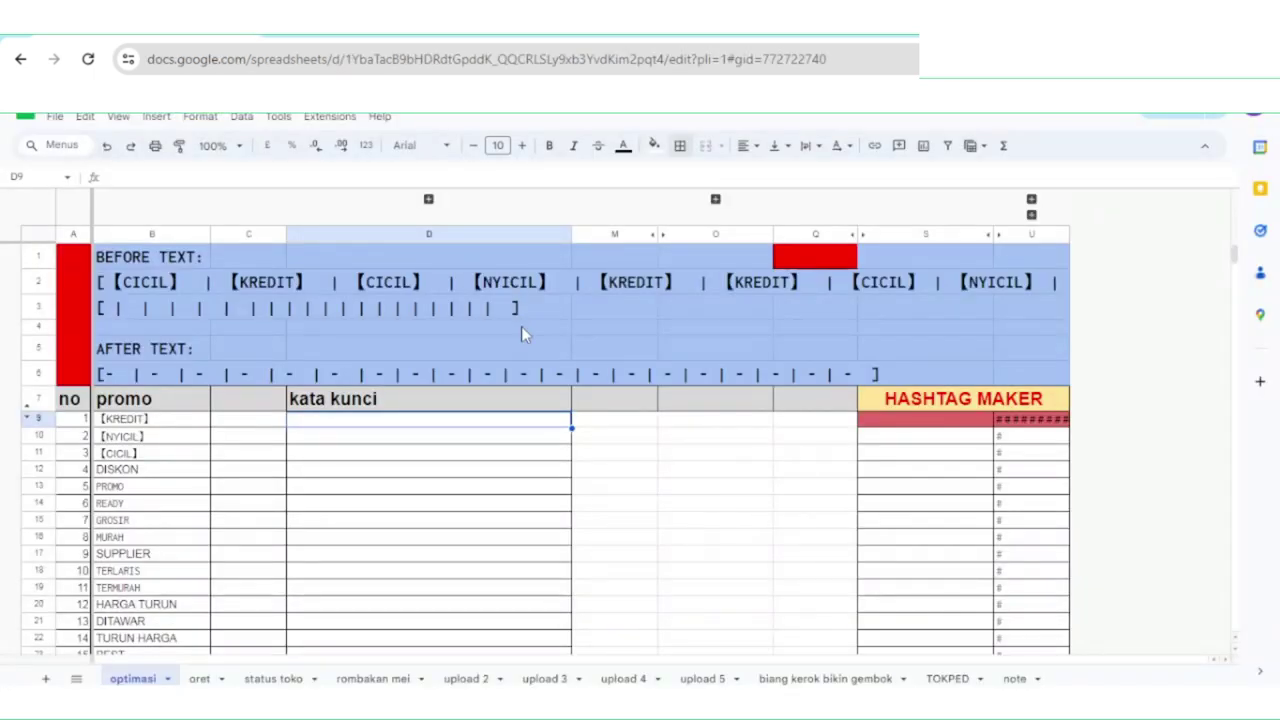
left_click(364, 426)
key("ctrl+v")
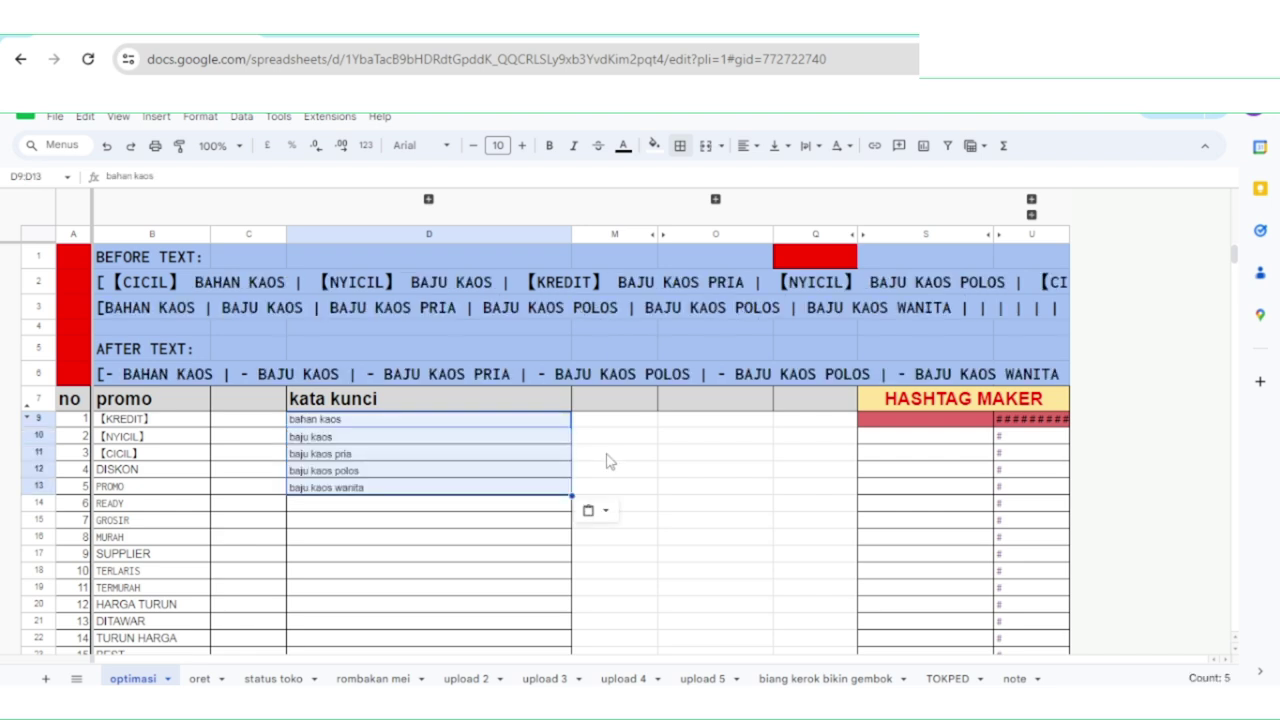
left_click(167, 286)
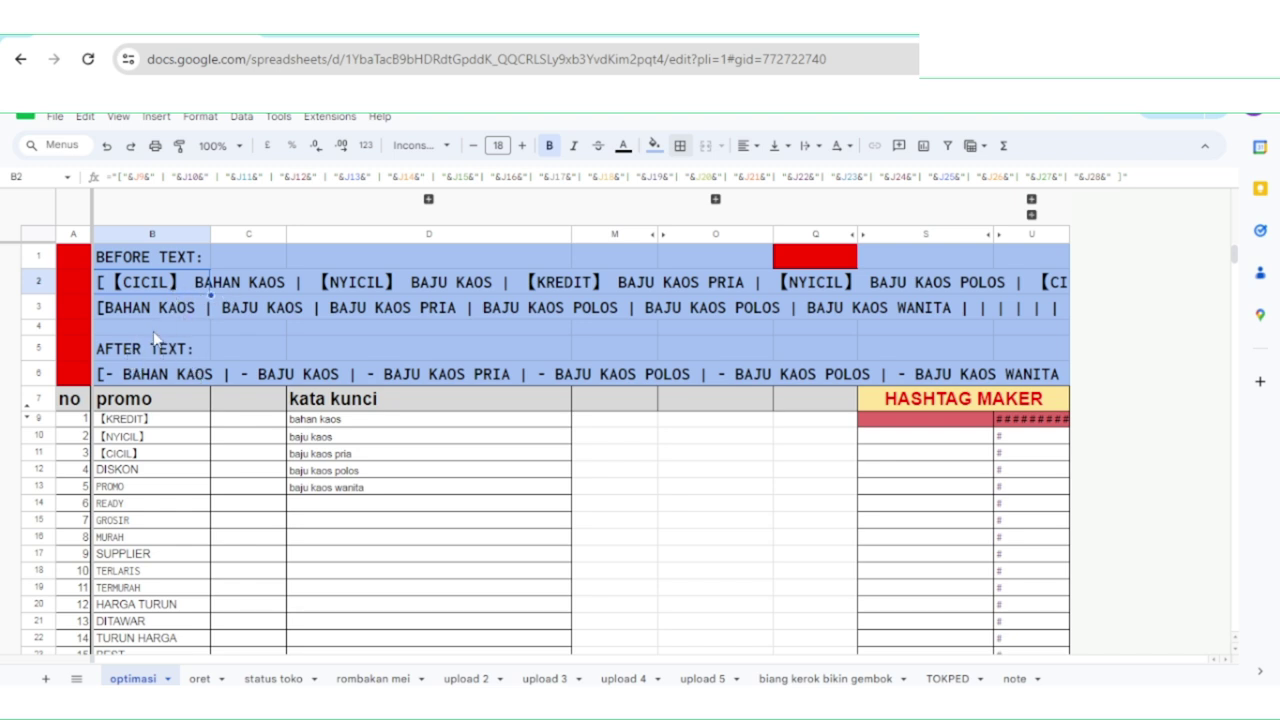
left_click(153, 380)
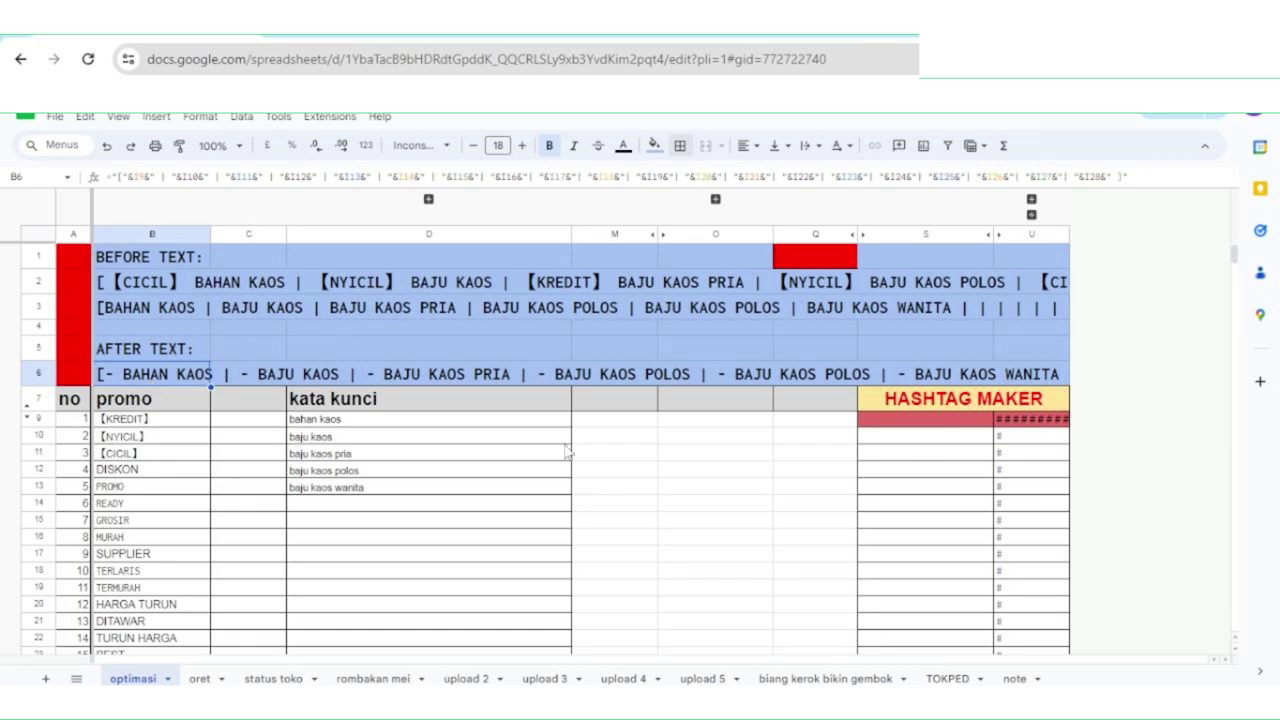
Paste the same five keywords into the HASHTAG MAKER keyword cells from S10.
left_click(884, 441)
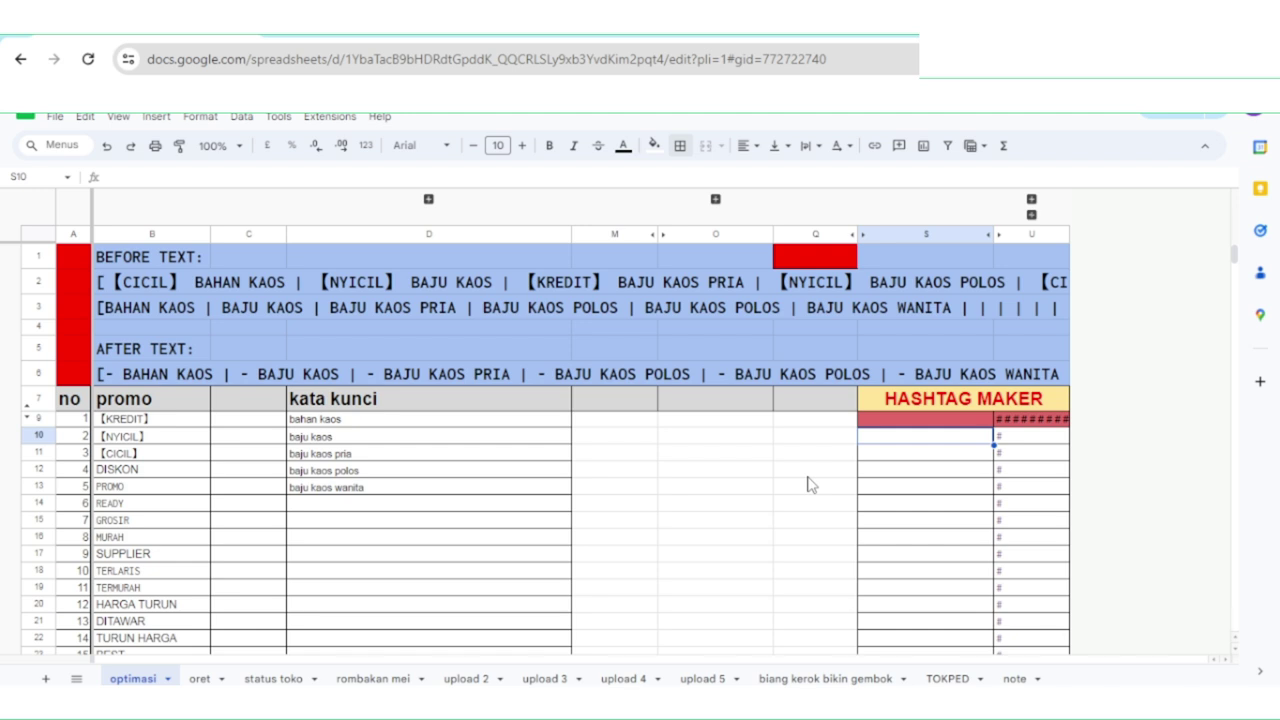
key("ctrl+v")
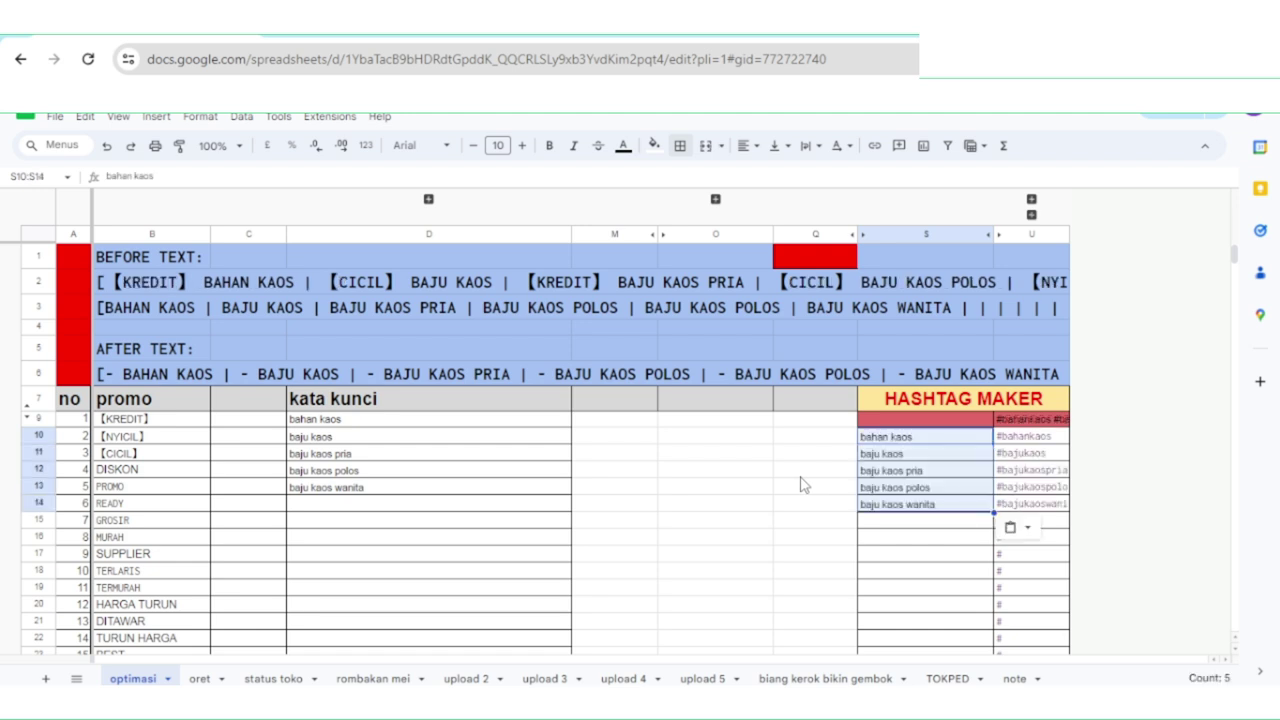
left_click(794, 476)
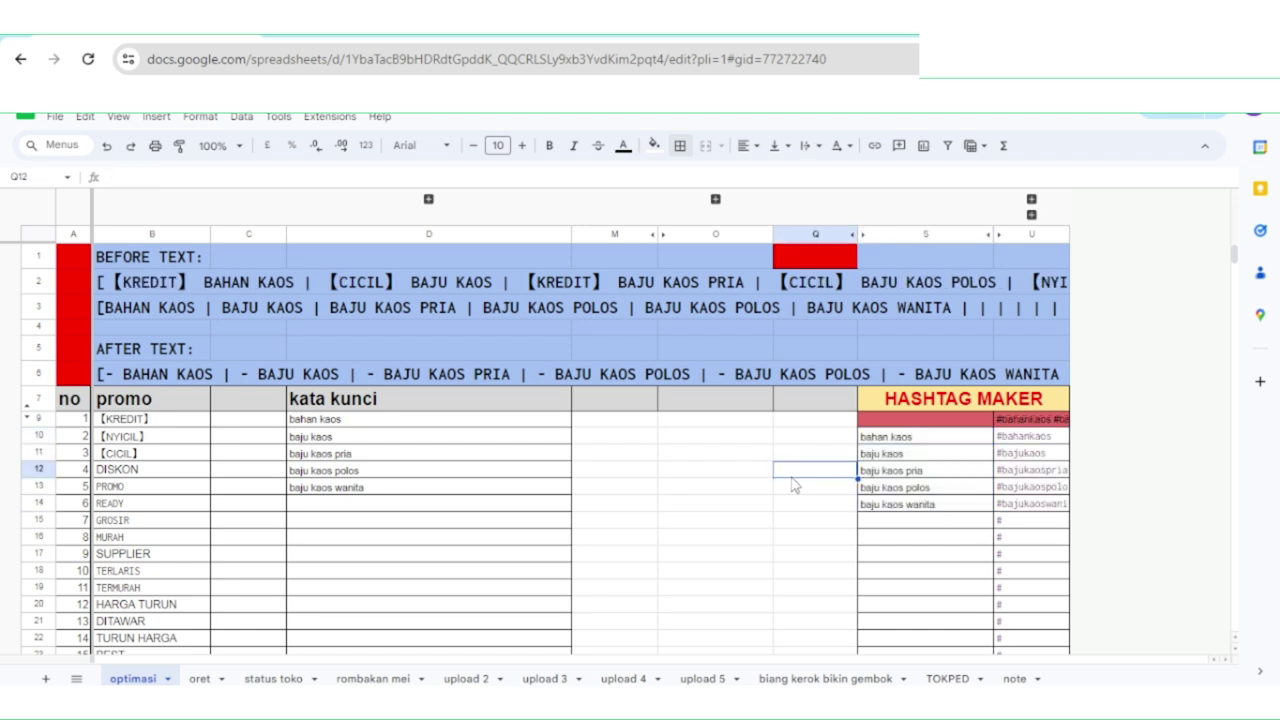
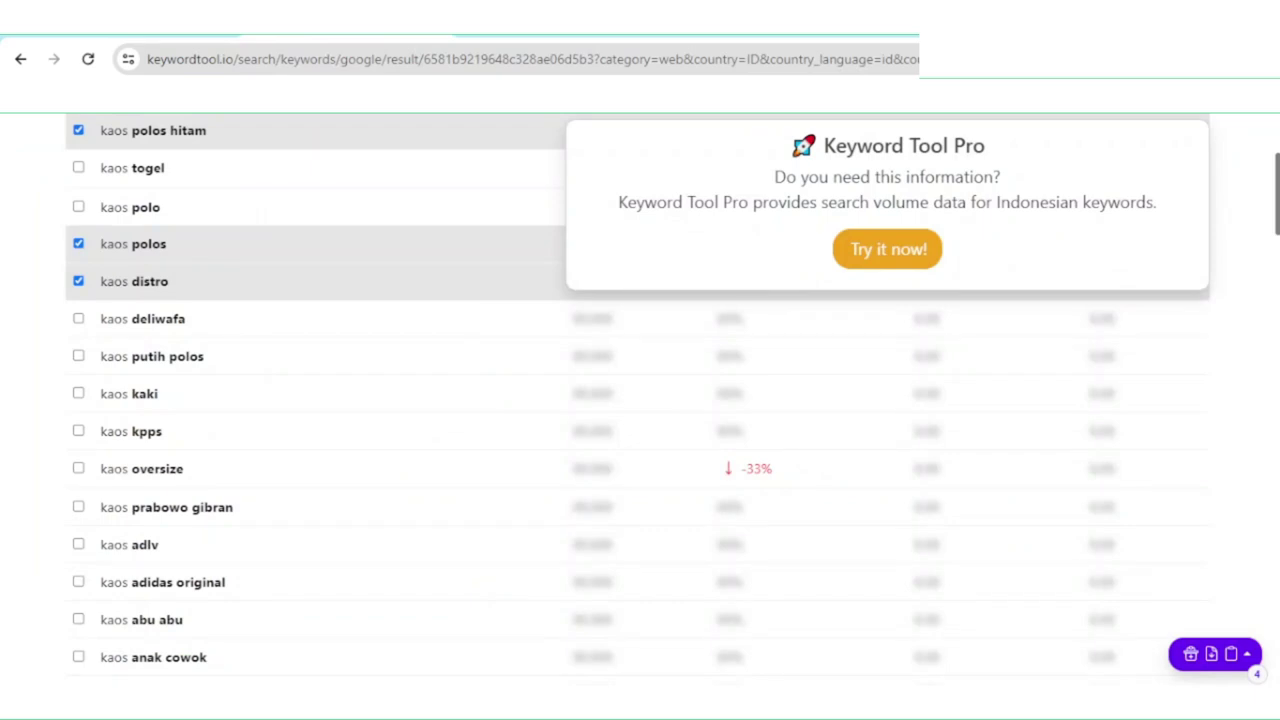
In the Keyword Tool results for kaos, add kaos oversize and kaos abu abu to the selection, and copy all selected keywords.
scroll(274, 400, "up", 2)
scroll(277, 408, "down", 2)
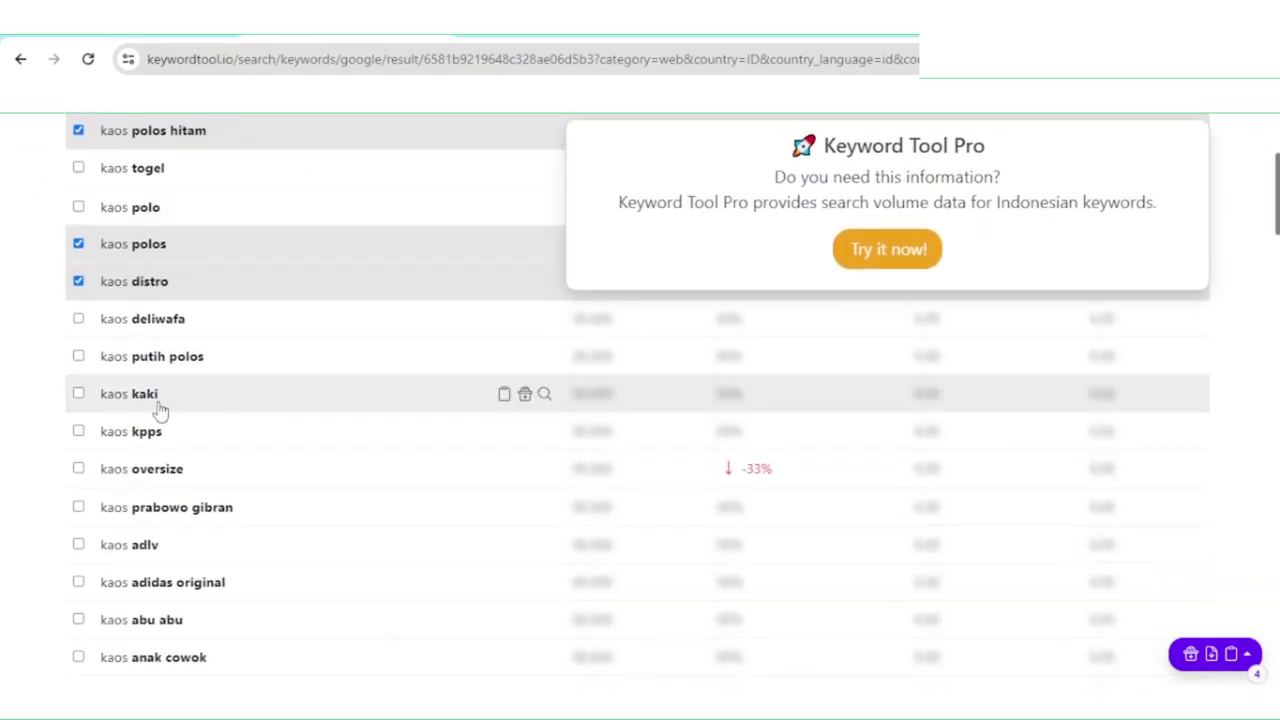
left_click(79, 469)
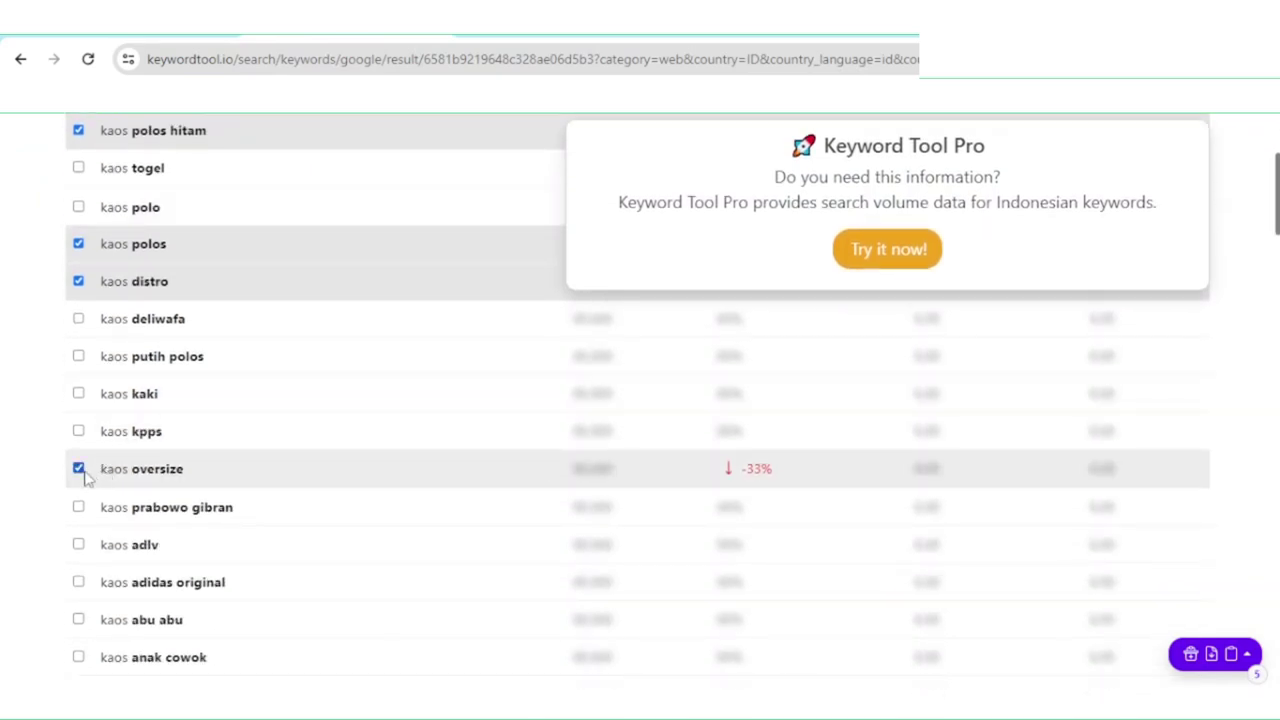
scroll(80, 520, "down", 2)
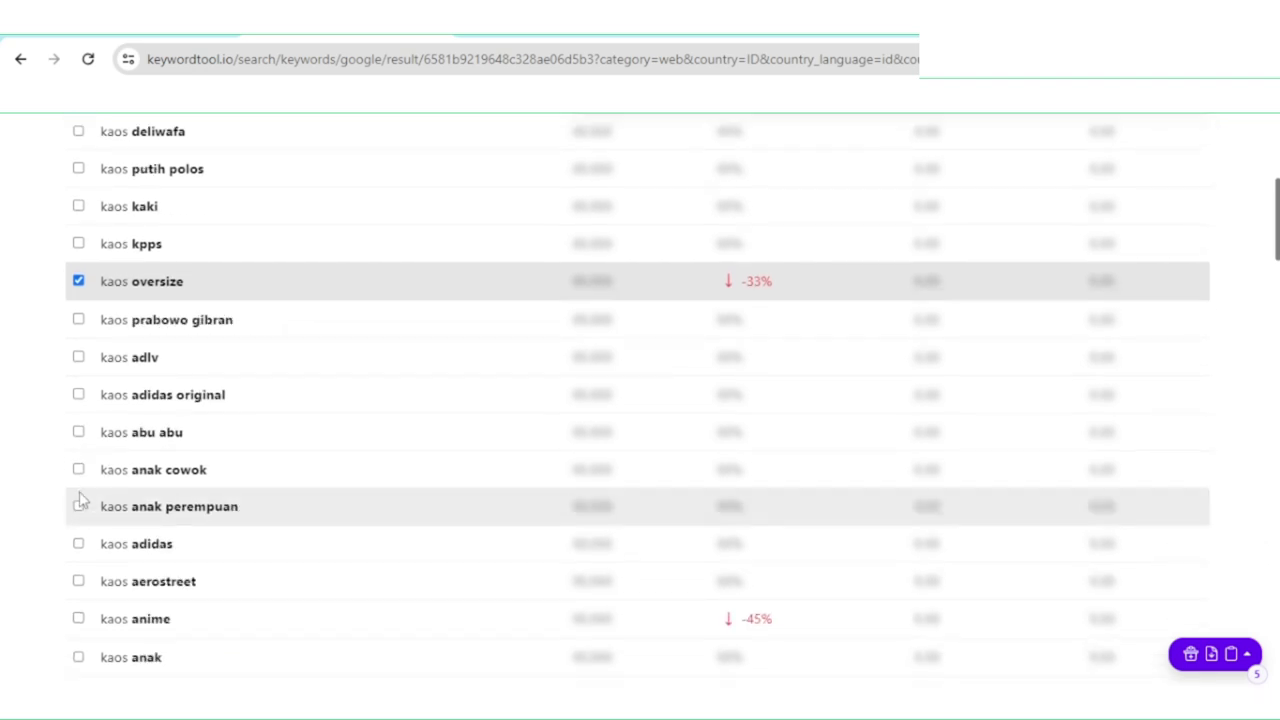
left_click(79, 431)
left_click(1234, 655)
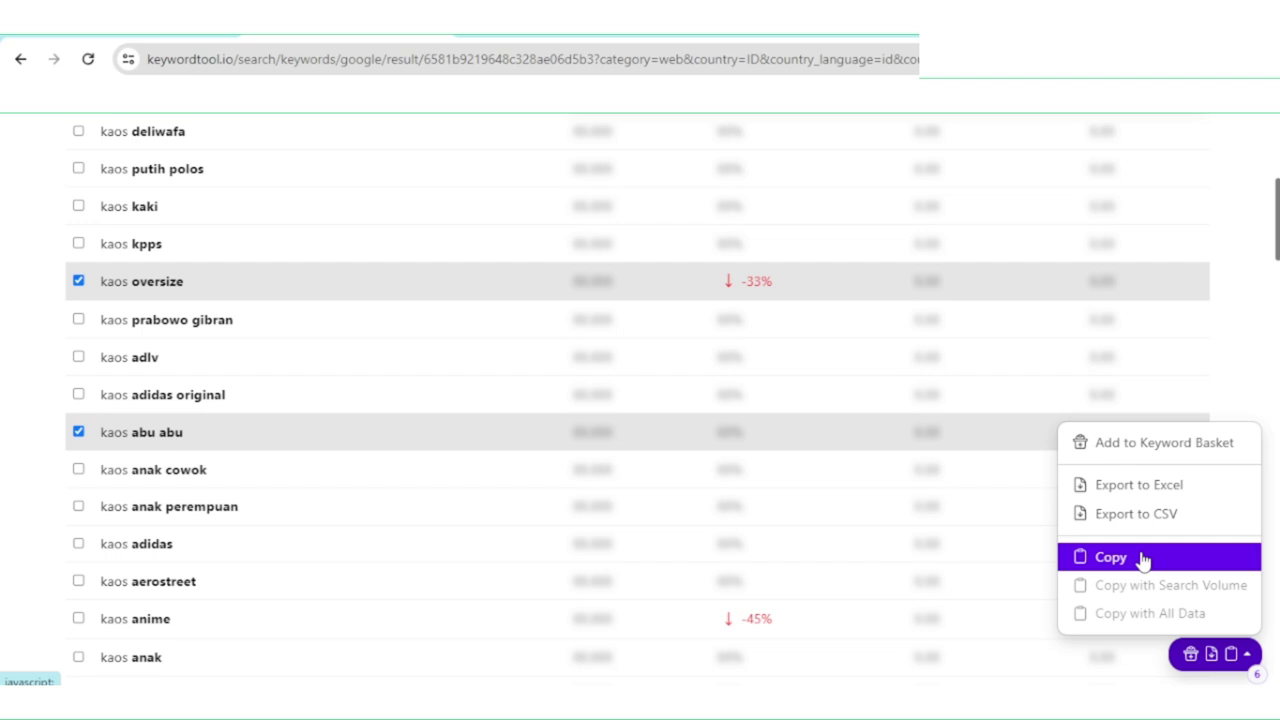
left_click(1110, 557)
Paste the Keyword Tool keywords into the tokotom spreadsheet, in kata kunci from D14 and in HASHTAG MAKER from S15.
key("alt+Tab")
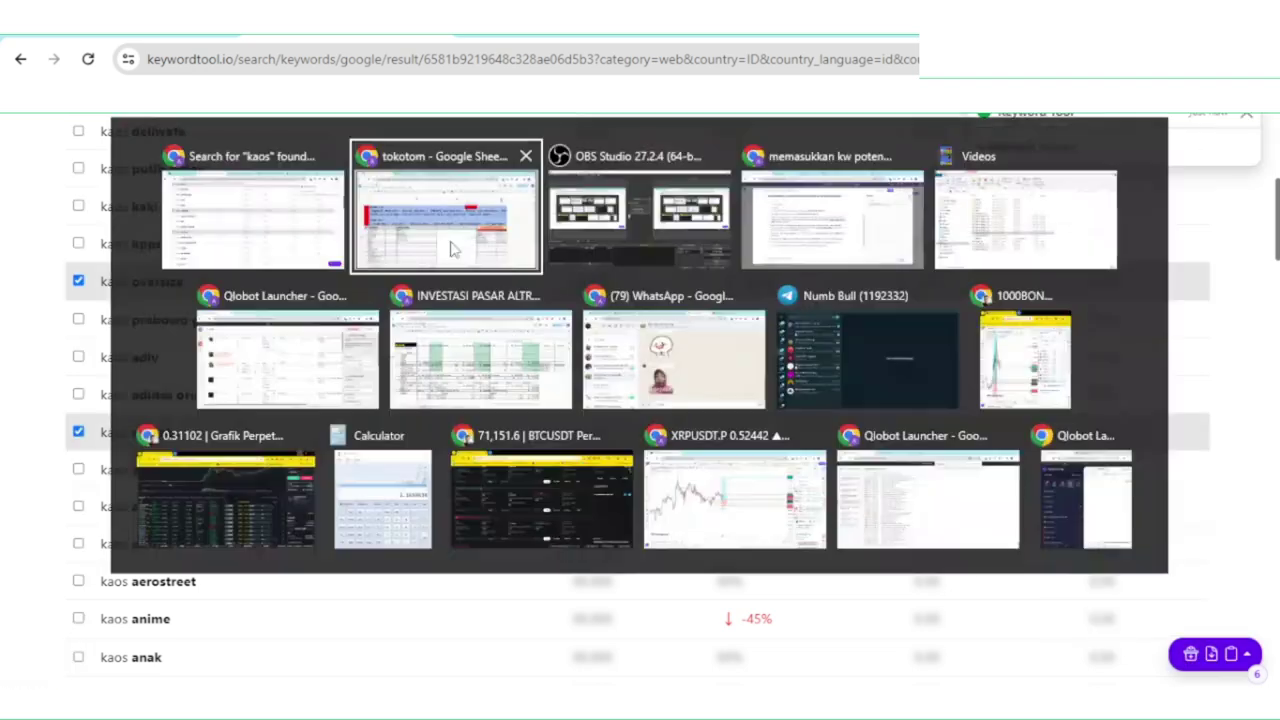
left_click(322, 504)
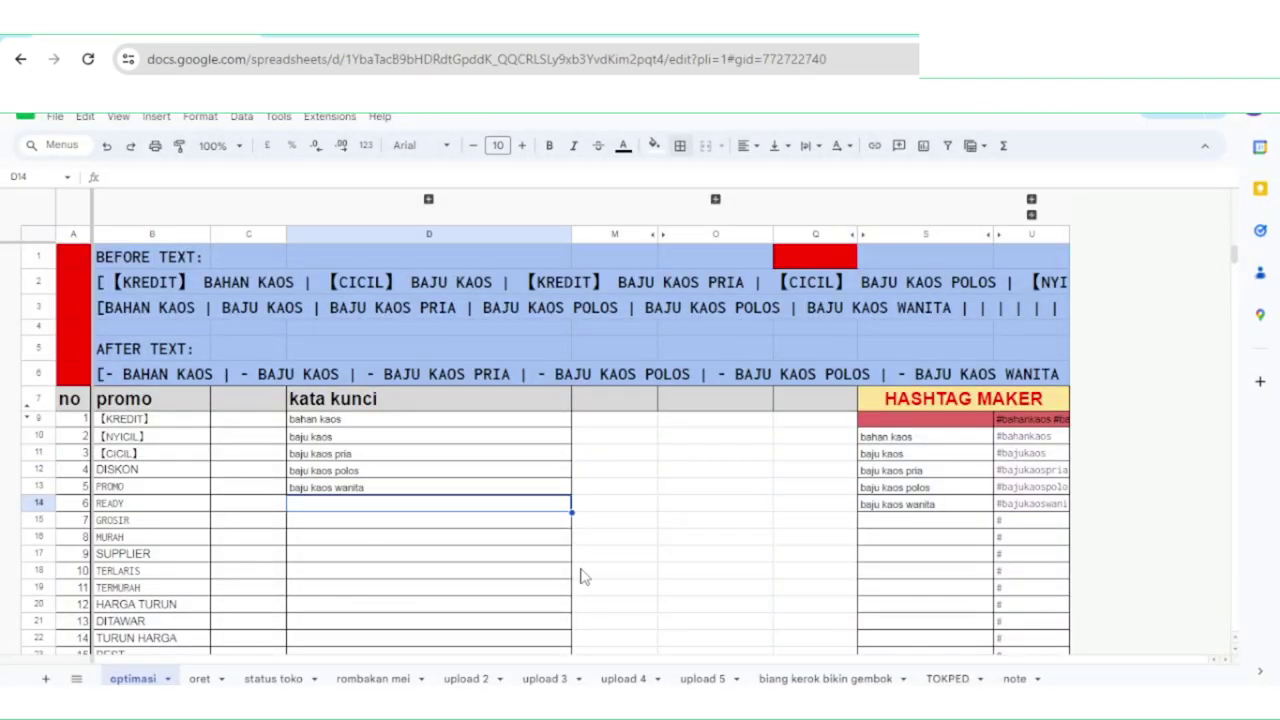
key("ctrl+v")
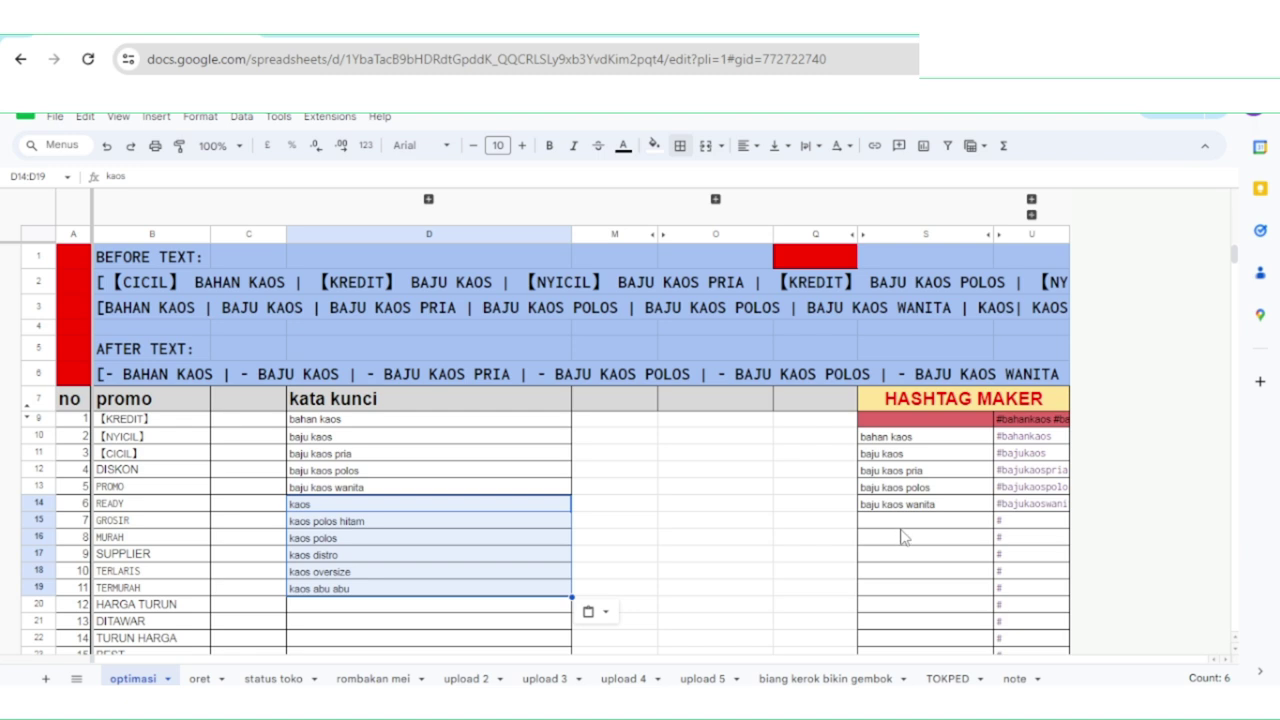
left_click(901, 522)
key("ctrl+v")
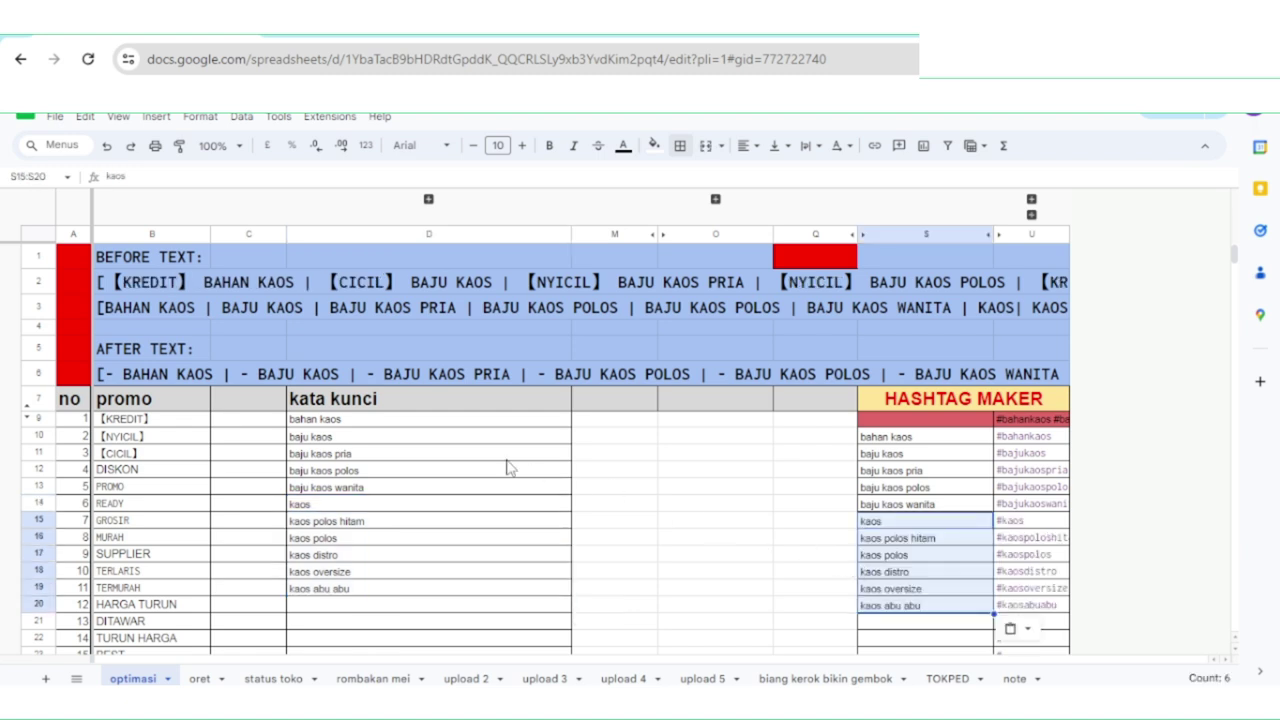
Copy the spinner-format keyword row without promo words from B3 under BEFORE TEXT.
left_click(414, 328)
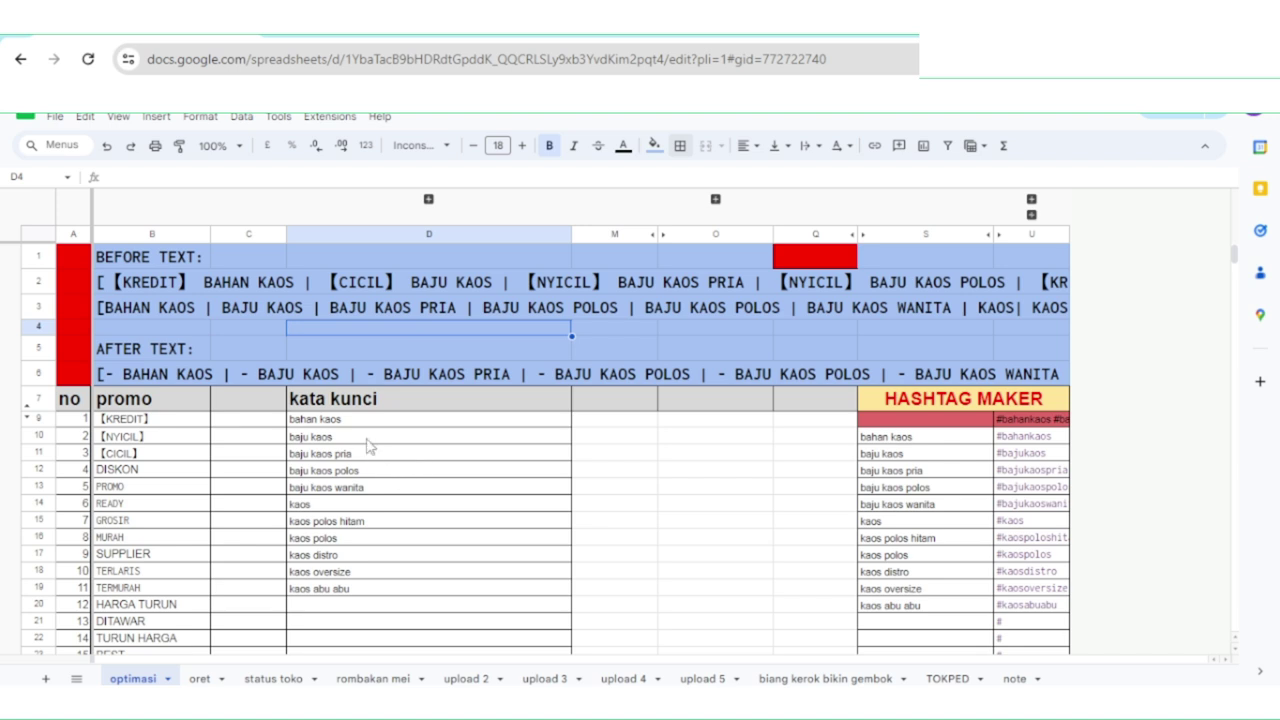
left_click(145, 316)
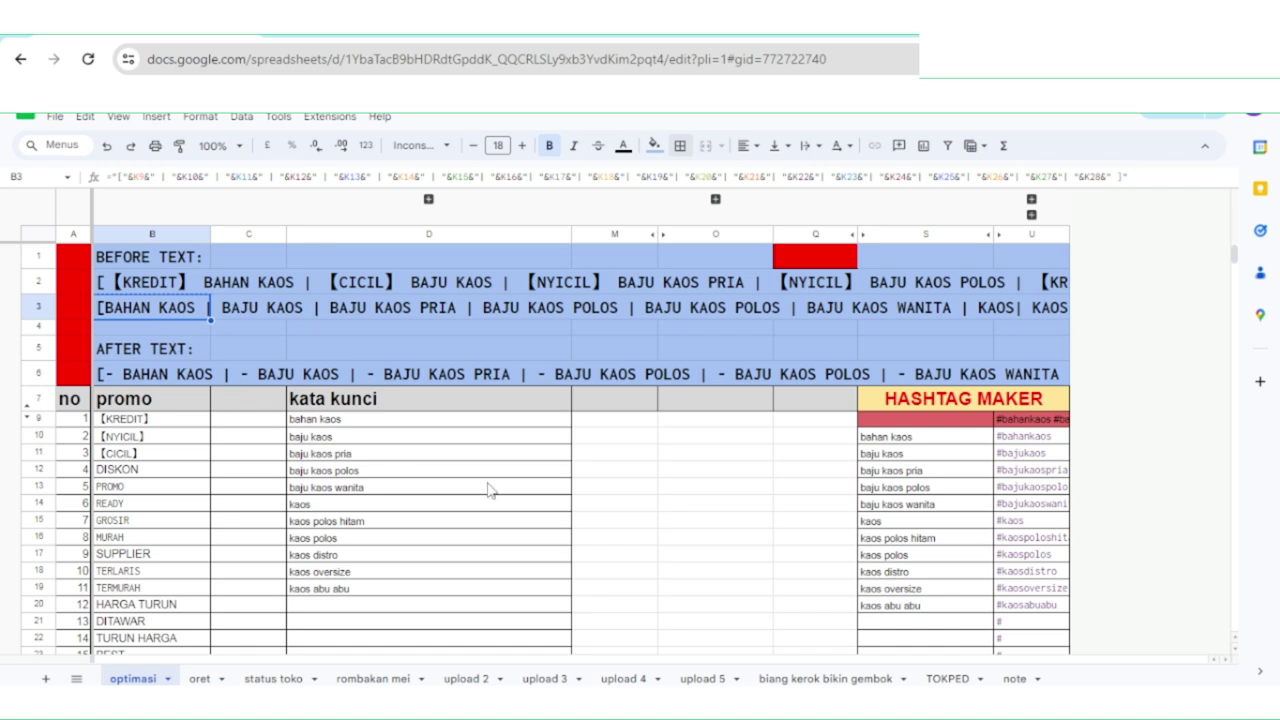
key("ctrl+z")
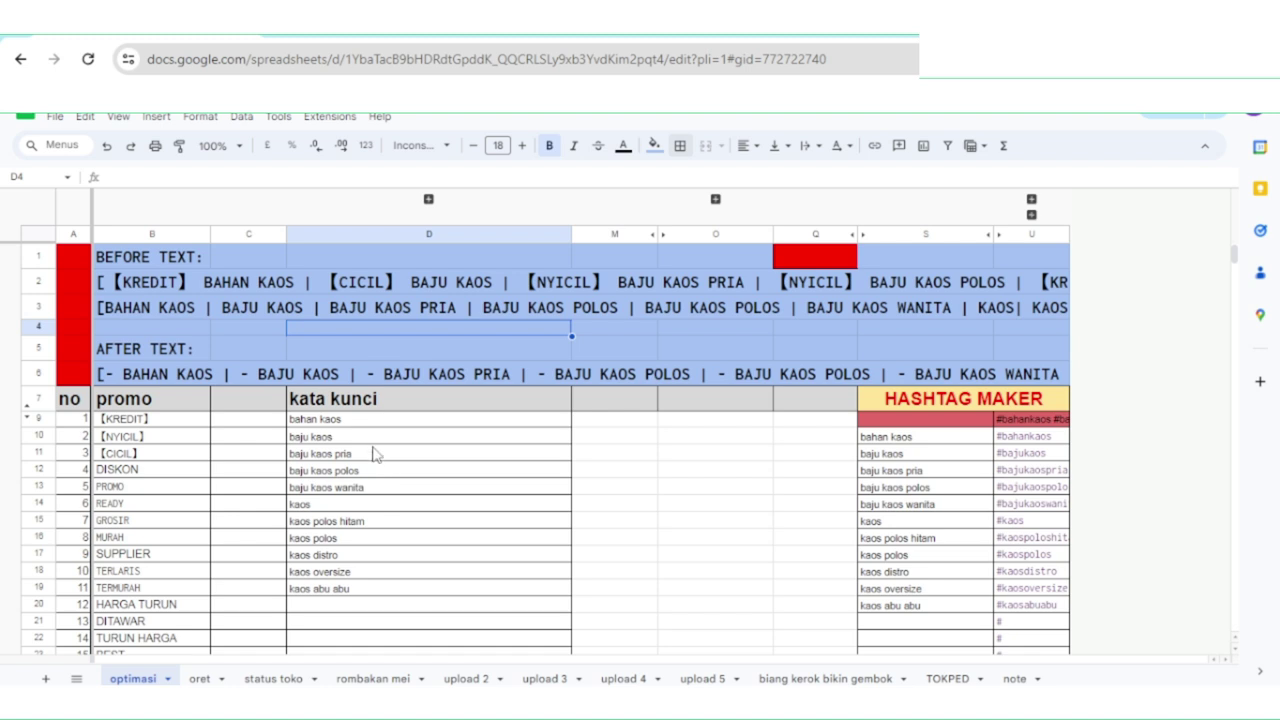
left_click(143, 315)
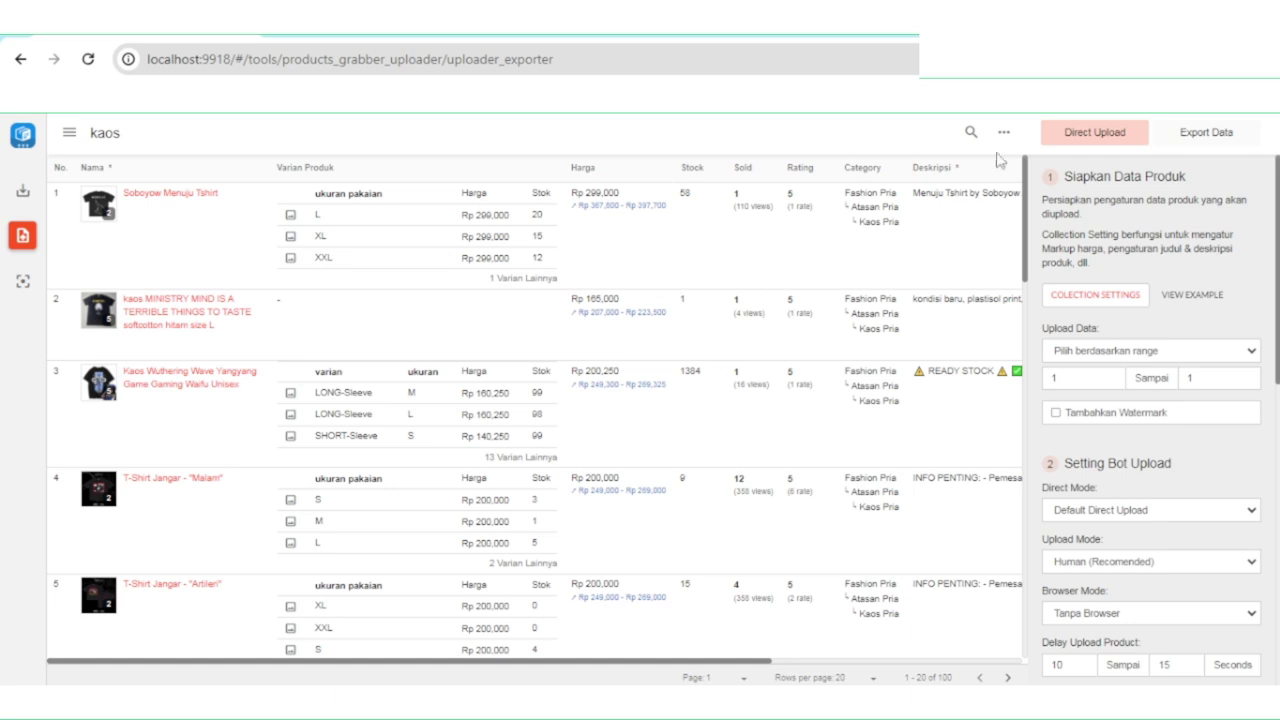
In Qlobot's collection settings for kaos, replace the Tambahan Awal Judul Produk text with the copied spinner keywords.
left_click(1082, 298)
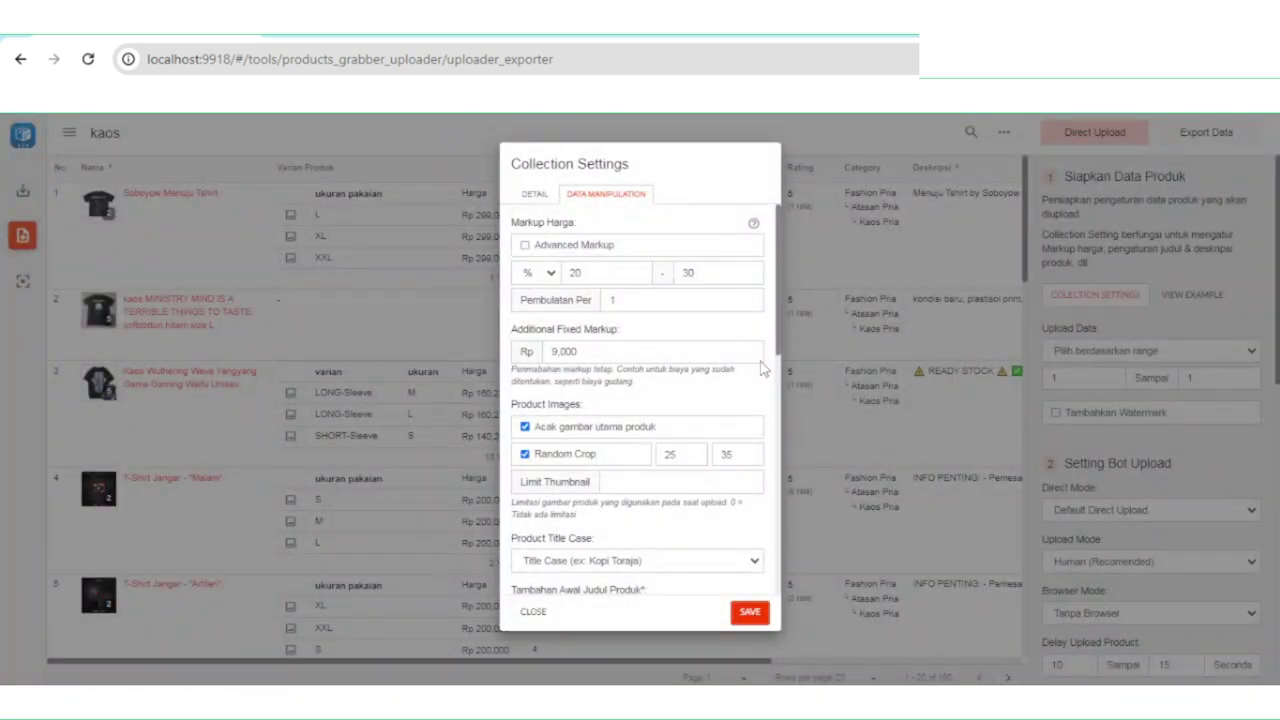
scroll(640, 350, "down", 3)
left_click(634, 331)
key("ctrl+a")
key("BackSpace")
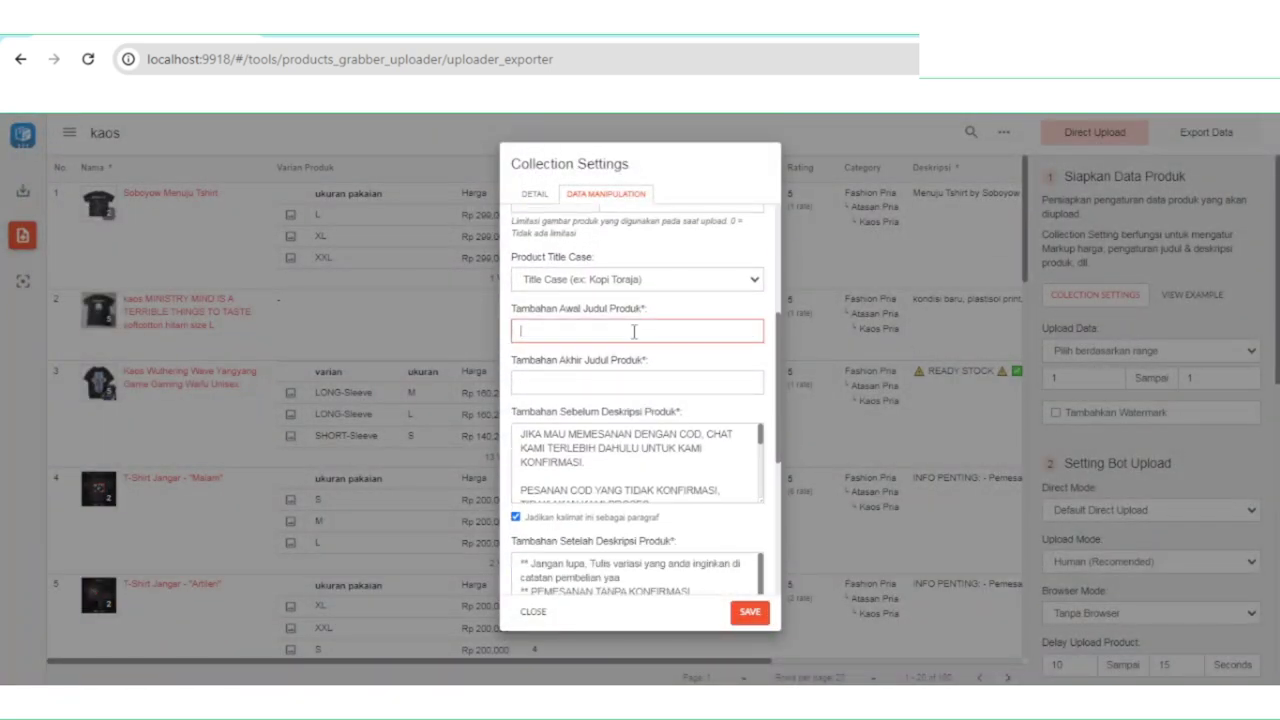
right_click(634, 331)
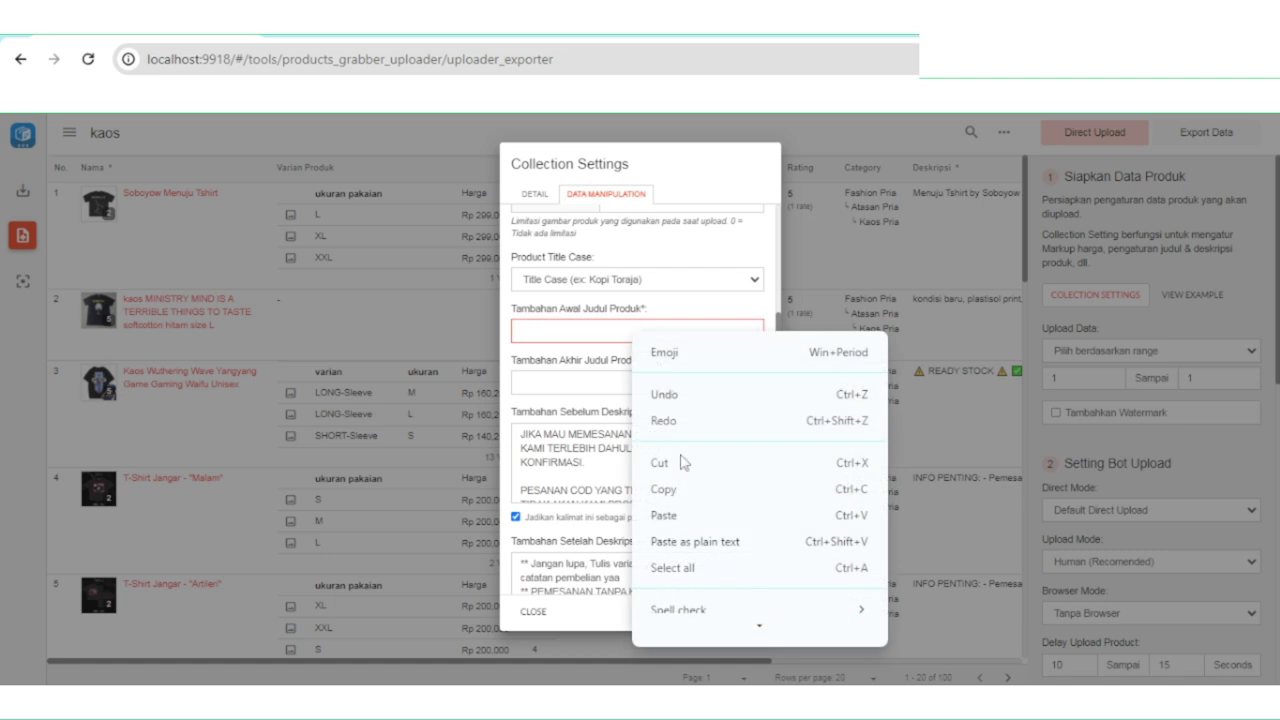
left_click(677, 516)
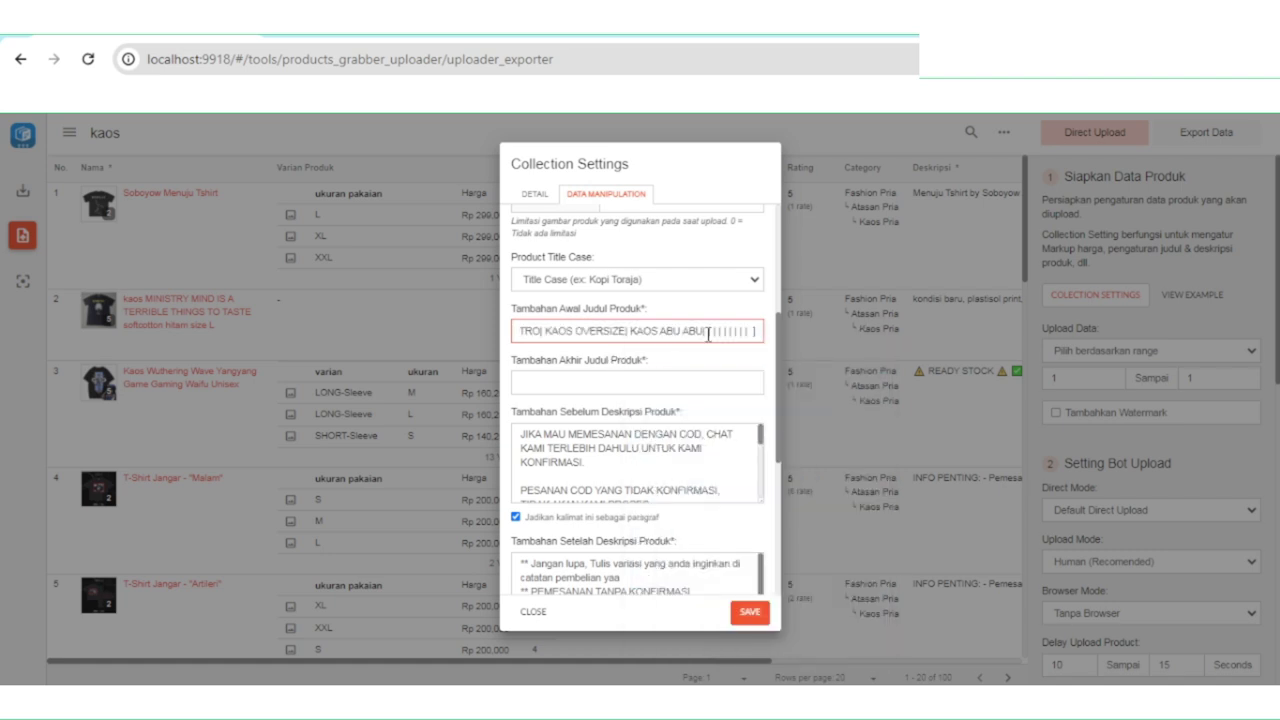
Delete the empty separators after KAOS ABU ABU in Tambahan Awal Judul Produk, and save the collection settings.
key("shift+Right")
key("shift+Right")
key("shift+Right")
key("shift+Right")
key("shift+Right")
key("shift+Right")
key("shift+Right")
key("shift+Right")
key("BackSpace")
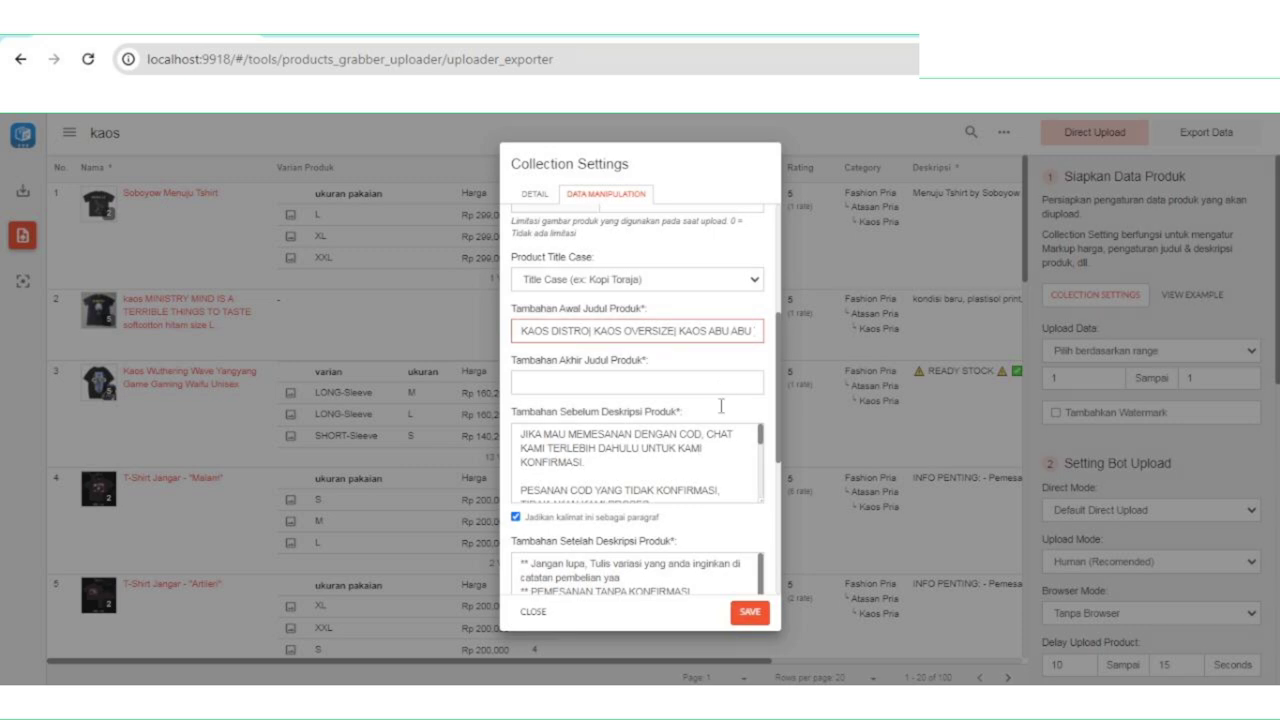
left_click(752, 613)
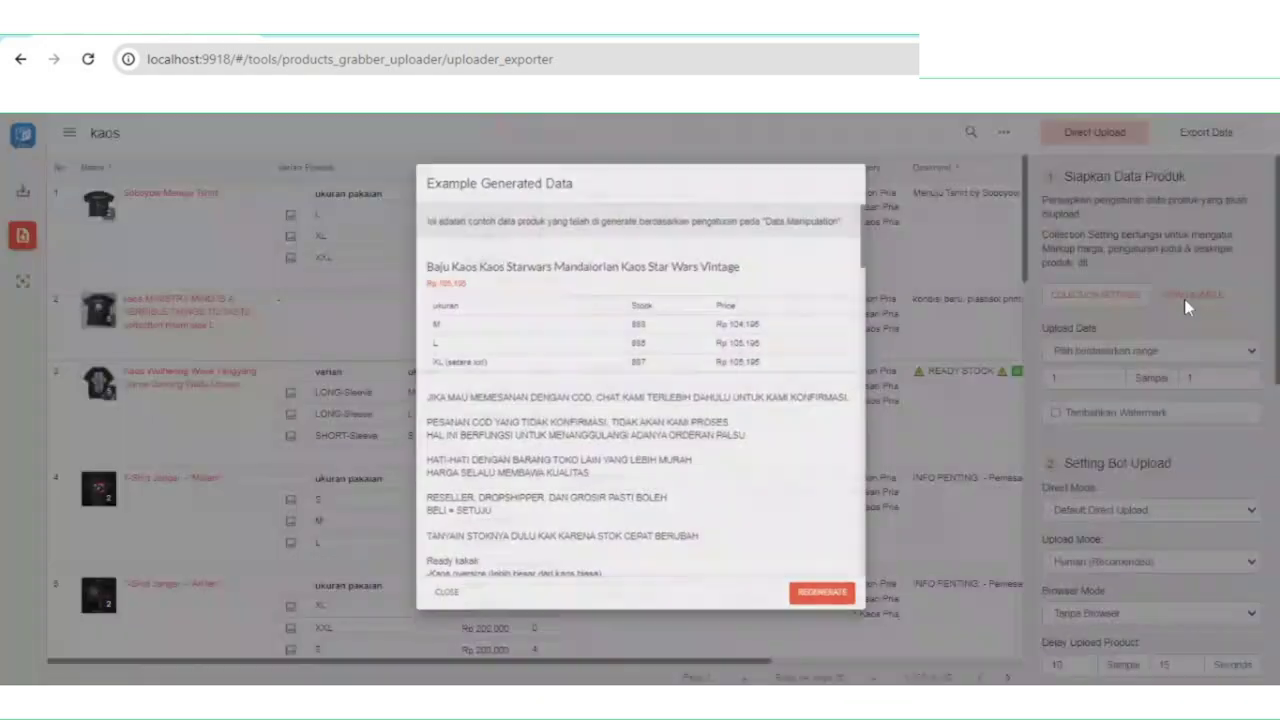
Examine which keywords are added before the original product titles throughout the example generated data, and close it.
double_click(419, 256)
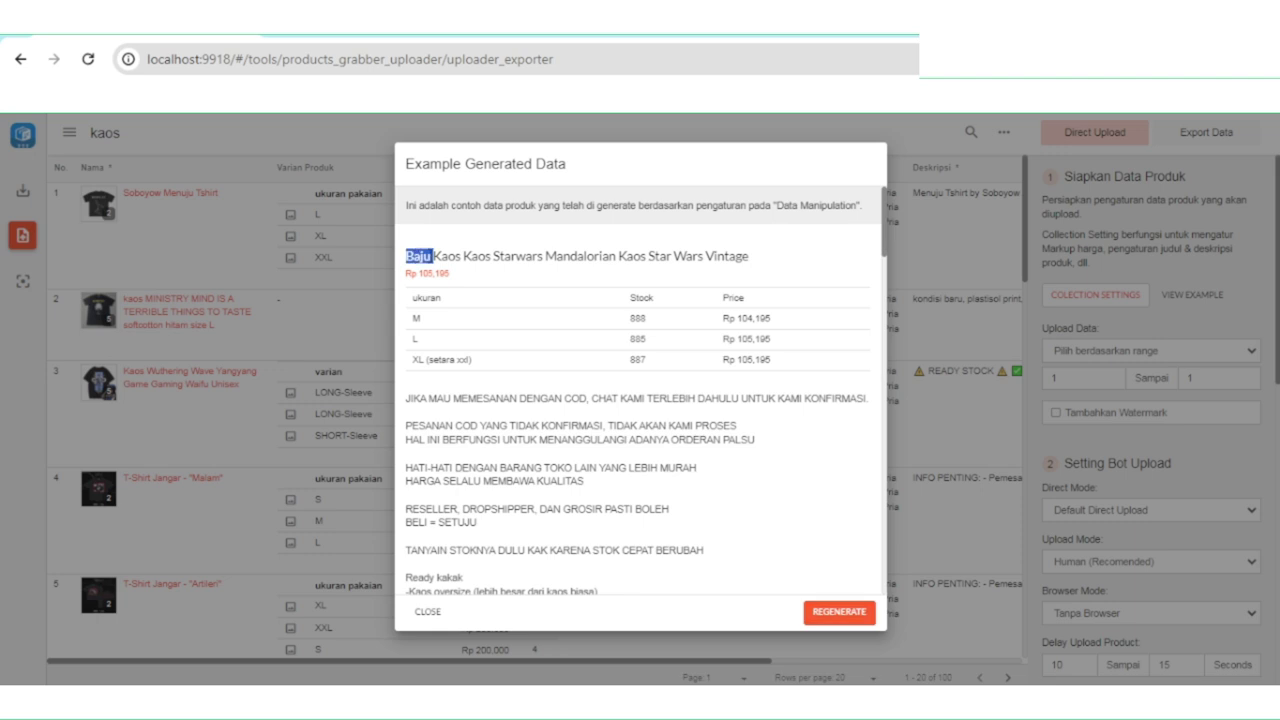
scroll(632, 459, "down", 12)
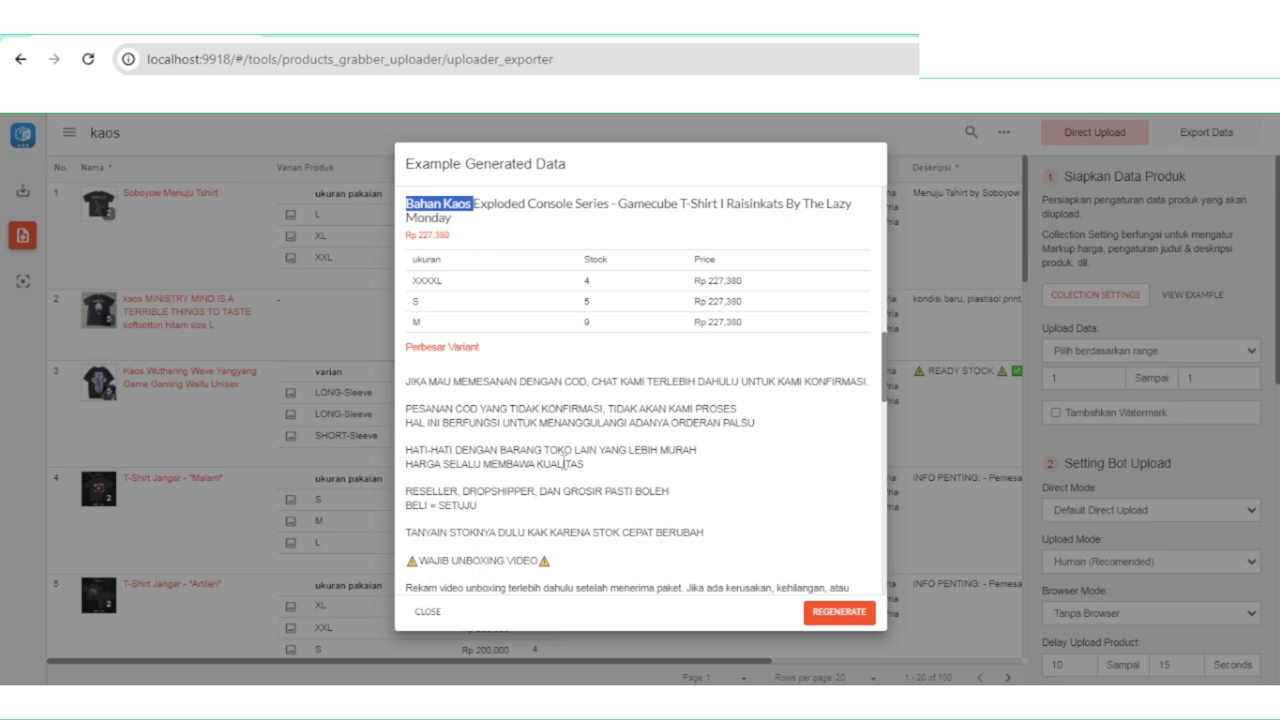
scroll(565, 463, "down", 10)
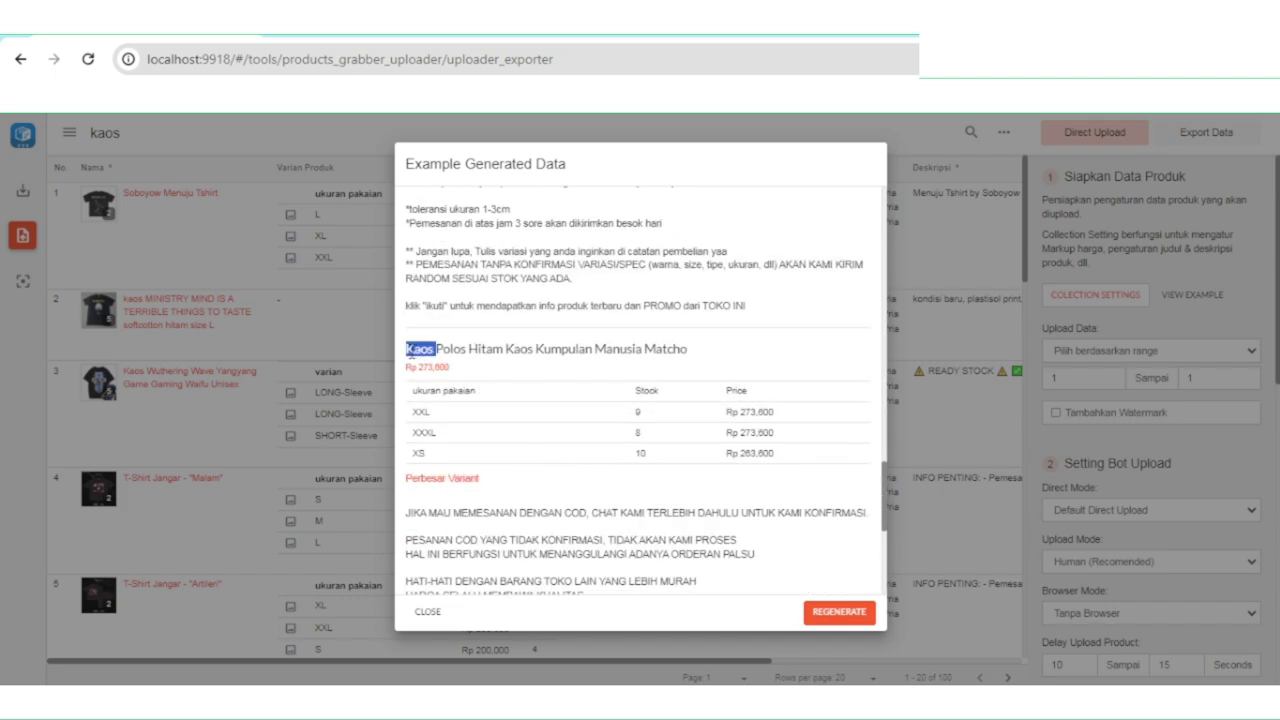
scroll(568, 475, "down", 4)
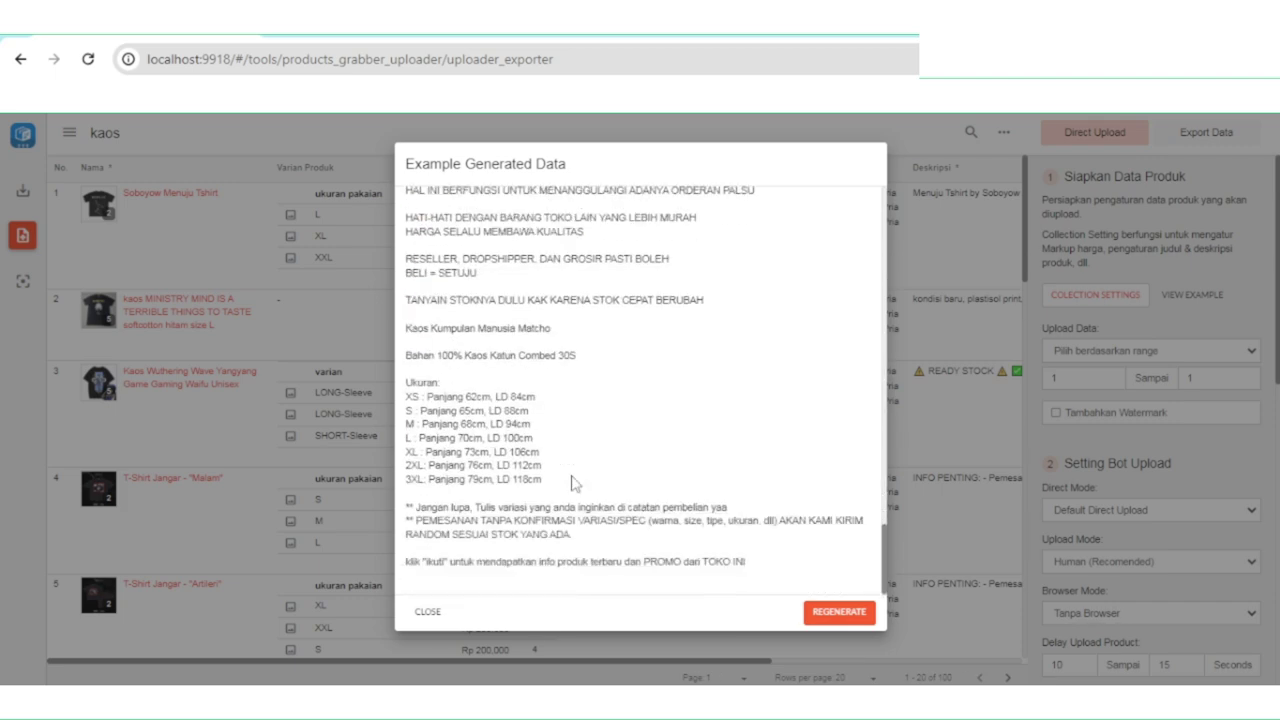
left_click(912, 396)
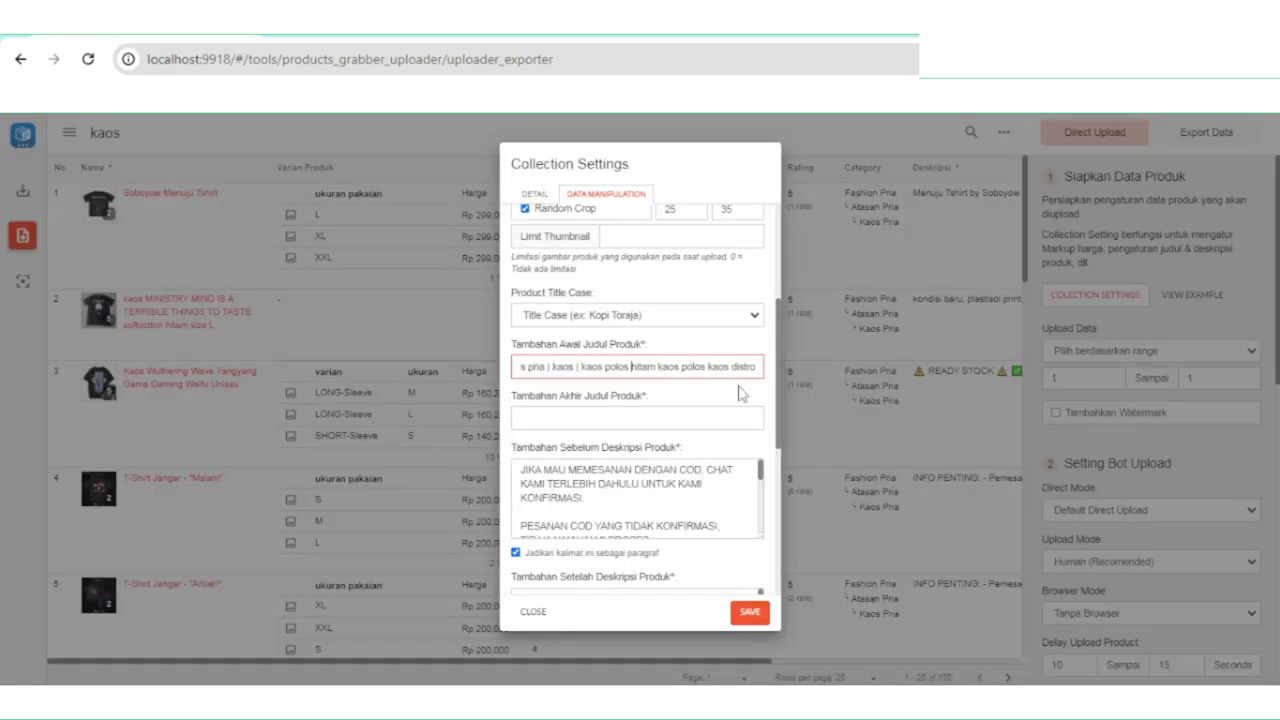
Switch to the Ahrefs keyword generator and examine the desain kaos entry in the kaos keyword results.
key("alt+Tab")
scroll(275, 225, "up", 5)
double_click(300, 334)
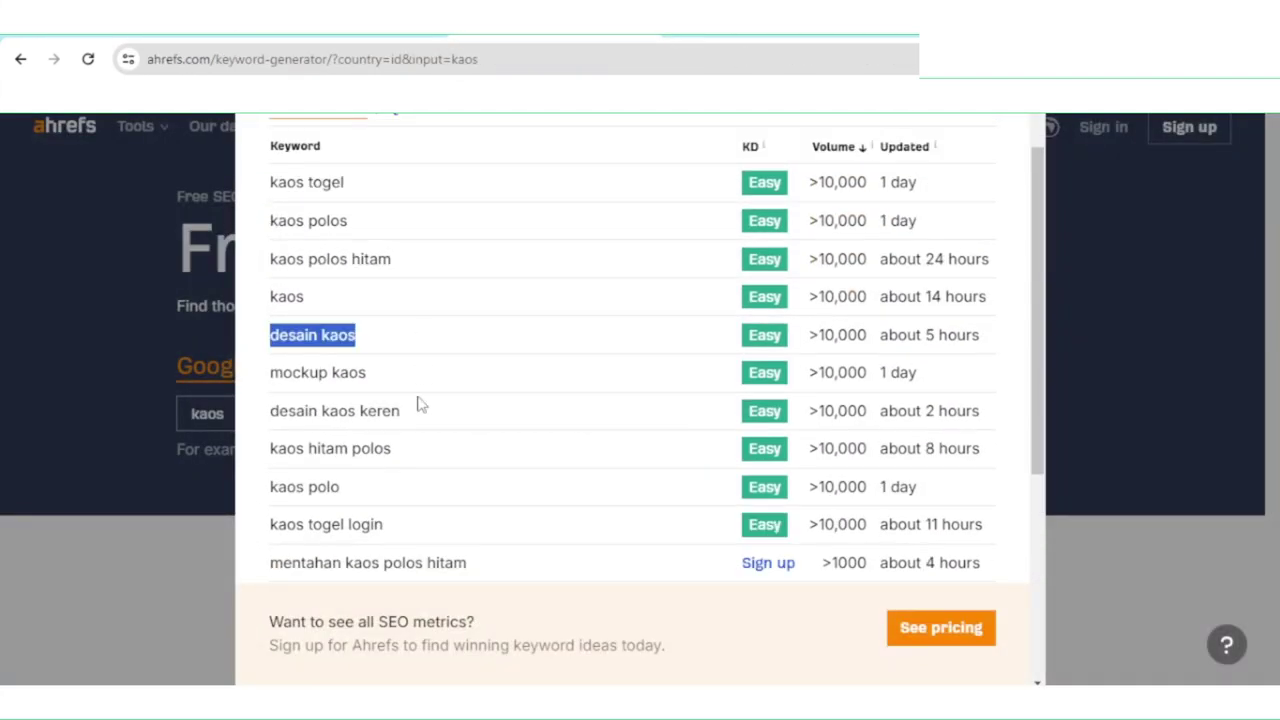
Copy the desain kaos keyword, look through the remaining kaos keyword results, and switch to Tokopedia's kaos search suggestions.
key("ctrl+c")
key("alt+Tab")
key("alt+Tab")
scroll(466, 380, "down", 5)
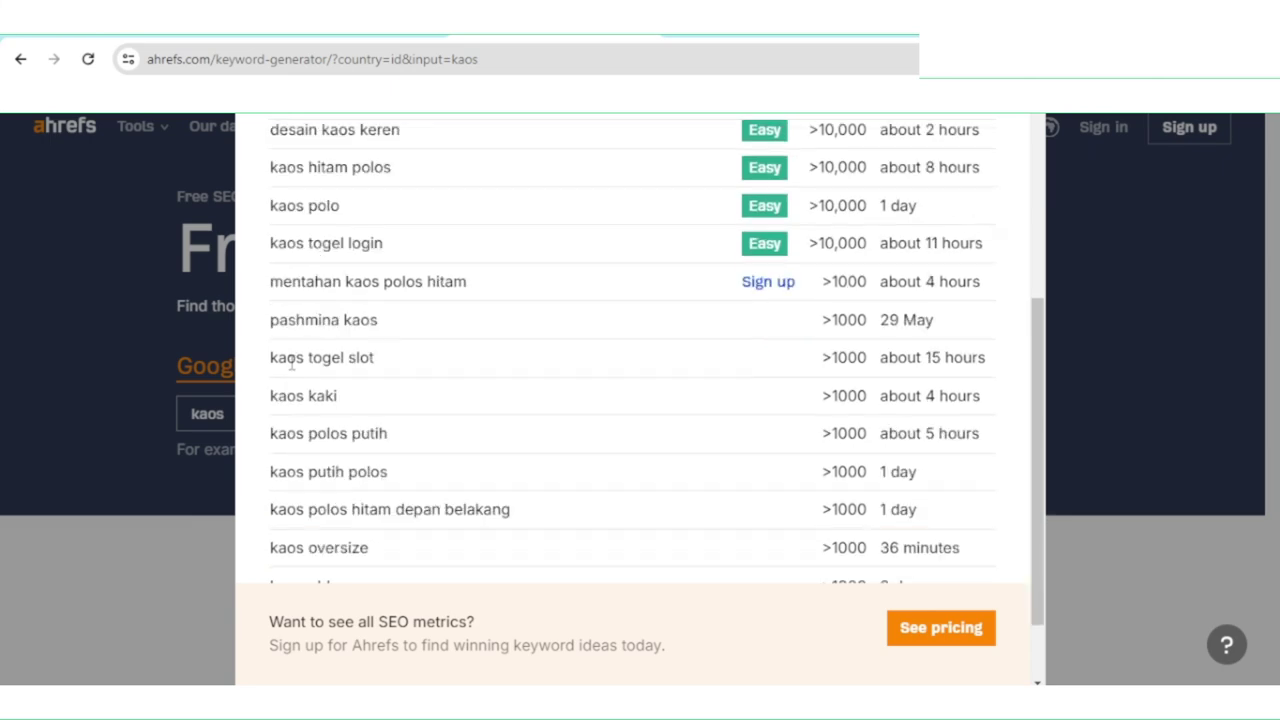
key("alt+Tab")
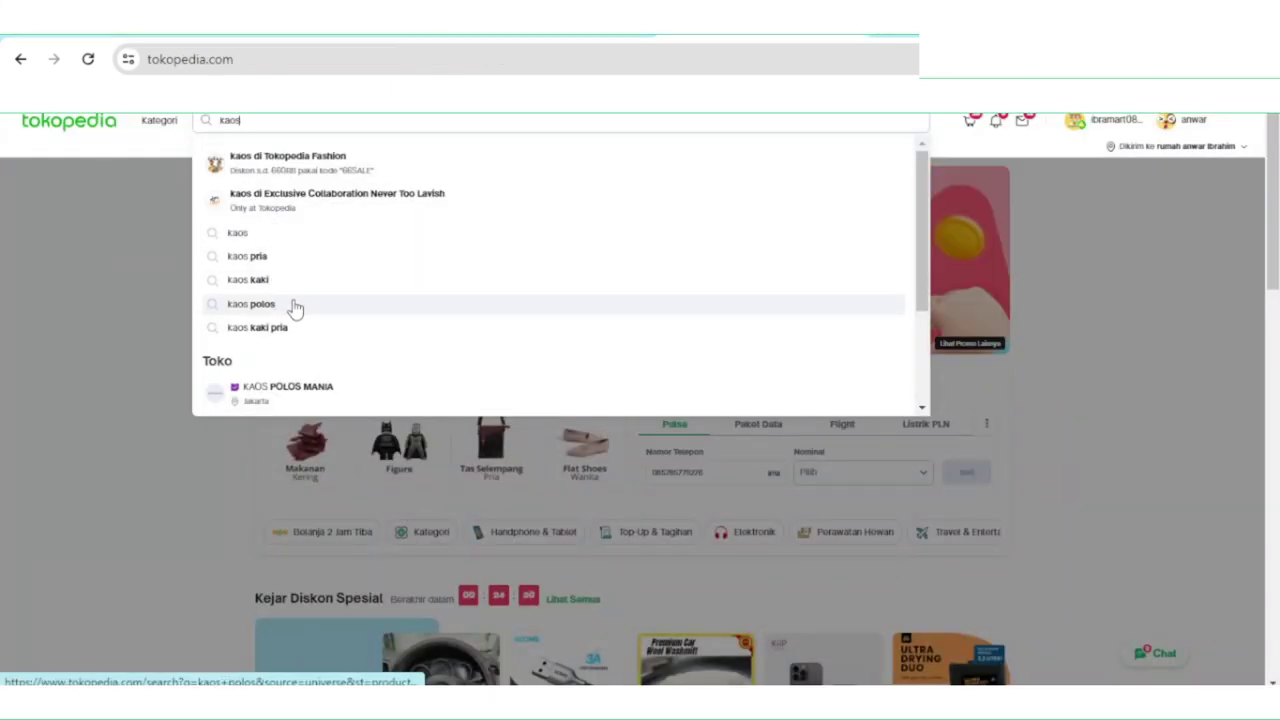
Switch to Qlobot's collection settings and save them with the kaos keyword spinner in Tambahan Awal Judul Produk.
key("alt+Tab")
key("alt+Tab")
key("alt+Tab")
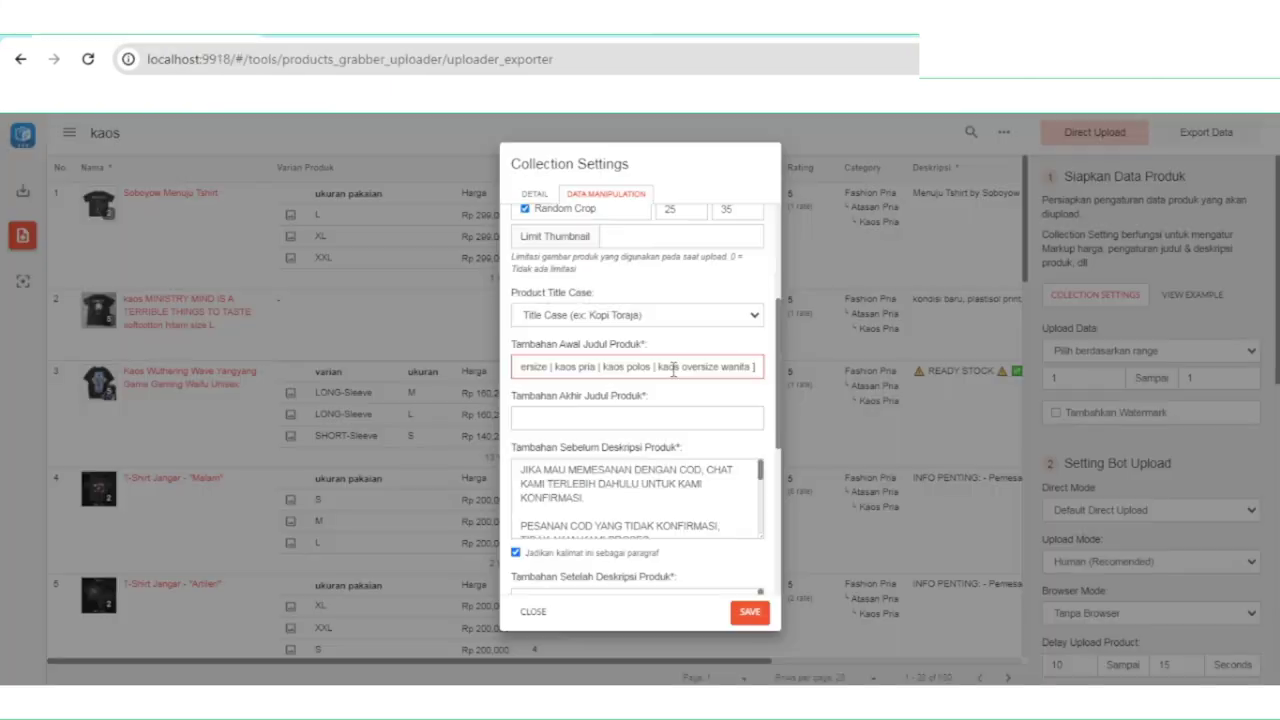
left_click(755, 610)
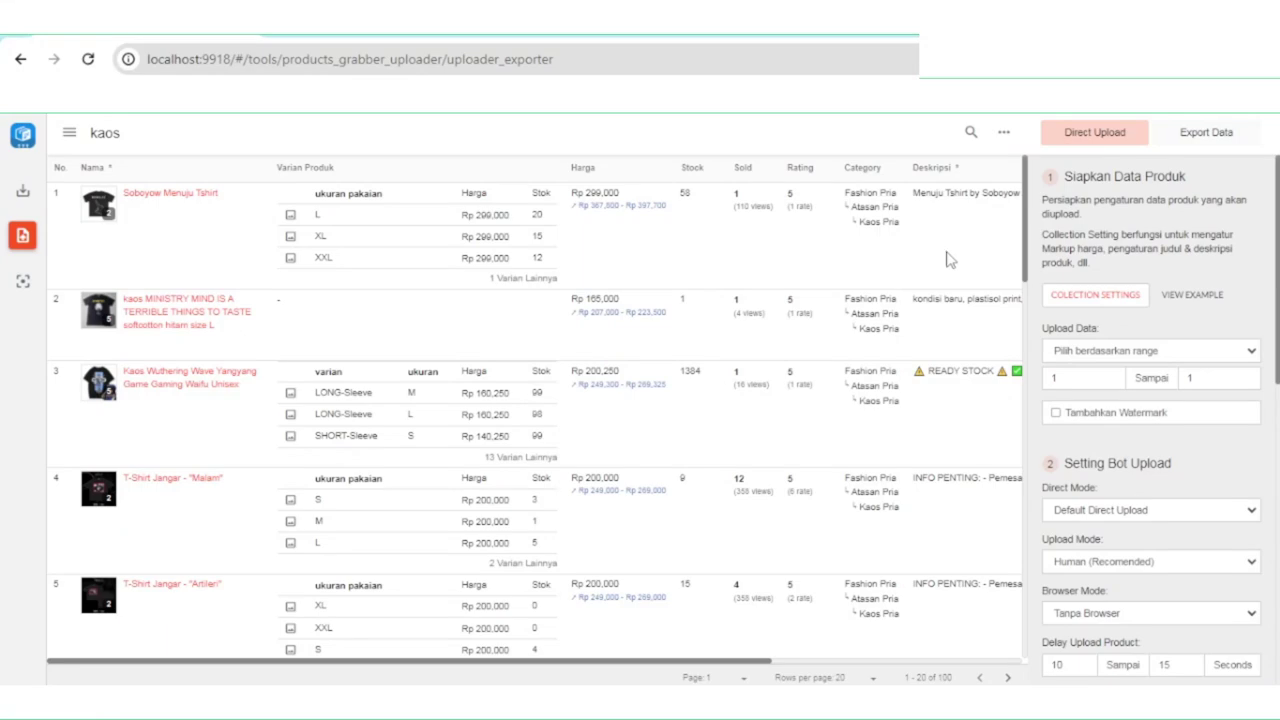
Open the example generated data and examine the original product titles that follow the added keywords.
left_click(1192, 294)
left_click_drag(474, 256, 779, 264)
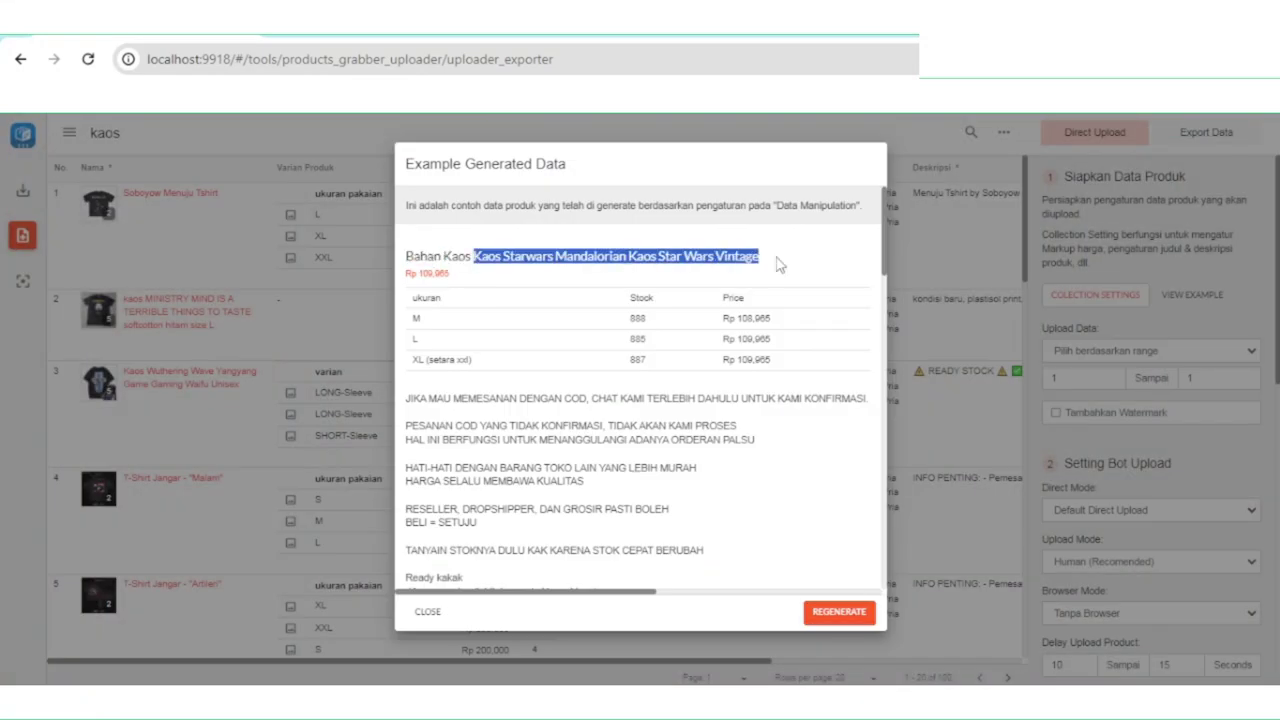
scroll(810, 505, "down", 5)
left_click_drag(531, 297, 857, 297)
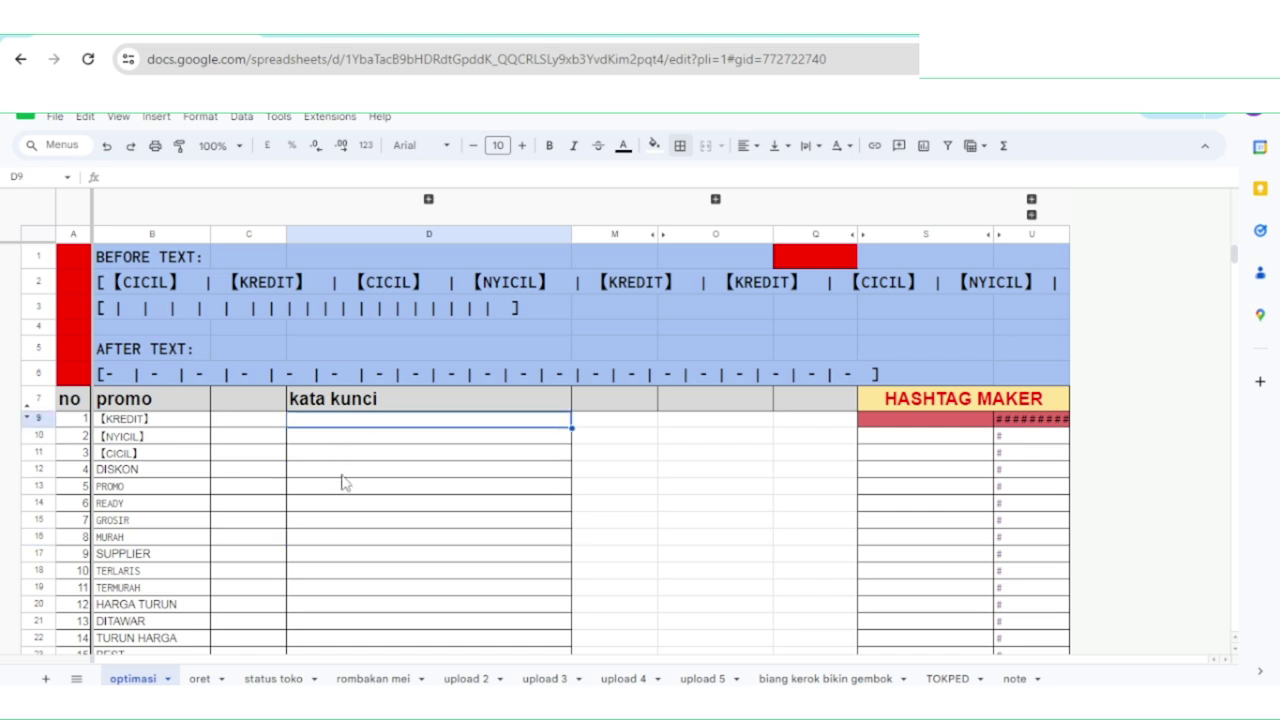
Review the kata kunci column, the BEFORE TEXT rows and the HASHTAG MAKER section in the optimasi sheet.
left_click_drag(341, 483, 360, 569)
scroll(938, 386, "up", 2)
left_click_drag(134, 284, 367, 336)
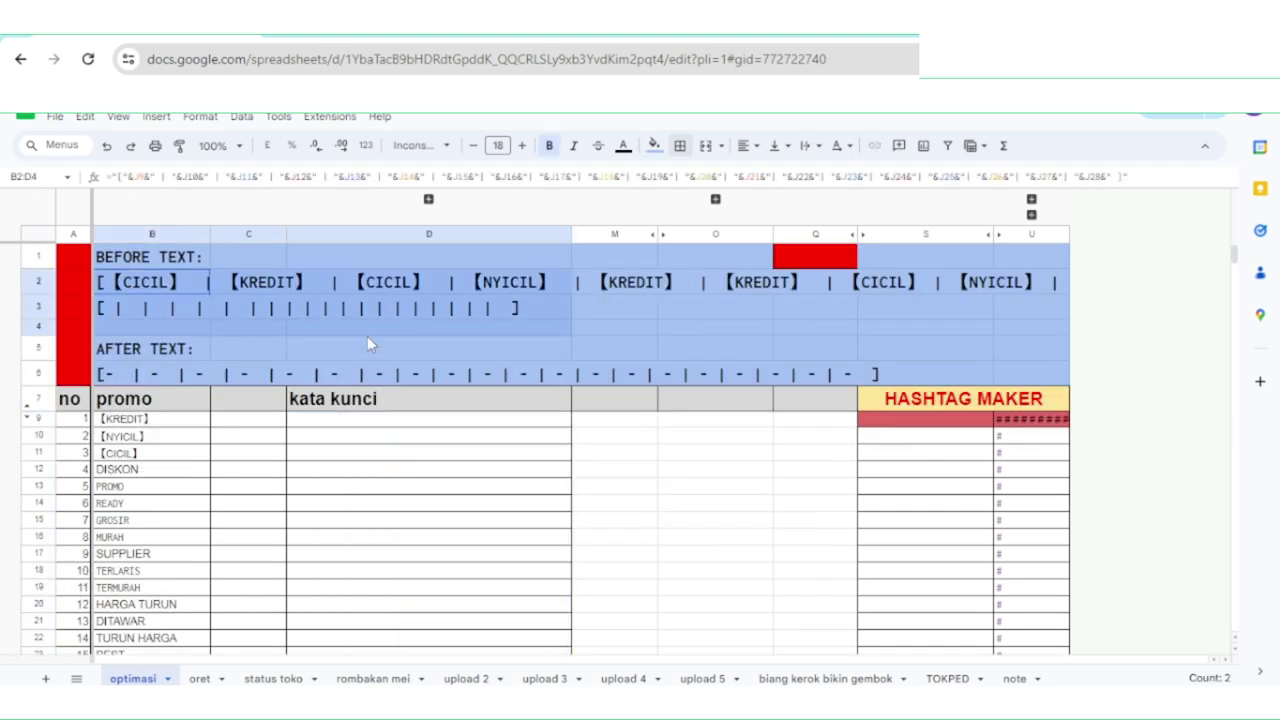
left_click(367, 340)
left_click(930, 399)
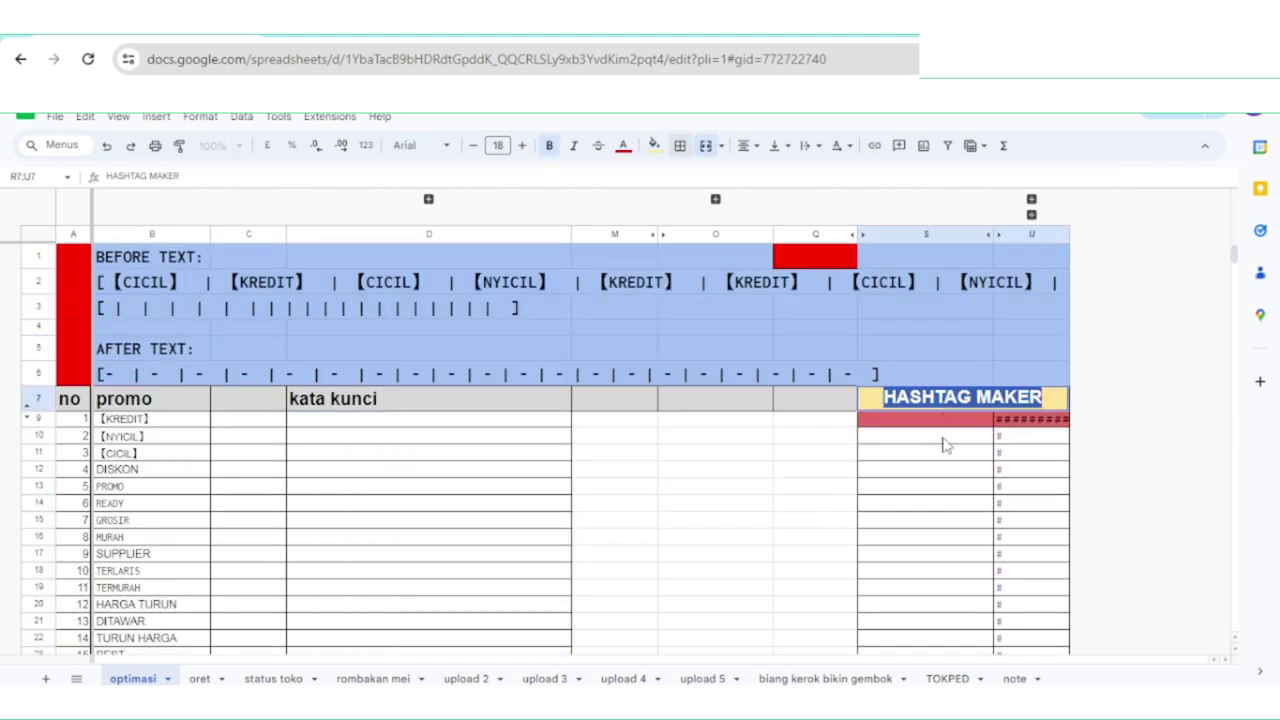
left_click_drag(945, 445, 930, 621)
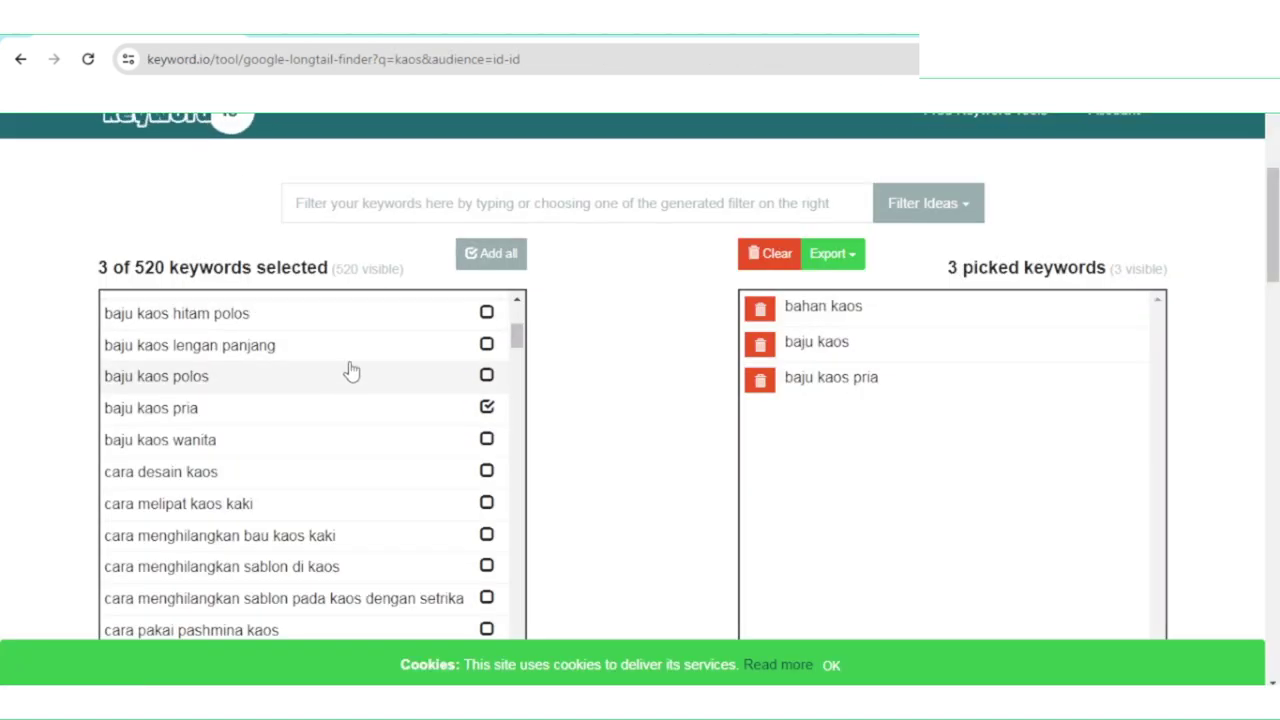
Pick baju kaos polos and baju kaos wanita in keyword.io, and paste the picked keywords into the sheet's kata kunci column from D9.
left_click(486, 374)
left_click(486, 440)
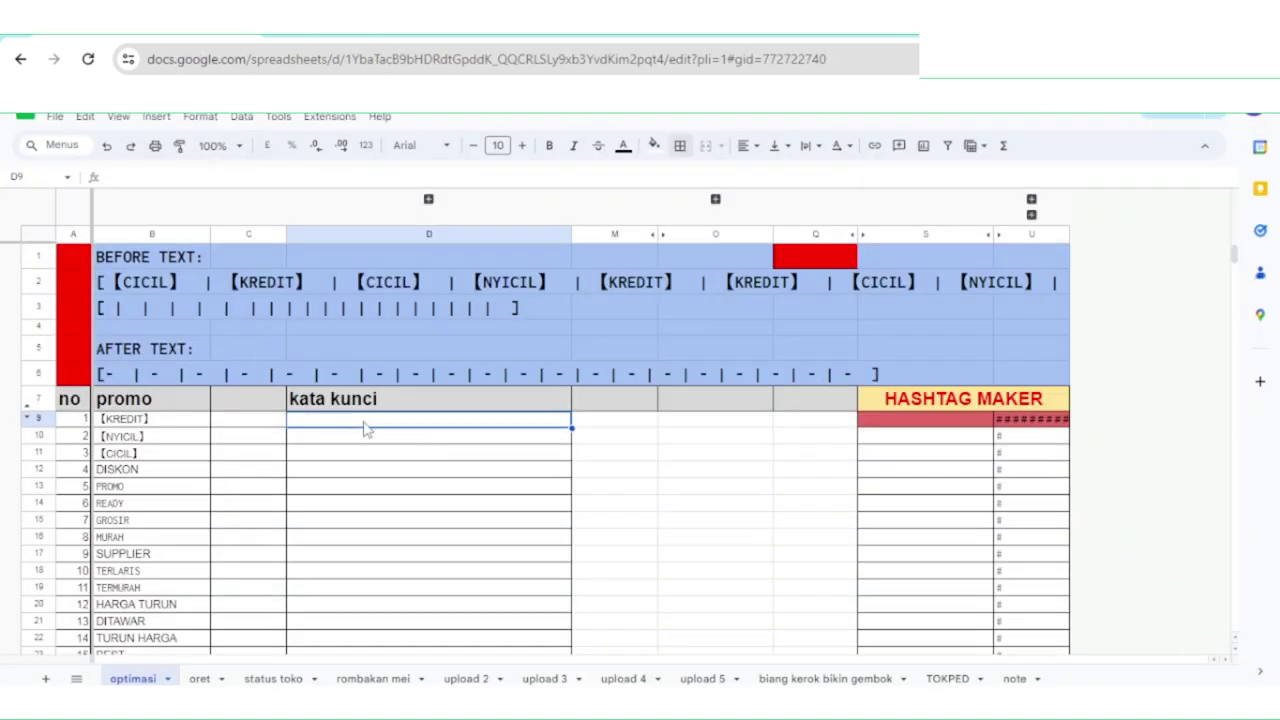
key("ctrl+v")
left_click(153, 380)
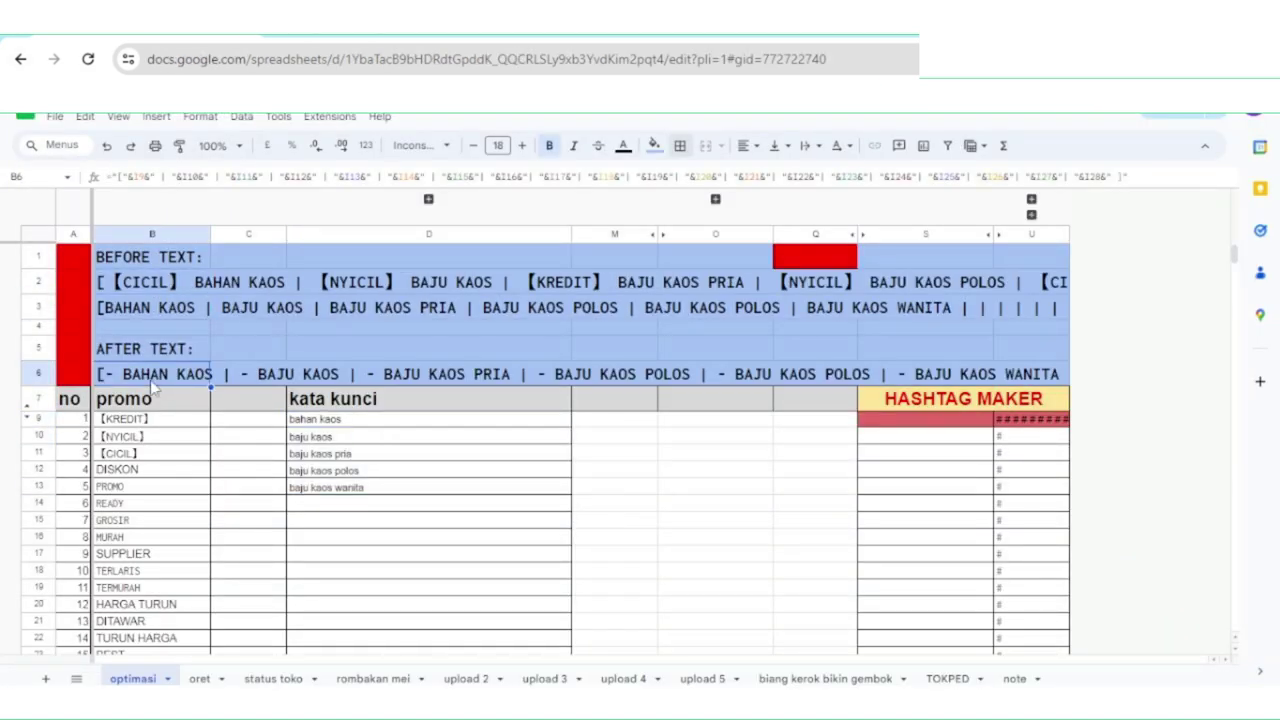
Paste the same picked keywords into the HASHTAG MAKER section, starting at cell S10.
left_click(925, 436)
key("ctrl+v")
left_click(810, 470)
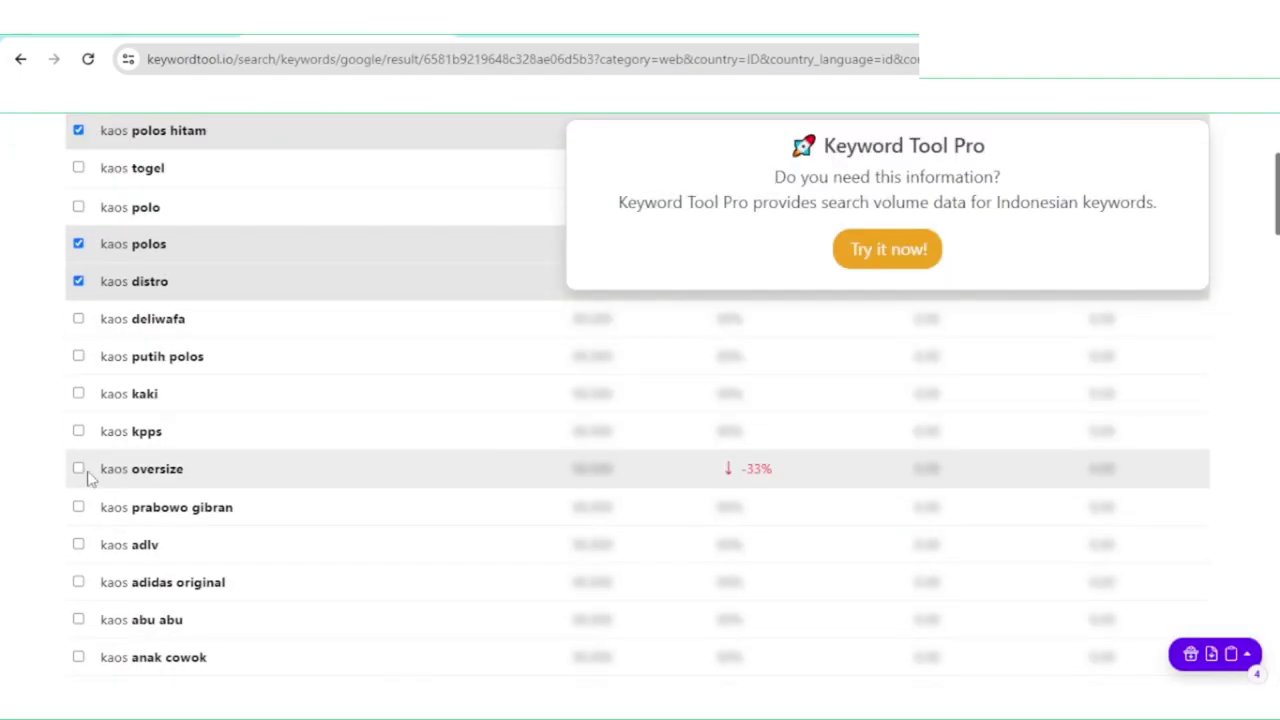
Select kaos oversize and kaos abu abu in Keyword Tool, copy all selected keywords, and paste them into kata kunci from D14.
left_click(78, 471)
scroll(83, 434, "down", 2)
left_click(78, 432)
left_click(1215, 654)
left_click(1143, 557)
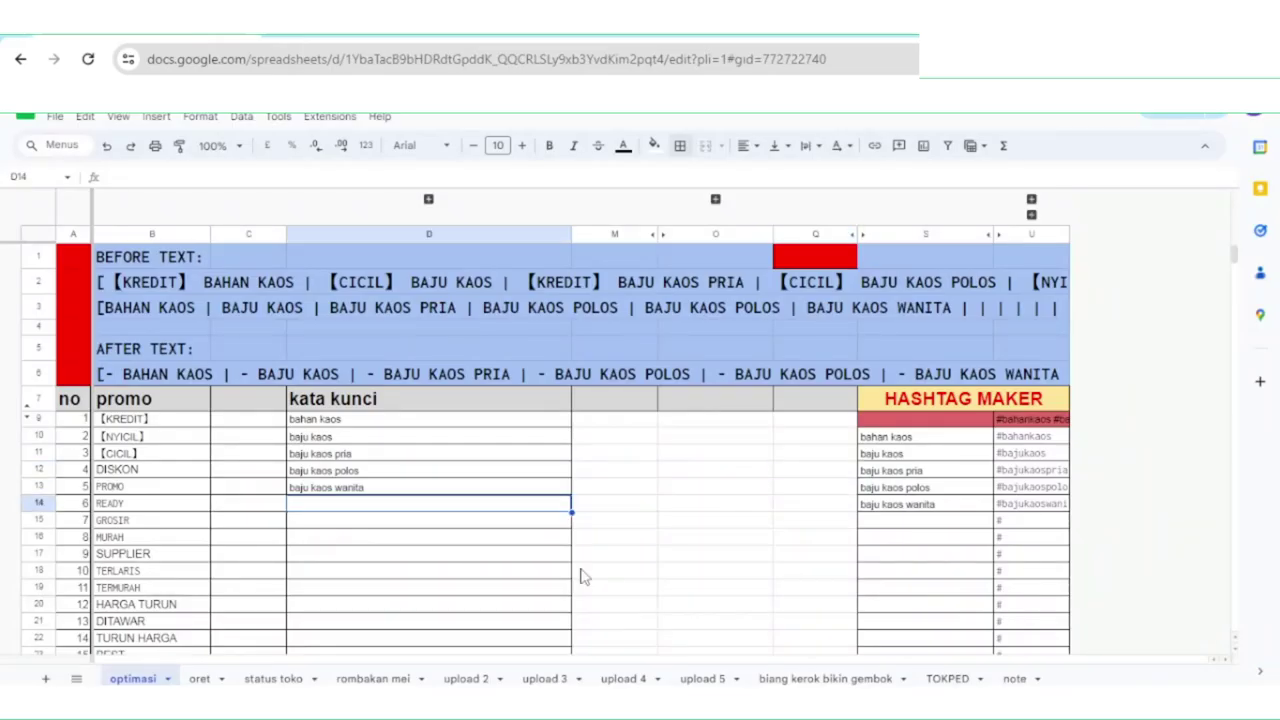
key("ctrl+v")
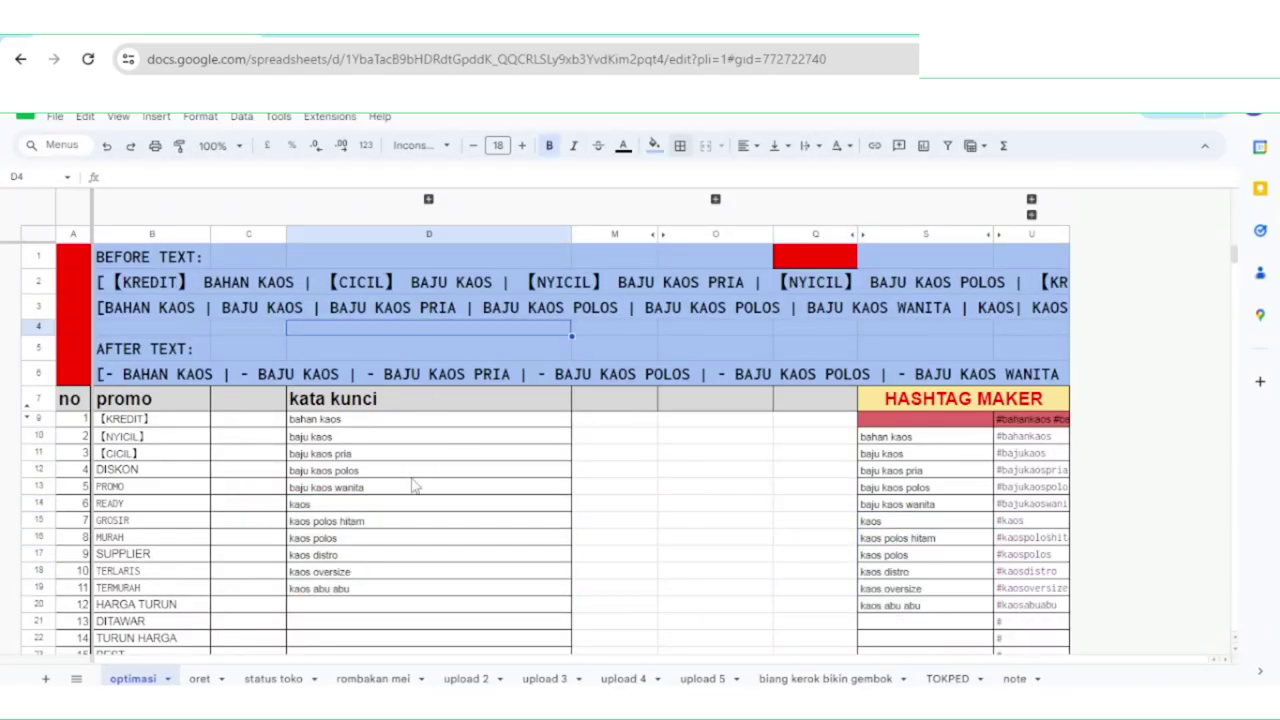
Replace Qlobot's Tambahan Awal Judul Produk with the promo-free BEFORE TEXT spinner from B3, delete its trailing separators, and save the settings.
left_click(146, 308)
left_click(429, 326)
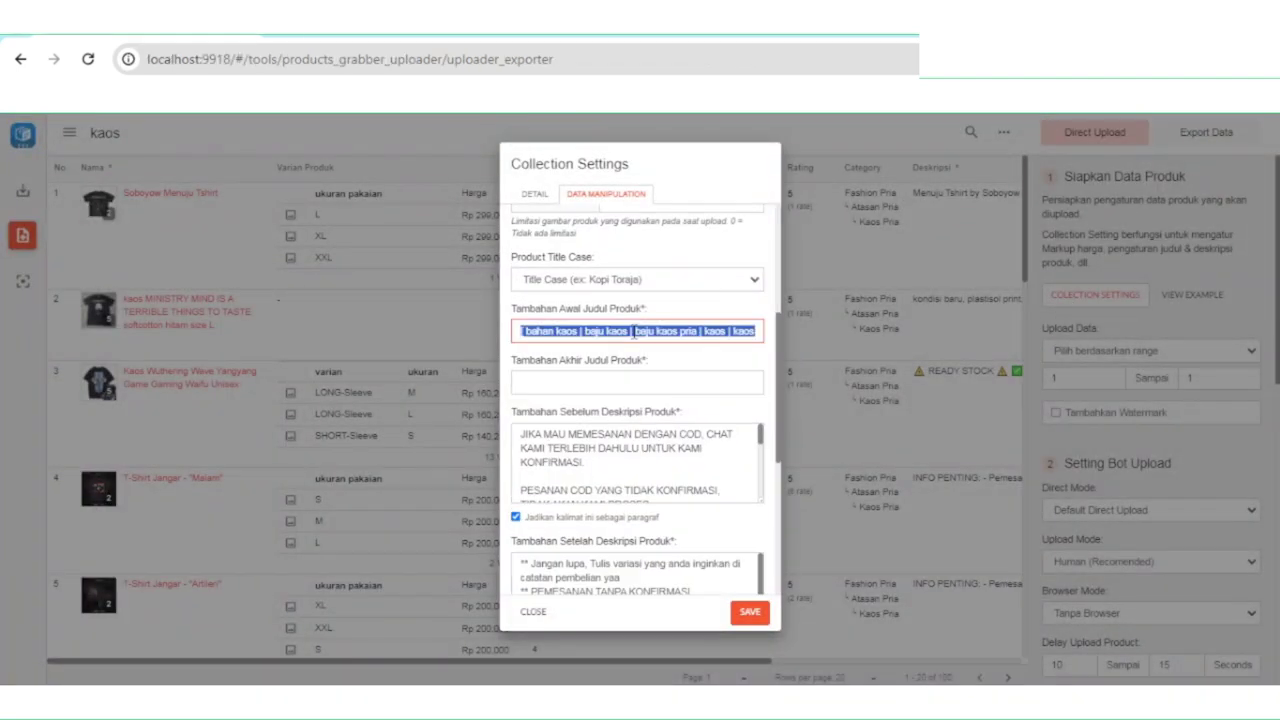
key("ctrl+v")
key("BackSpace")
key("BackSpace")
key("BackSpace")
key("BackSpace")
key("BackSpace")
key("BackSpace")
key("BackSpace")
key("BackSpace")
left_click(750, 611)
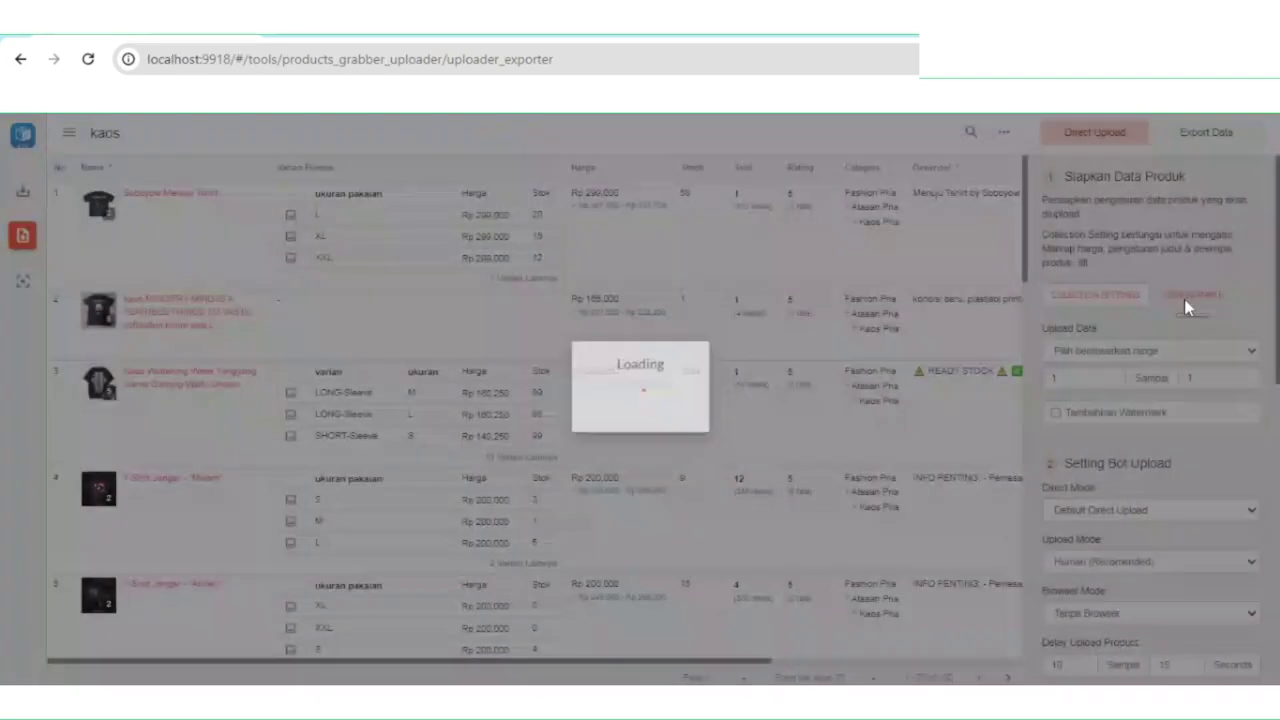